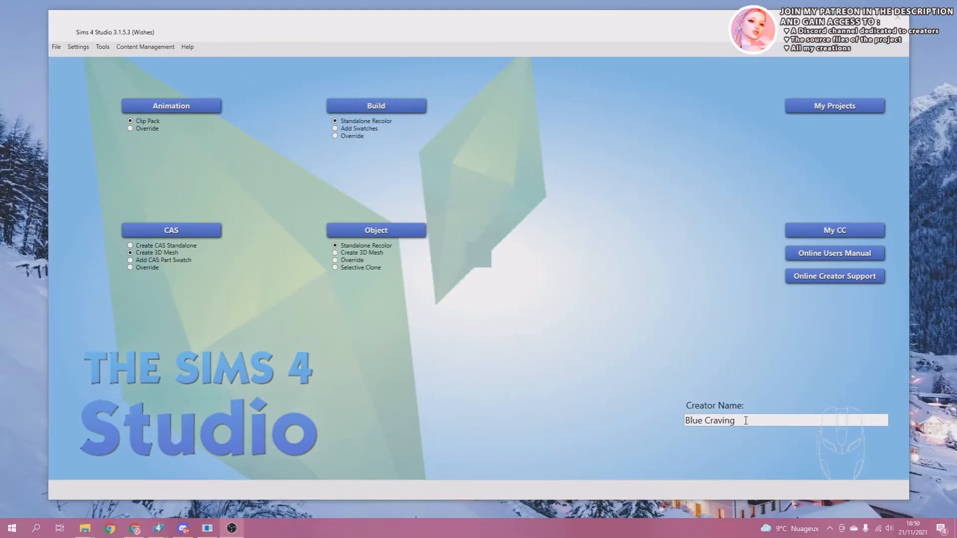
Start a new CAS project using the Create 3D Mesh option.
left_click_drag(746, 420, 686, 421)
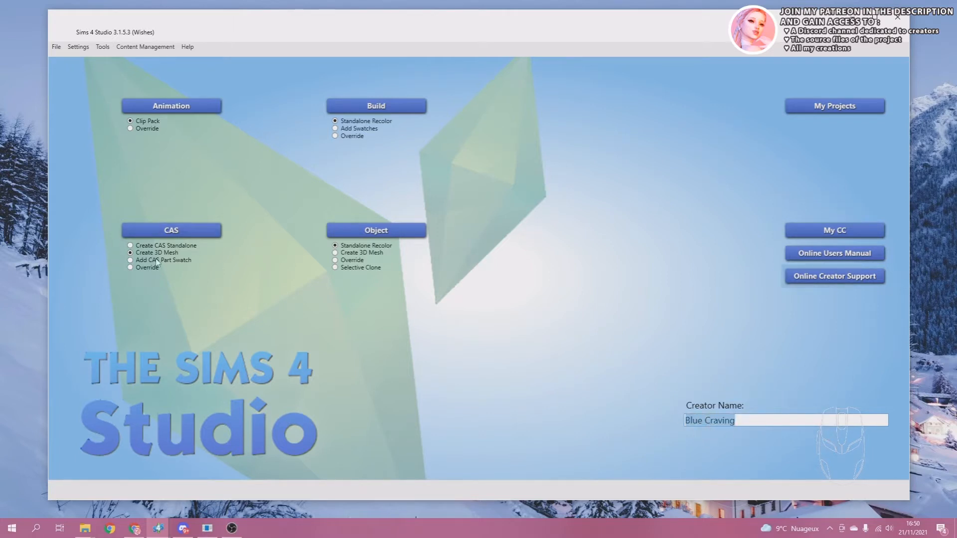
left_click(133, 255)
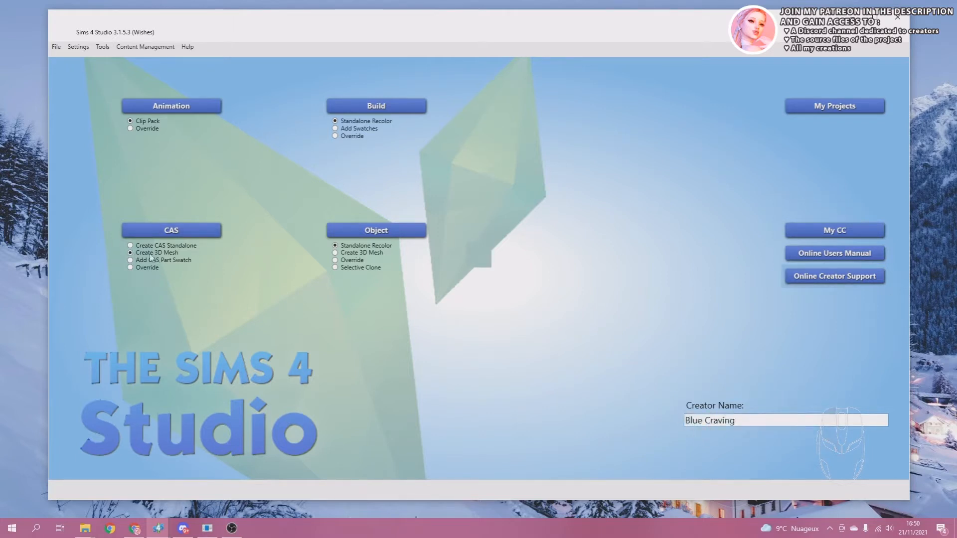
left_click(164, 234)
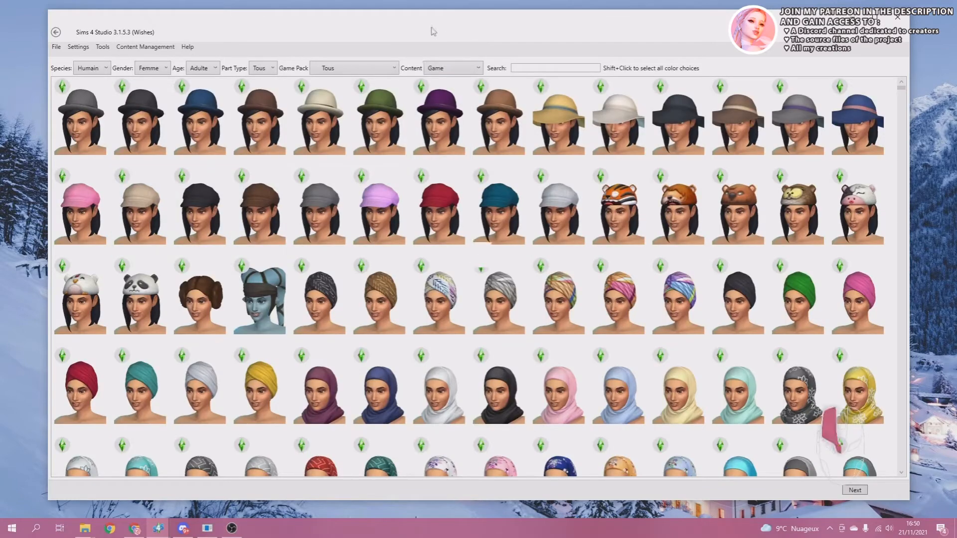
Filter the CAS catalogue to gender Femme, age Adulte and part type Vêtements corps.
left_click(148, 69)
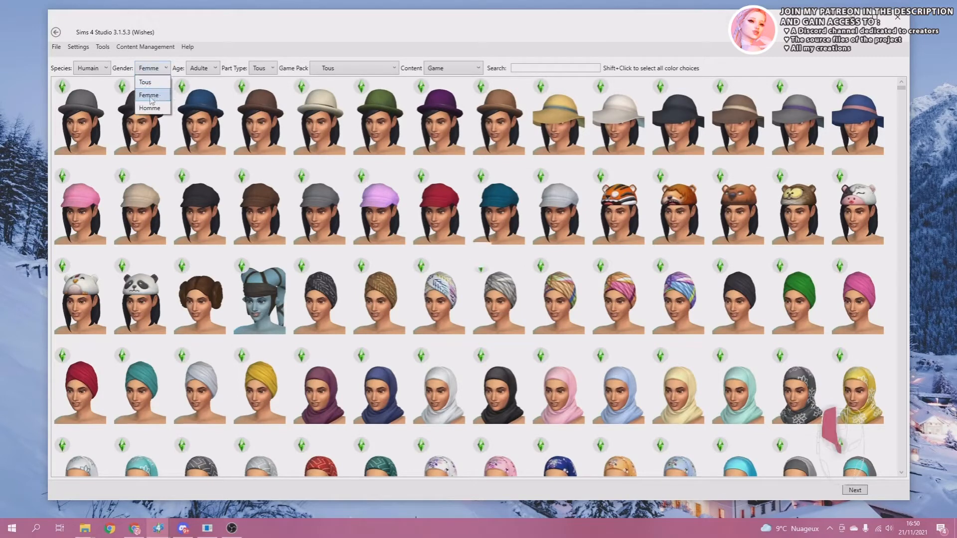
left_click(193, 69)
left_click(194, 69)
left_click(194, 69)
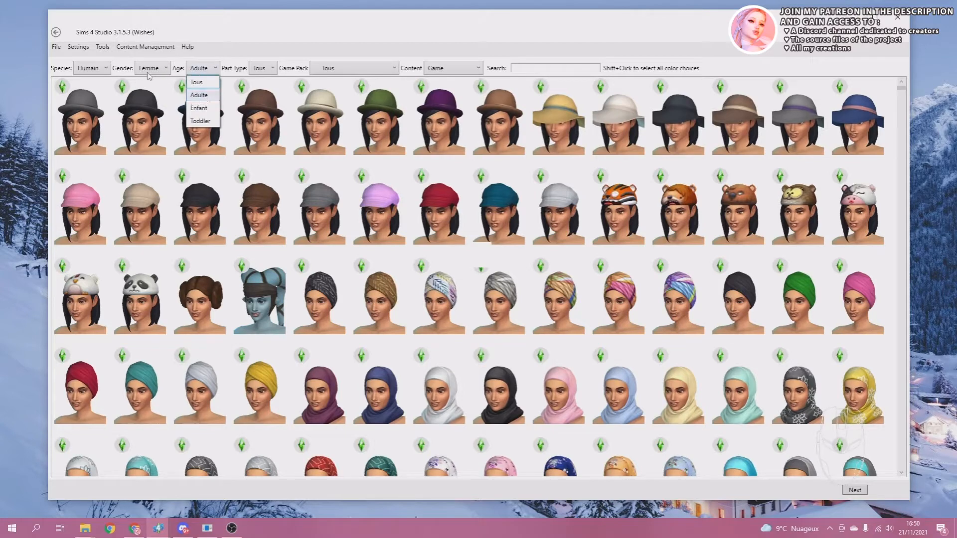
left_click(199, 96)
left_click(263, 67)
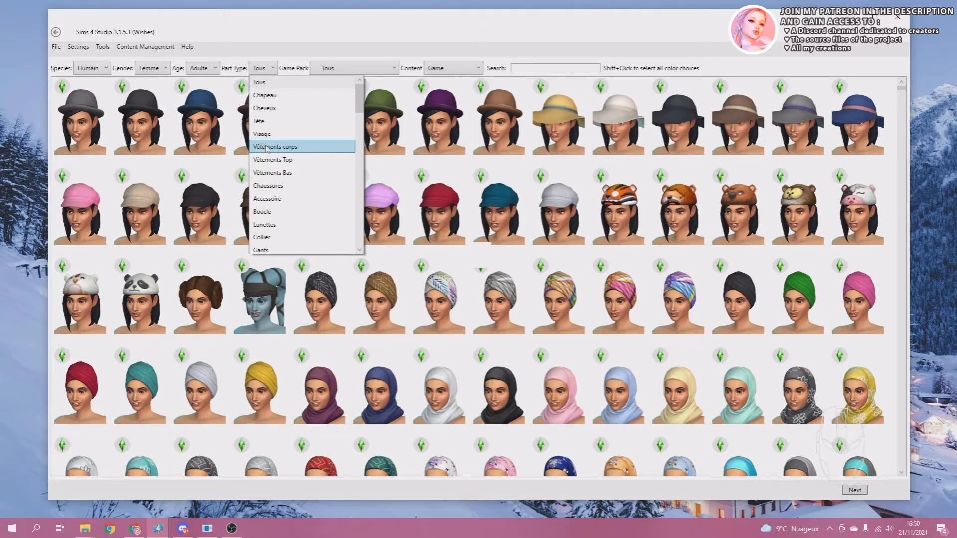
left_click(272, 147)
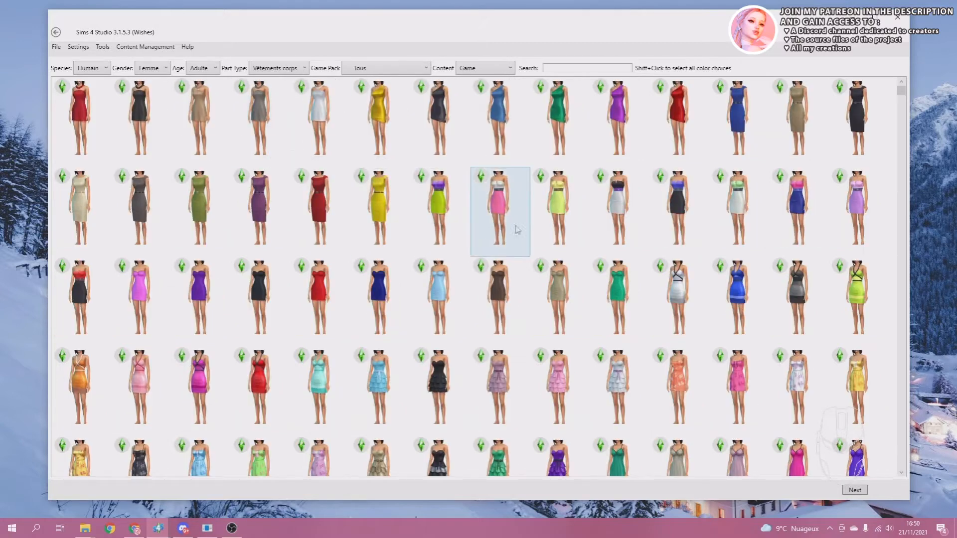
Choose the beige and black lace-up corset bodysuit with garters as the base item and proceed to saving its package.
scroll(314, 210, "down", 3)
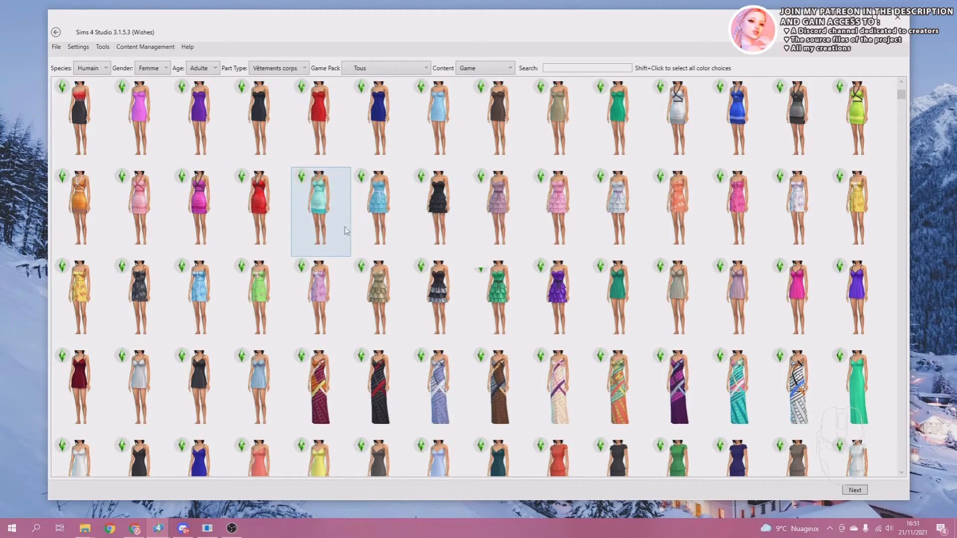
scroll(346, 231, "down", 5)
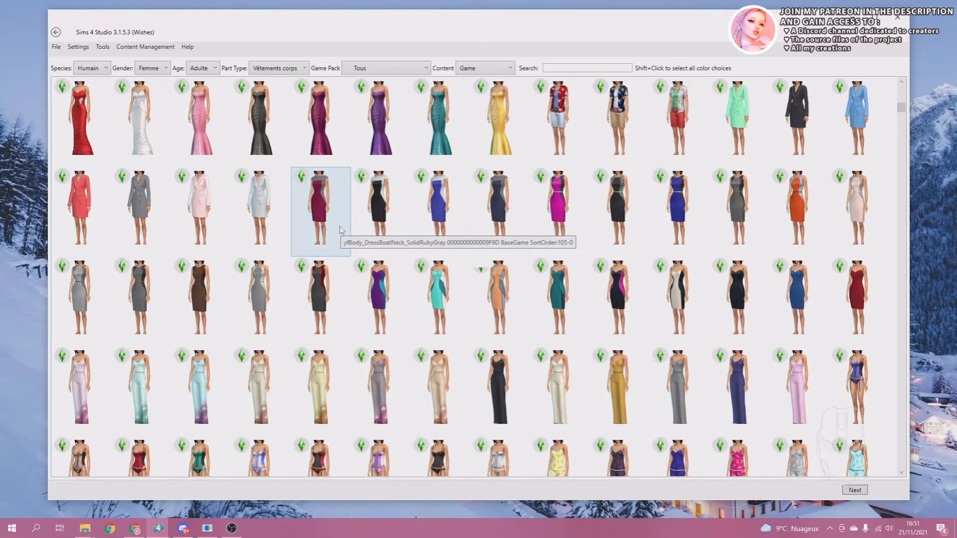
scroll(342, 231, "down", 3)
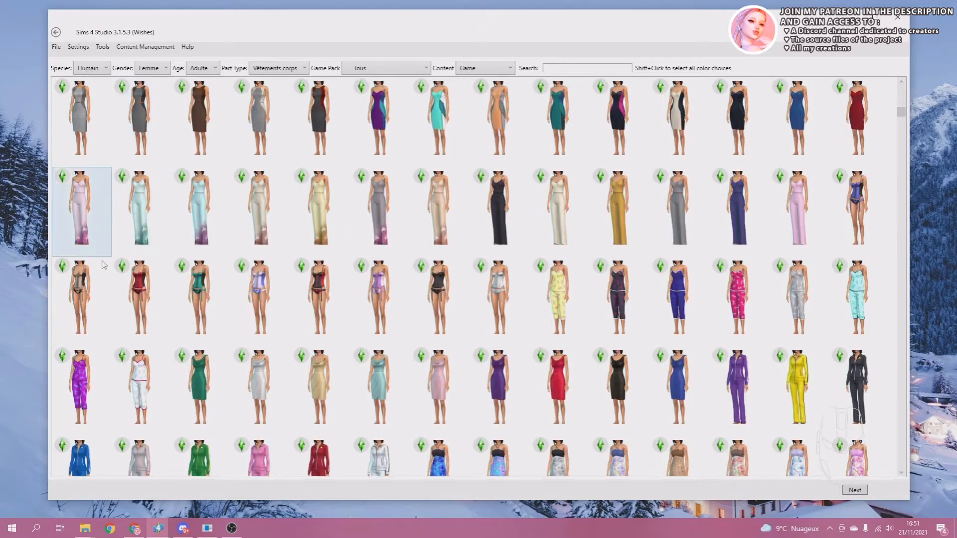
left_click(72, 304)
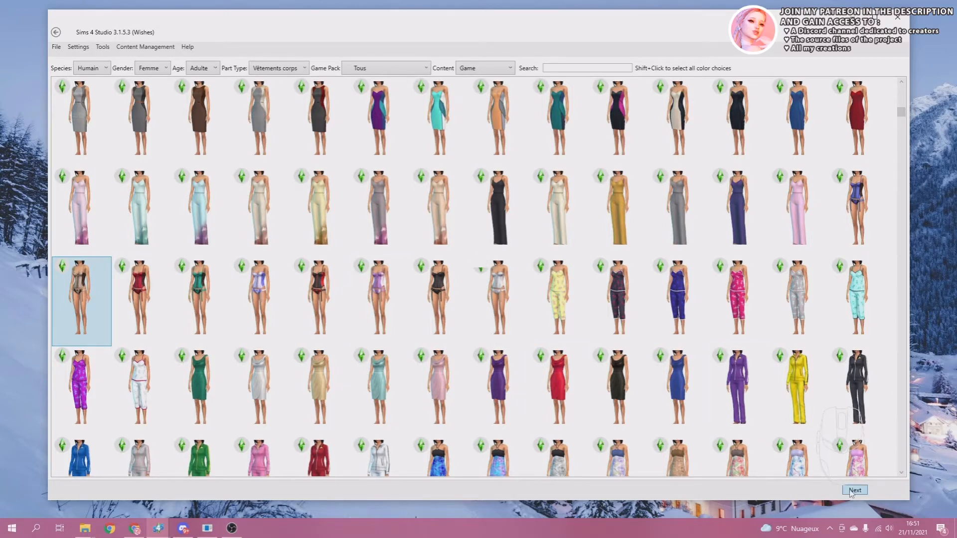
left_click(850, 492)
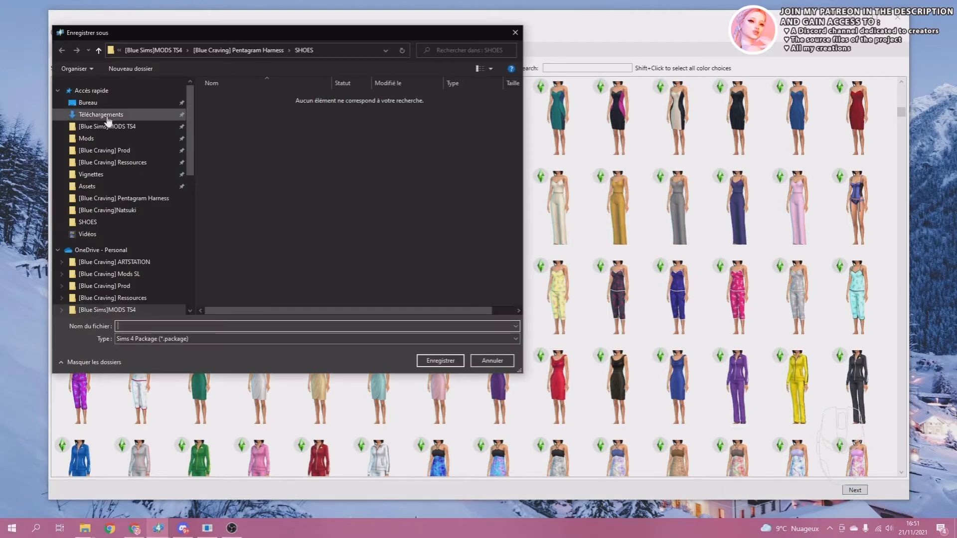
Save the package as "[Blue Craving] tutorial dress" in the TUTORIAL folder on the desktop.
left_click(88, 103)
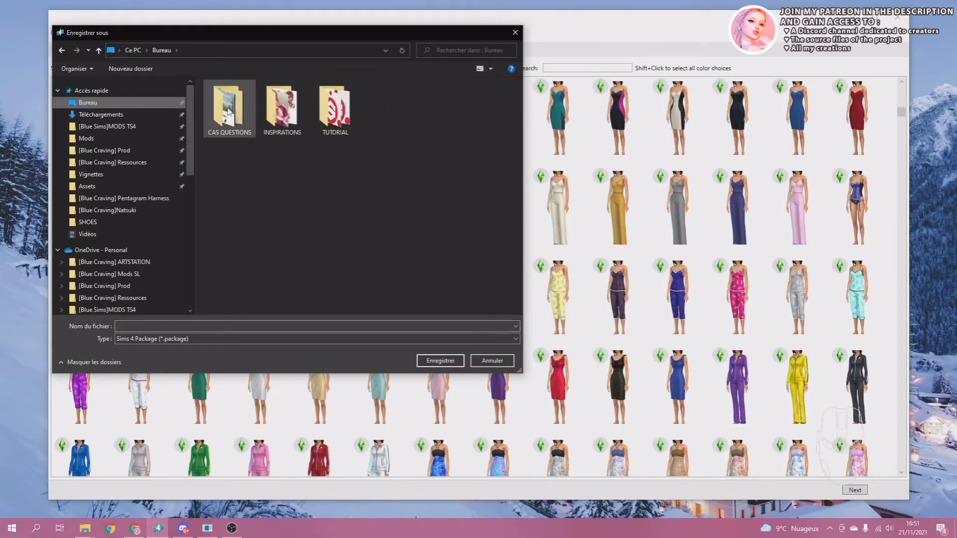
double_click(335, 107)
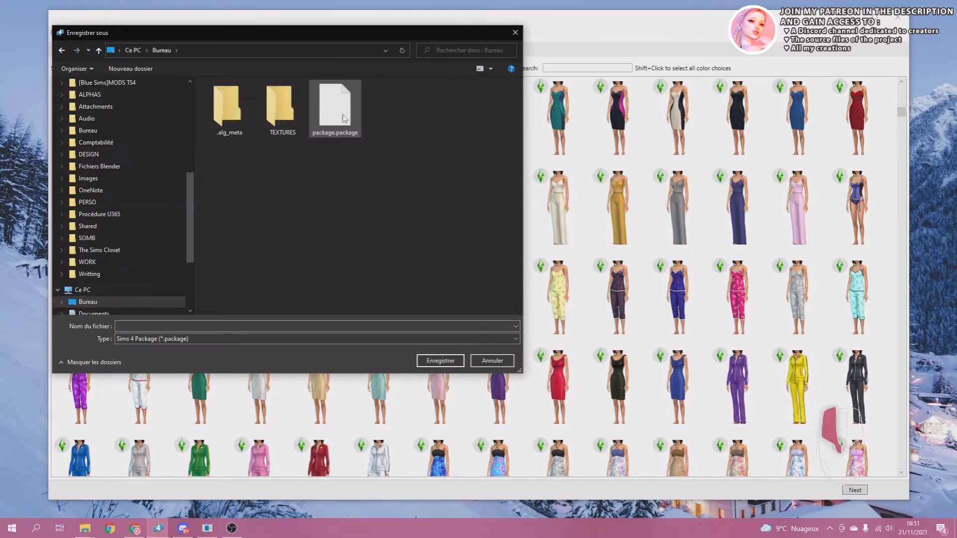
left_click(235, 327)
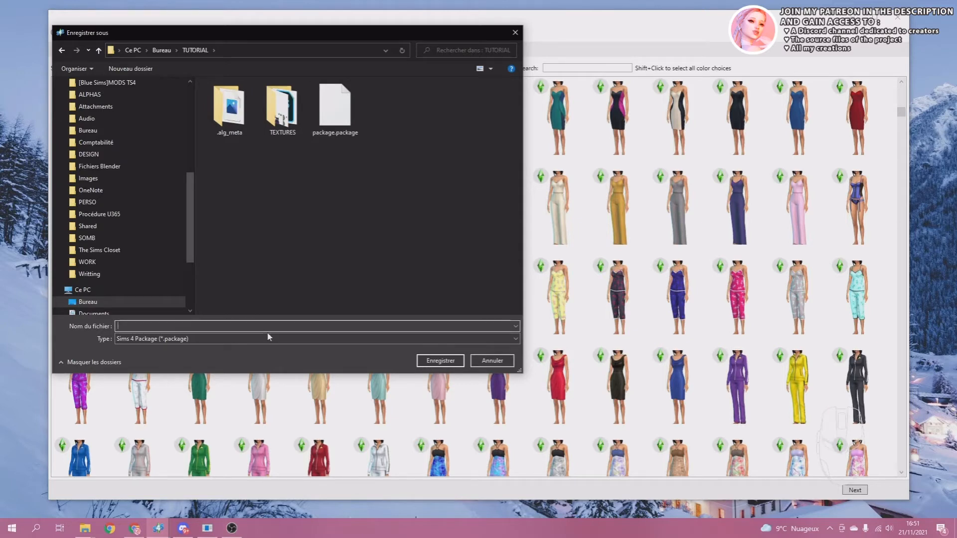
type("[")
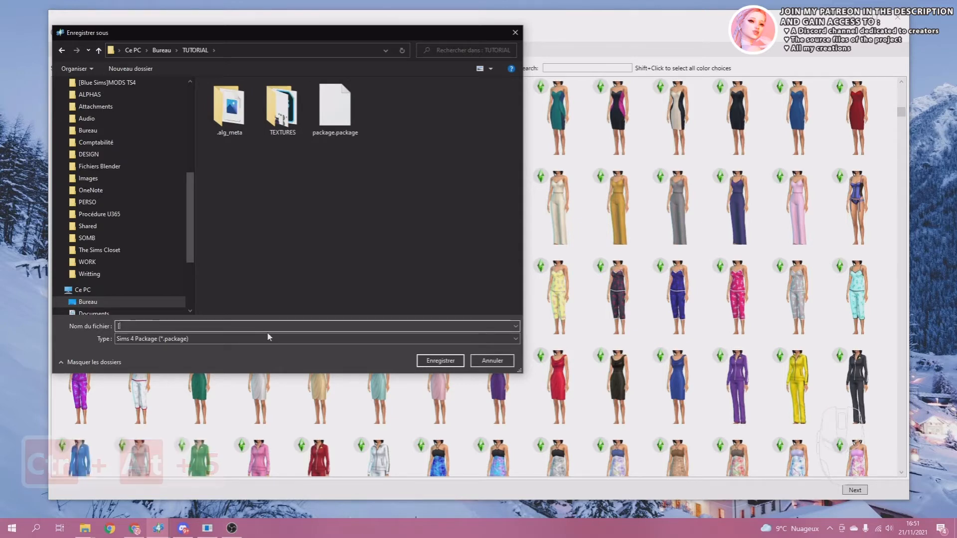
type("Blue]")
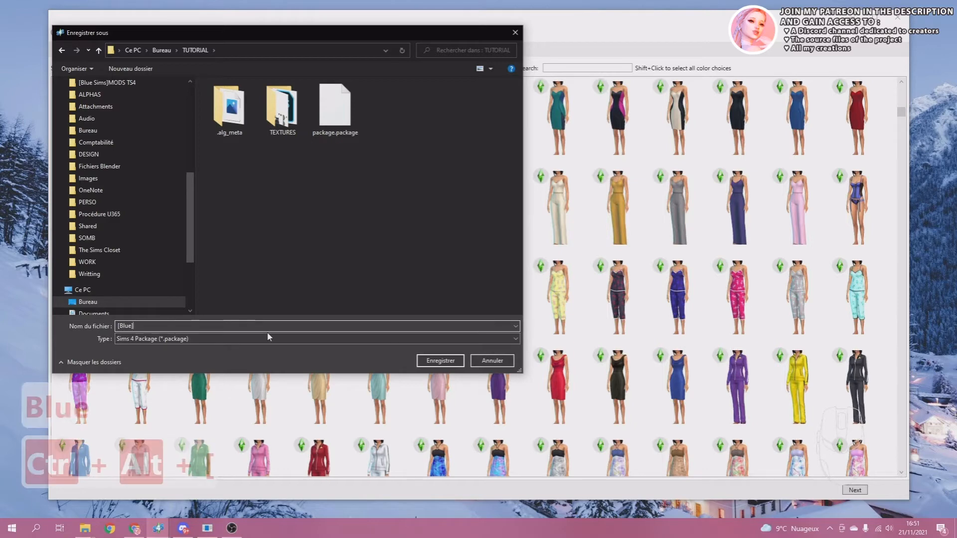
key("BackSpace")
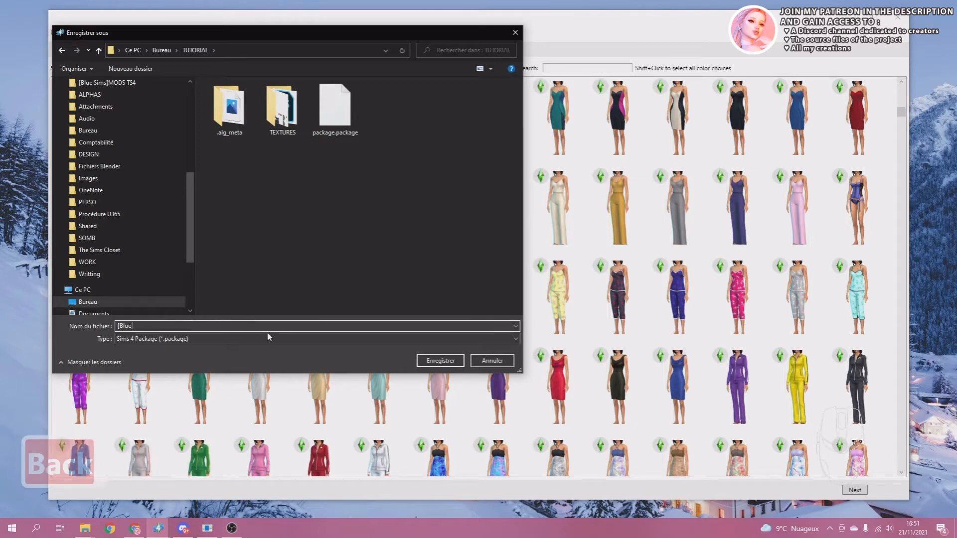
type("Cra")
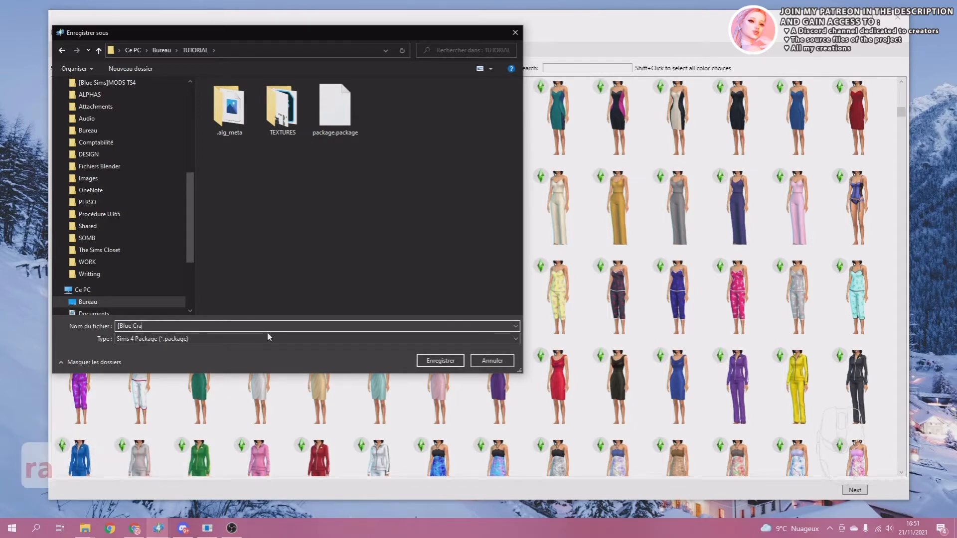
type("ving]")
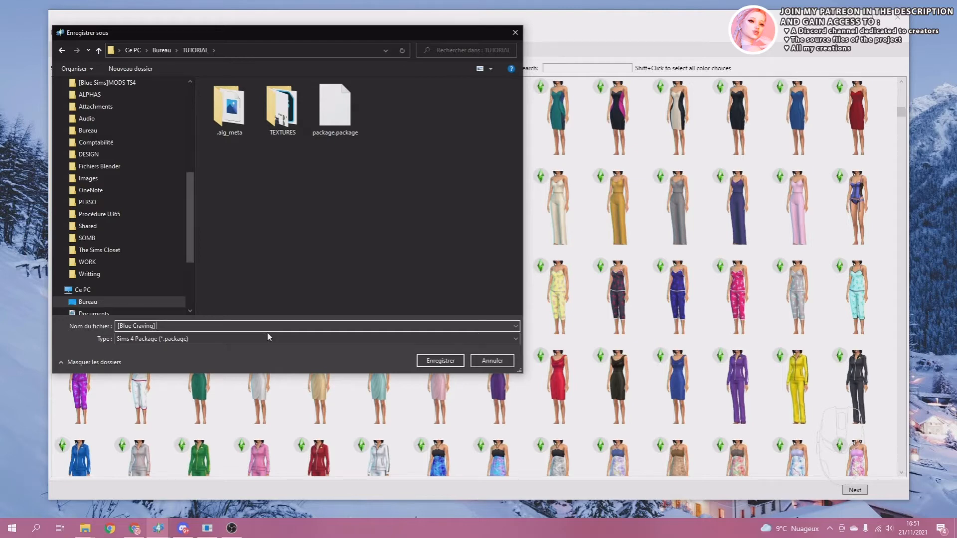
type("tut")
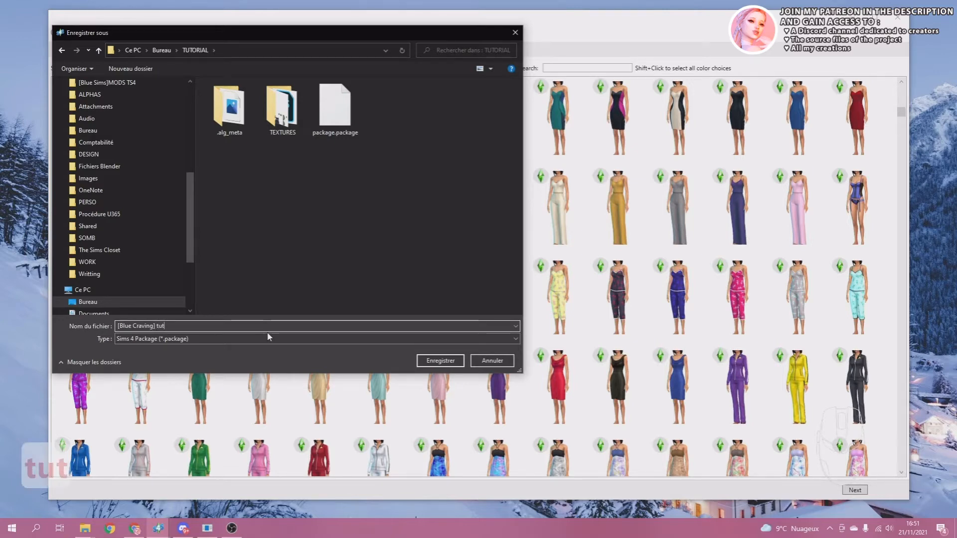
type("orial d")
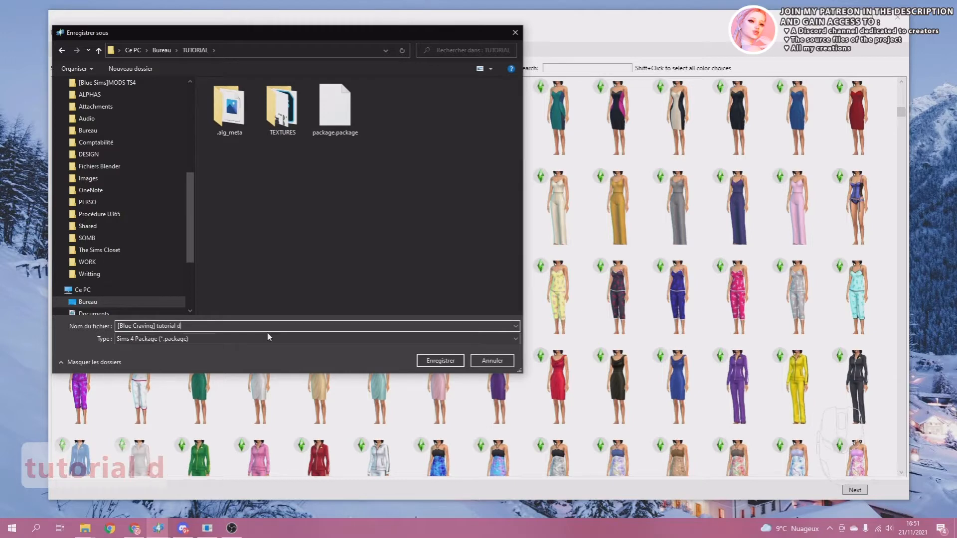
type("ress")
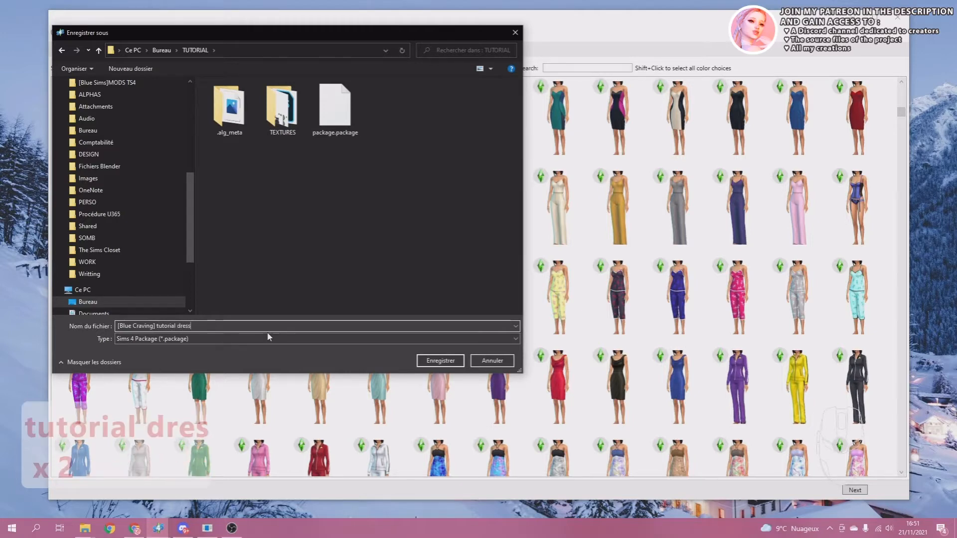
left_click(440, 361)
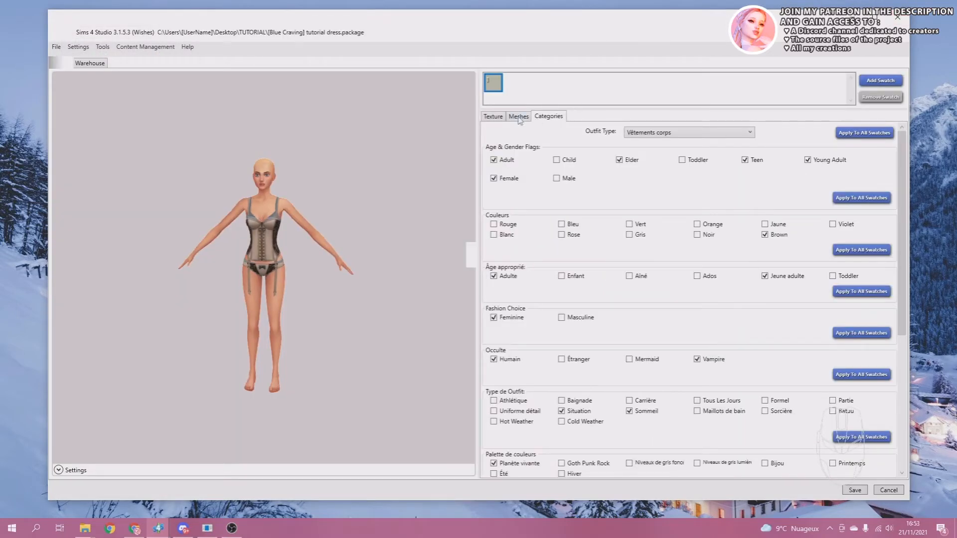
Import untitled.blend from the TUTORIAL folder as the LOD 0 mesh and check it on the model.
left_click(518, 116)
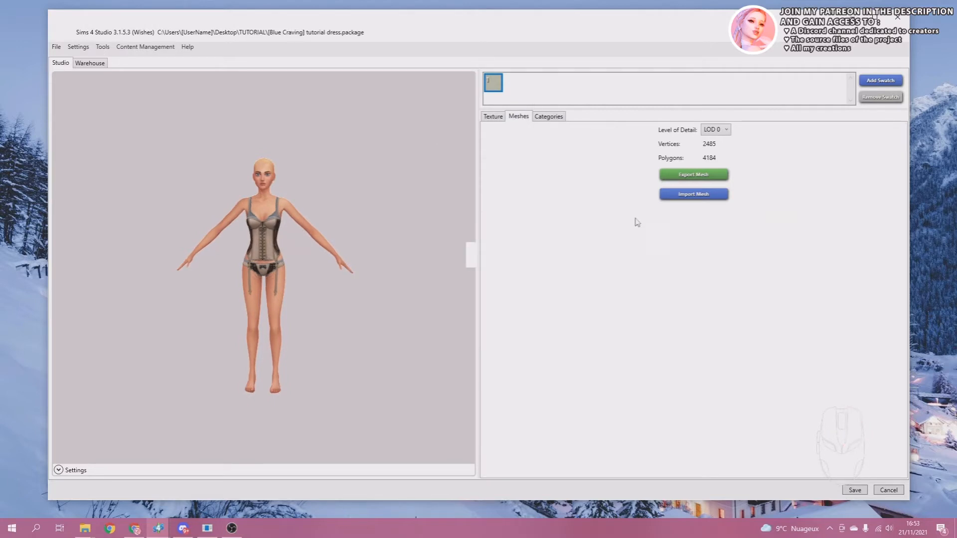
left_click(686, 197)
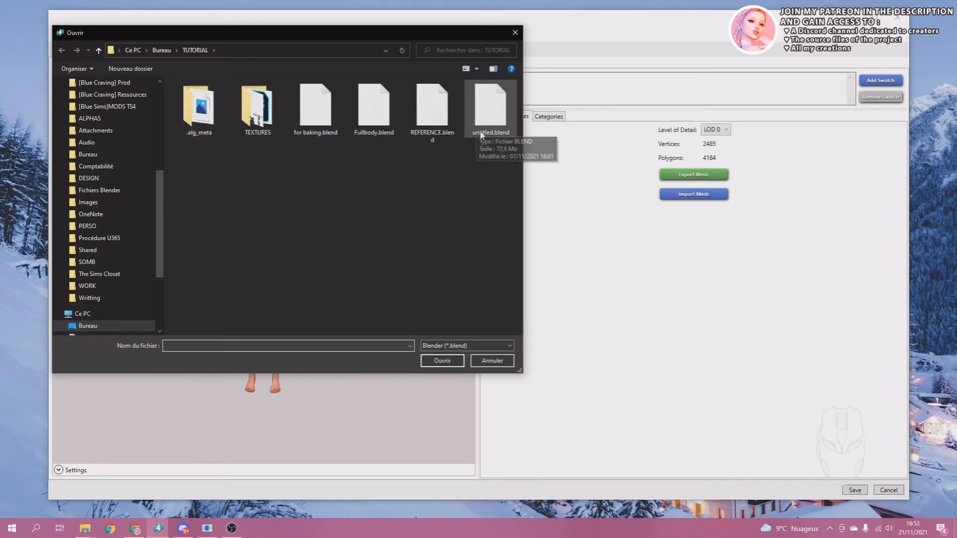
left_click(496, 113)
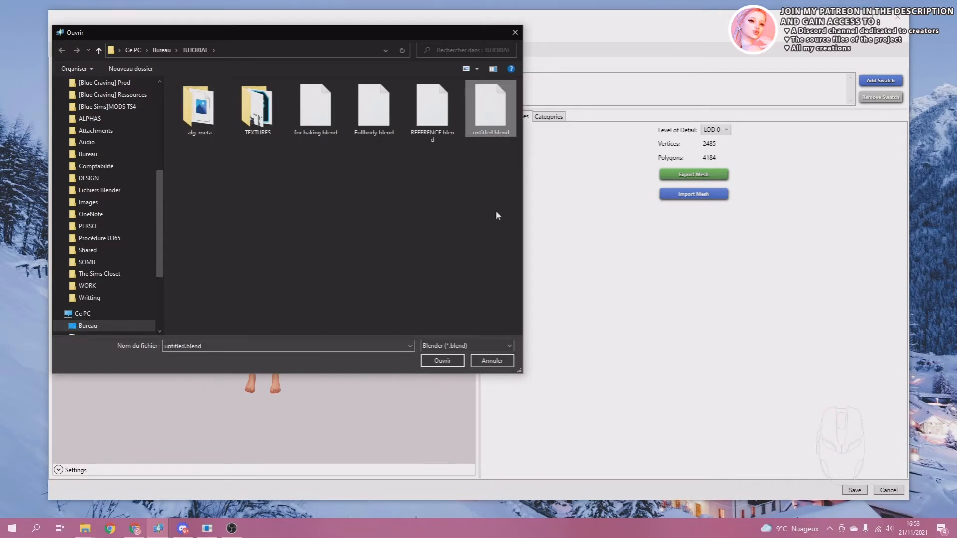
left_click(441, 361)
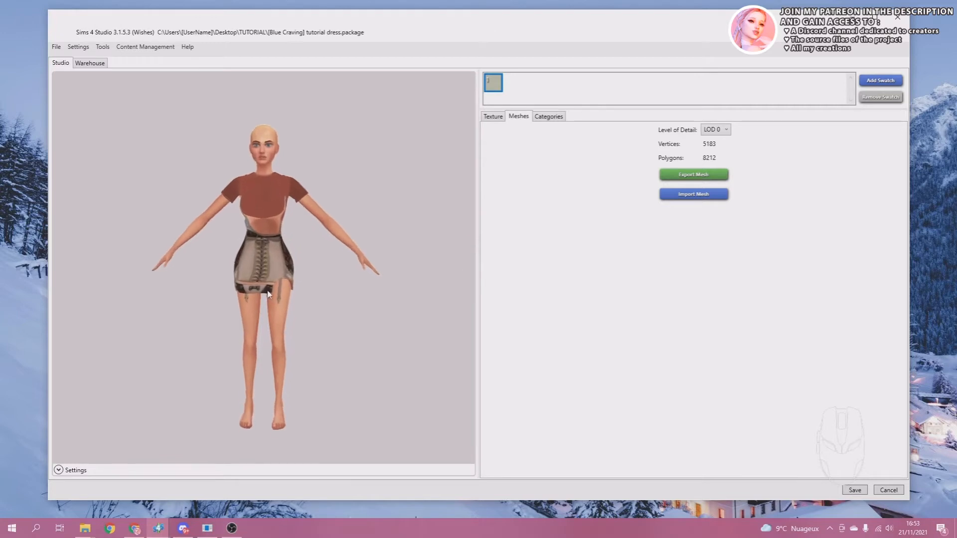
scroll(268, 294, "up", 4)
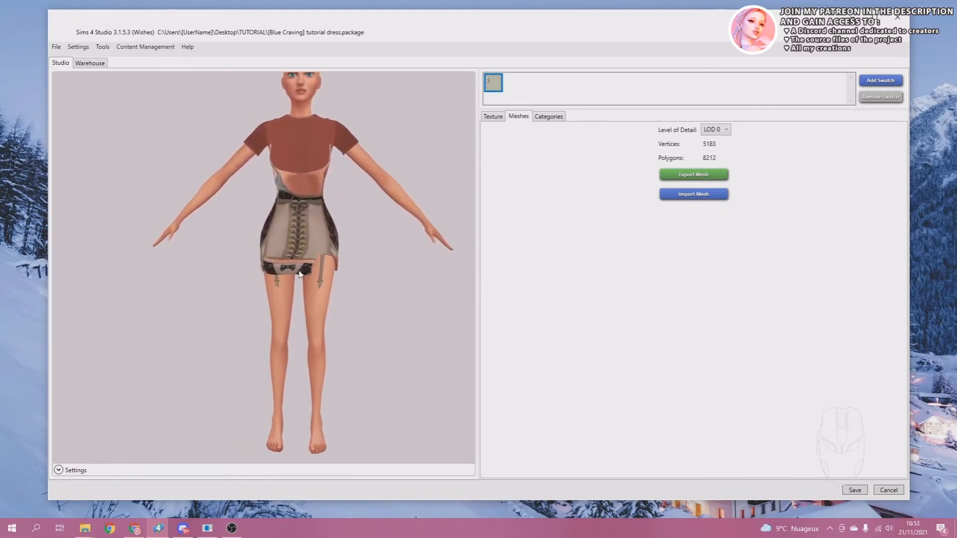
scroll(299, 272, "up", 3)
middle_click_drag(295, 236, 275, 302)
right_click_drag(418, 269, 391, 272)
right_click_drag(301, 279, 319, 278)
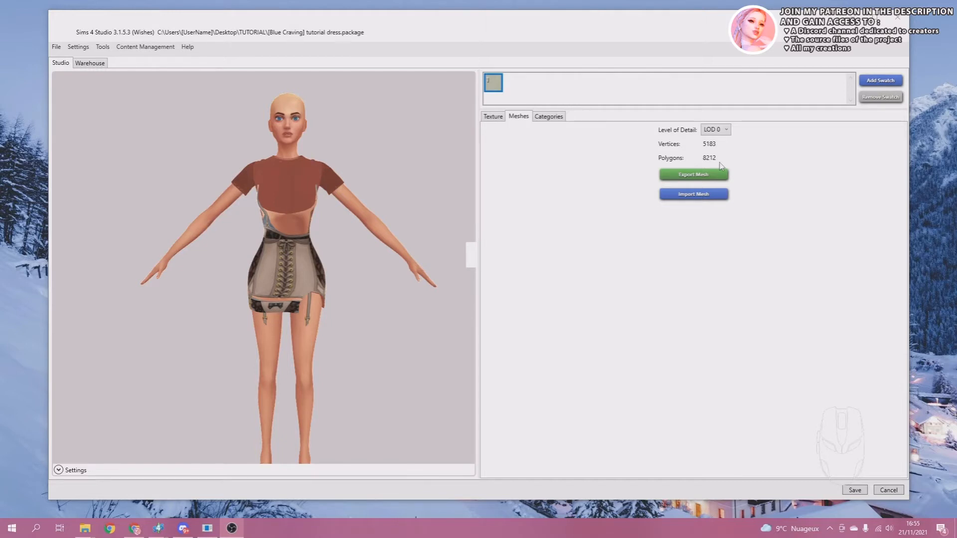
Examine the outfit's Diffuse, Shadow, Specular, Normal and Emission texture maps.
left_click(497, 118)
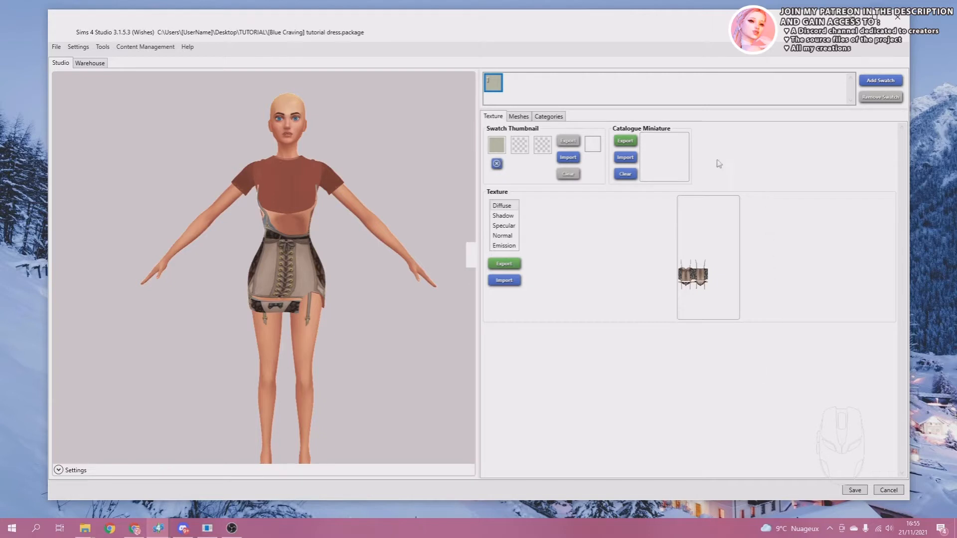
left_click(506, 216)
left_click(504, 225)
left_click(504, 235)
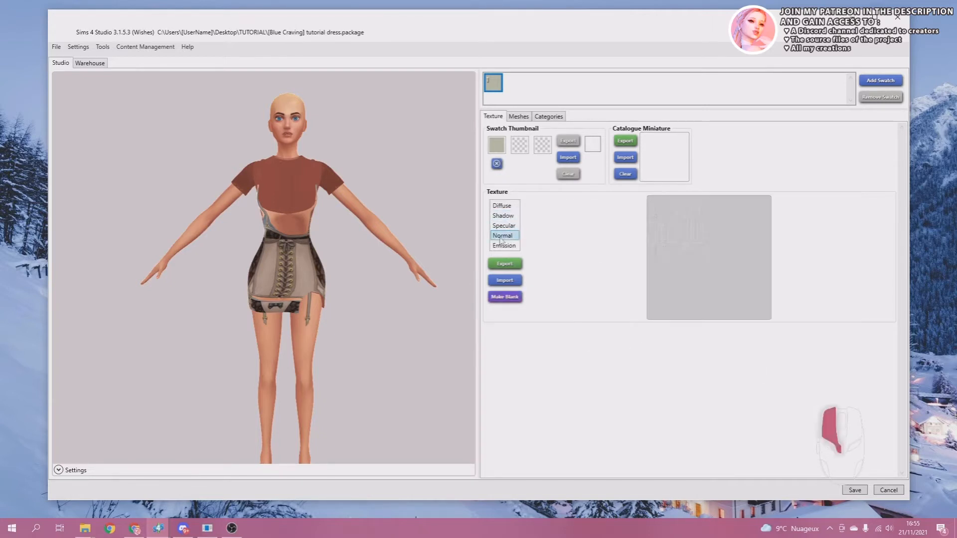
left_click(505, 247)
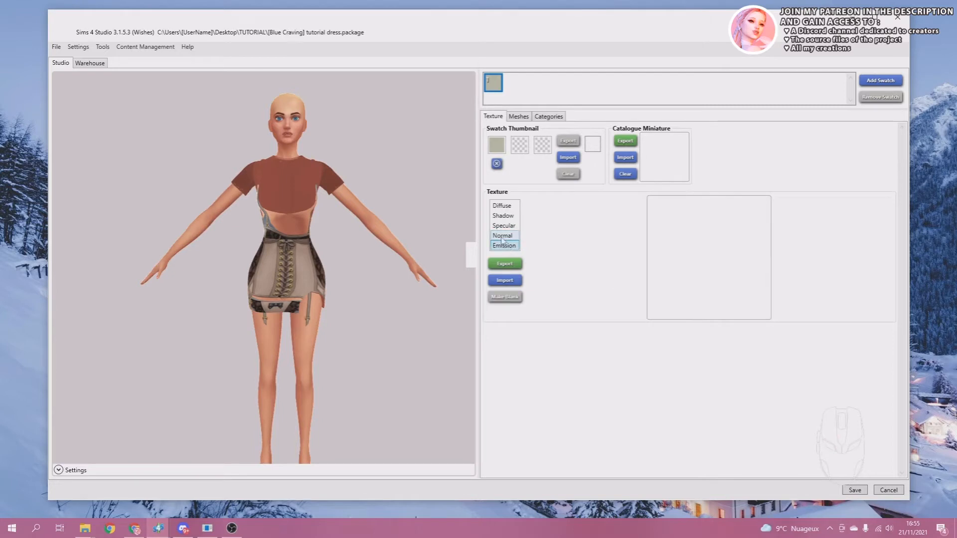
left_click(502, 235)
left_click(502, 226)
left_click(502, 215)
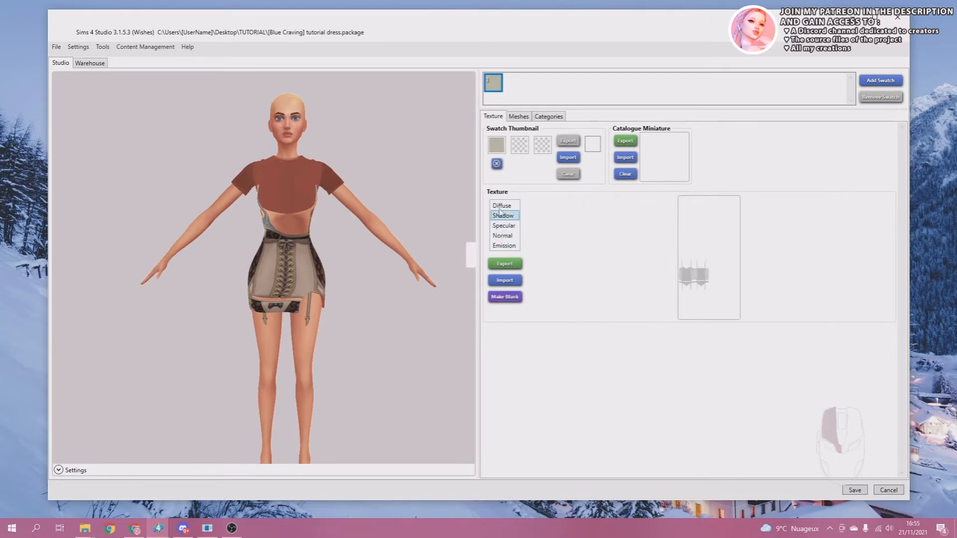
left_click(501, 206)
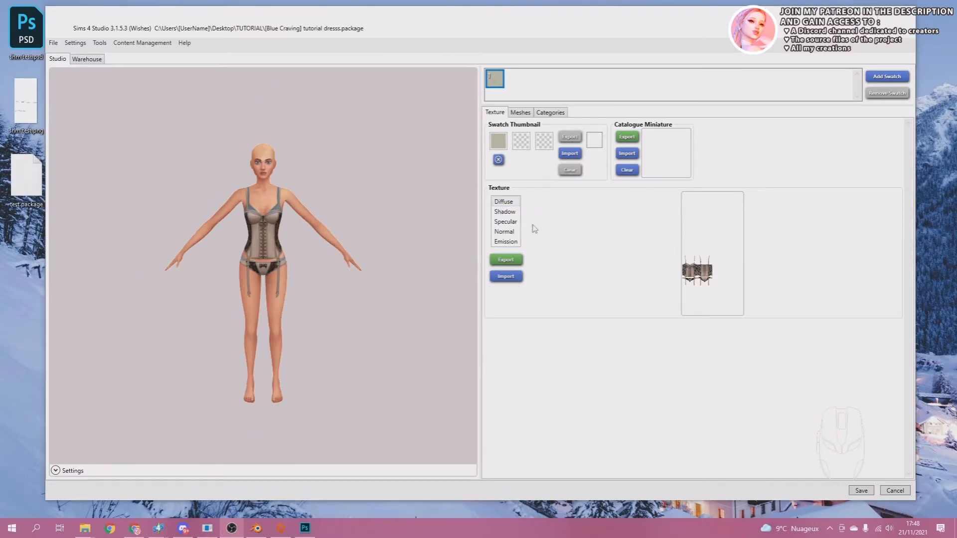
Export the outfit's Normal map as a PNG named "NORMAL REFERENCE" in the TUTORIAL folder.
left_click(503, 232)
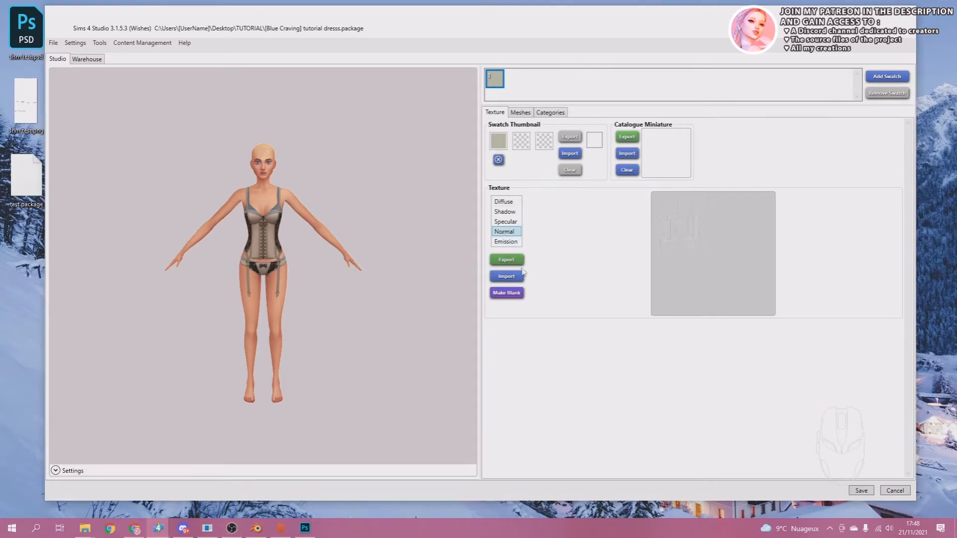
left_click(506, 260)
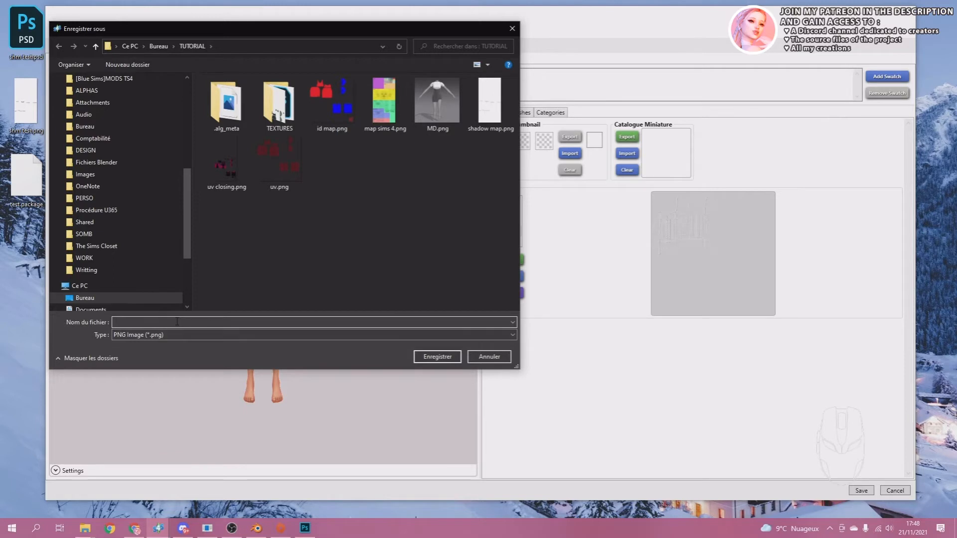
type("NORMAL R")
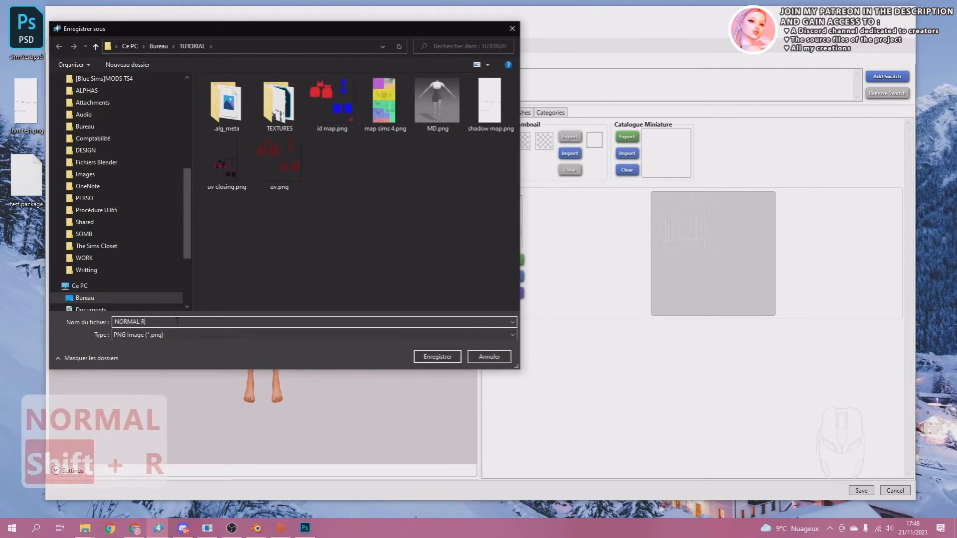
type("EFERENCE")
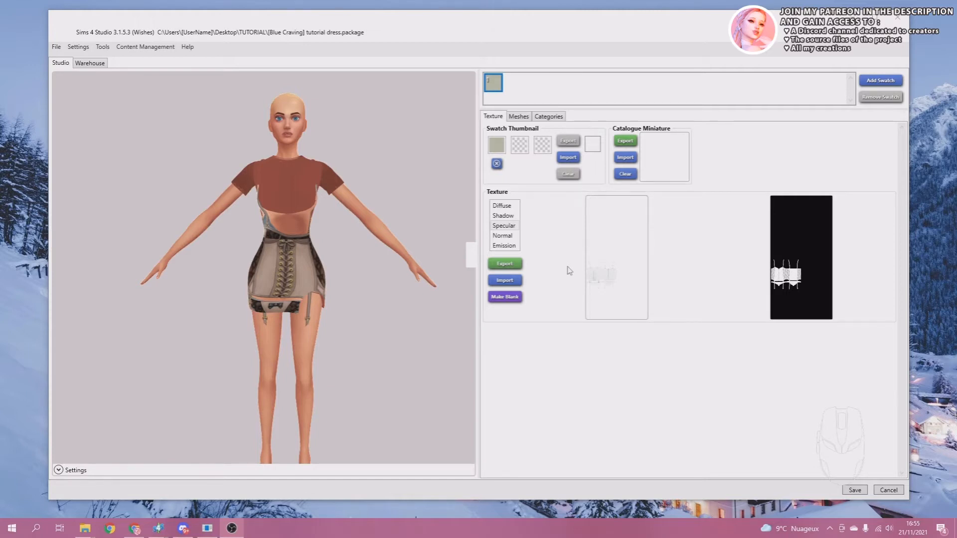
Make the outfit's Shadow, Specular and Normal texture maps blank.
left_click(502, 208)
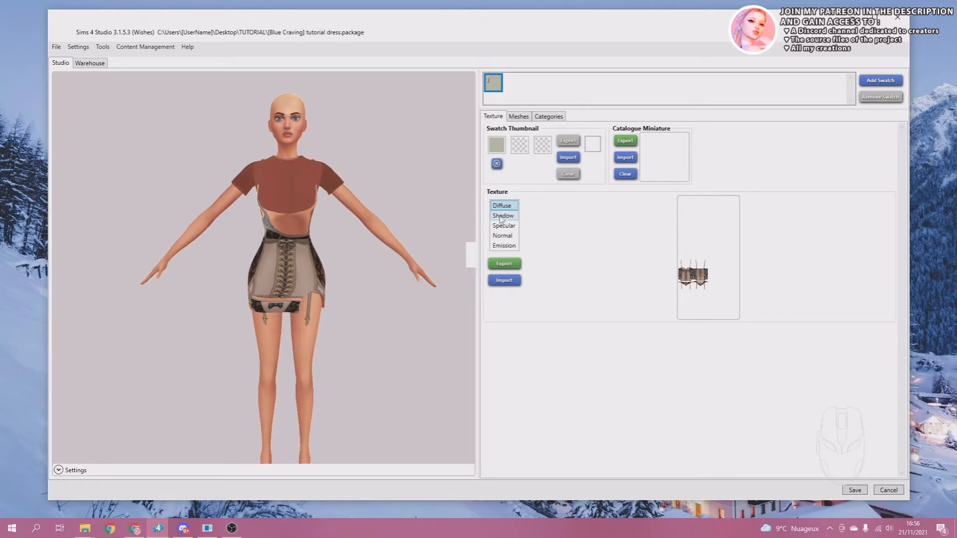
left_click(501, 217)
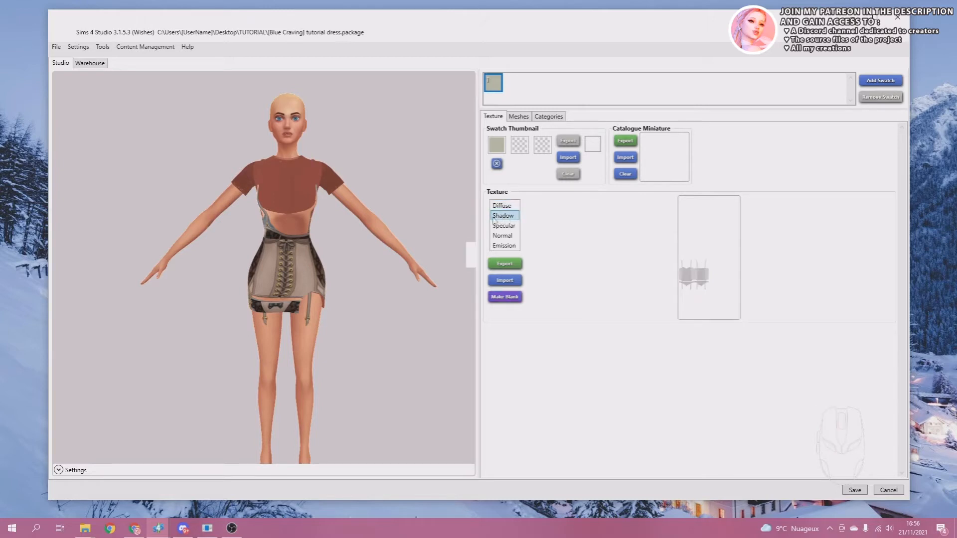
left_click(504, 297)
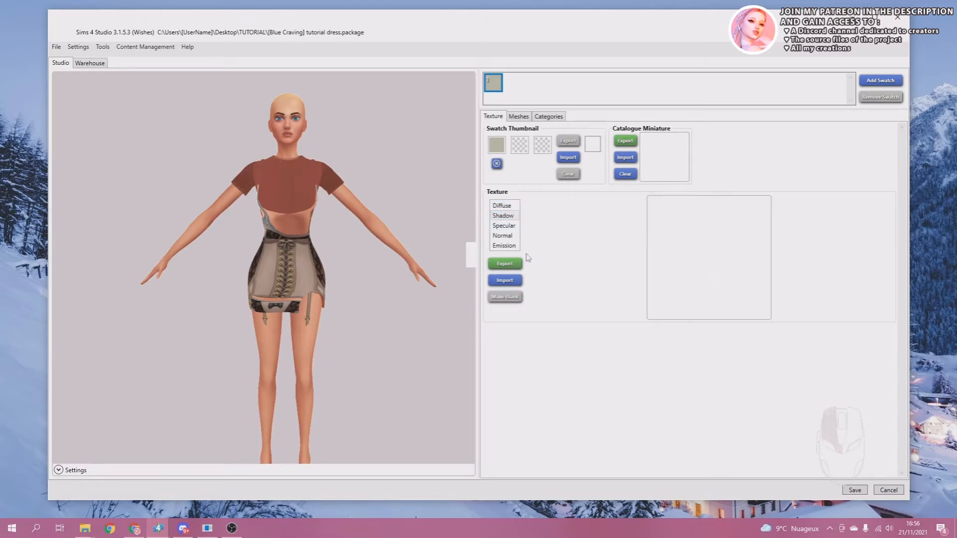
left_click(510, 226)
left_click(511, 297)
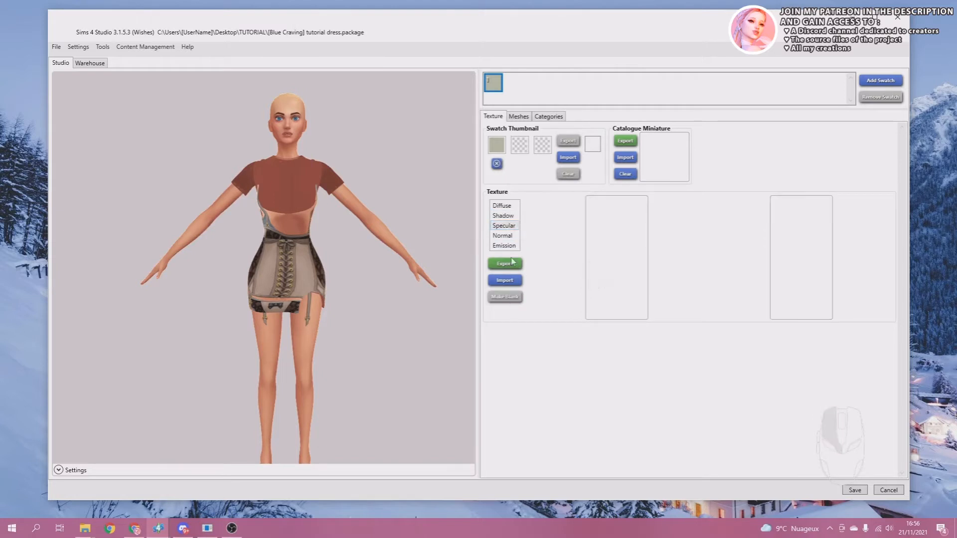
left_click(504, 236)
left_click(505, 297)
left_click(504, 246)
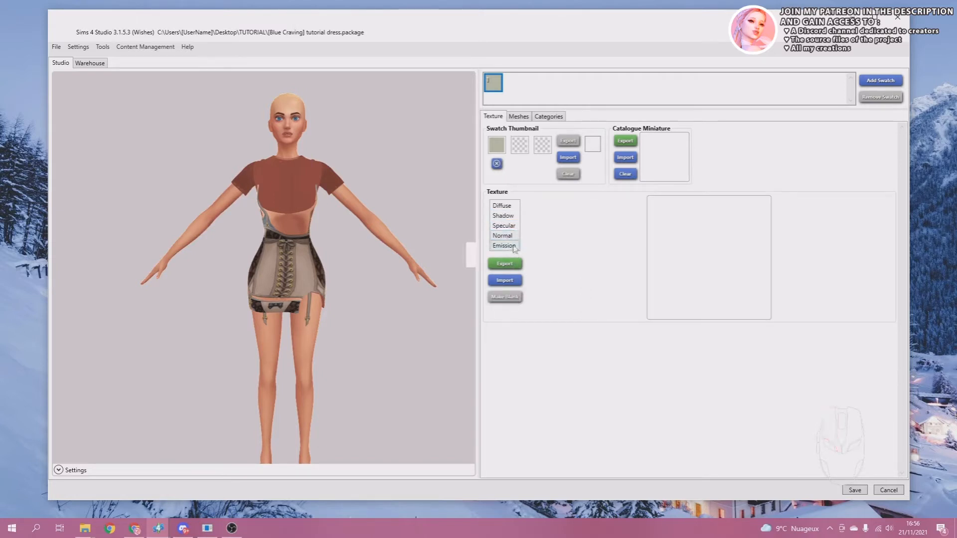
Import shade1.png from the TEXTURES folder as the Diffuse texture and inspect it on the model.
left_click(504, 206)
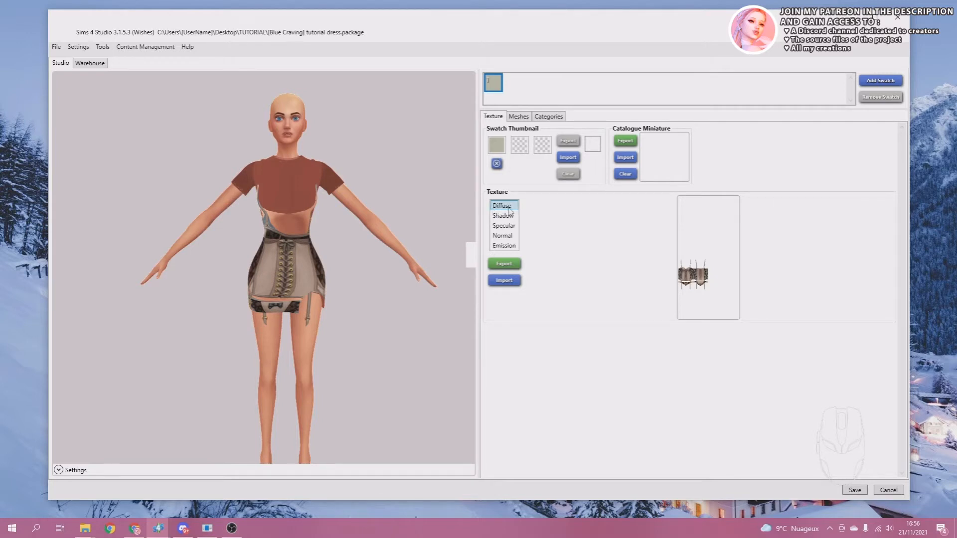
left_click(505, 280)
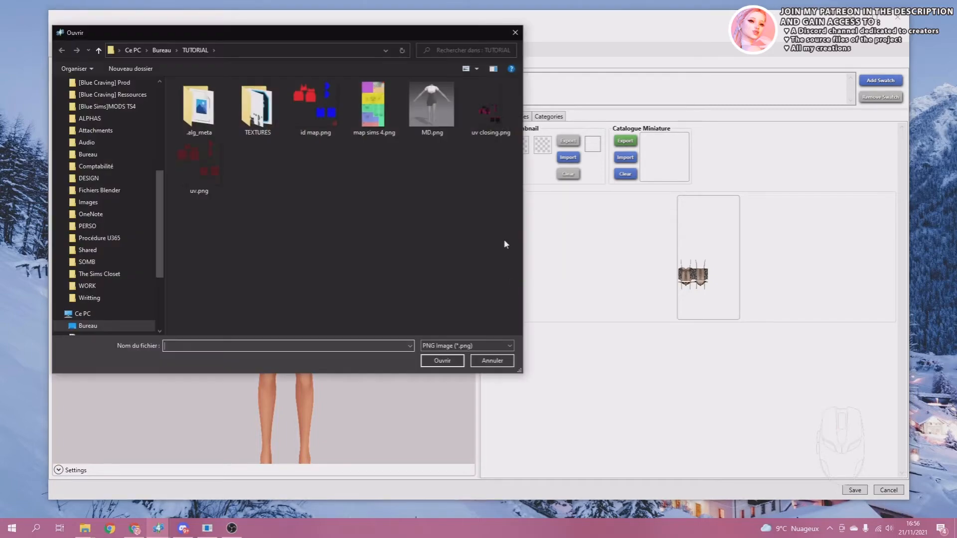
left_click_drag(312, 38, 385, 58)
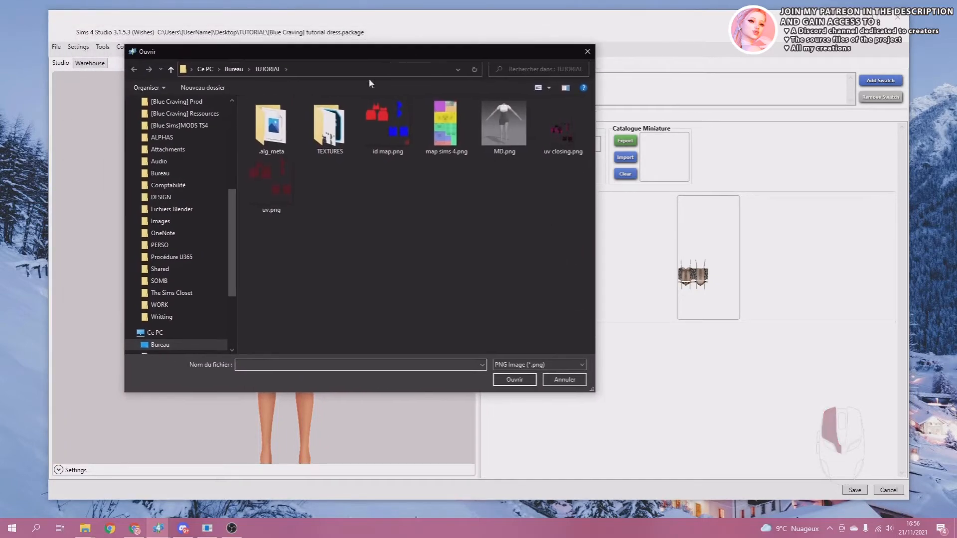
double_click(330, 123)
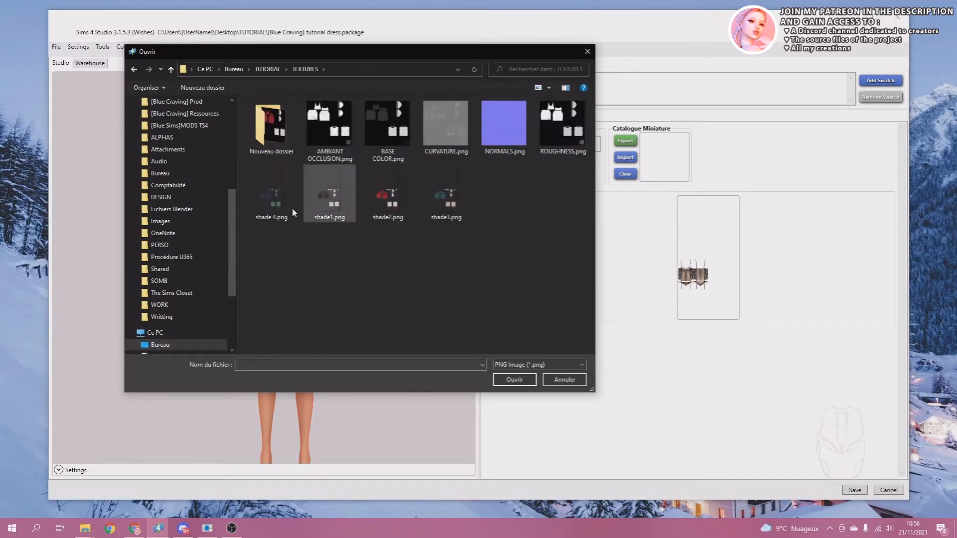
double_click(326, 192)
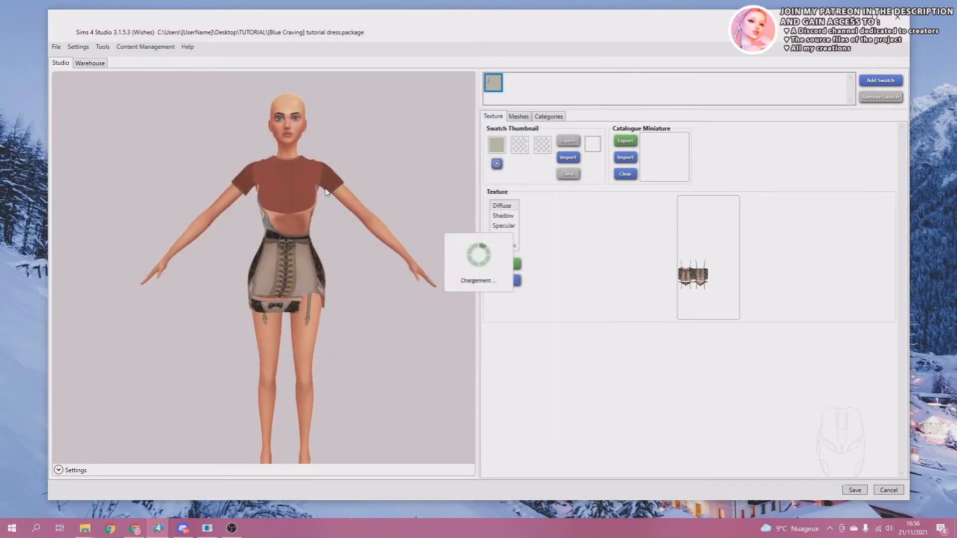
left_click_drag(336, 250, 273, 250)
right_click_drag(272, 249, 311, 235)
middle_click_drag(296, 236, 342, 237)
right_click_drag(341, 236, 323, 233)
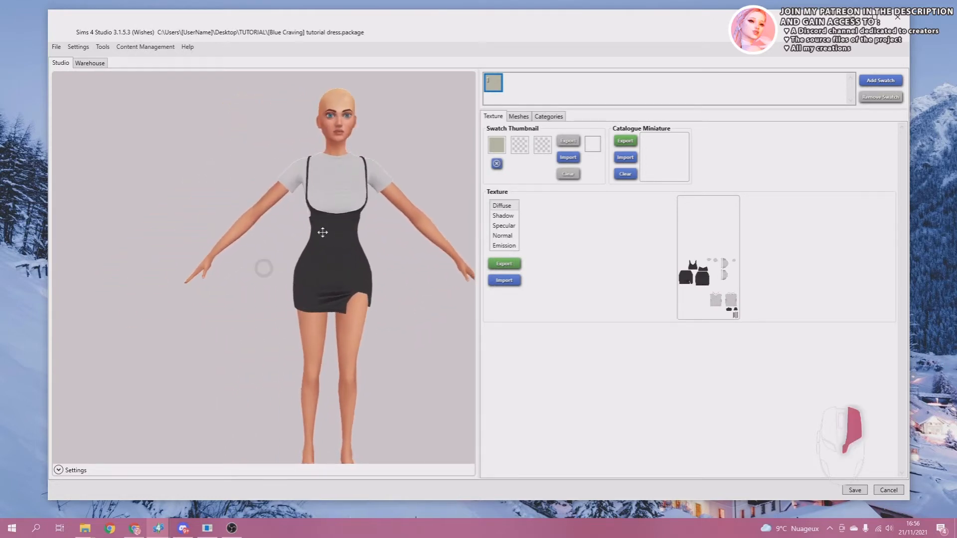
middle_click_drag(342, 232, 301, 222)
scroll(299, 234, "up", 5)
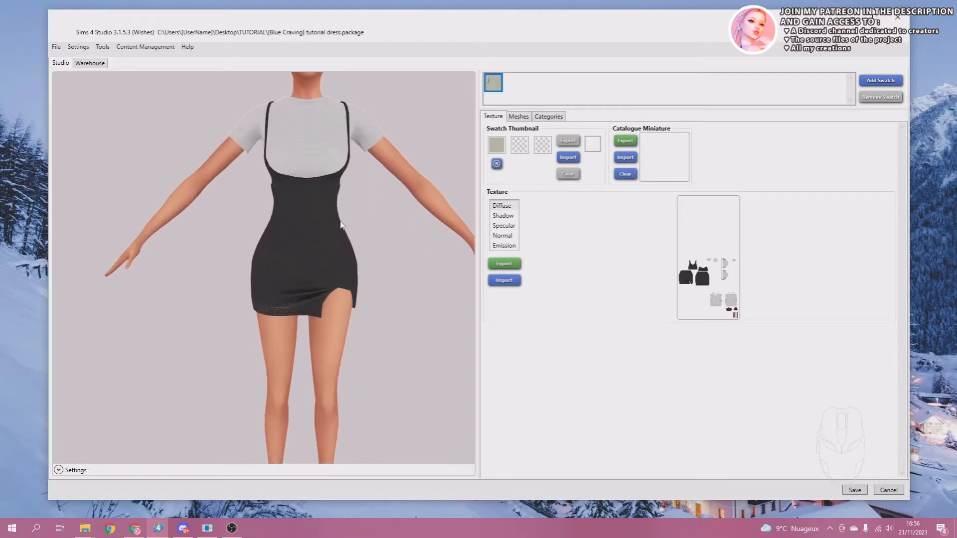
scroll(299, 236, "down", 5)
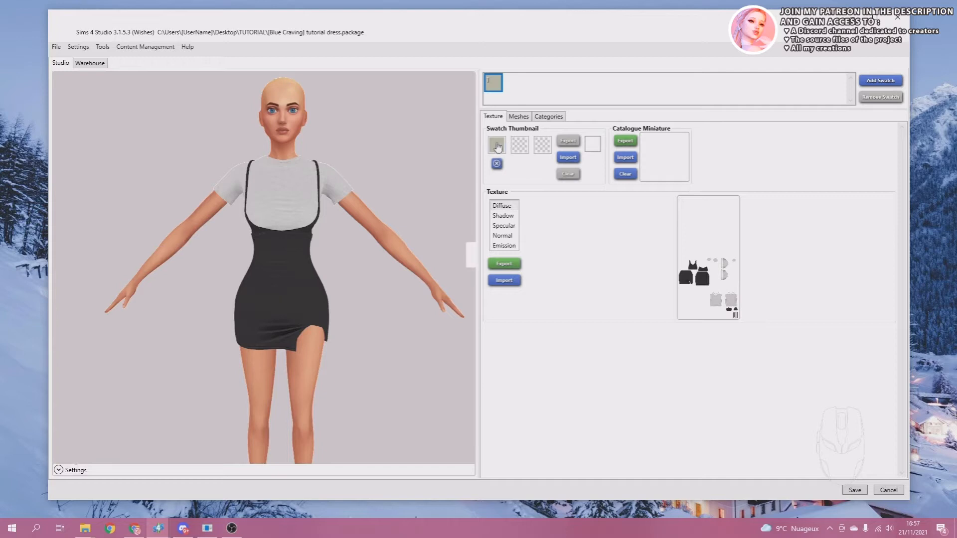
Set the swatch thumbnail's first colour to the shirt's light grey and its second to the dress's black, sampled from the model.
left_click(496, 146)
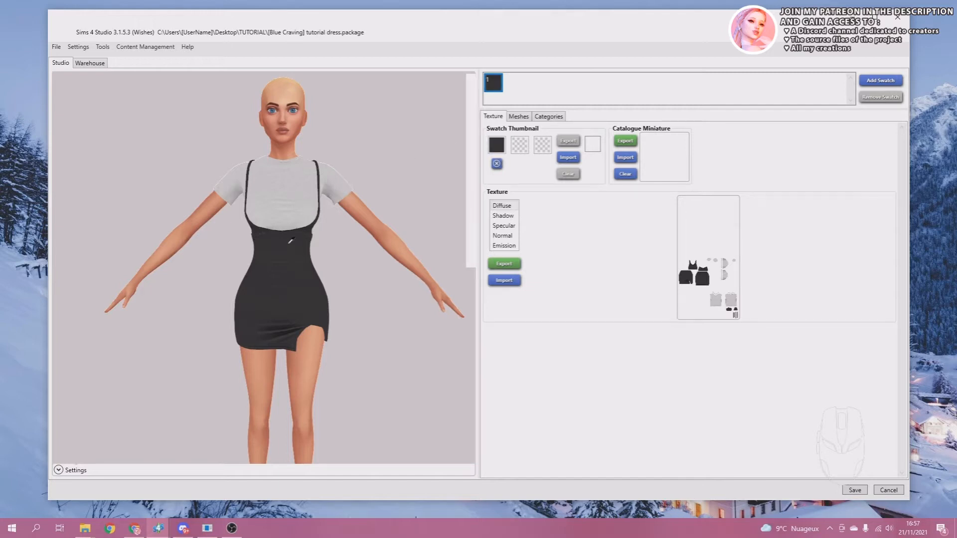
left_click(289, 220)
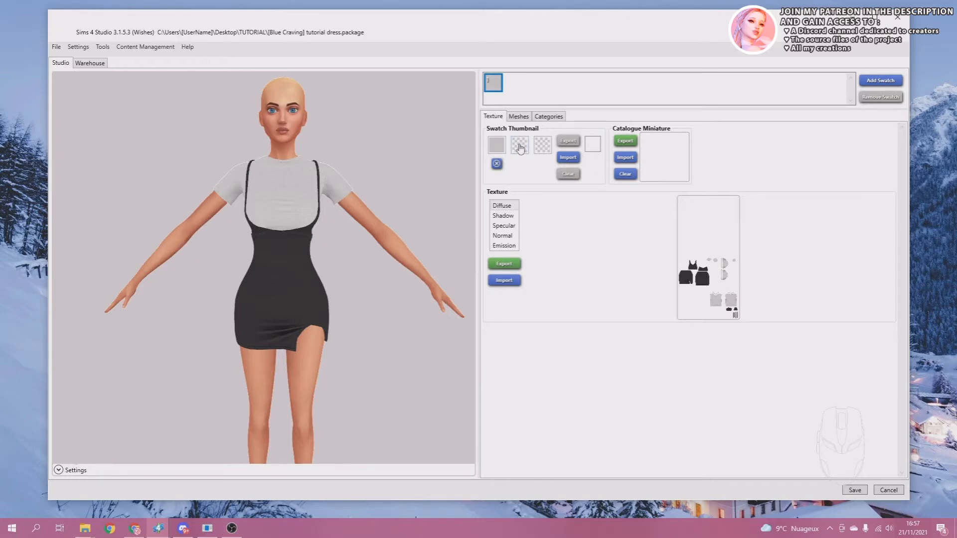
left_click(518, 145)
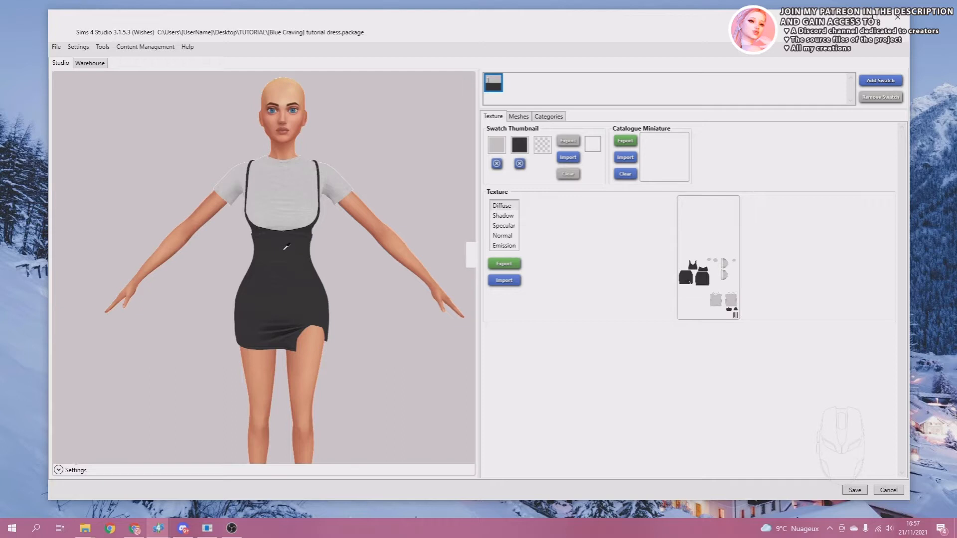
left_click(285, 249)
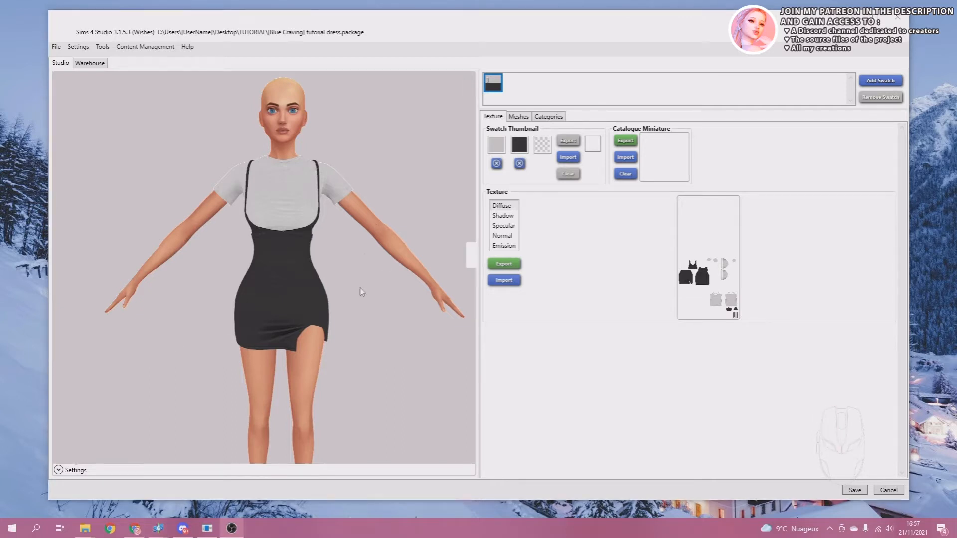
right_click_drag(266, 268, 334, 263)
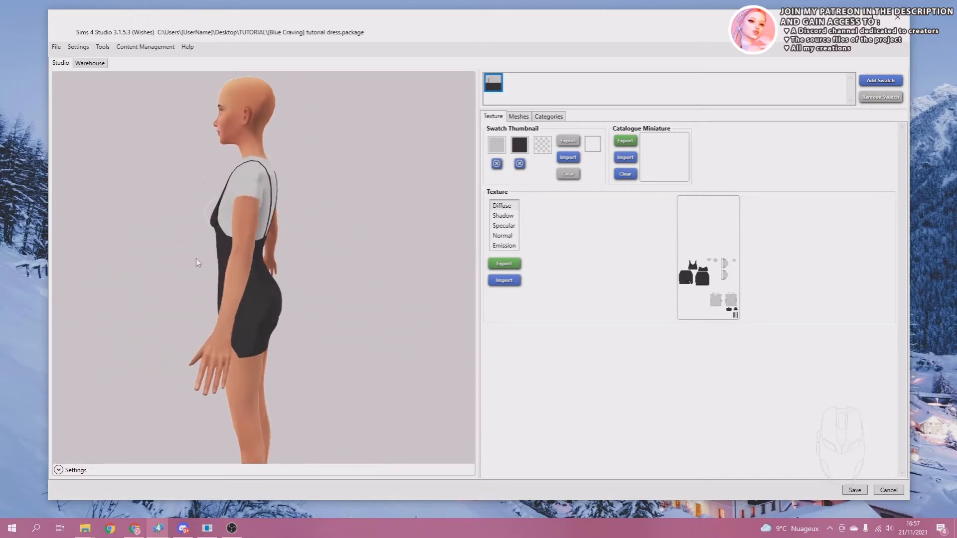
right_click_drag(197, 263, 246, 255)
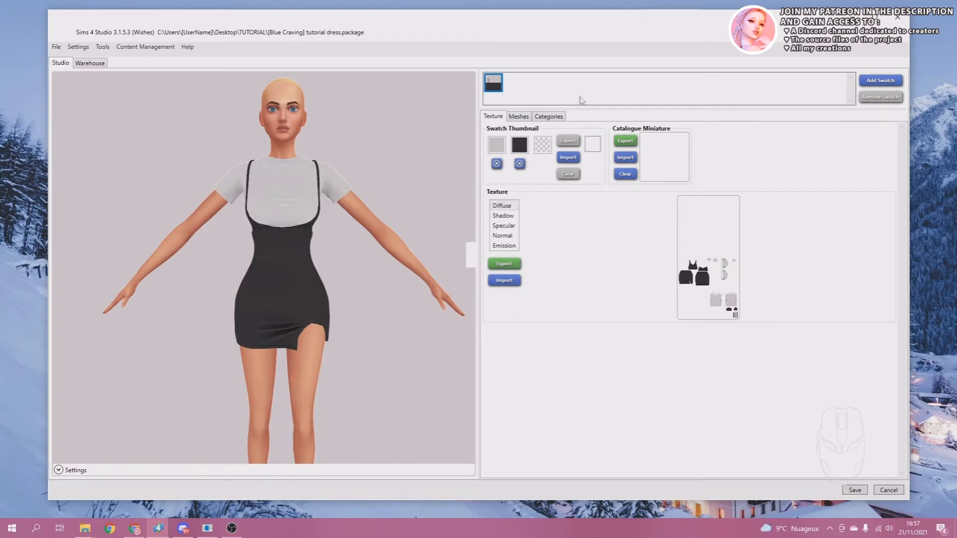
Set the DisplayIndex of the outfit's CAS Part to 69.
left_click(79, 66)
scroll(640, 257, "down", 1)
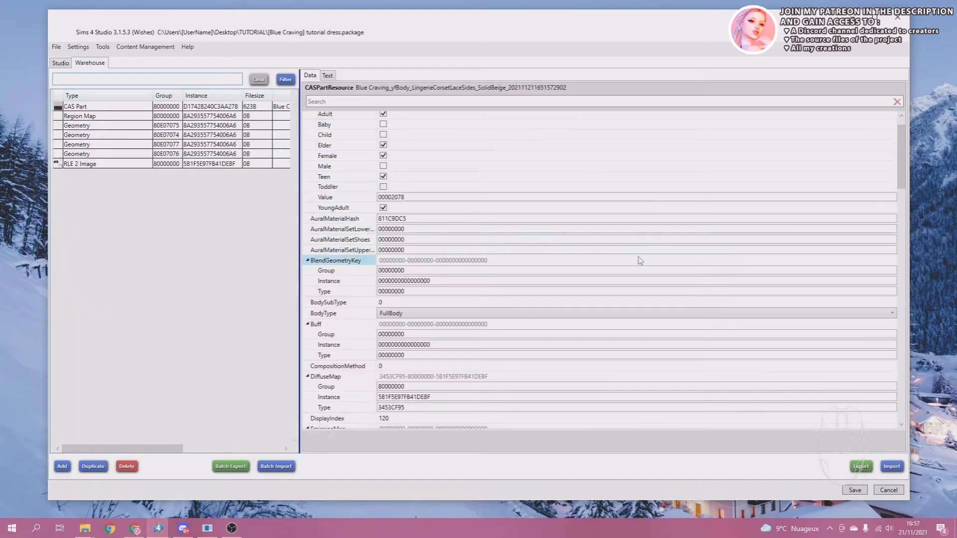
scroll(639, 260, "down", 1)
scroll(637, 254, "down", 1)
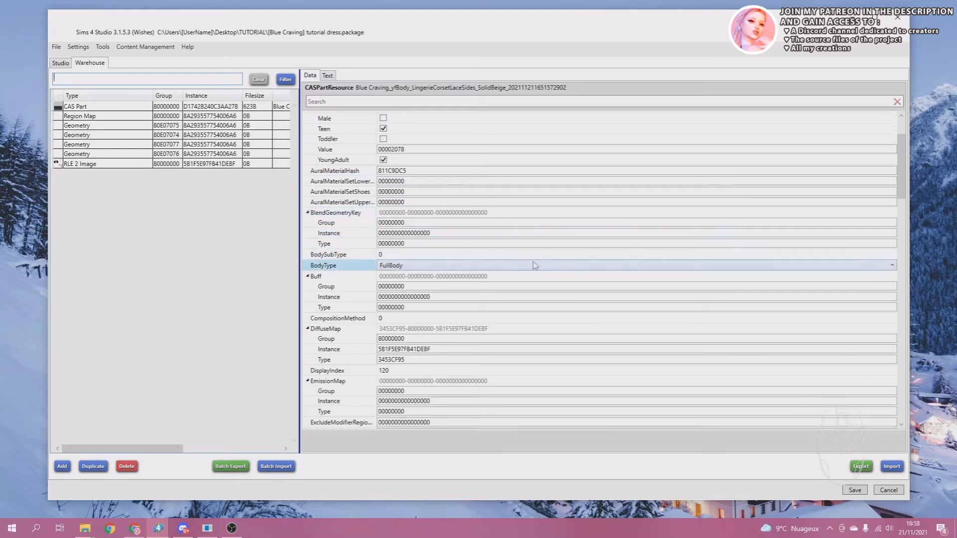
left_click(404, 371)
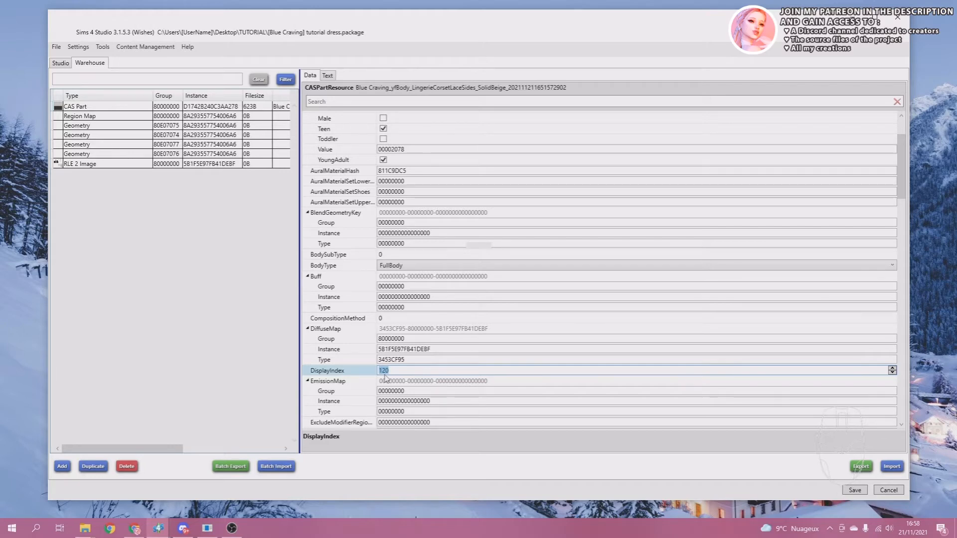
type("69")
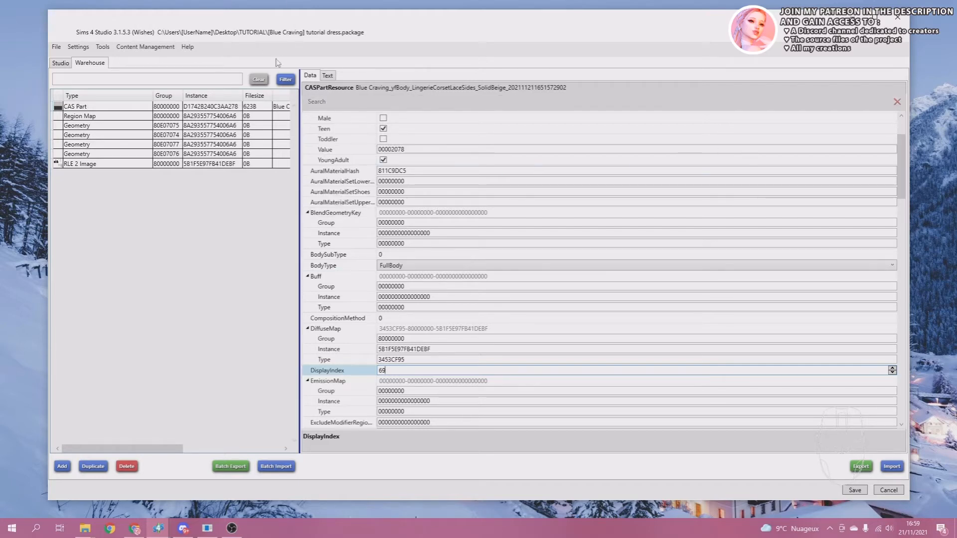
Add a second swatch to the outfit and compare the DisplayIndex of the two CAS Part resources.
left_click(57, 65)
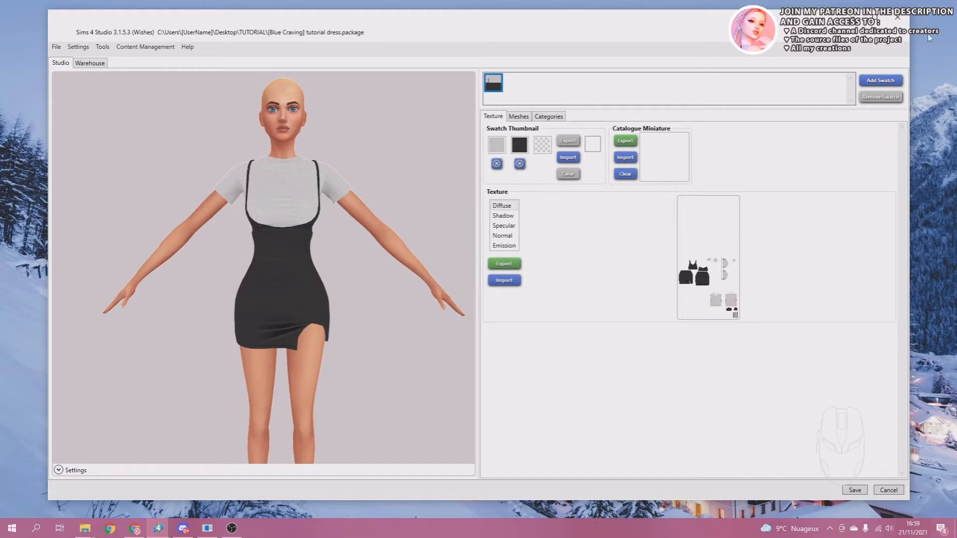
left_click(881, 81)
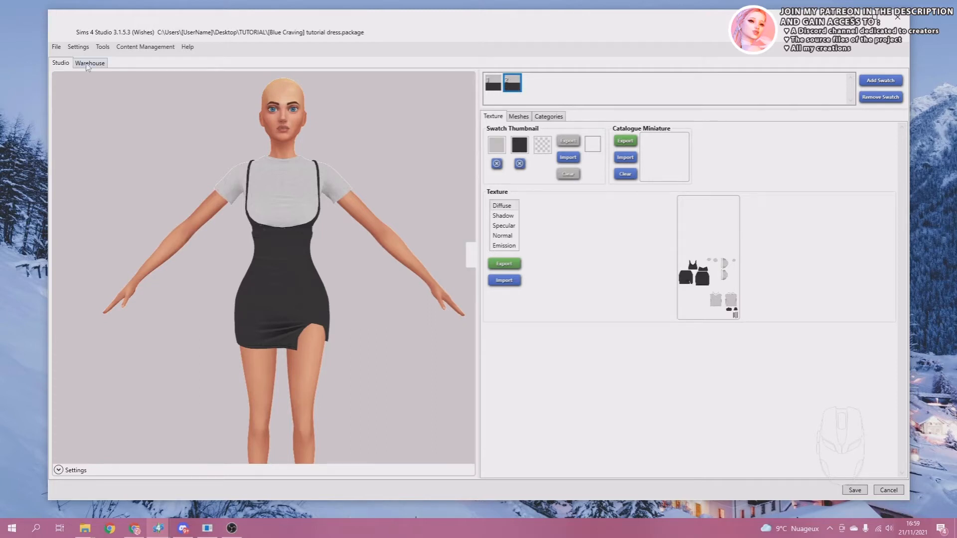
left_click(89, 64)
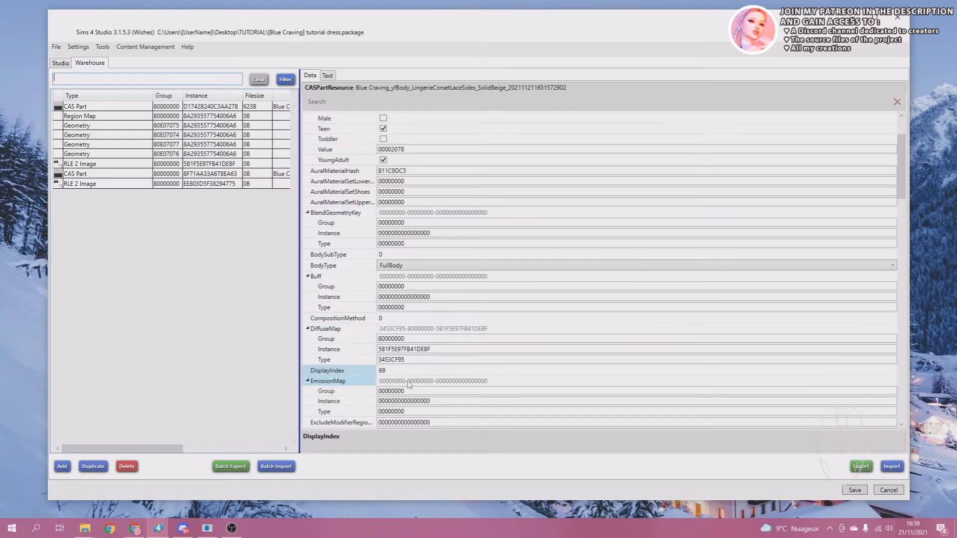
left_click(386, 371)
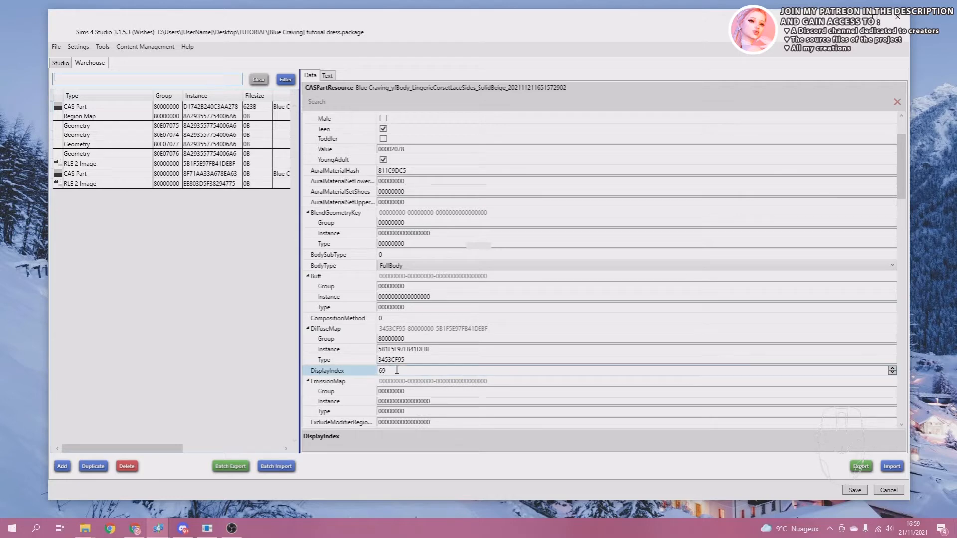
left_click(71, 109)
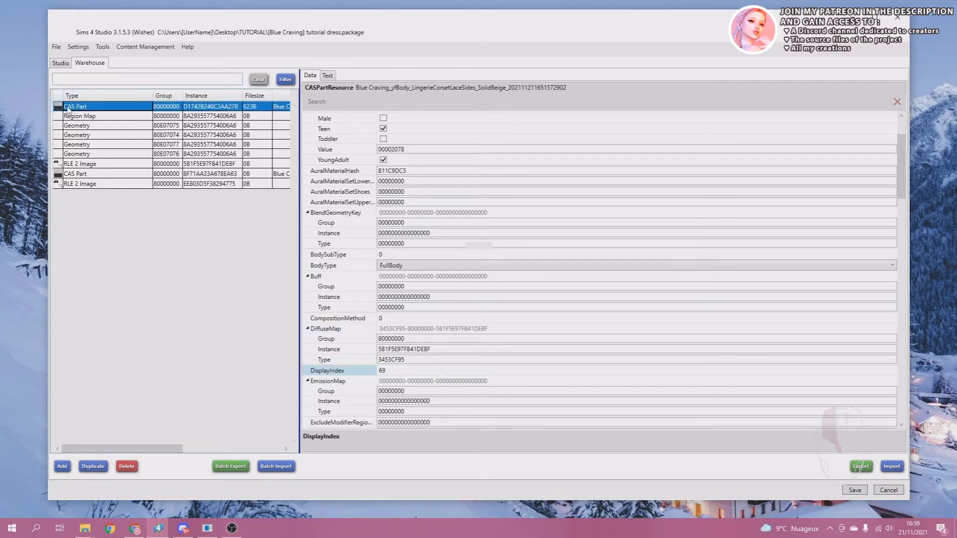
left_click(71, 174)
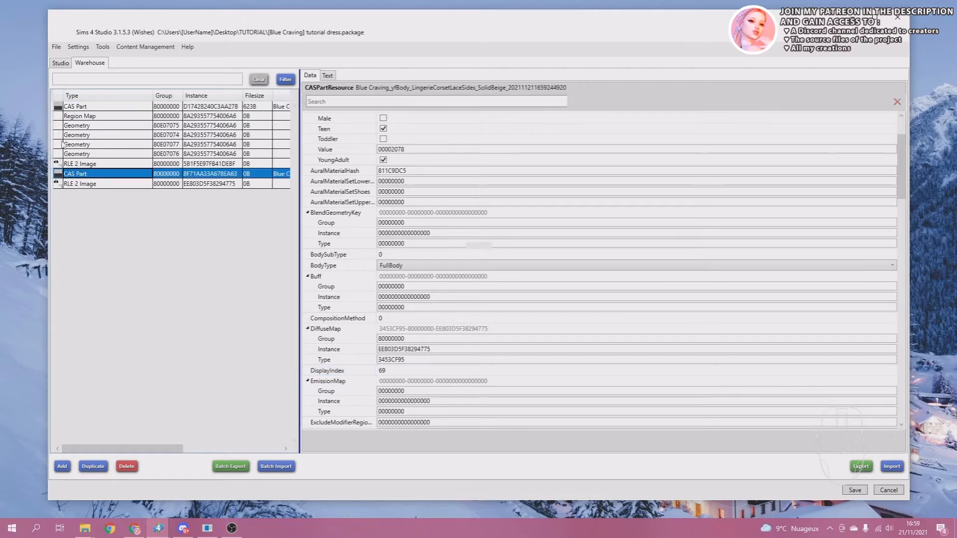
left_click(88, 108)
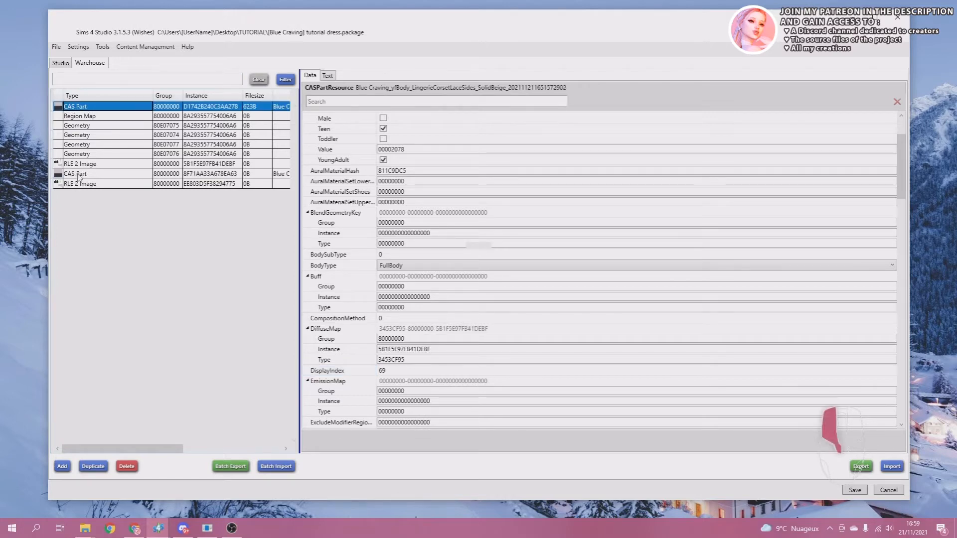
left_click(78, 175)
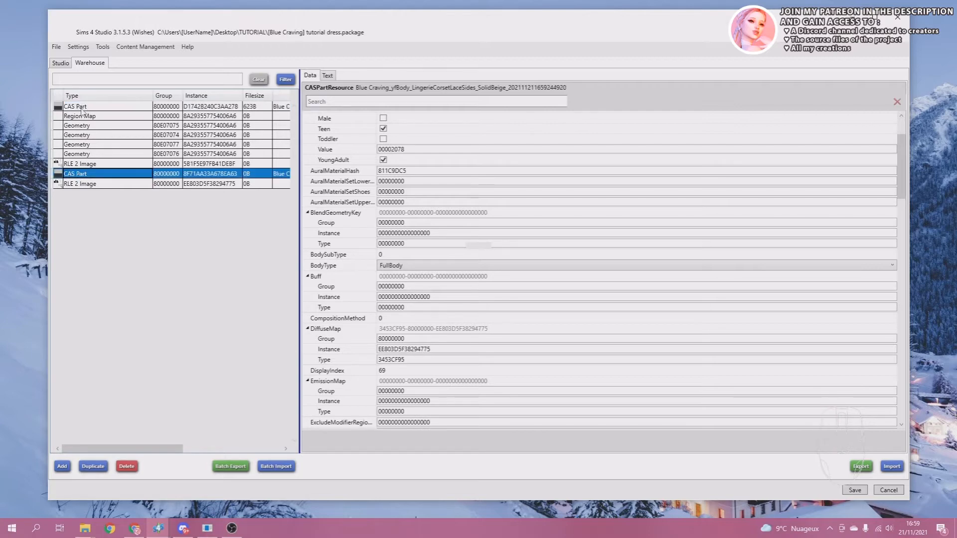
Import shade2.png as the Diffuse texture of the outfit's second swatch.
left_click(60, 64)
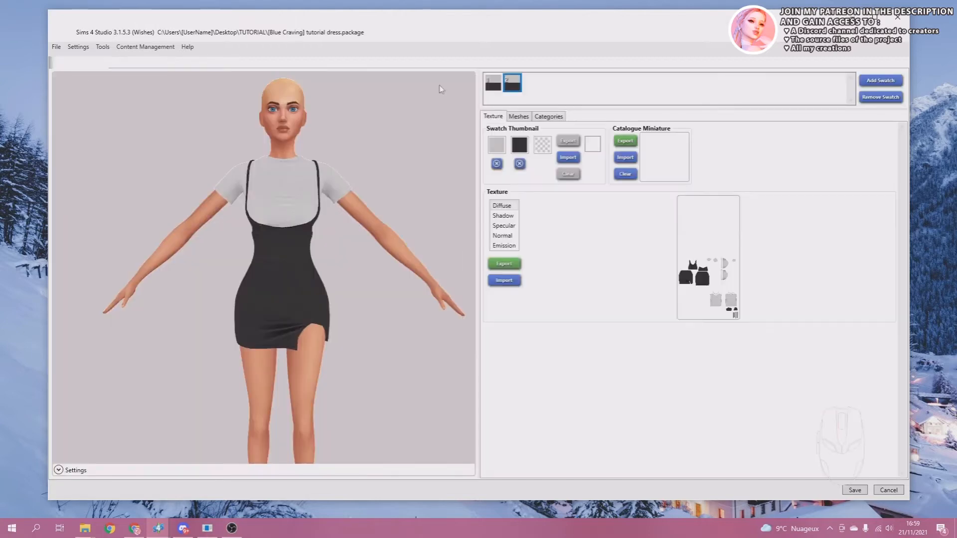
left_click(510, 84)
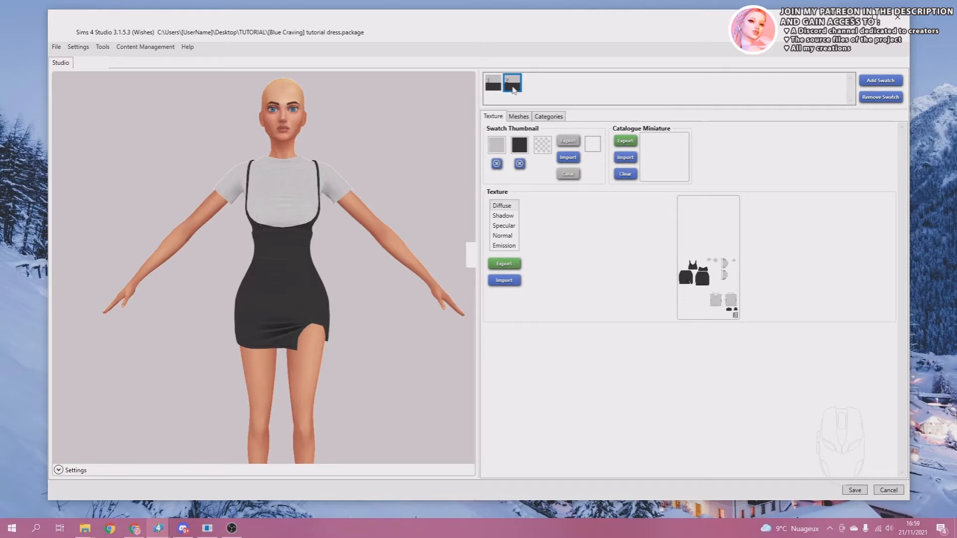
left_click(504, 281)
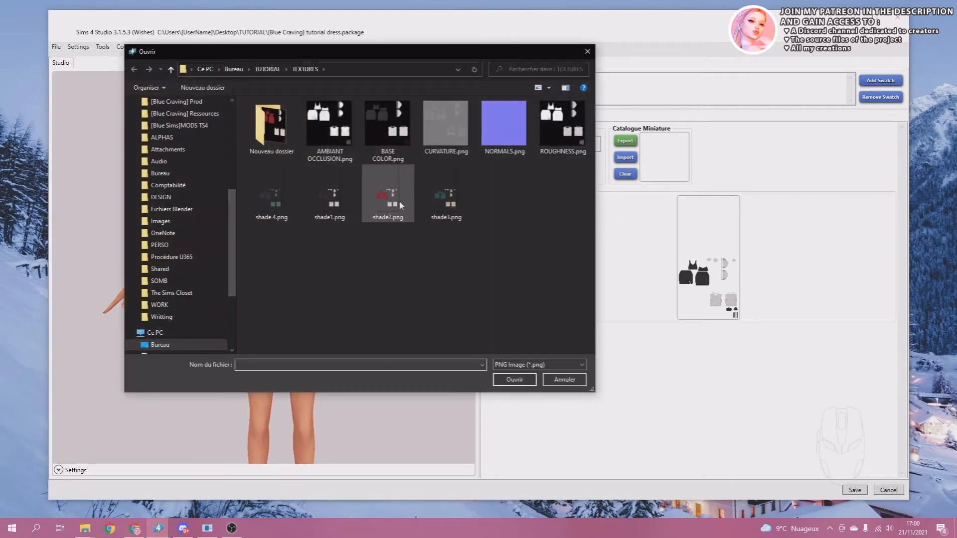
double_click(388, 201)
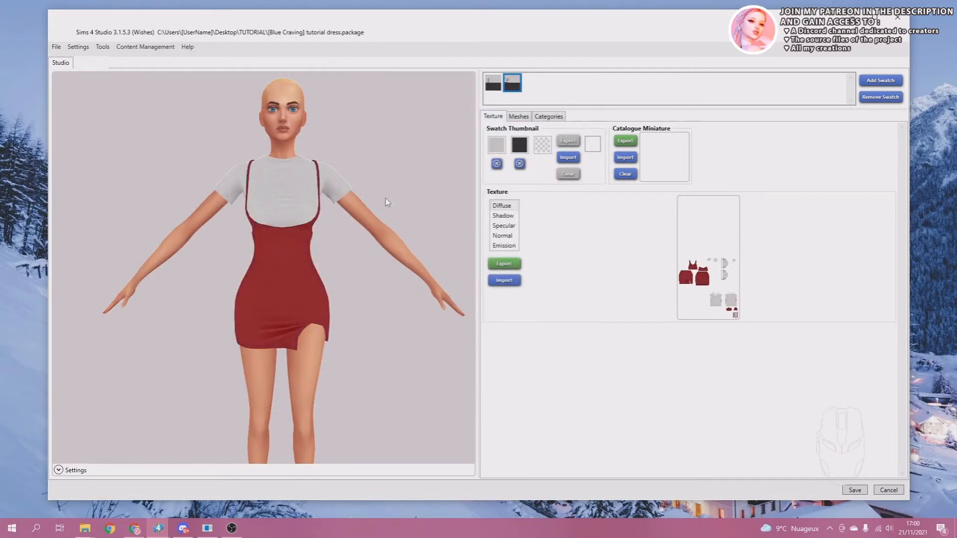
Set the second colour of the second swatch's thumbnail to the dress's red, sampled from the model.
left_click(519, 148)
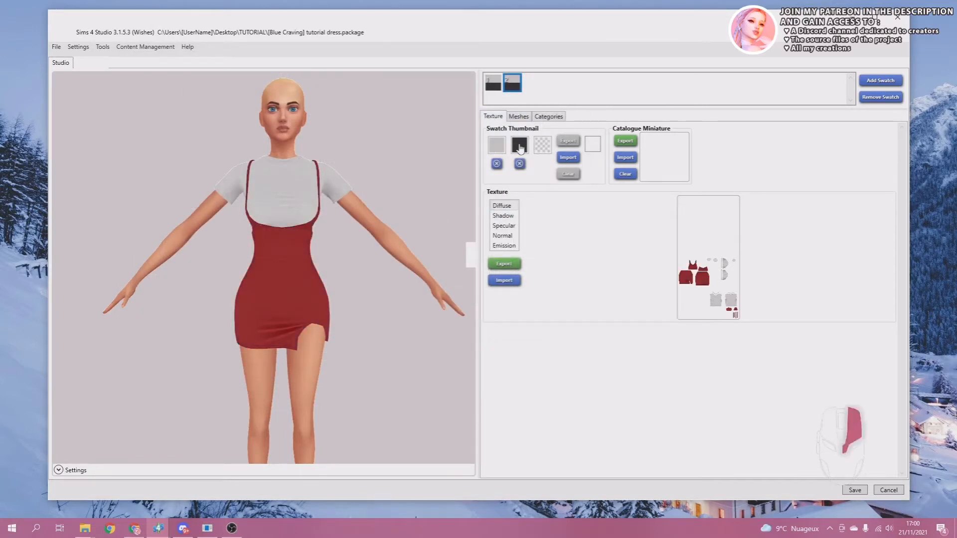
left_click(285, 269)
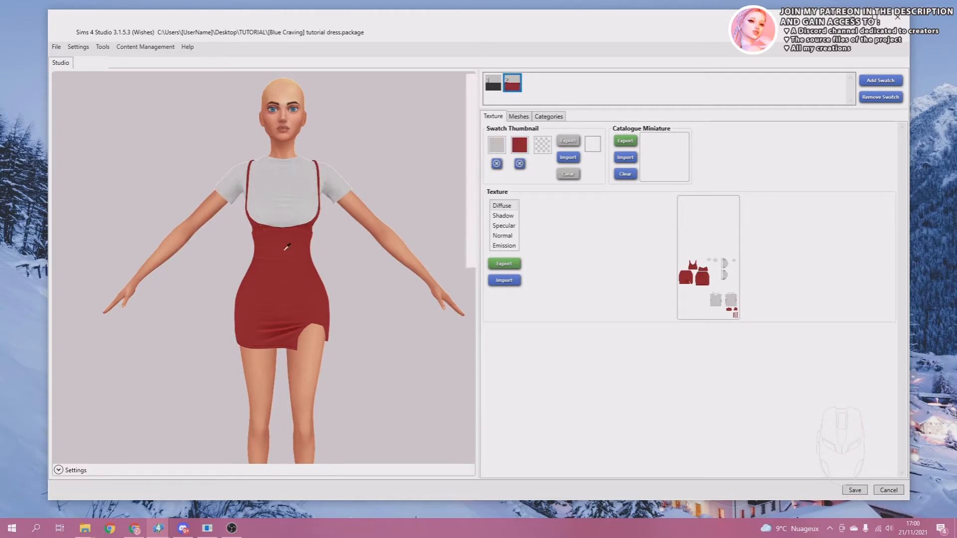
left_click(283, 249)
Add a third swatch to the outfit and import shade3.png as its Diffuse texture.
left_click(882, 83)
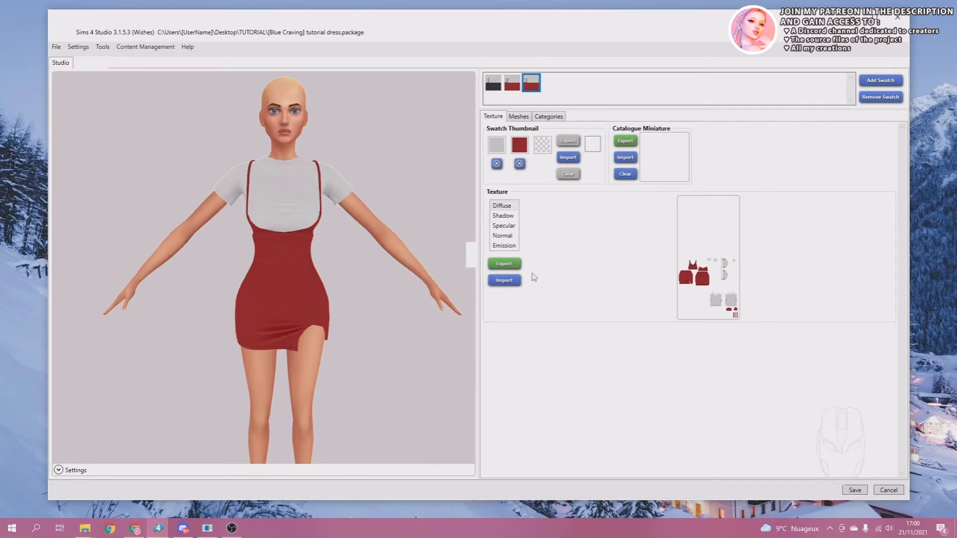
left_click(503, 280)
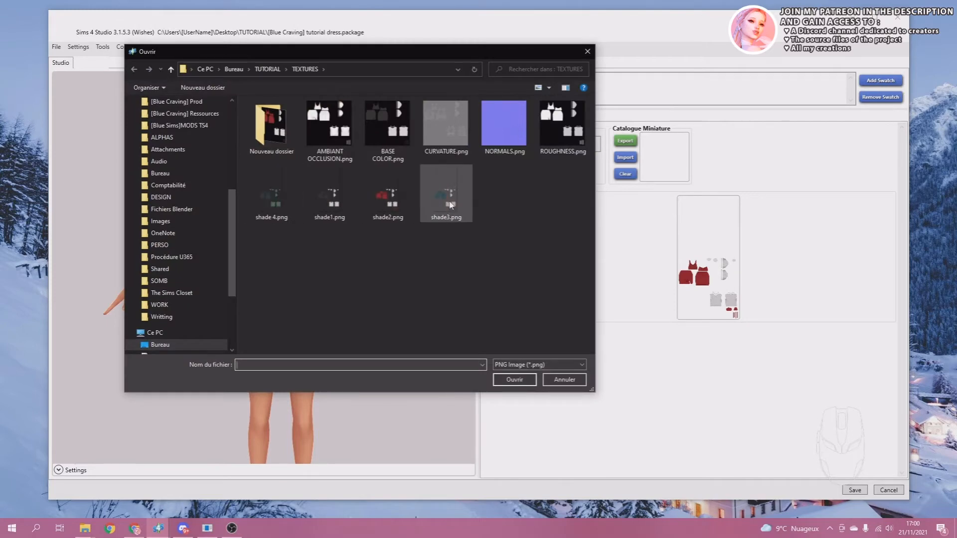
double_click(446, 199)
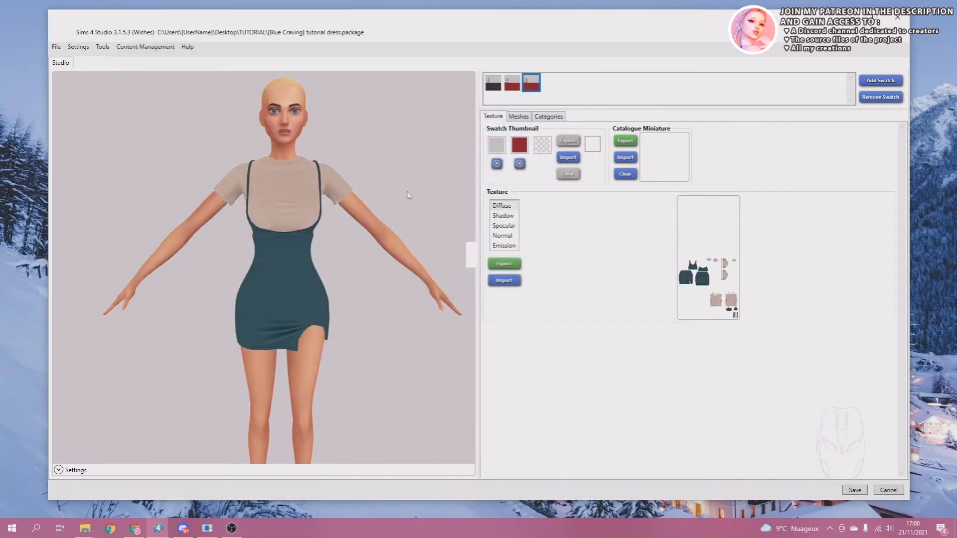
Add a fourth swatch to the outfit and import shade 4.png as its Diffuse texture.
left_click(893, 80)
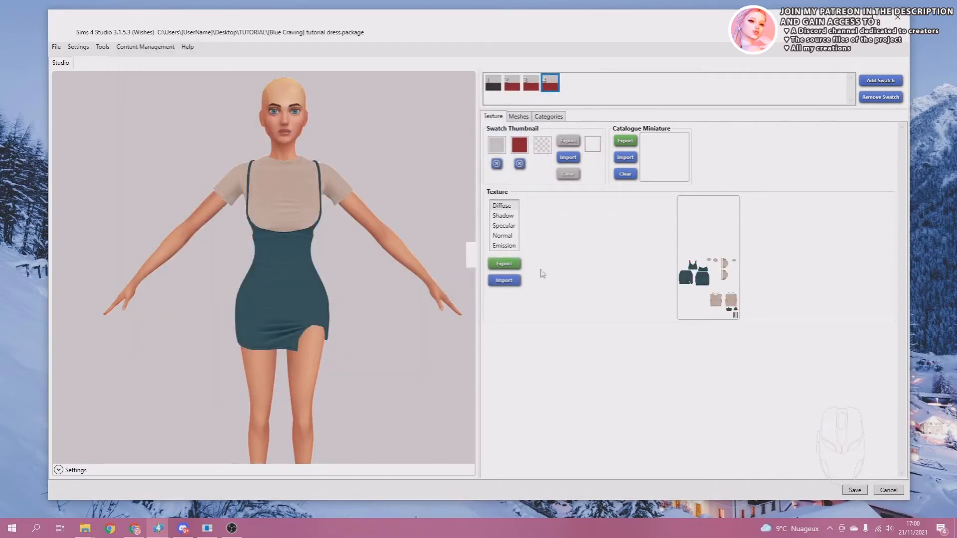
left_click(504, 280)
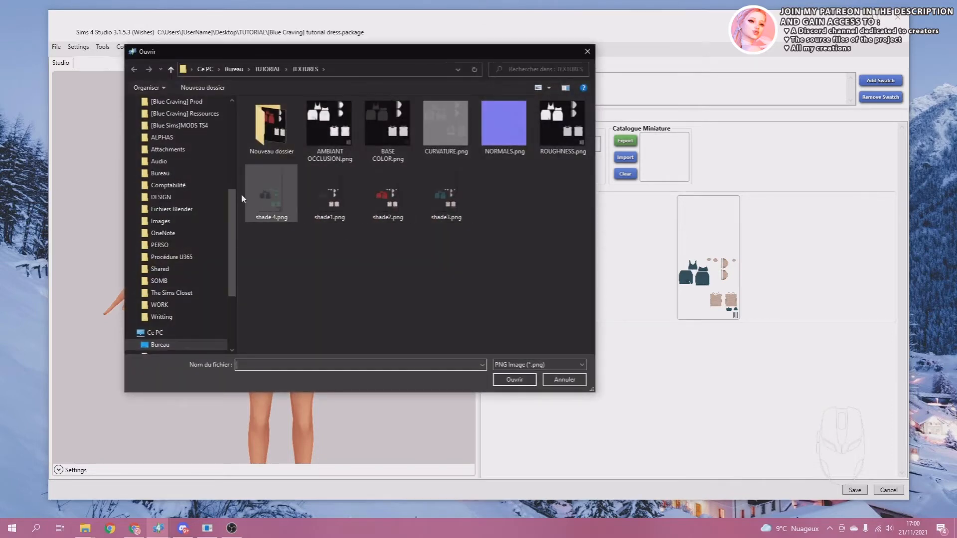
double_click(272, 197)
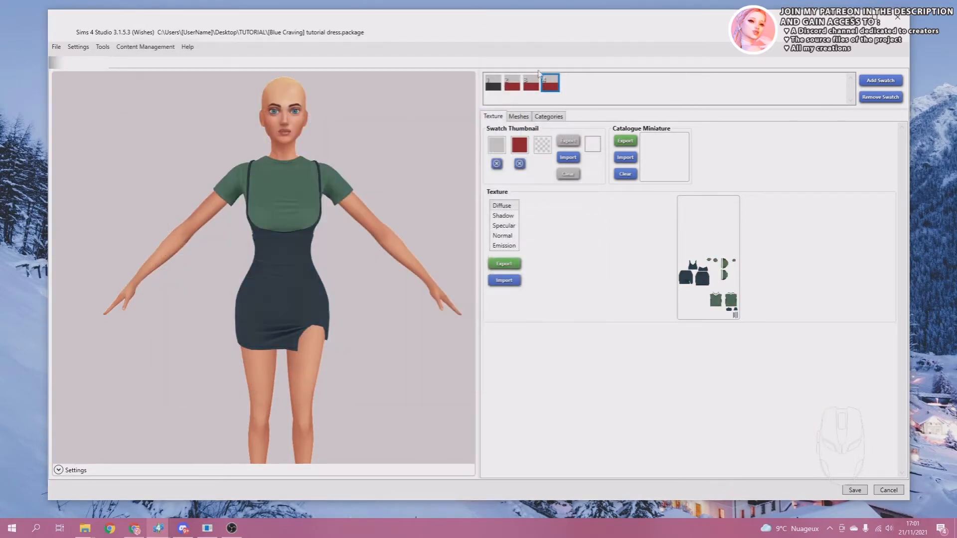
Set the third swatch's thumbnail colours to the shirt's beige and the dress's teal, sampled from the model.
left_click(531, 85)
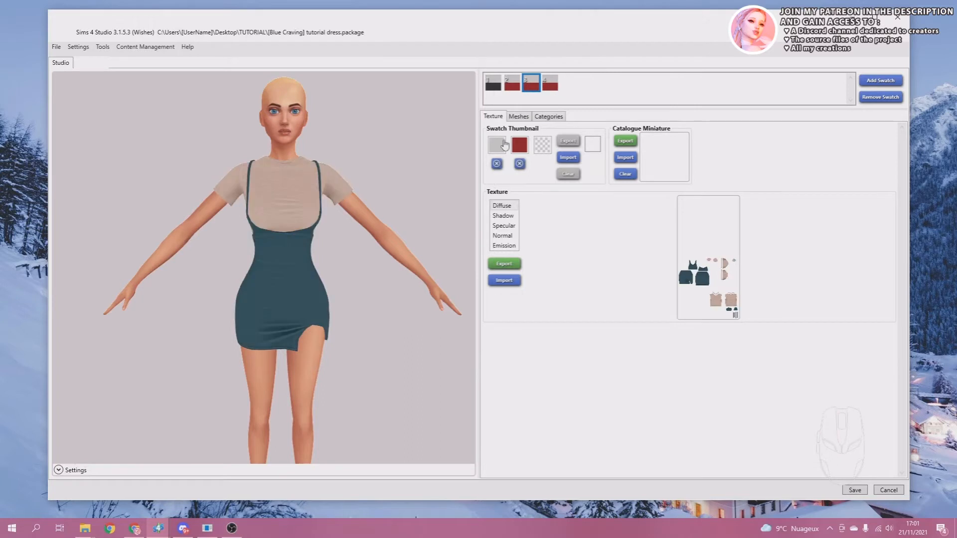
right_click(498, 144)
right_click(519, 145)
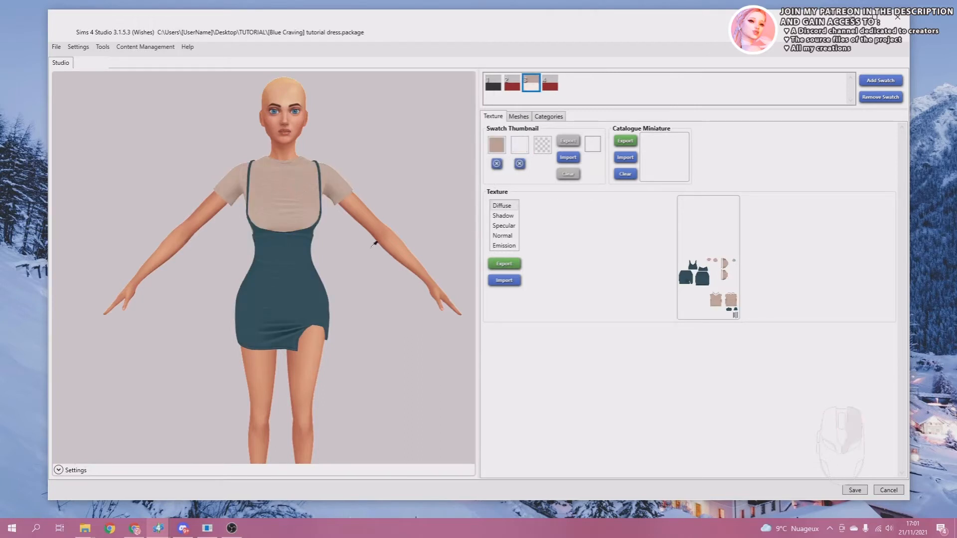
Set the fourth swatch's thumbnail colours to the shirt's green and the dress's dark navy, sampled from the model.
left_click(550, 84)
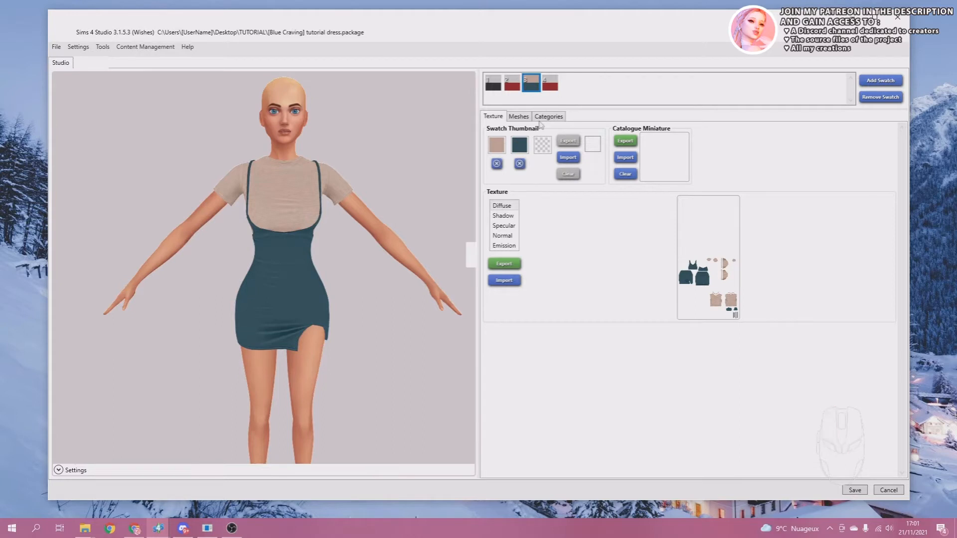
right_click(497, 146)
left_click(275, 192)
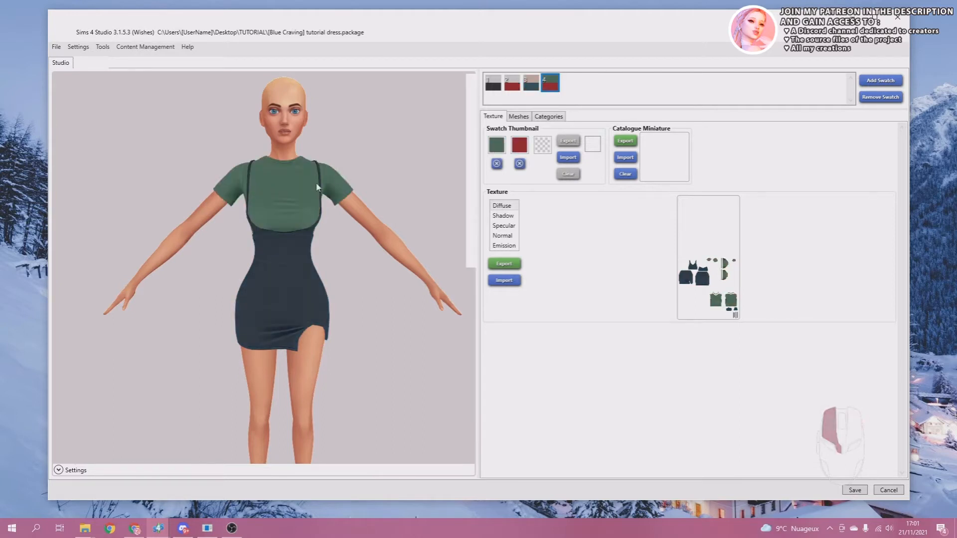
right_click(519, 144)
left_click(276, 247)
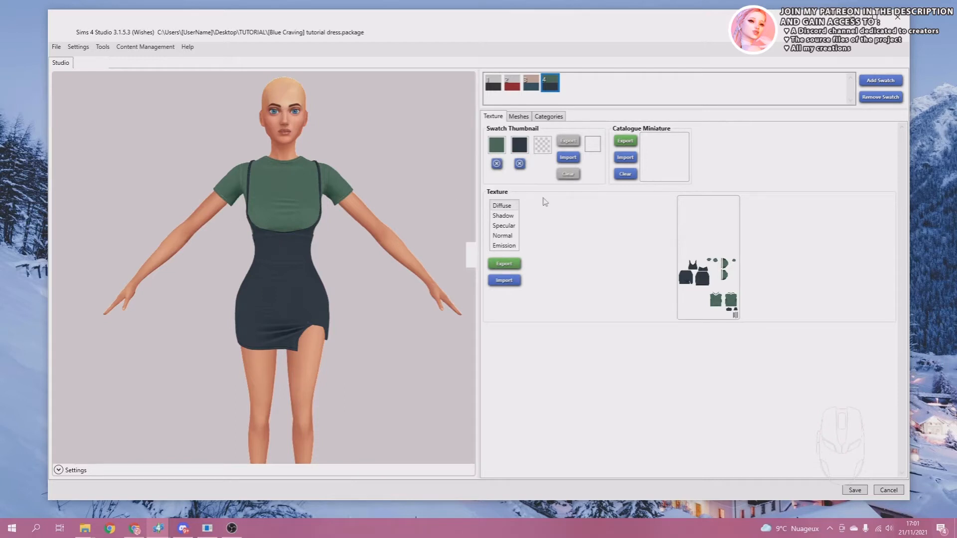
left_click(520, 146)
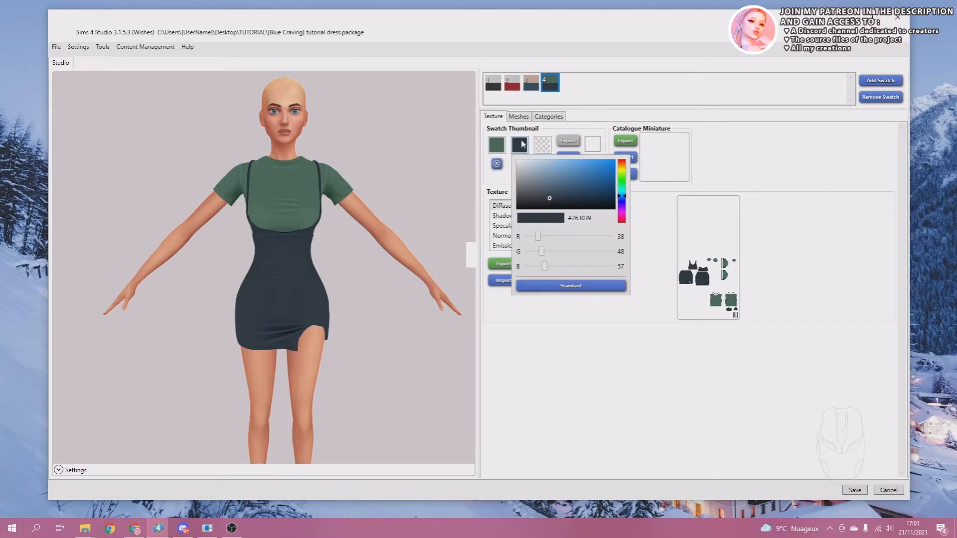
left_click(759, 158)
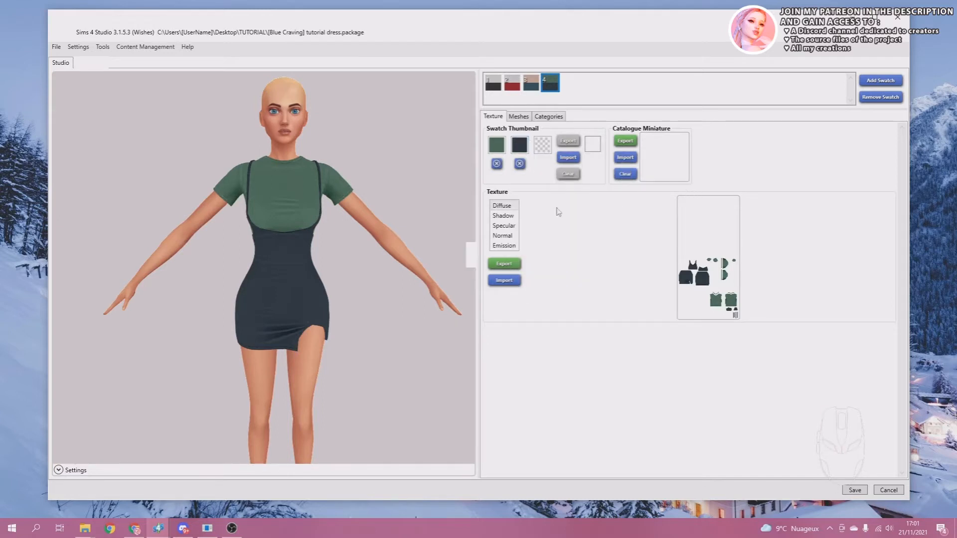
Save the dress package with its four swatches and inspect the outfit on the model.
left_click(853, 490)
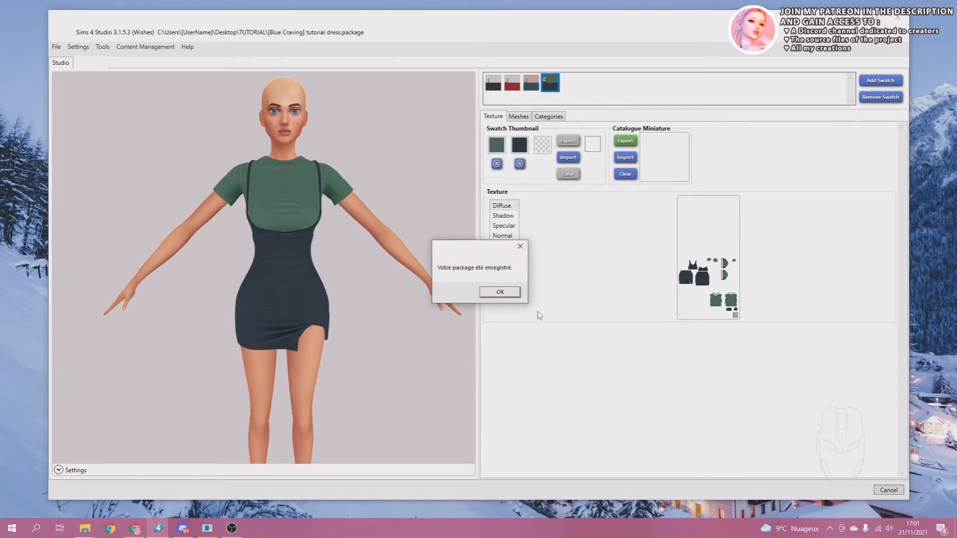
left_click(509, 293)
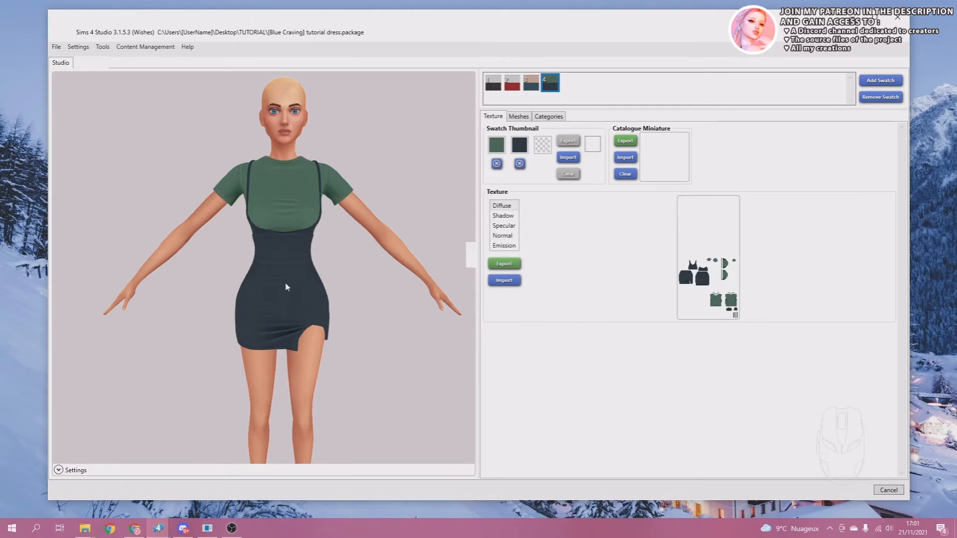
right_click_drag(285, 287, 314, 271)
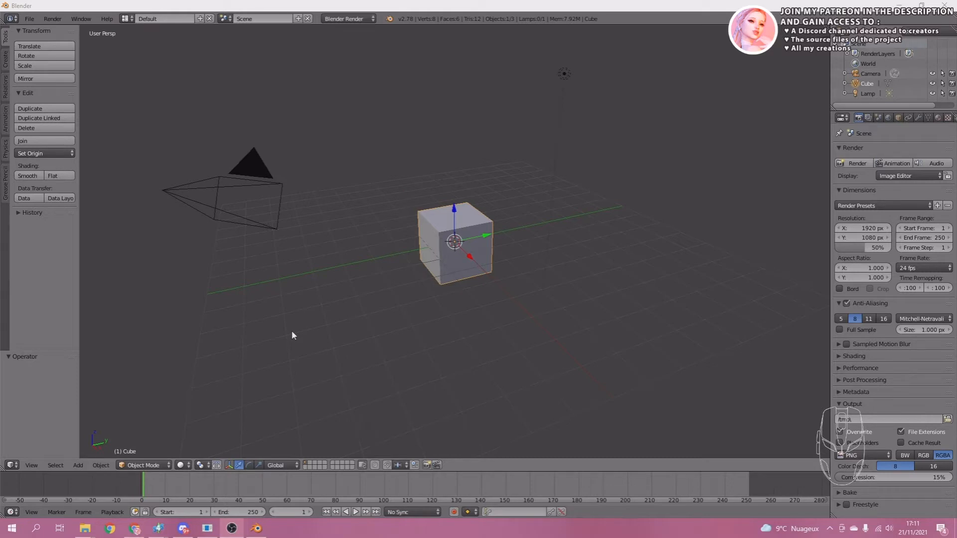
Switch to Blender and open untitled.blend from the TUTORIAL folder.
left_click(28, 19)
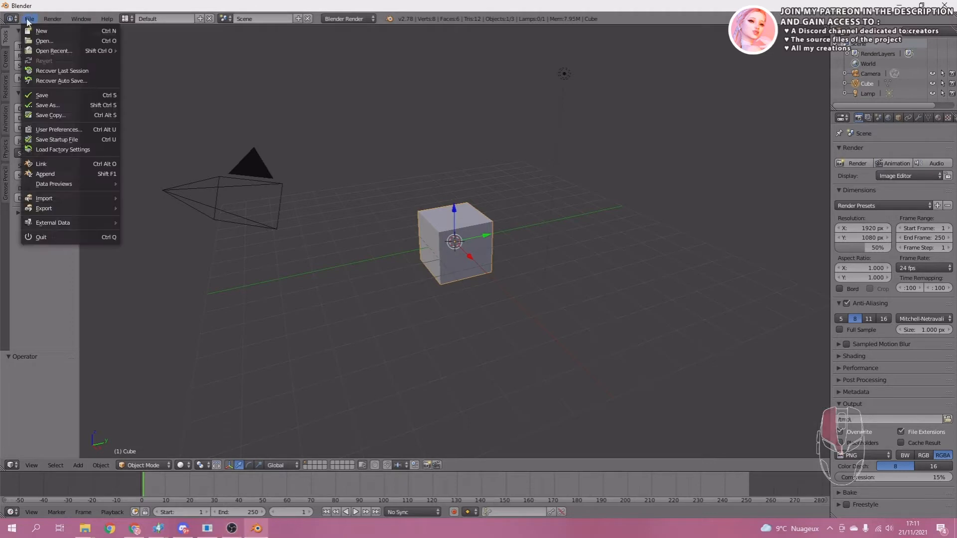
left_click(43, 42)
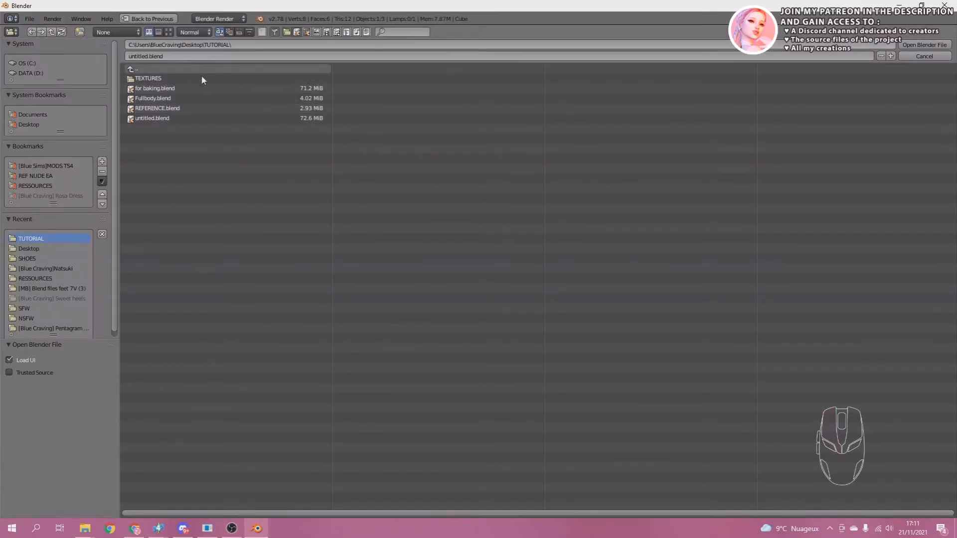
left_click(153, 118)
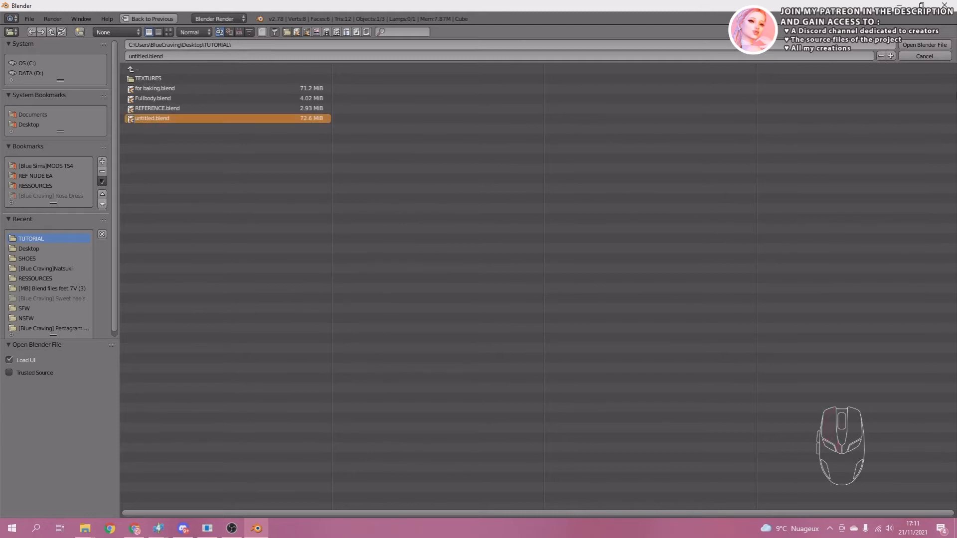
left_click(917, 44)
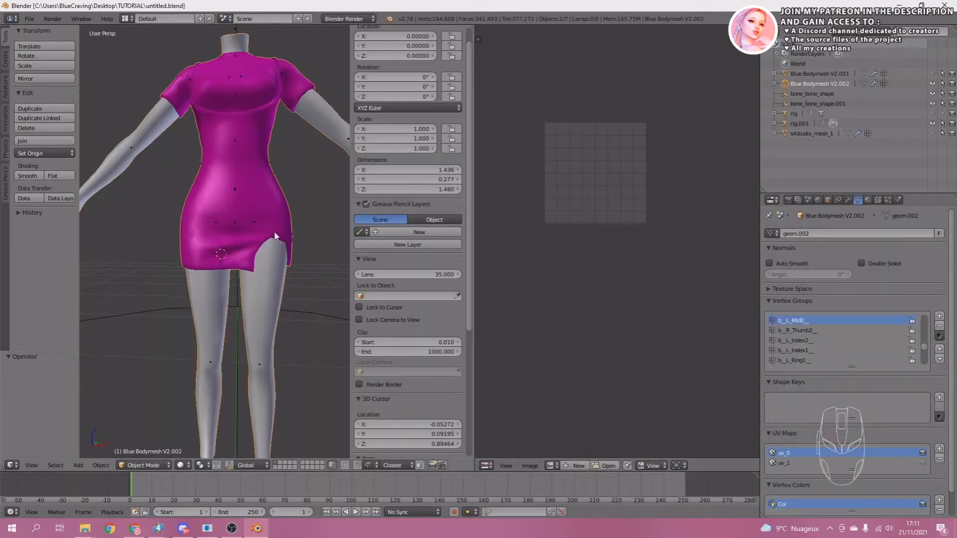
Separate the combined body and dress mesh into individual objects by material.
key("Tab")
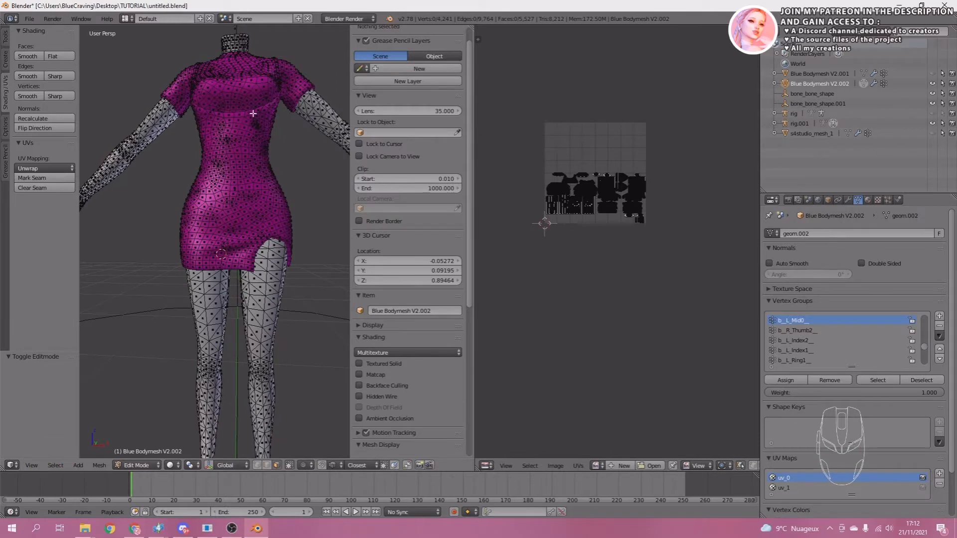
key("p")
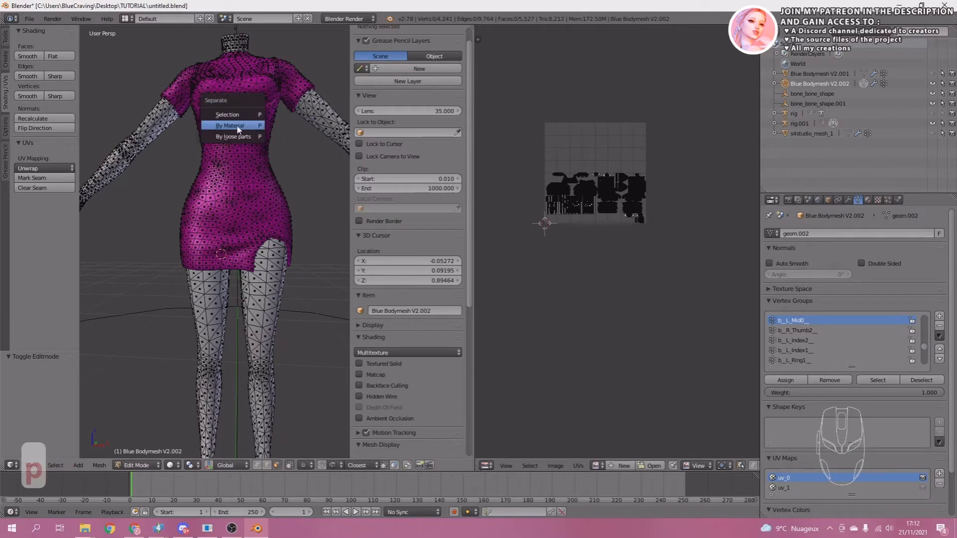
left_click(236, 126)
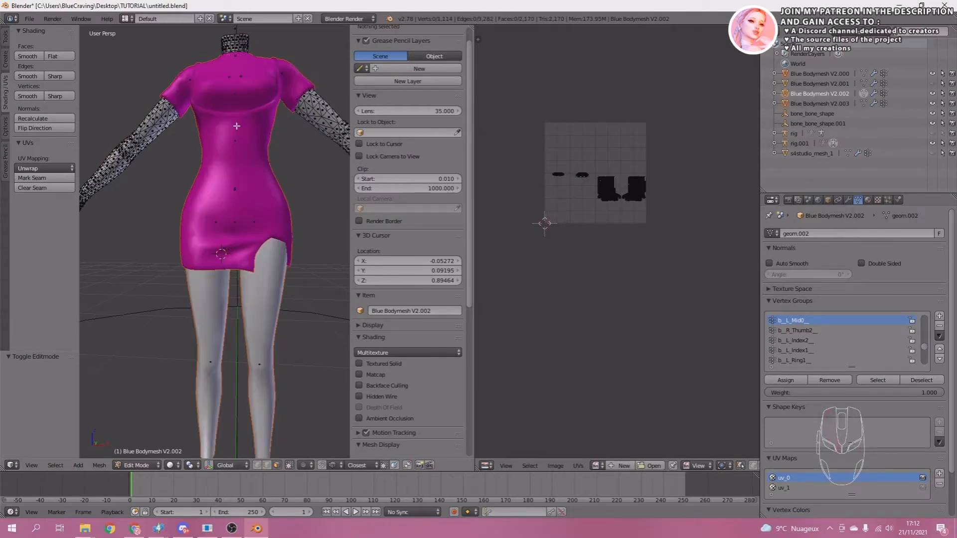
key("Tab")
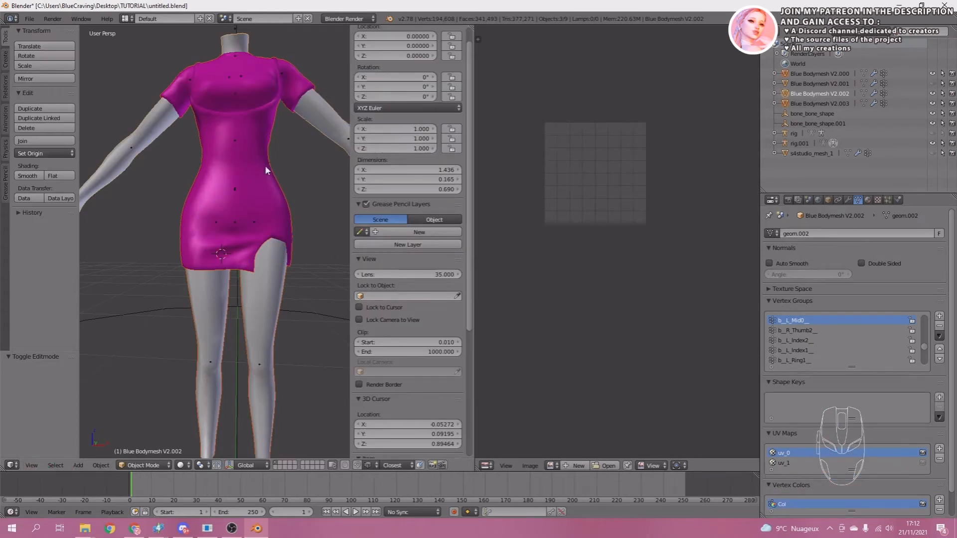
Join the separated leg mesh with the arm and neck mesh into one body object.
scroll(273, 197, "down", 2)
left_click(245, 278)
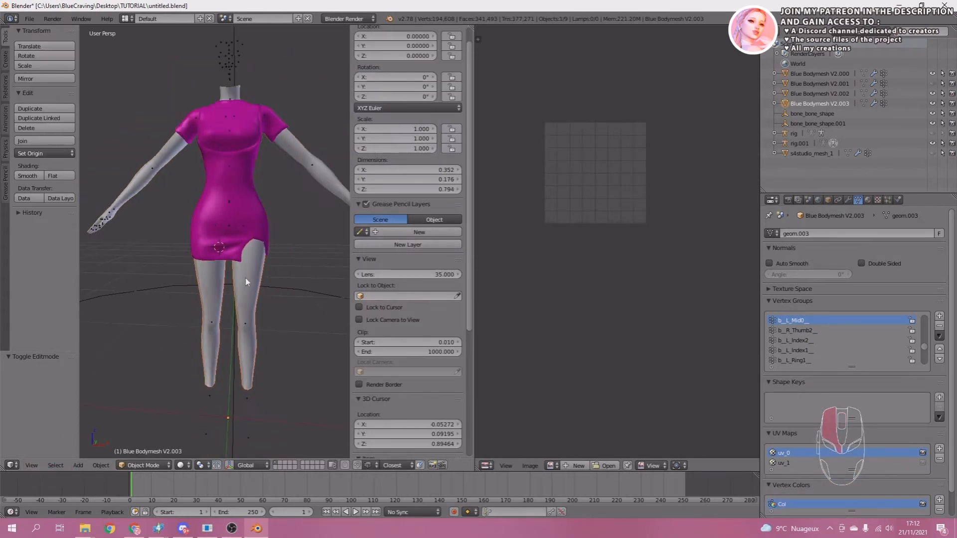
left_click(292, 148, "shift")
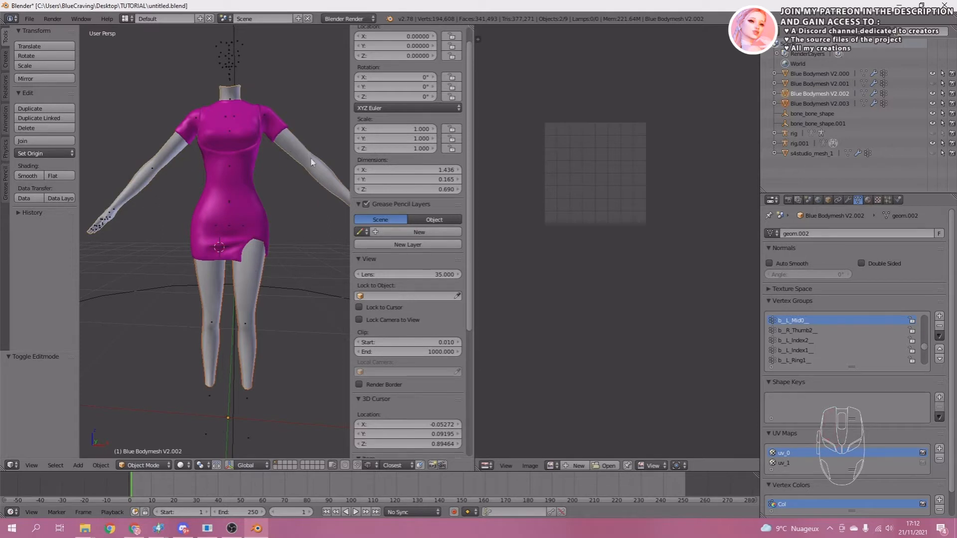
key("ctrl+j")
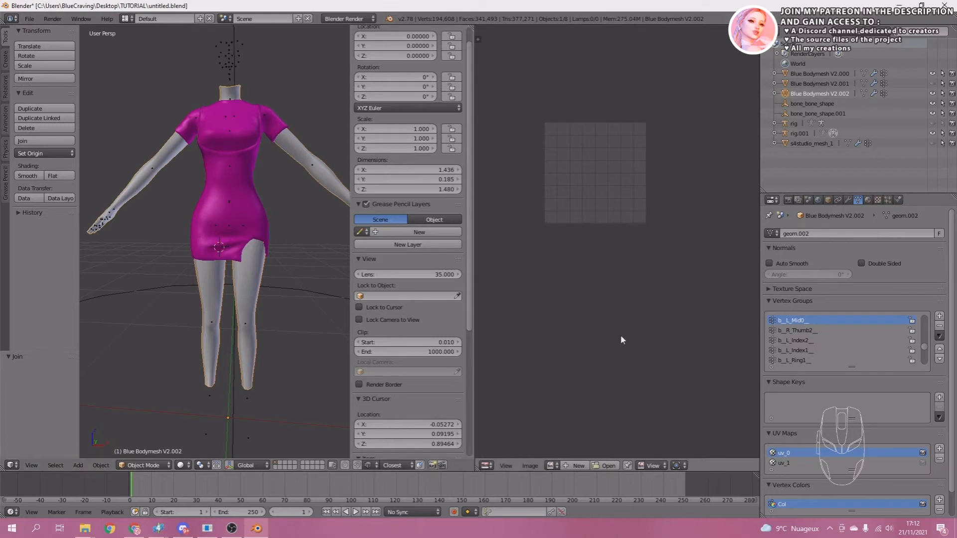
Create a new blank image 2048 px wide and 4096 px high for the bake.
left_click(530, 465)
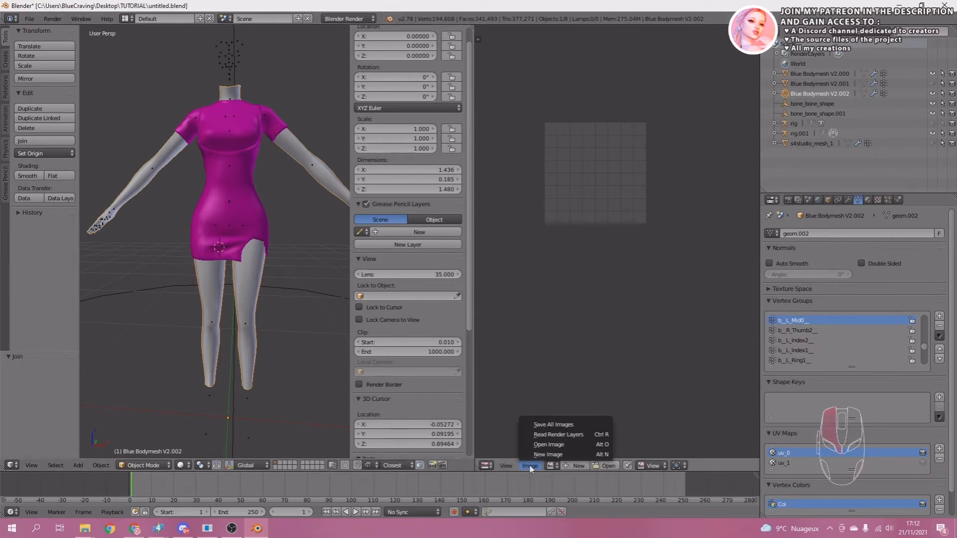
left_click(537, 455)
left_click(557, 438)
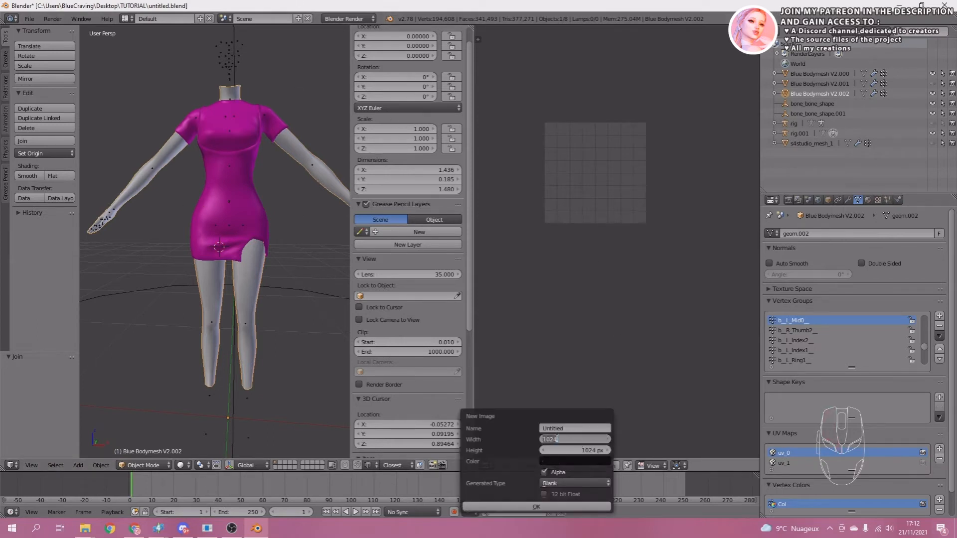
type("2048")
key("Tab")
type("4")
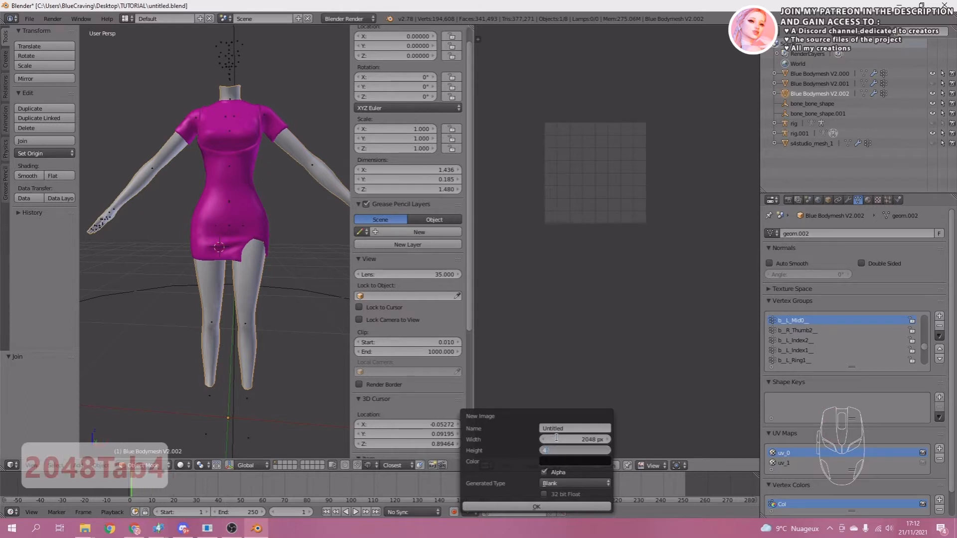
type("096")
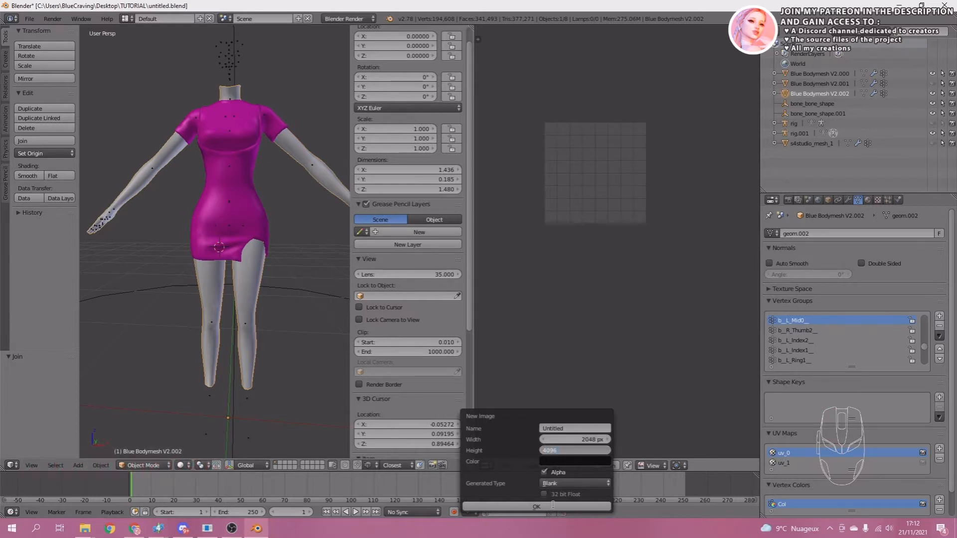
left_click(547, 506)
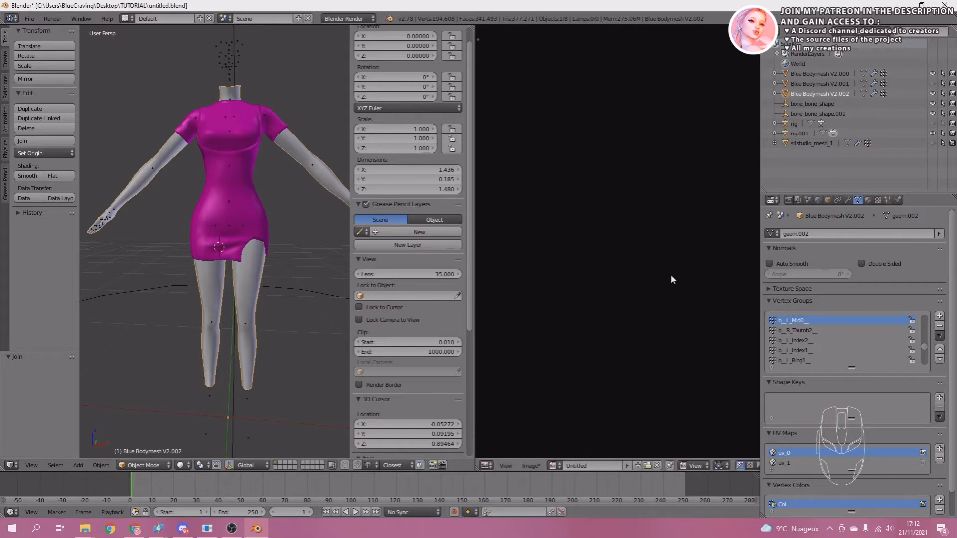
key("Home")
scroll(666, 245, "up", 1)
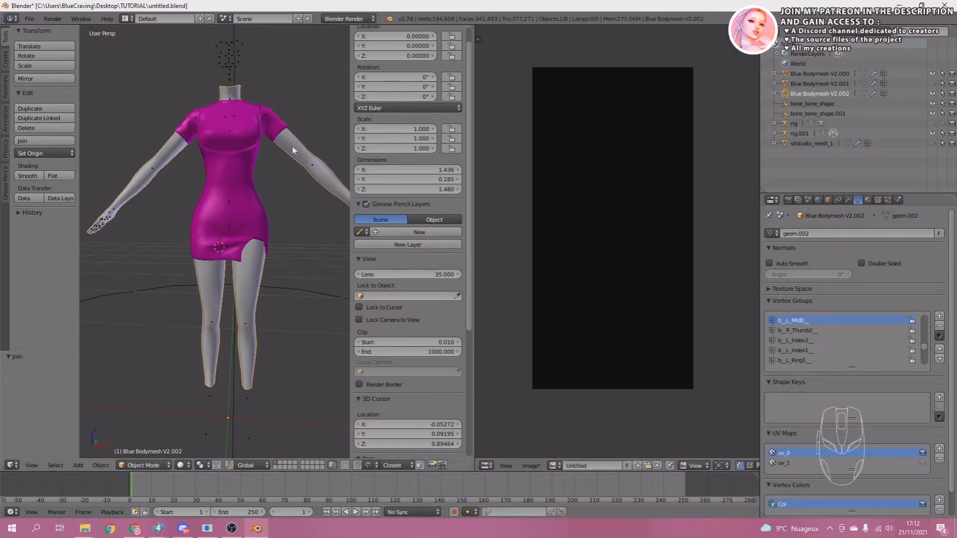
Select the whole body mesh in Edit Mode and assign the Untitled image to its UV layout.
key("Tab")
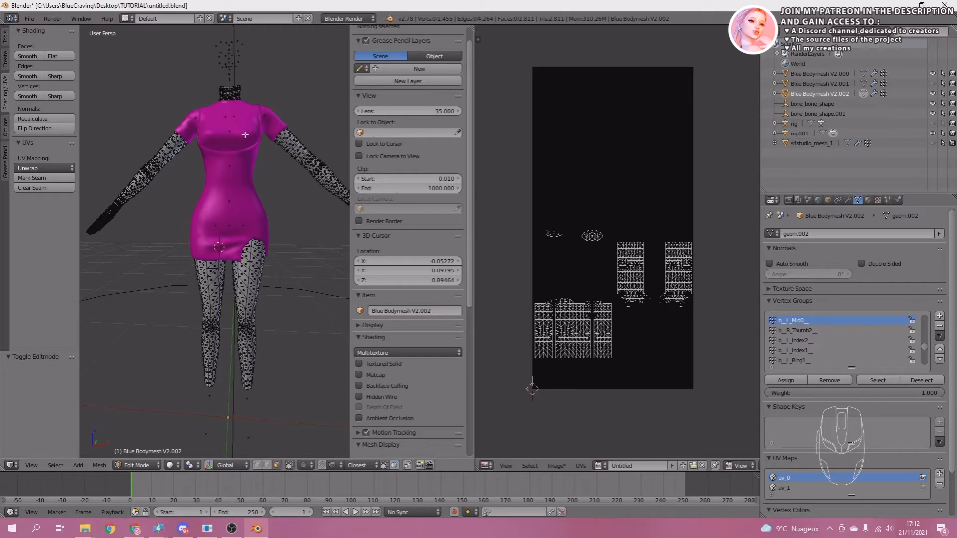
key("a")
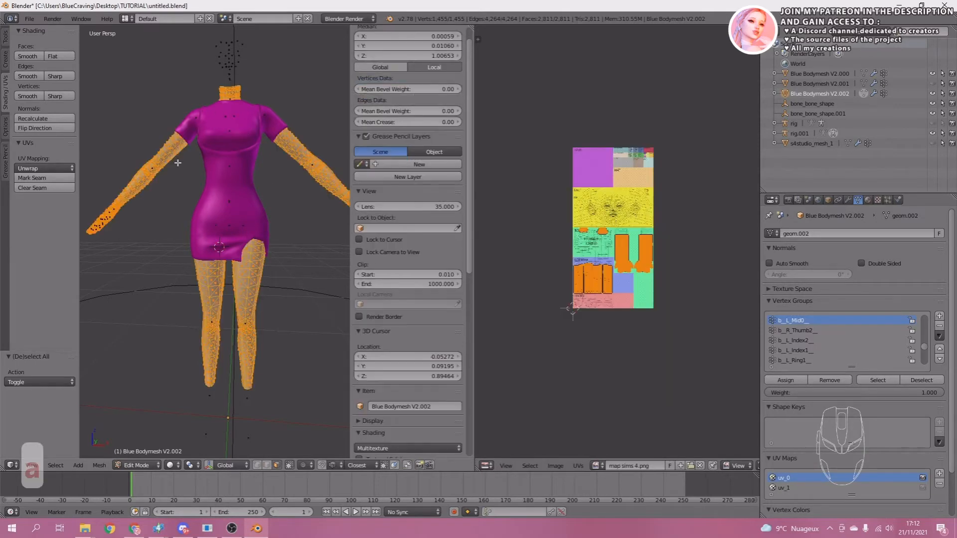
scroll(647, 320, "up", 3)
left_click(603, 464)
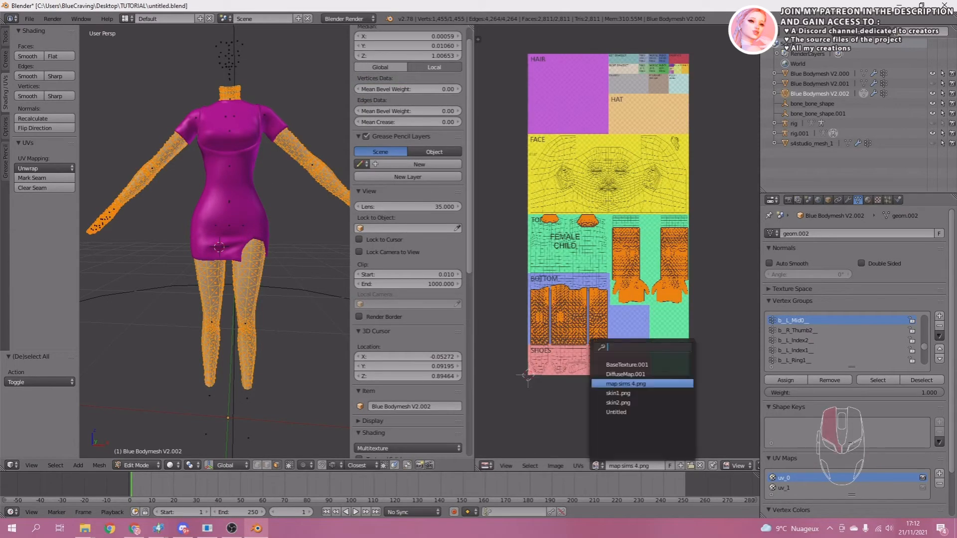
left_click(609, 412)
scroll(637, 367, "down", 2)
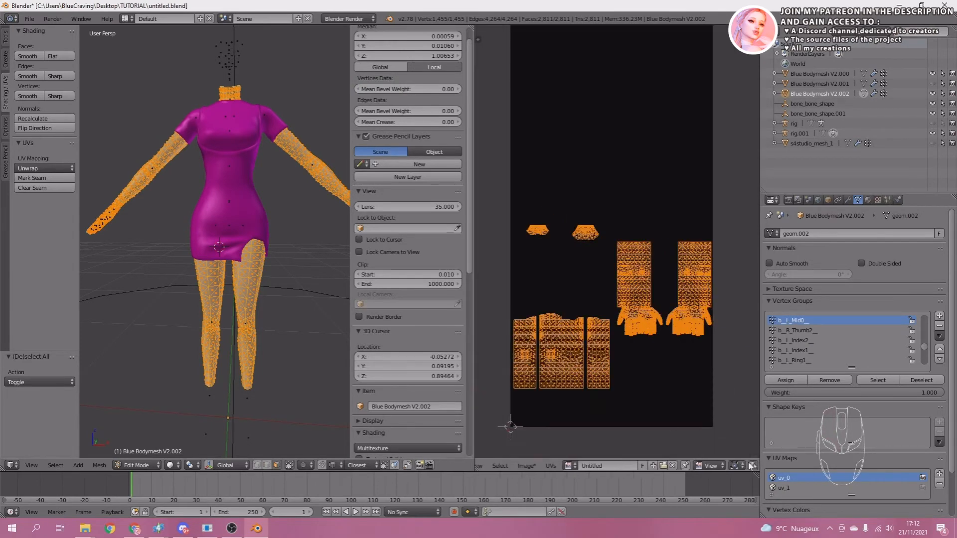
key("a")
key("a")
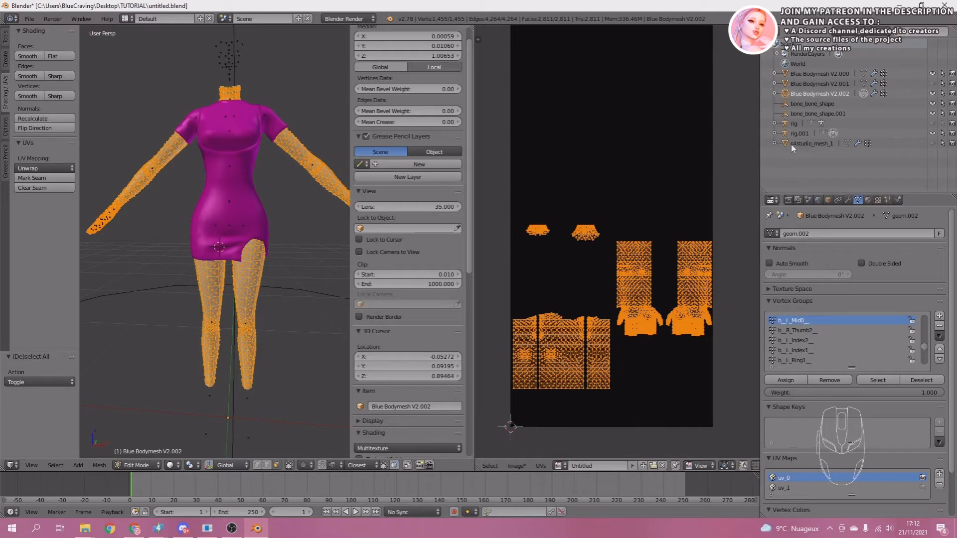
Exclude s4studio_mesh_1 from rendering and set the bake to Ambient Occlusion with a 1 px margin.
left_click(952, 144)
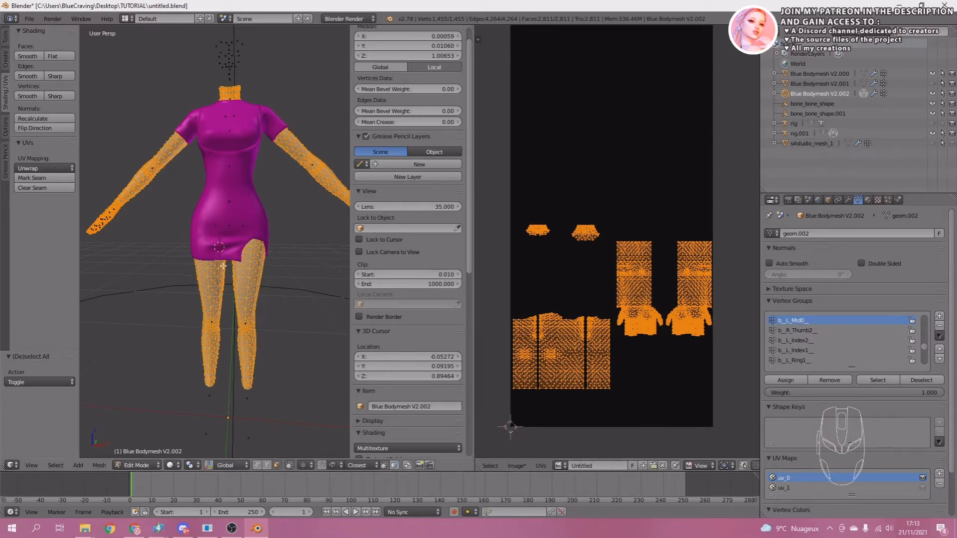
left_click(788, 200)
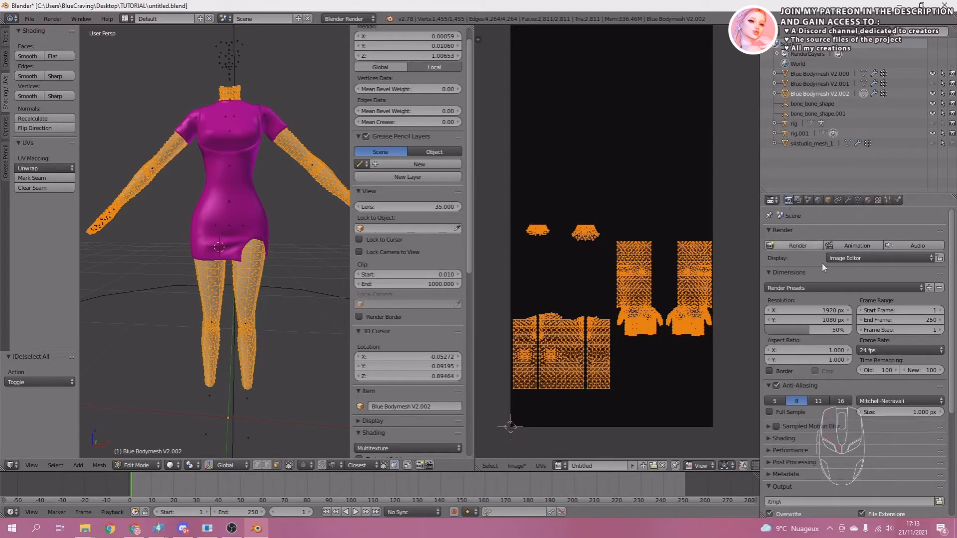
scroll(876, 446, "down", 10)
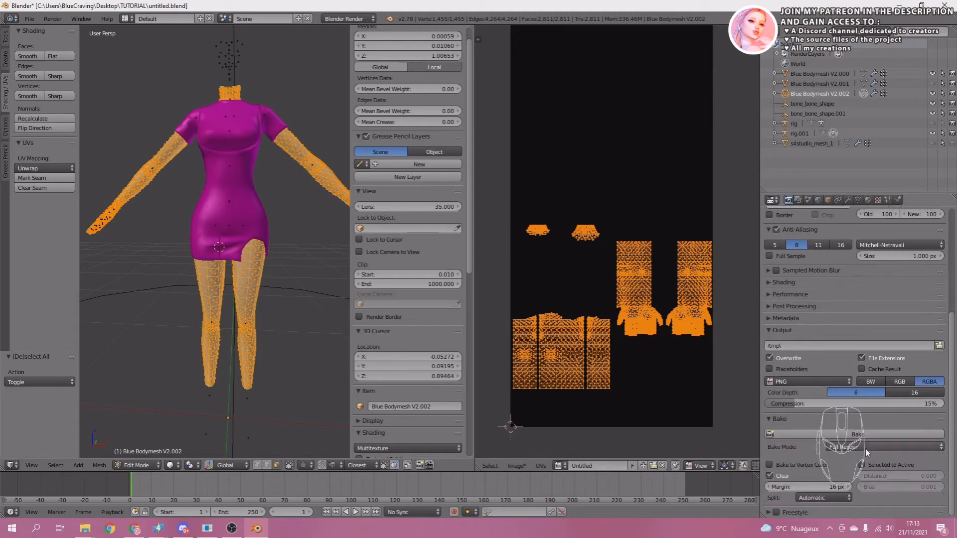
left_click(860, 446)
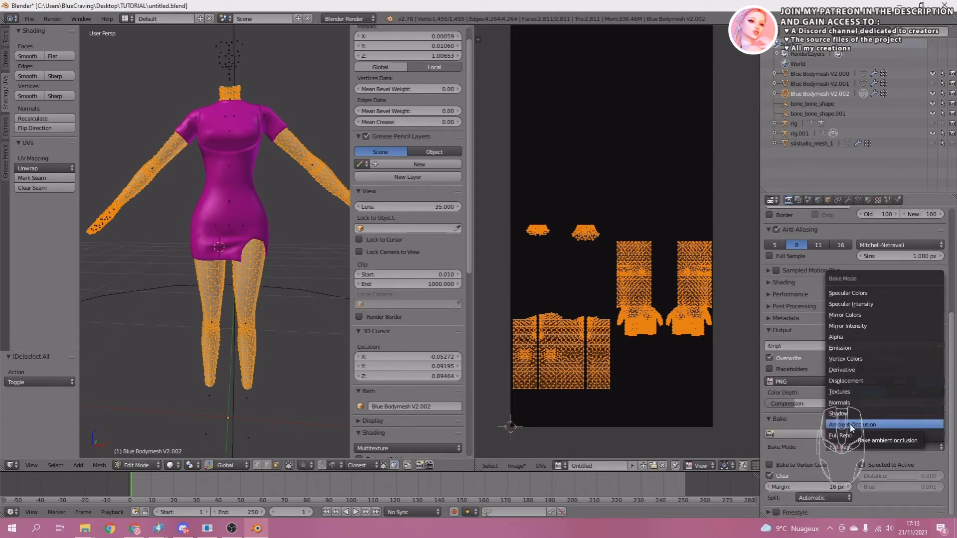
left_click(851, 426)
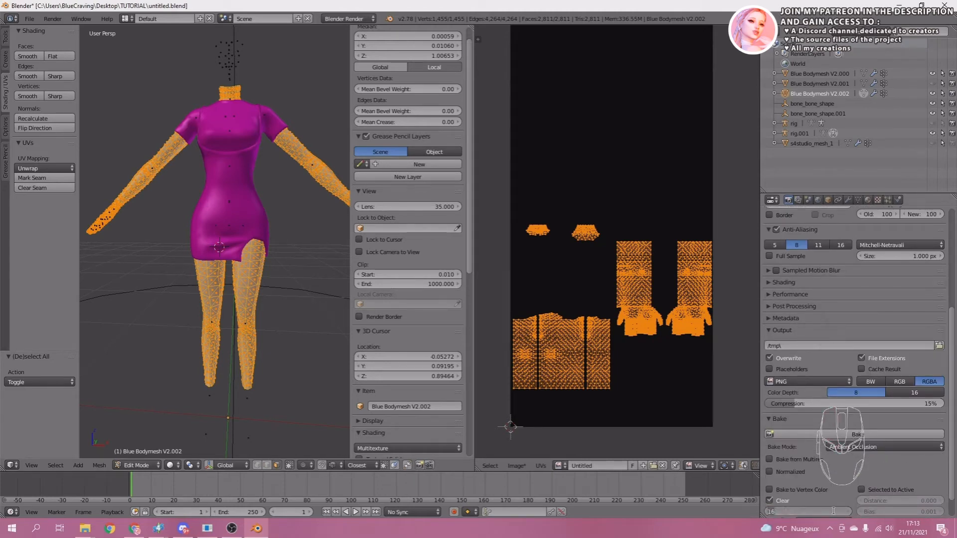
type("1")
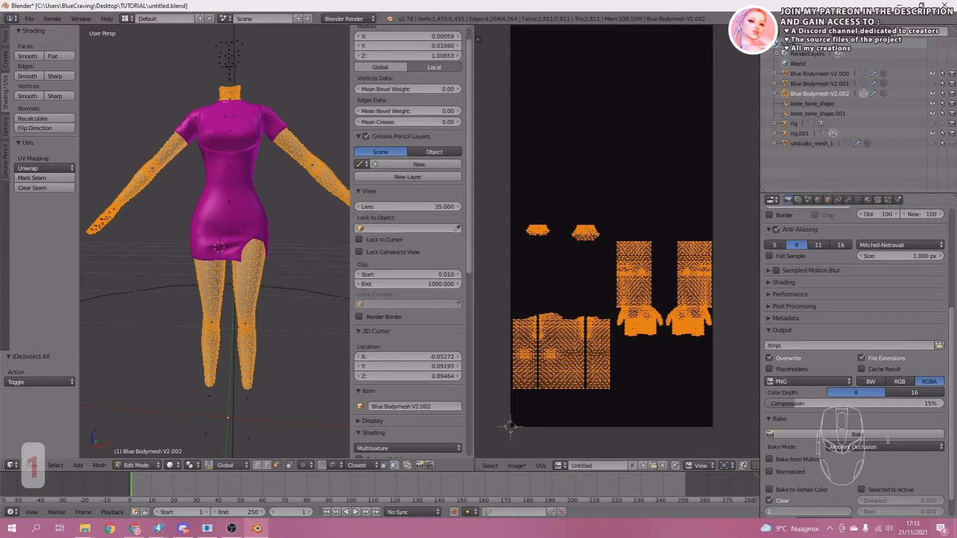
Bake the body's ambient occlusion onto the Untitled image and return to Object Mode.
left_click(860, 438)
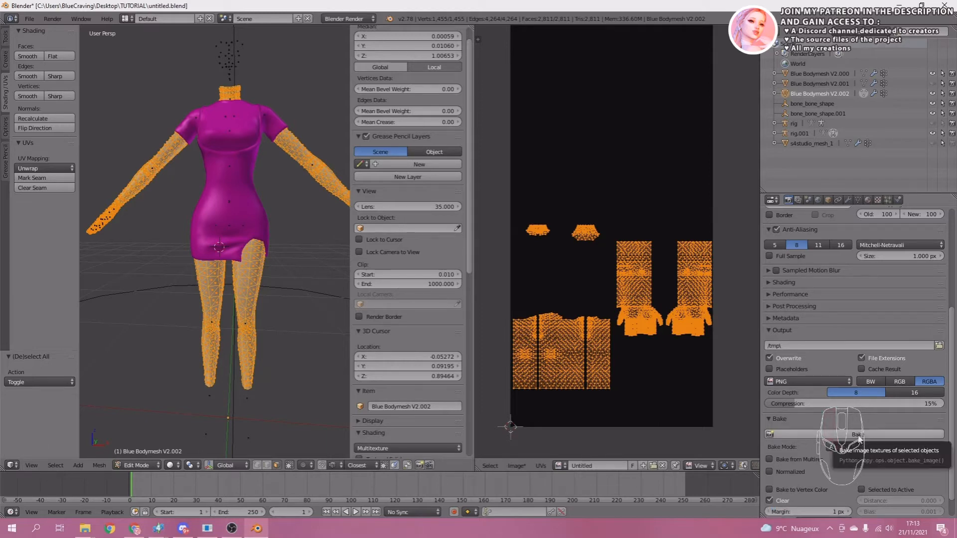
left_click(859, 438)
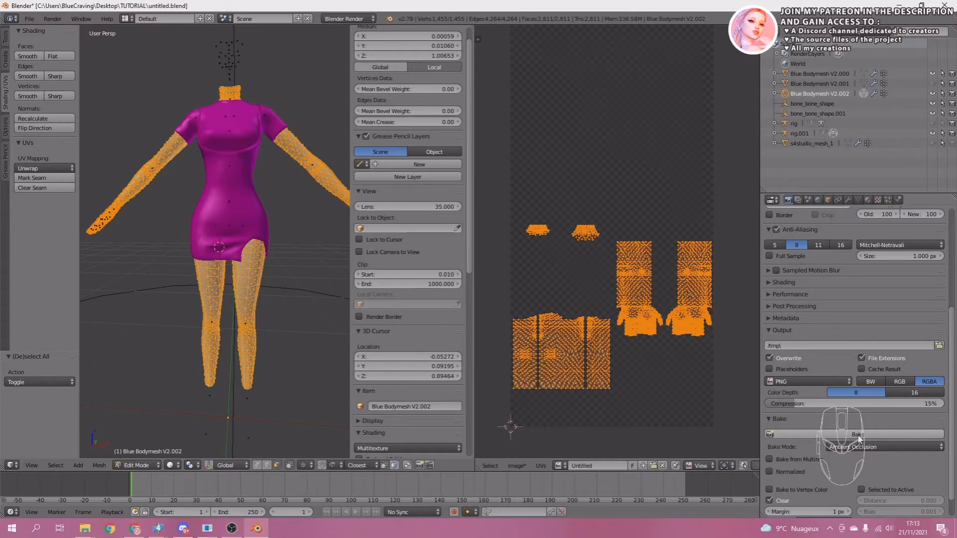
key("Tab")
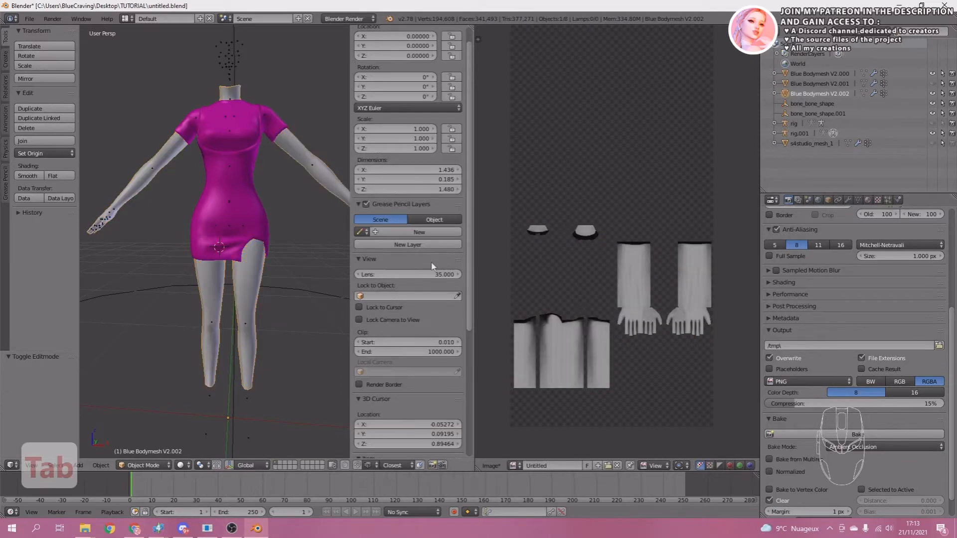
Examine the baked shadows on the neck, arm and leg islands of the image.
scroll(688, 201, "up", 5)
middle_click_drag(687, 201, 695, 201)
scroll(600, 282, "down", 3)
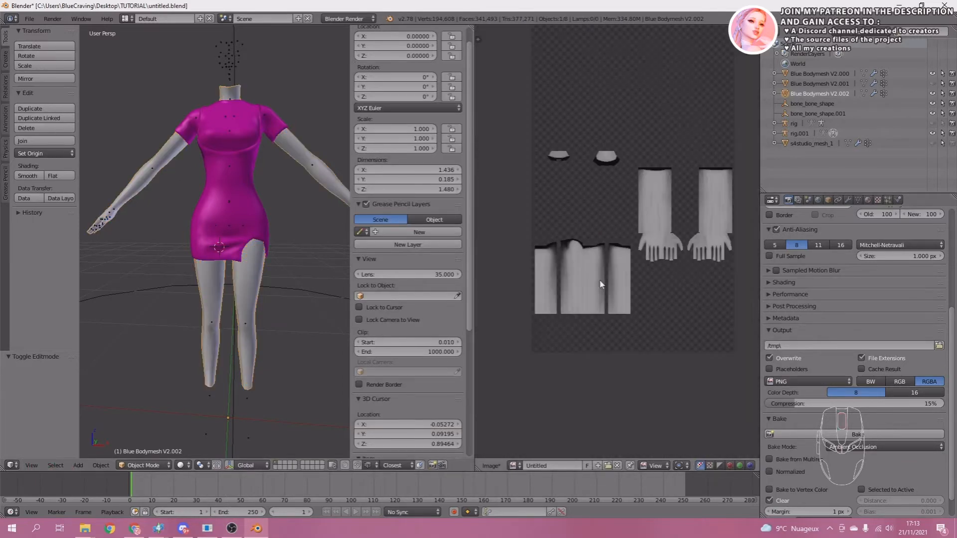
scroll(616, 274, "up", 3)
scroll(671, 228, "down", 1)
scroll(672, 229, "up", 6)
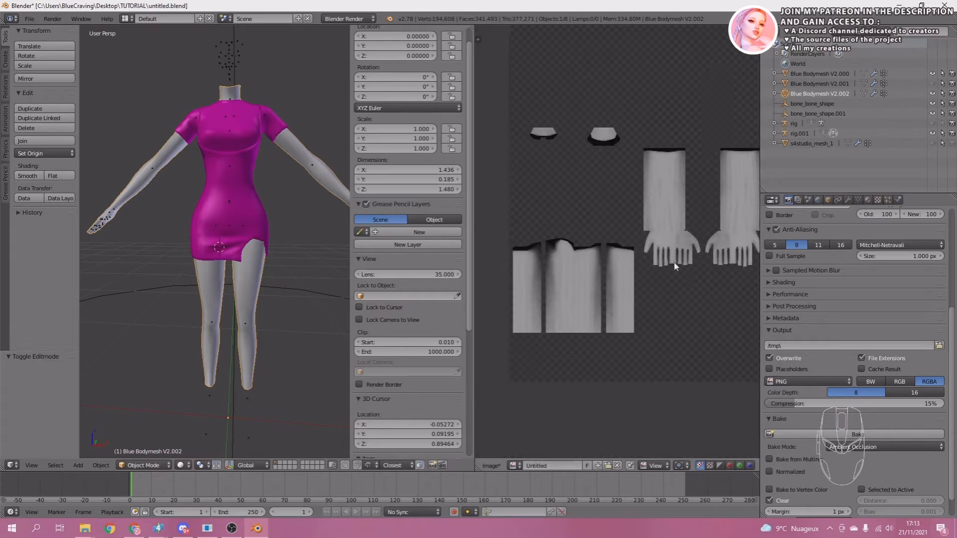
middle_click_drag(696, 168, 554, 232)
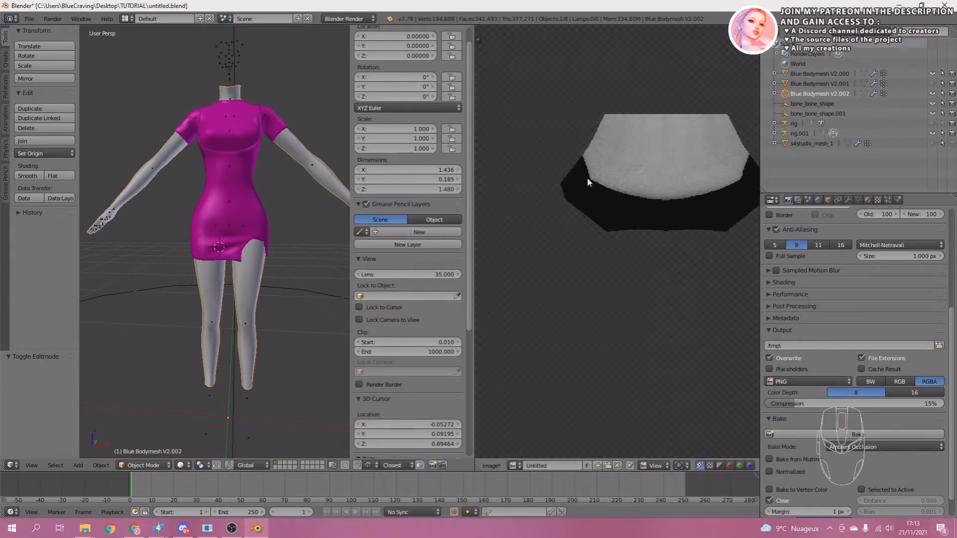
scroll(675, 242, "down", 4)
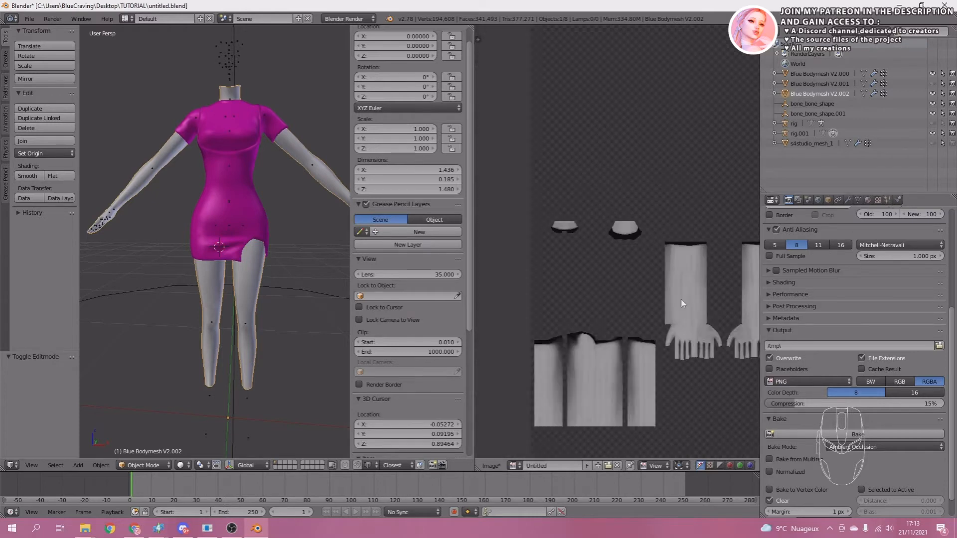
middle_click_drag(674, 242, 630, 250)
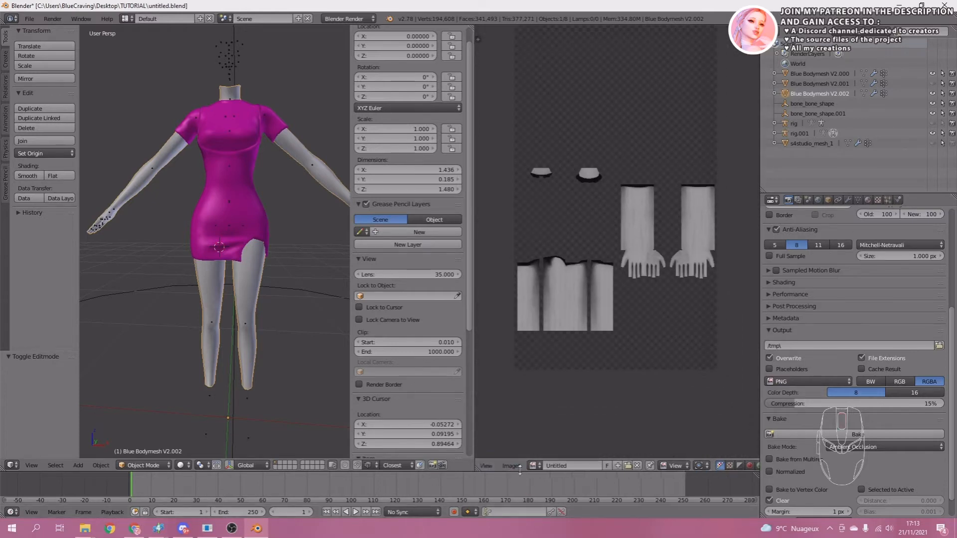
Save the baked image as "shadow map.png" in the TUTORIAL folder.
left_click(510, 466)
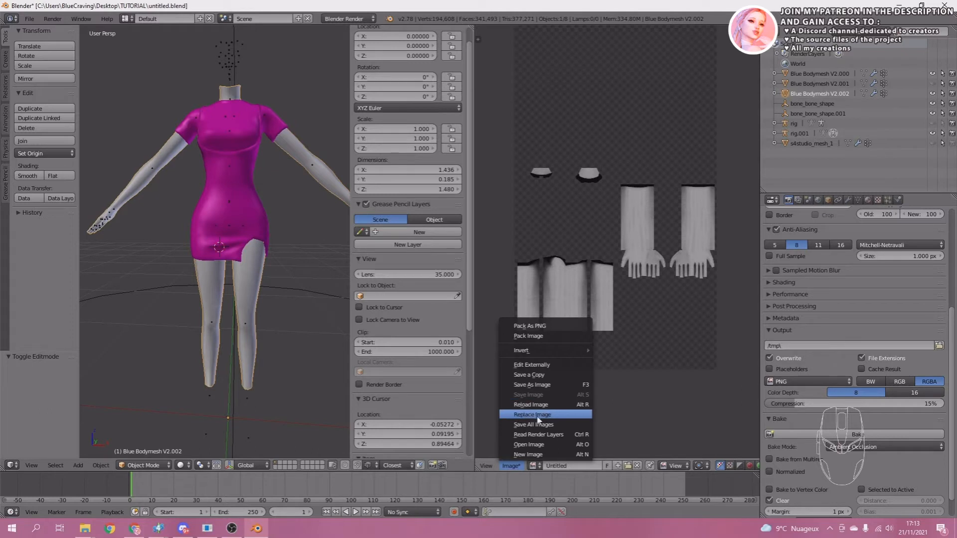
left_click(543, 385)
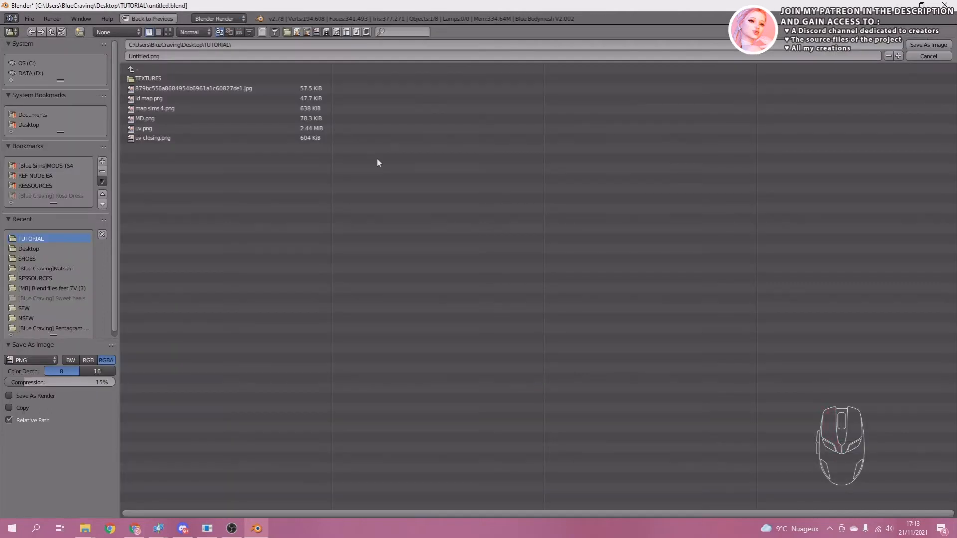
left_click(206, 56)
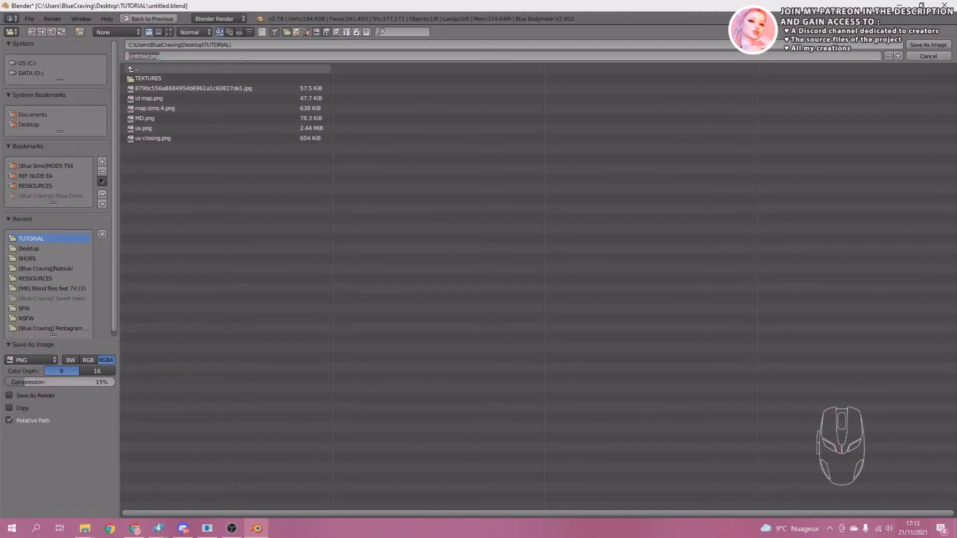
type("shadow")
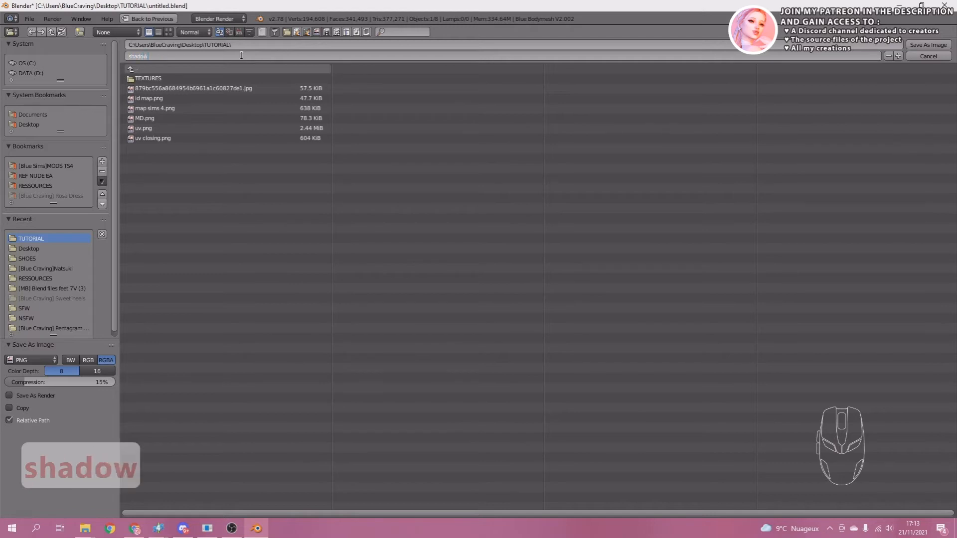
type(" map")
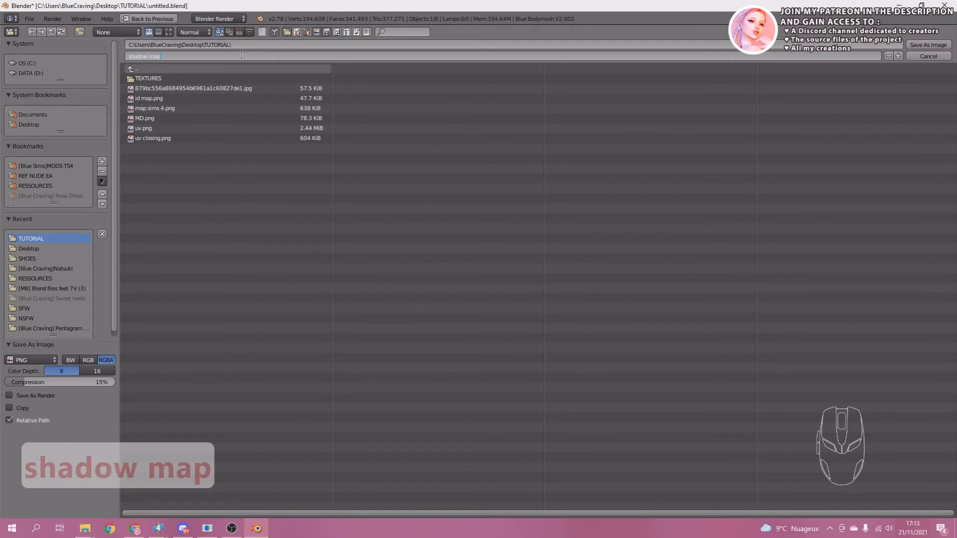
left_click(920, 43)
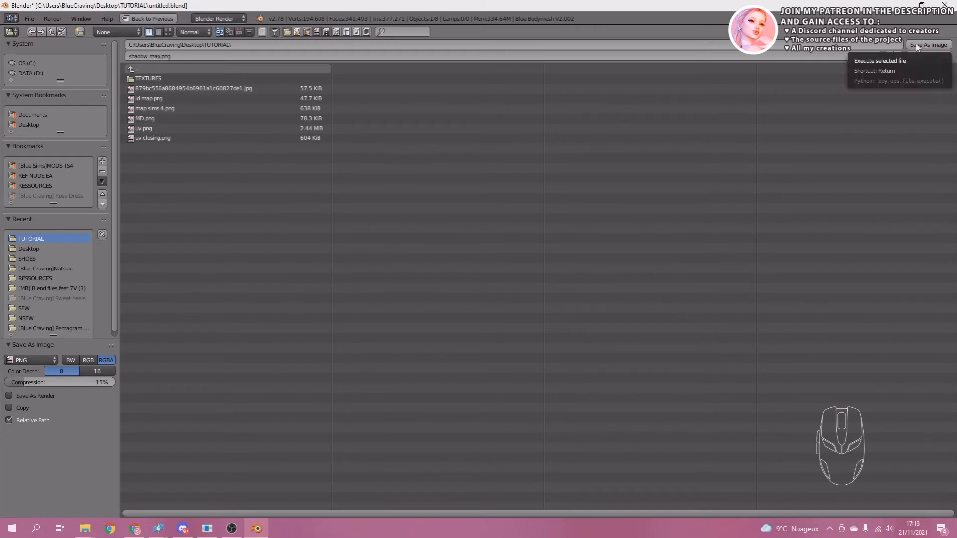
left_click(916, 44)
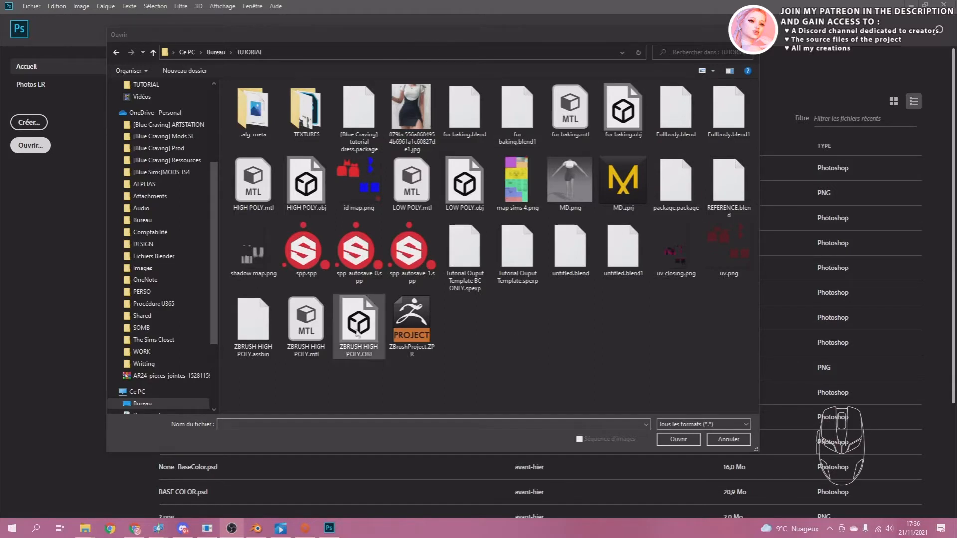
In Photoshop, open shadow map.png from the TUTORIAL folder and show its layers.
left_click(242, 253)
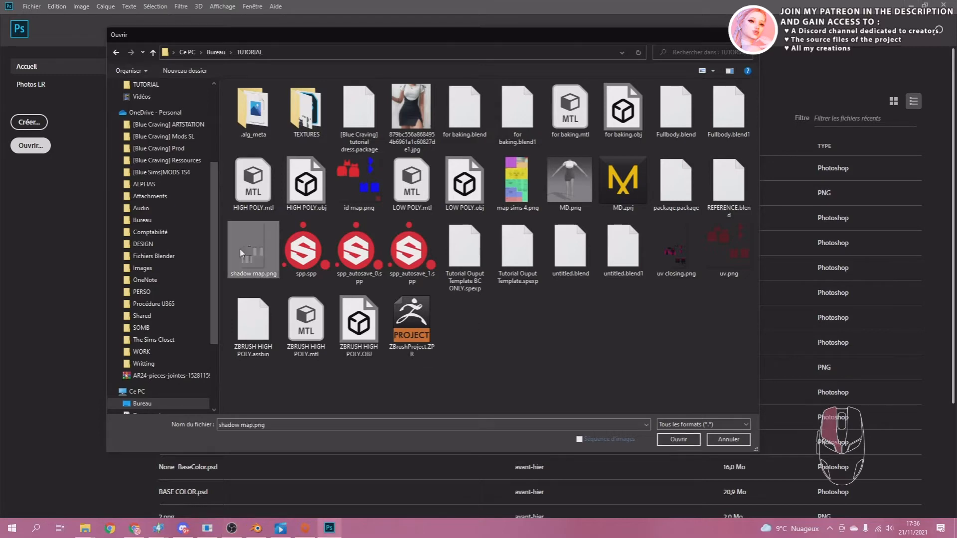
left_click(686, 443)
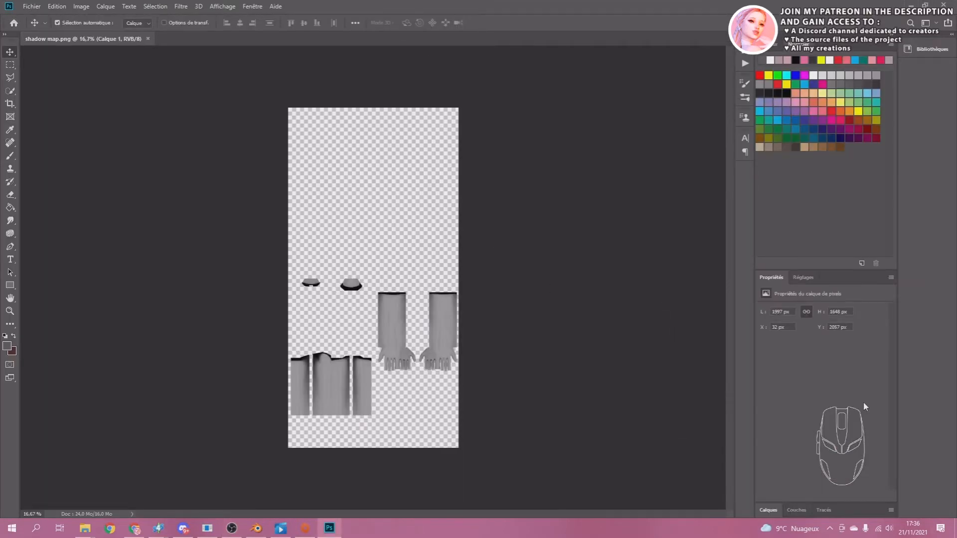
left_click(768, 510)
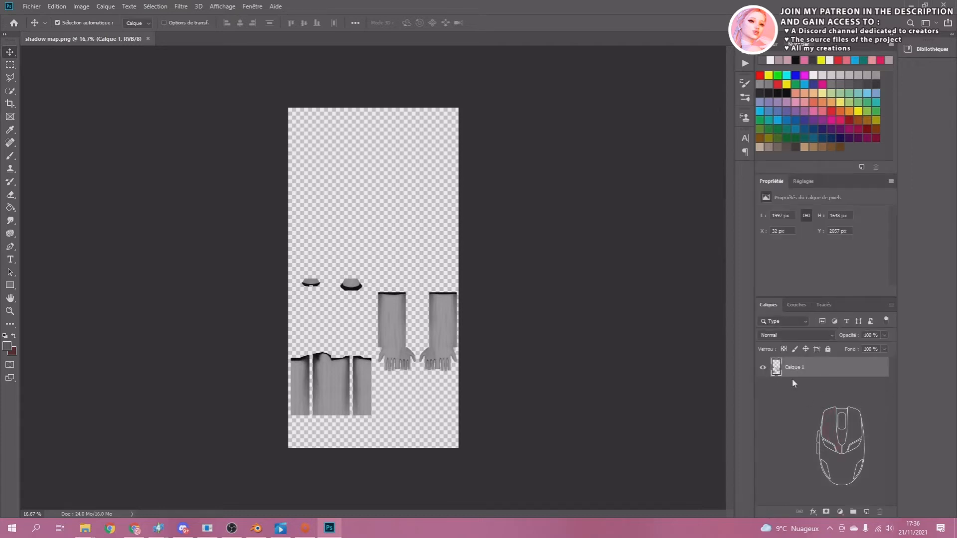
Add a new layer beneath the baked shadow layer and fill it with white.
left_click(866, 512)
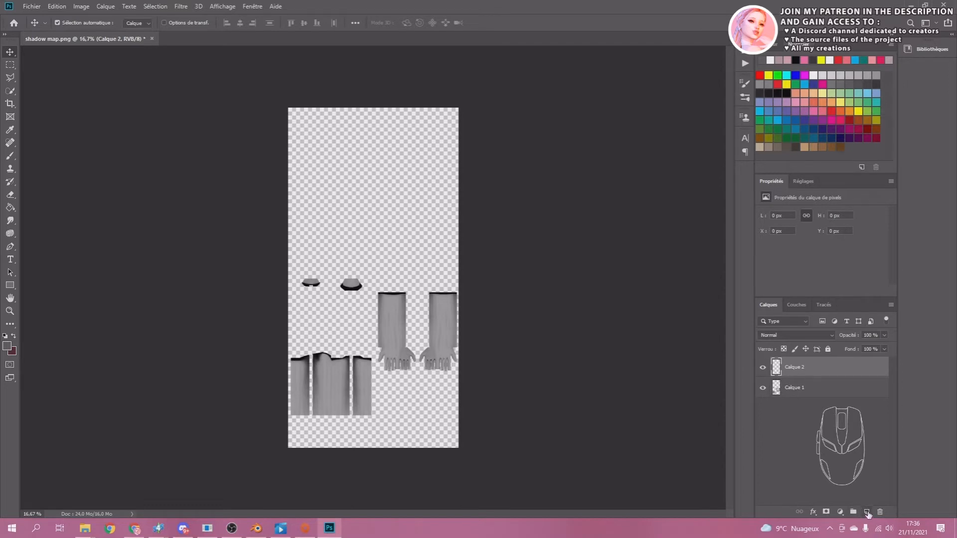
left_click_drag(779, 369, 780, 406)
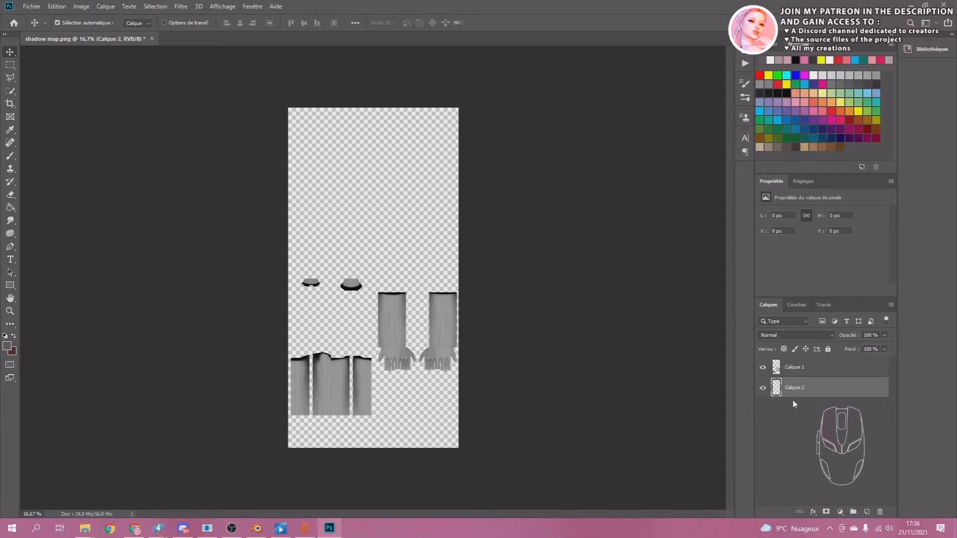
left_click(815, 74)
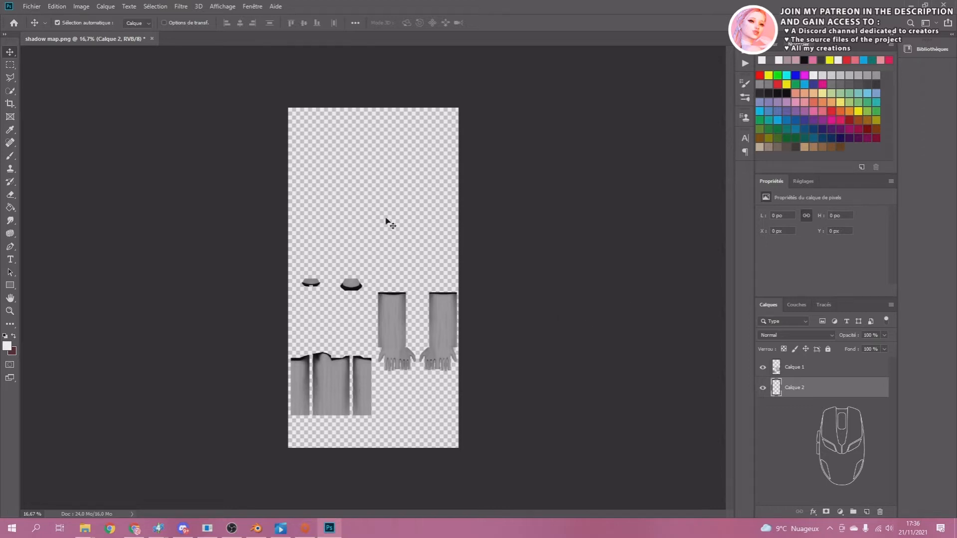
key("g")
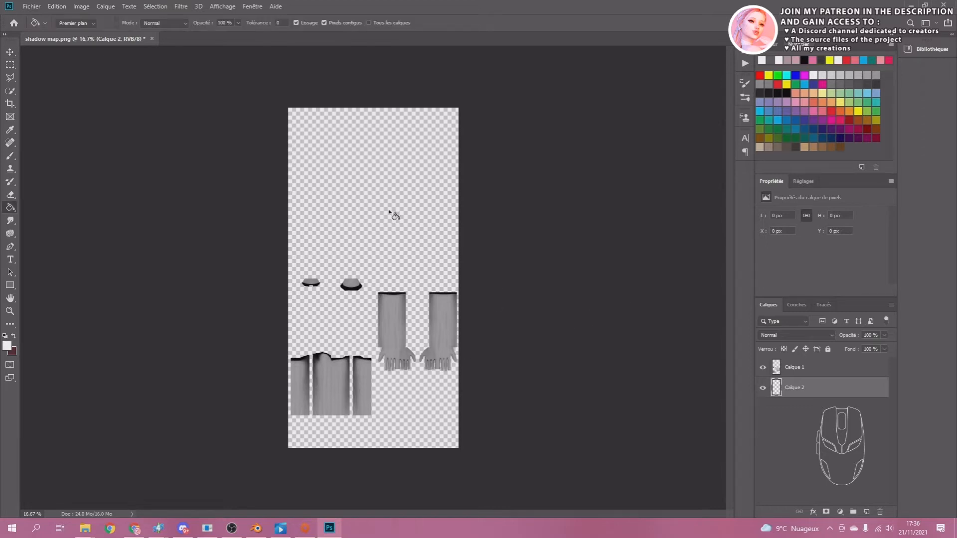
left_click(310, 184)
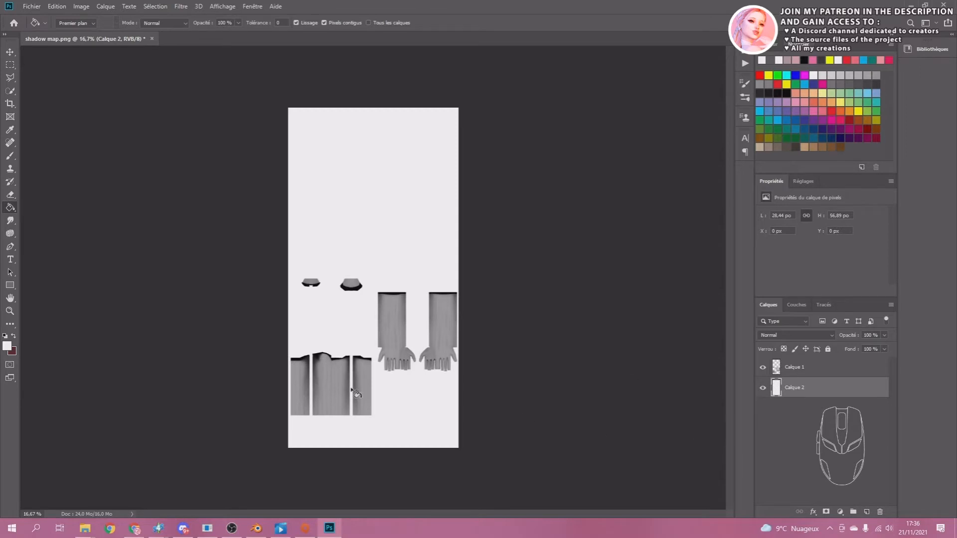
scroll(329, 392, "up", 6, "alt")
scroll(671, 269, "down", 1, "alt")
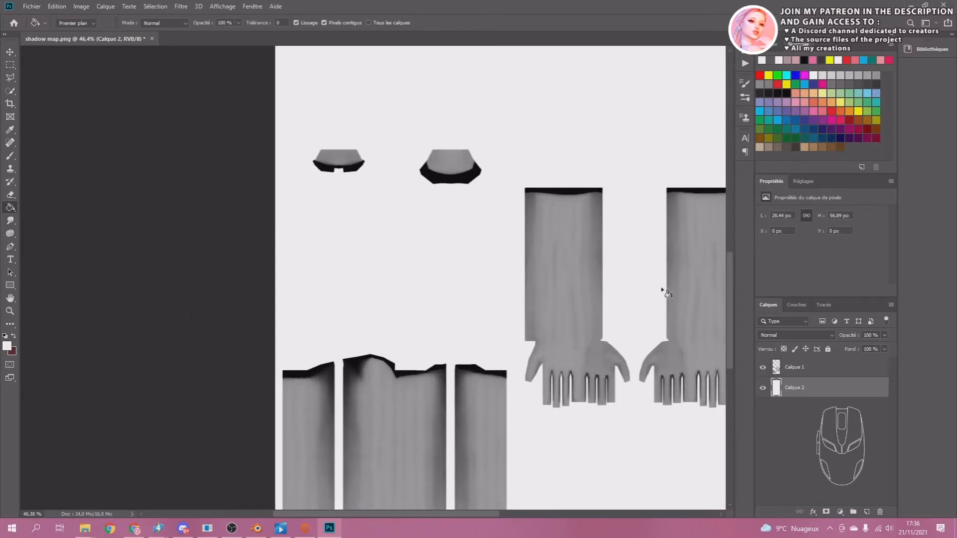
Load the outline of the baked islands on Calque 1 as a selection and add a new layer above it.
key("space")
left_click_drag(648, 275, 561, 271)
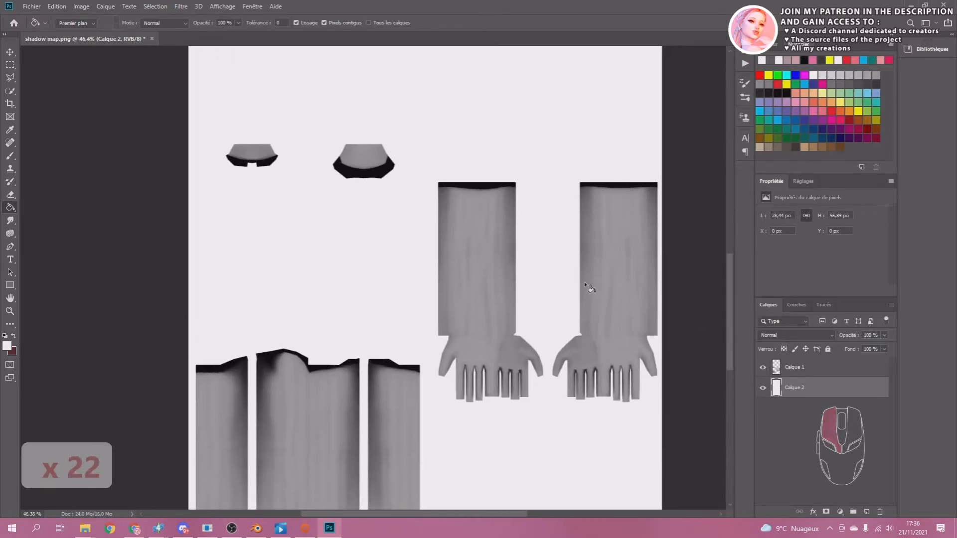
left_click(775, 367, "ctrl")
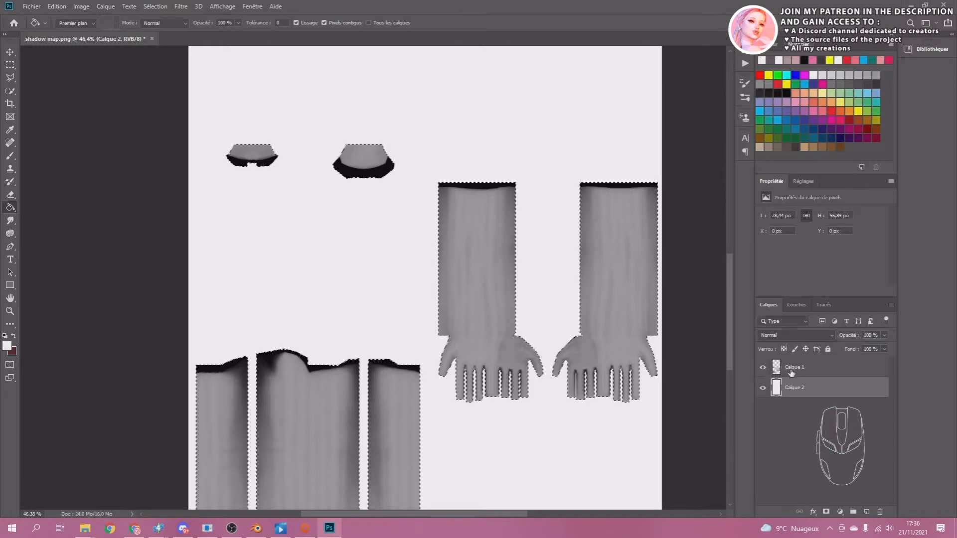
scroll(279, 145, "up", 5, "alt")
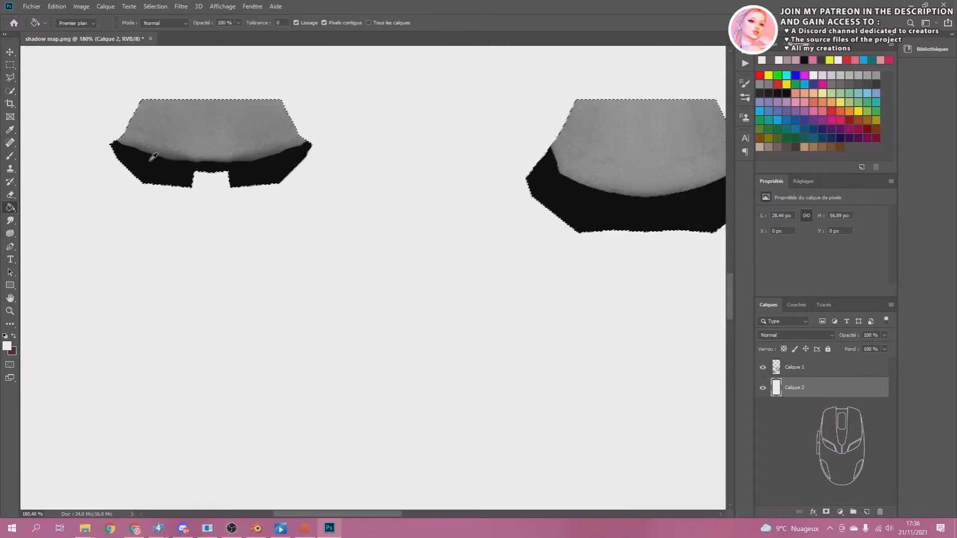
scroll(309, 210, "down", 3, "alt")
scroll(326, 230, "down", 2, "alt")
scroll(581, 222, "up", 2, "alt")
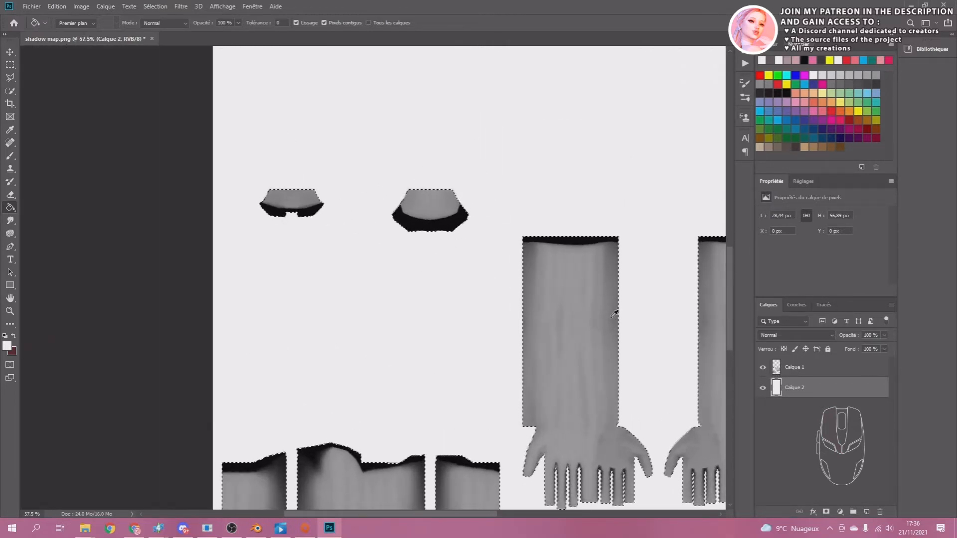
scroll(259, 205, "up", 1, "alt")
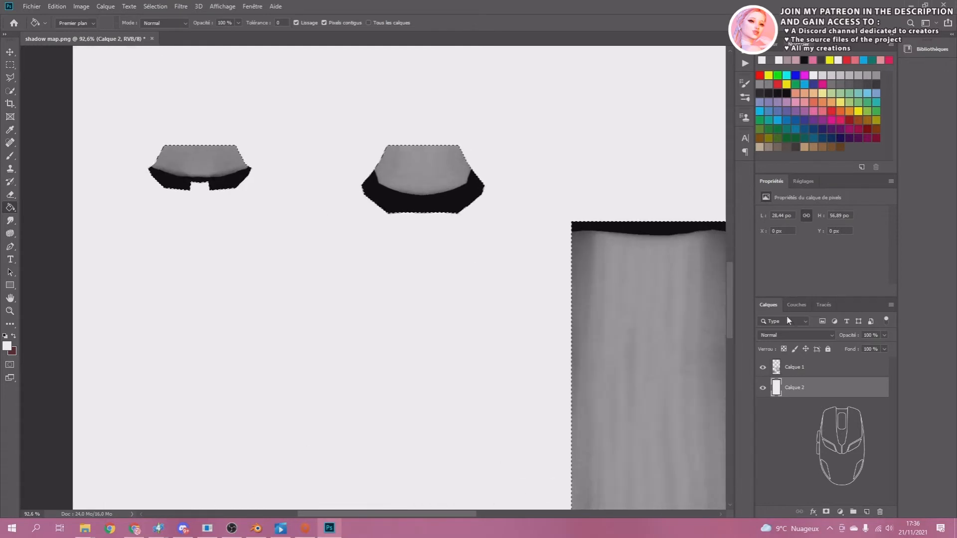
left_click(767, 374)
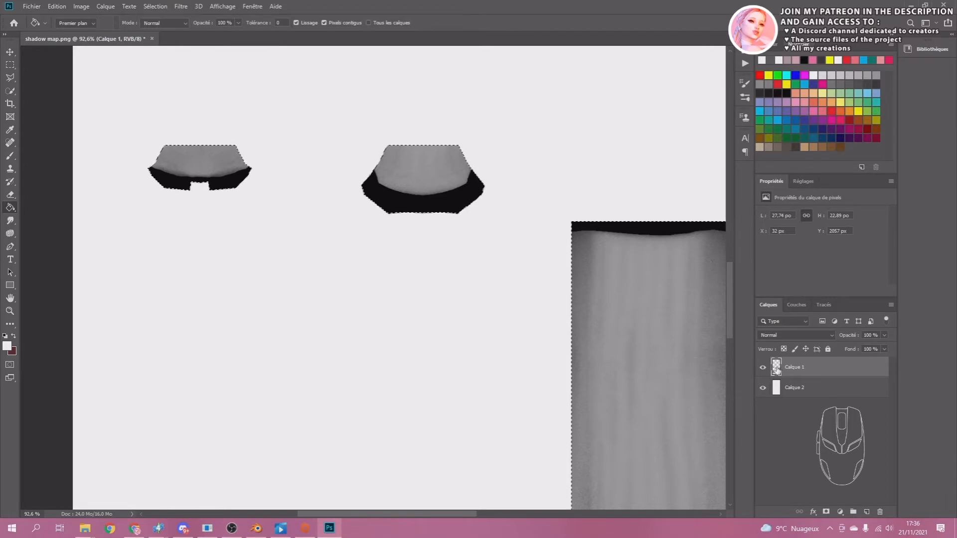
left_click(777, 369, "ctrl")
left_click(867, 512)
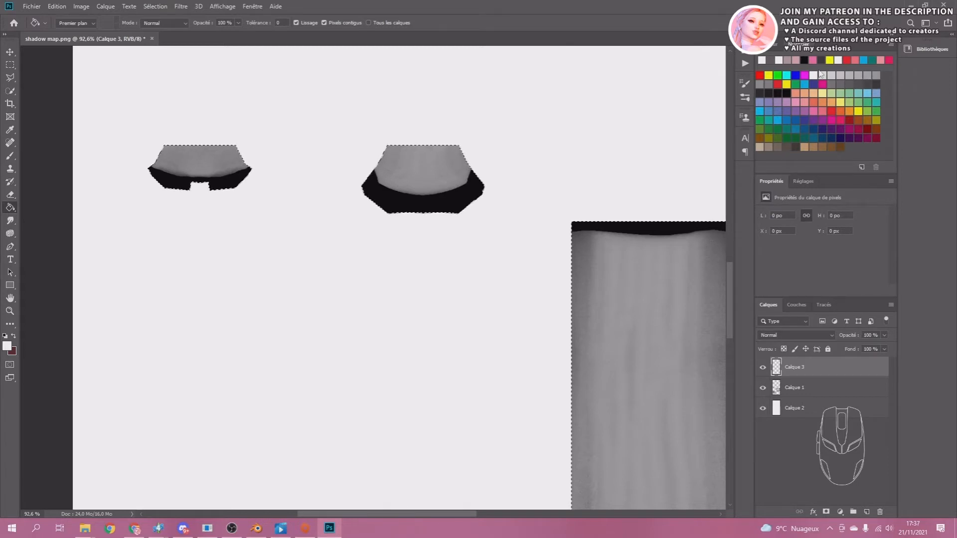
Set the foreground colour to dark grey 595959.
left_click(761, 59)
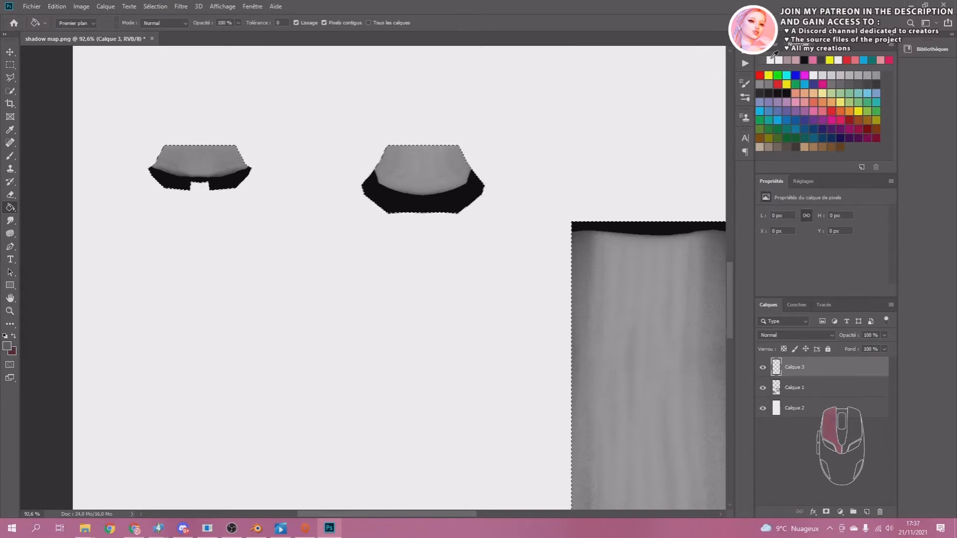
left_click(7, 345)
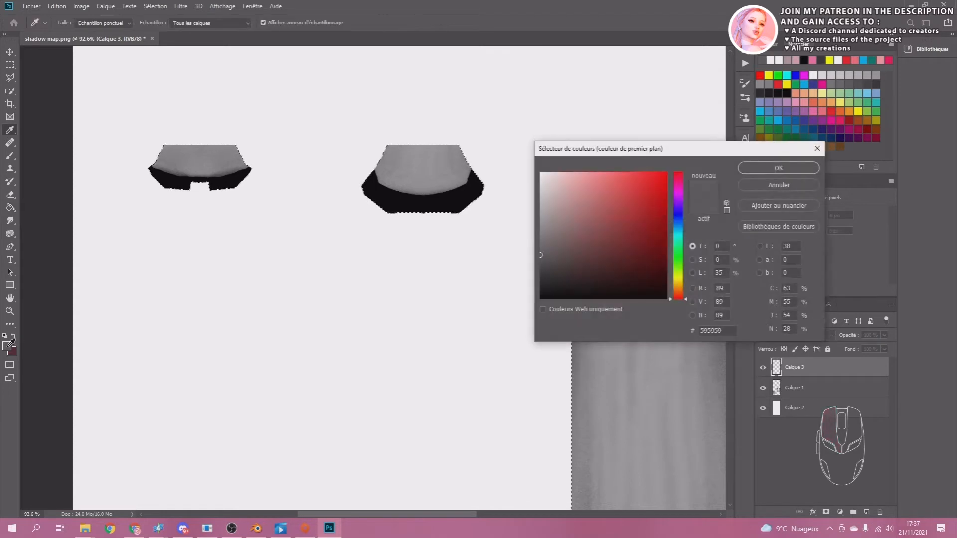
left_click_drag(689, 124, 416, 132)
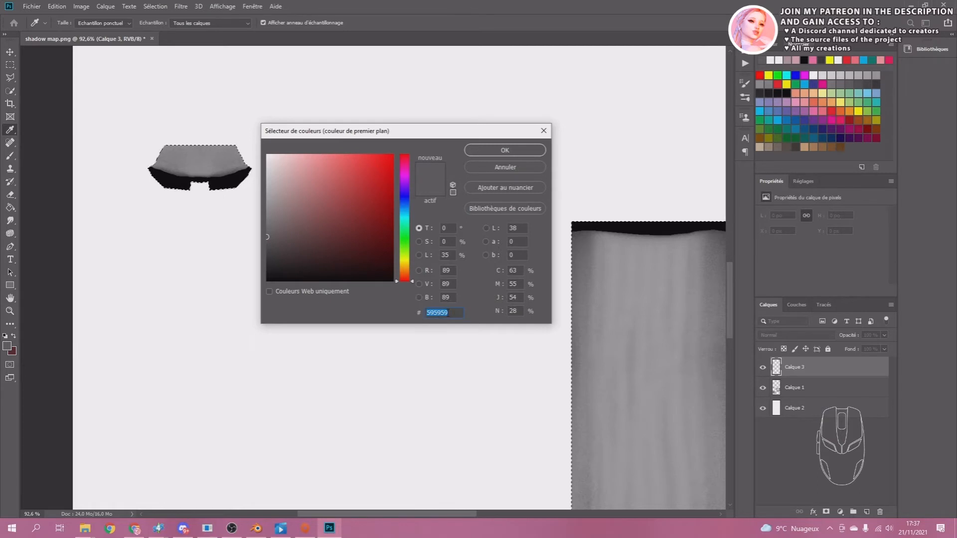
left_click(522, 151)
key("g")
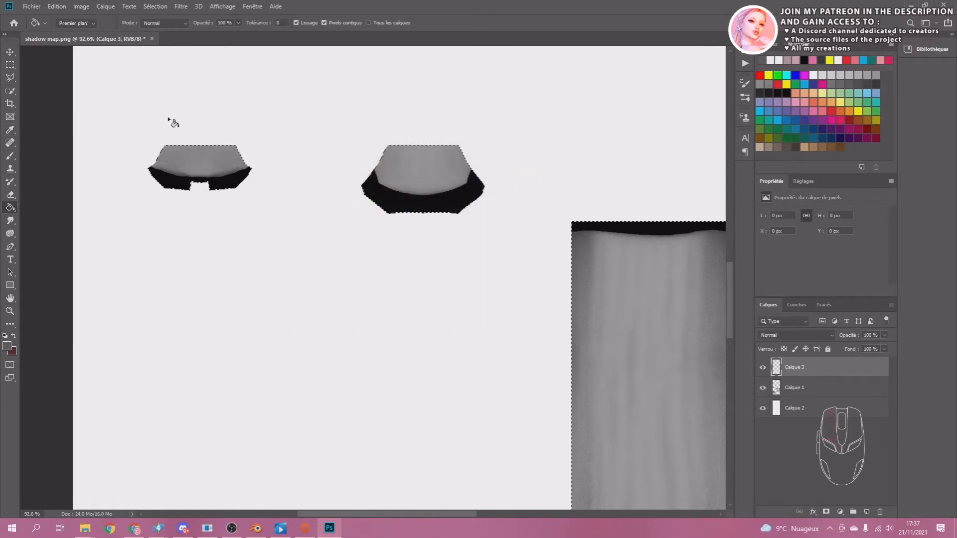
Activate the Brush tool with the soft round tip Arrondi flou at 92 px and 0 % hardness.
left_click(9, 159)
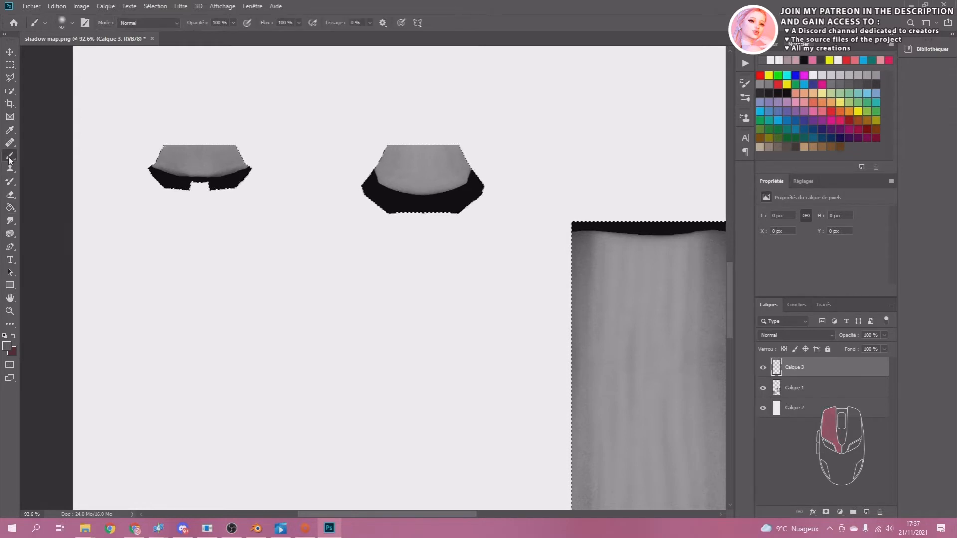
left_click(73, 25)
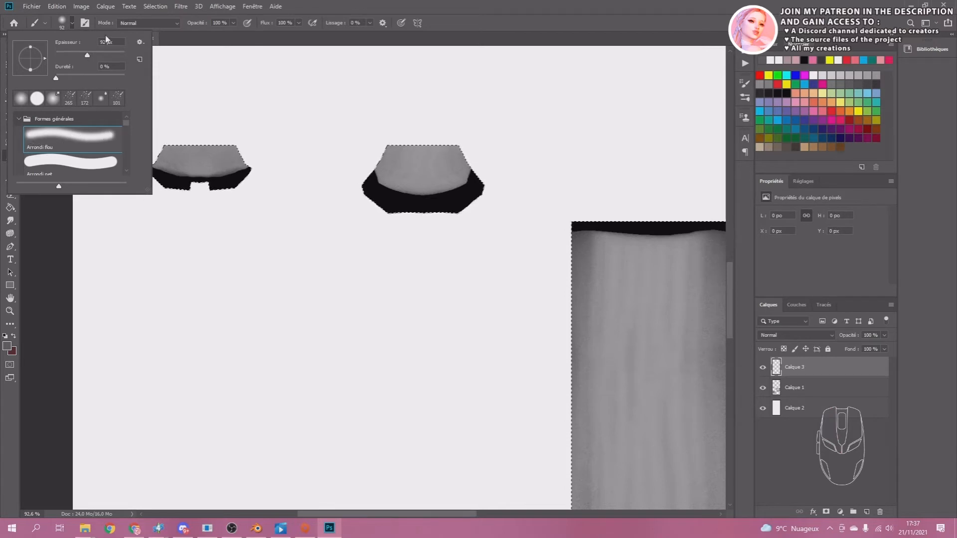
double_click(107, 42)
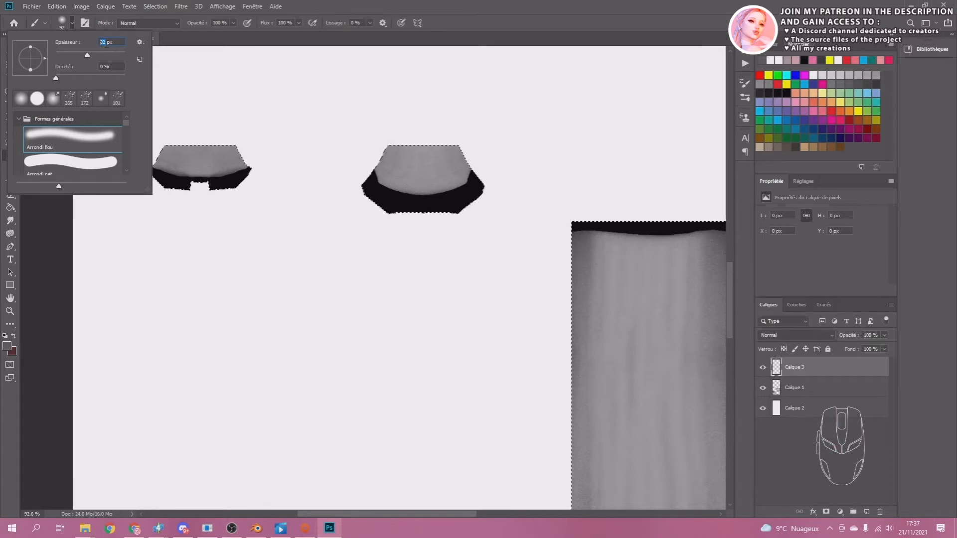
left_click(336, 9)
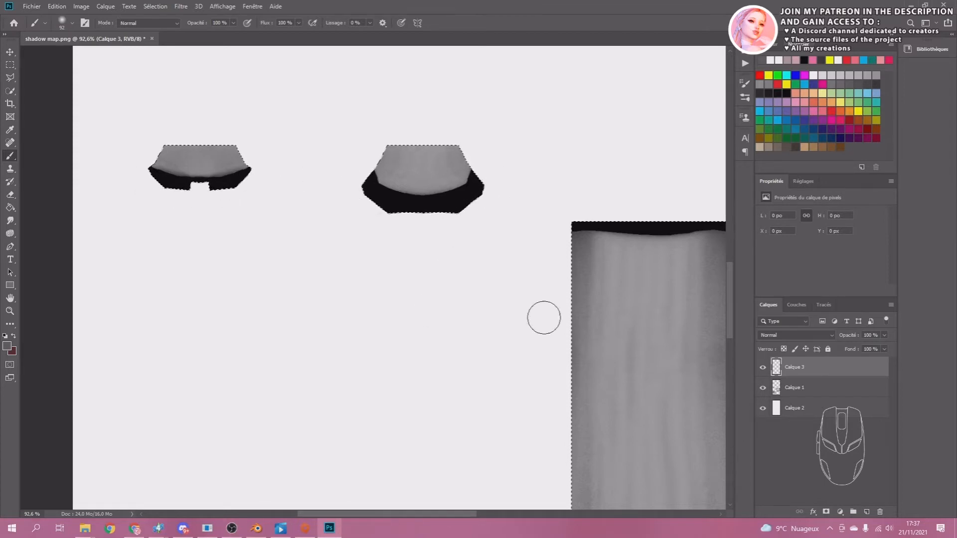
Lower the opacity of the baked layer Calque 1 to 24 %.
left_click(789, 389)
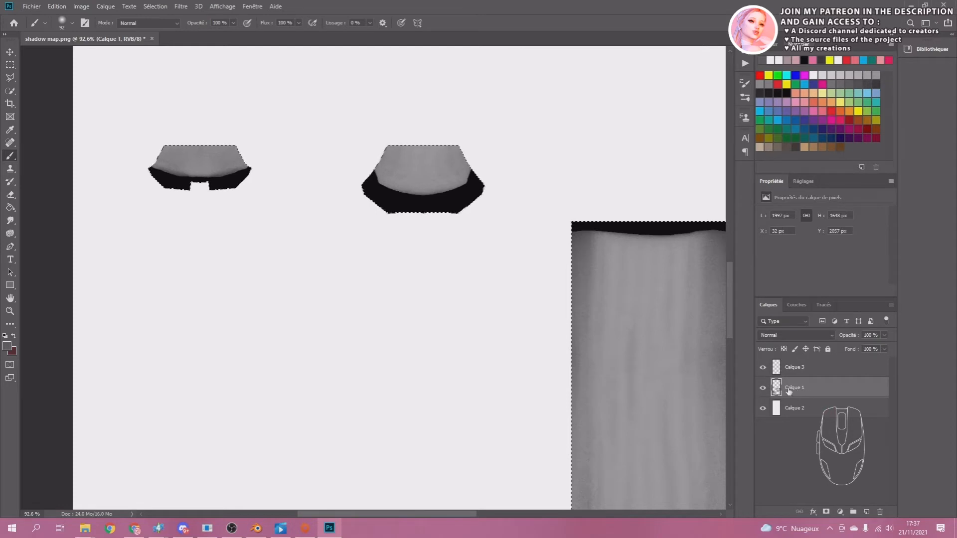
left_click(884, 336)
left_click_drag(886, 349, 849, 348)
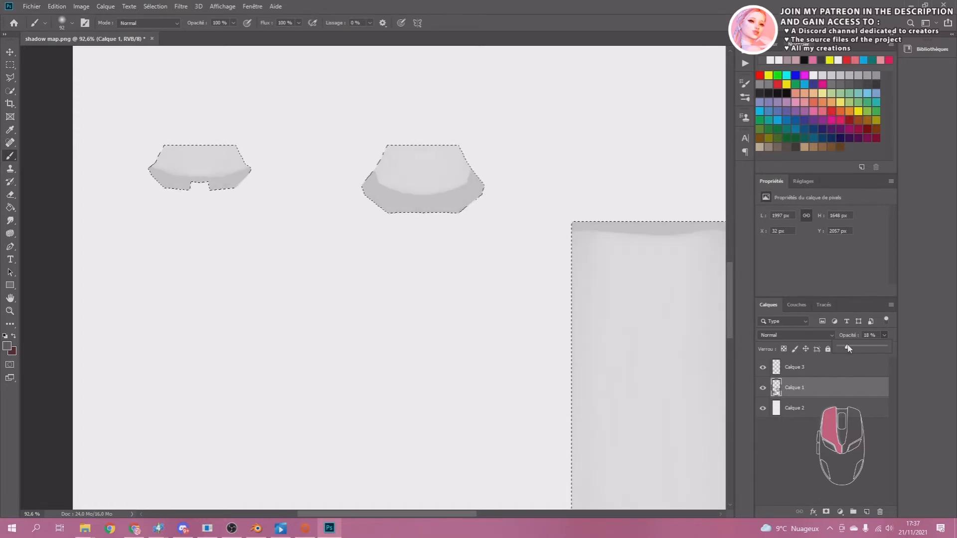
left_click_drag(851, 349, 853, 350)
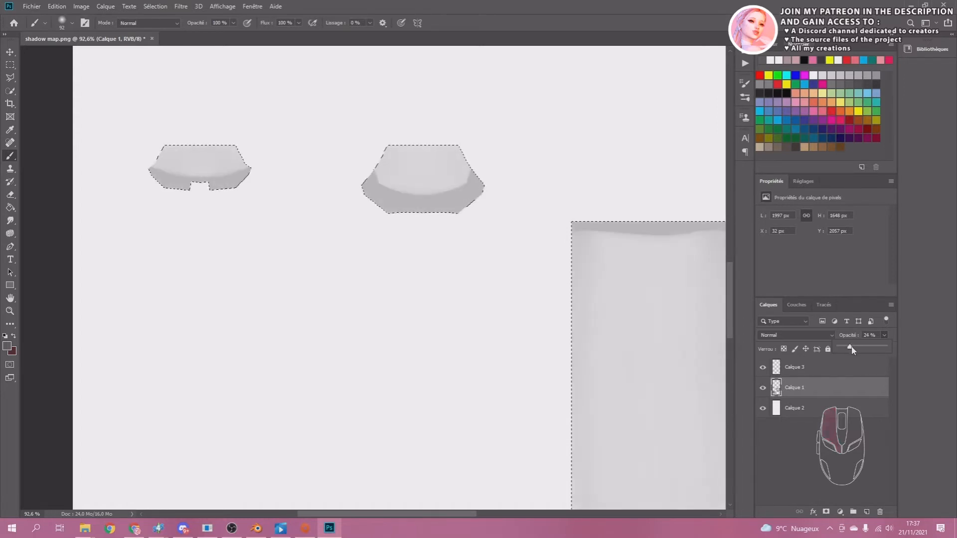
On Calque 3, paint a soft grey shadow along the lower rim of the smaller neck island.
left_click(796, 371)
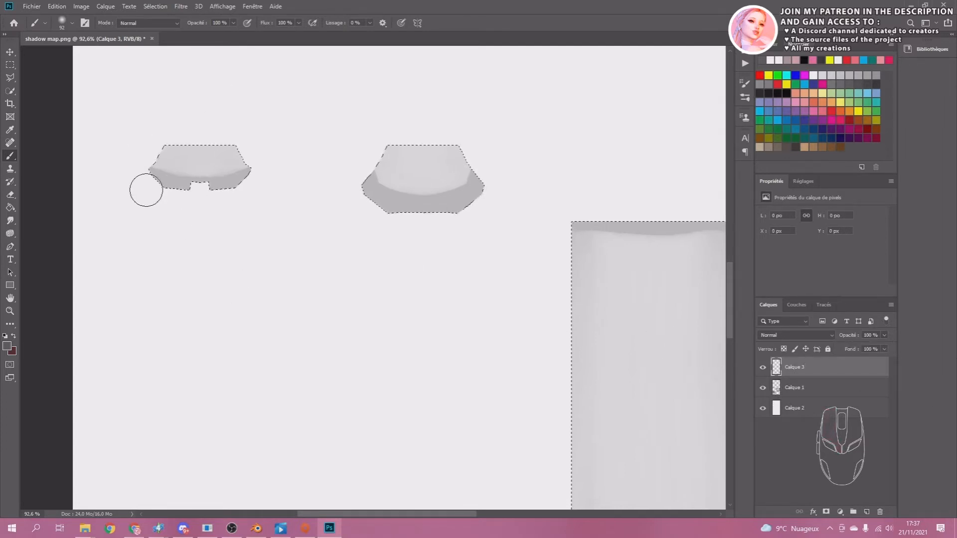
left_click_drag(141, 180, 147, 182)
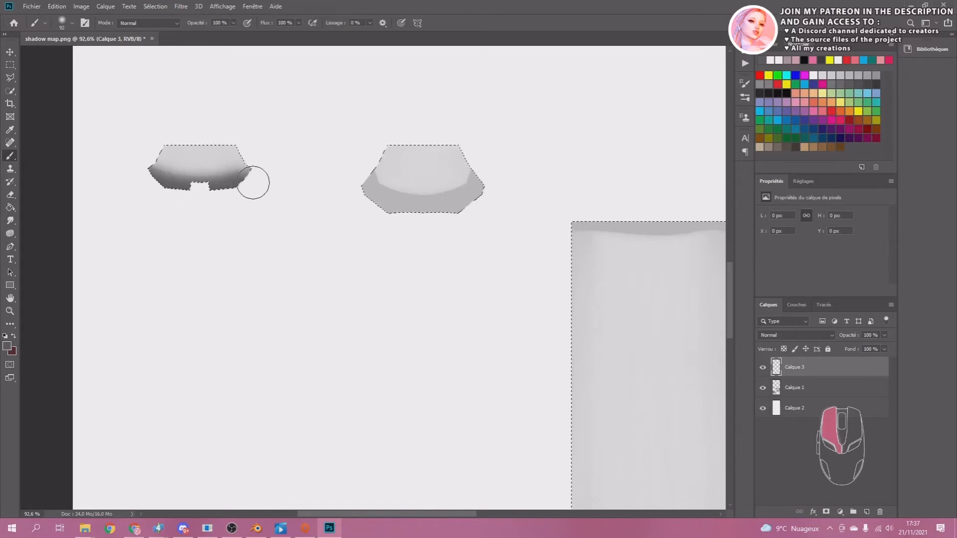
left_click_drag(252, 182, 252, 179)
left_click_drag(357, 179, 364, 190)
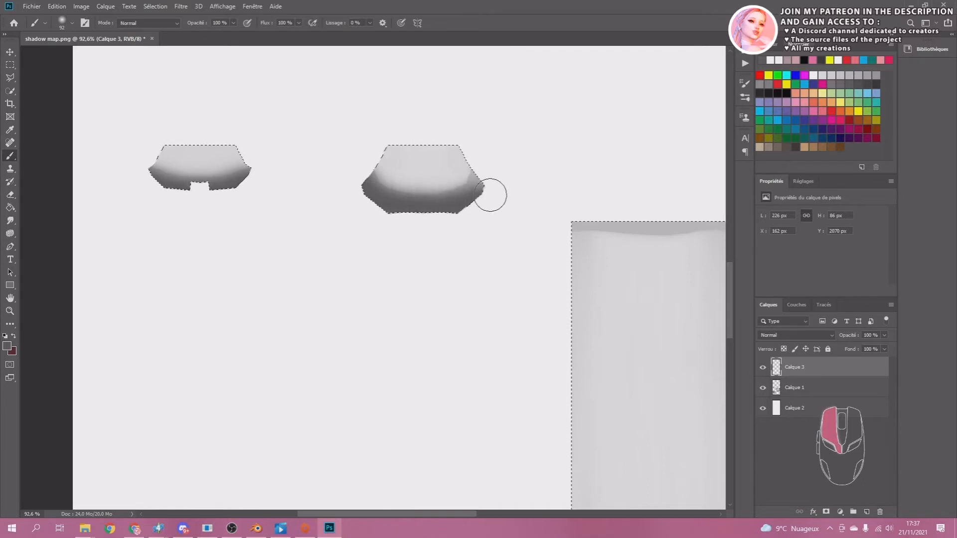
mouse_move(491, 195)
left_mouse_down()
mouse_move(491, 179)
mouse_move(483, 186)
left_mouse_up()
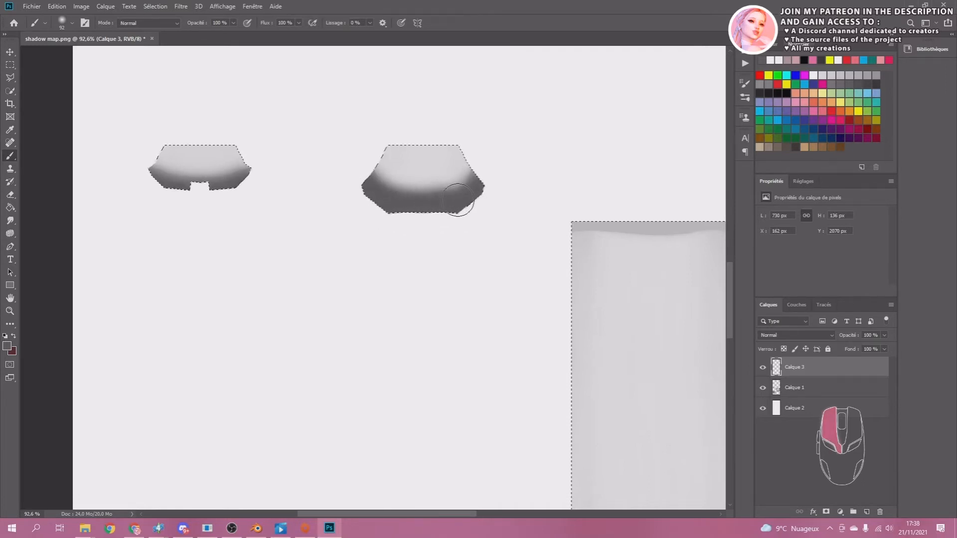
mouse_move(490, 168)
left_mouse_down()
mouse_move(485, 184)
mouse_move(419, 208)
left_mouse_up()
key("ctrl+z")
left_click_drag(366, 189, 324, 167)
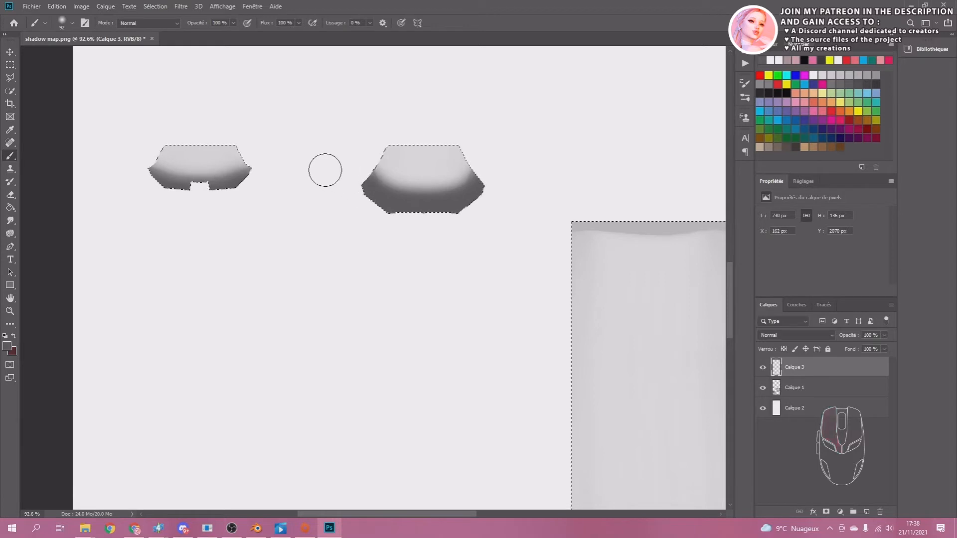
left_click(762, 387)
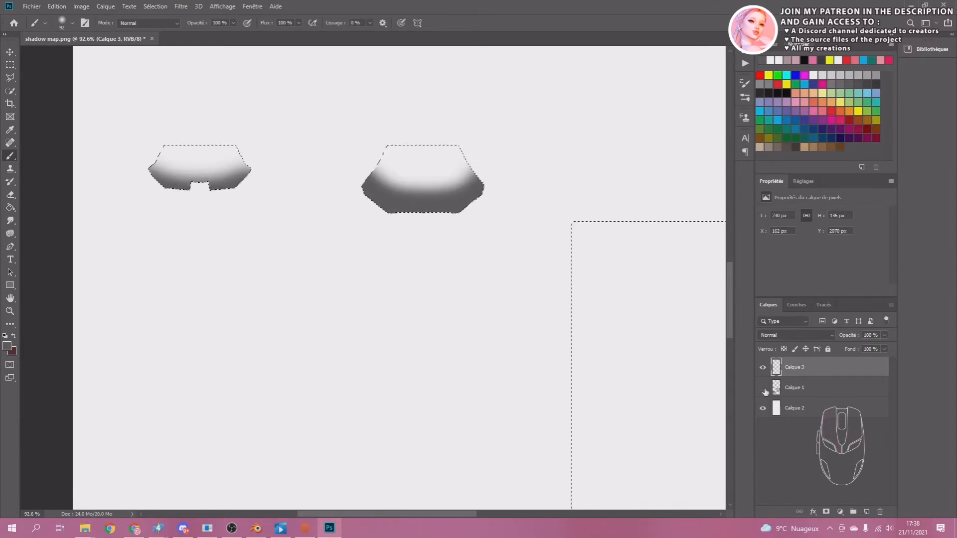
left_click(762, 387)
key("ctrl+z")
key("ctrl+z")
key("ctrl+z")
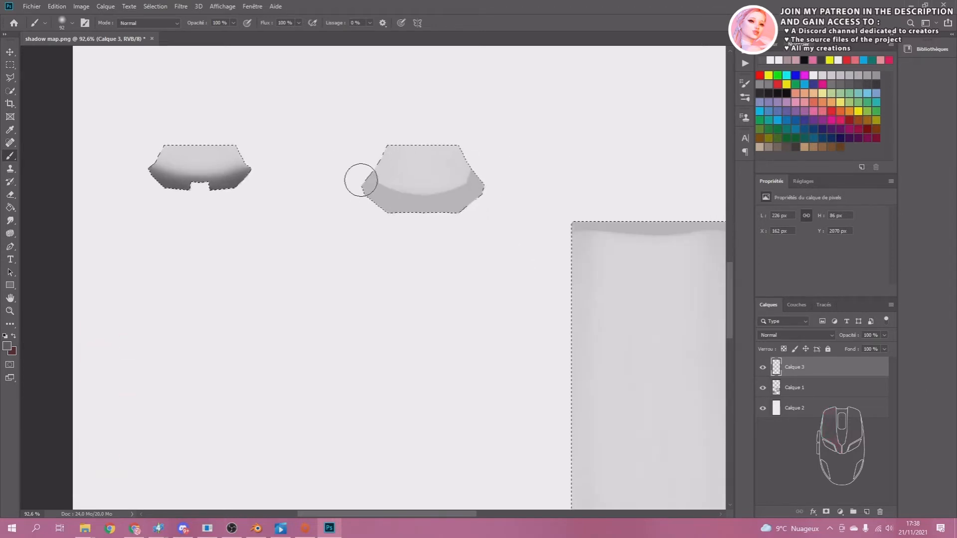
Paint soft grey shadows along the larger neck island's lower rim and the upper edges of the arm and leg islands, and clear the selection.
mouse_move(362, 178)
left_mouse_down()
mouse_move(454, 209)
mouse_move(486, 174)
left_mouse_up()
mouse_move(607, 216)
left_mouse_down()
mouse_move(363, 213)
mouse_move(490, 220)
left_mouse_up()
mouse_move(603, 217)
left_mouse_down()
mouse_move(310, 216)
mouse_move(495, 215)
left_mouse_up()
left_click_drag(165, 448, 523, 149)
left_click_drag(239, 500, 532, 369)
mouse_move(199, 154)
left_mouse_down()
mouse_move(372, 117)
mouse_move(483, 147)
mouse_move(664, 153)
left_mouse_up()
key("ctrl+d")
left_click_drag(694, 262, 510, 333)
scroll(510, 333, "down", 13, "alt")
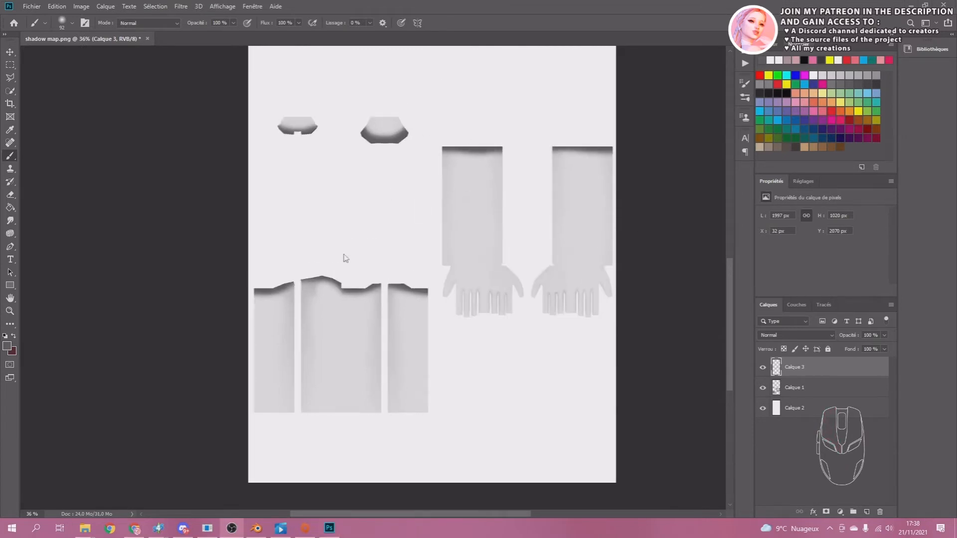
Load the outline of Calque 1 as a selection, hide that layer and switch to the Move tool.
left_click(793, 391)
left_click(796, 389)
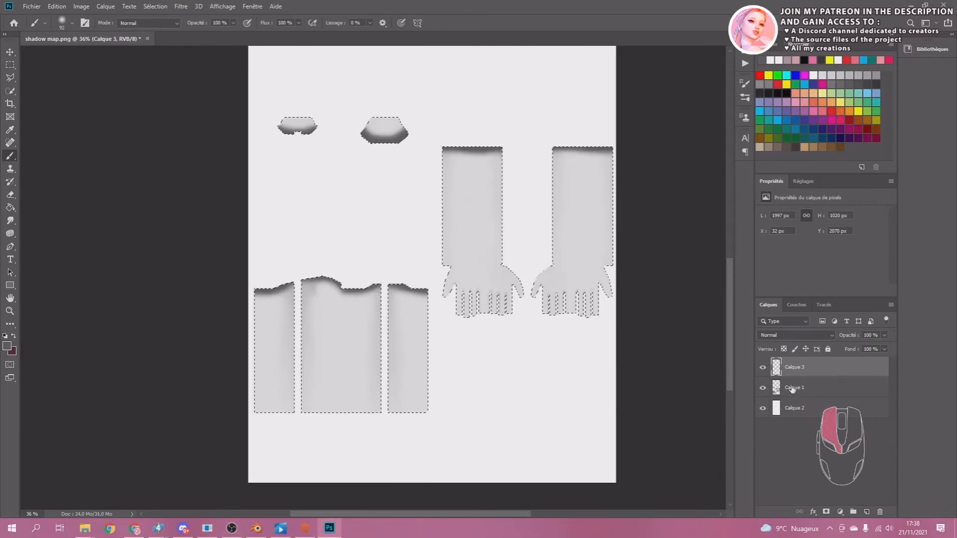
left_click(762, 390)
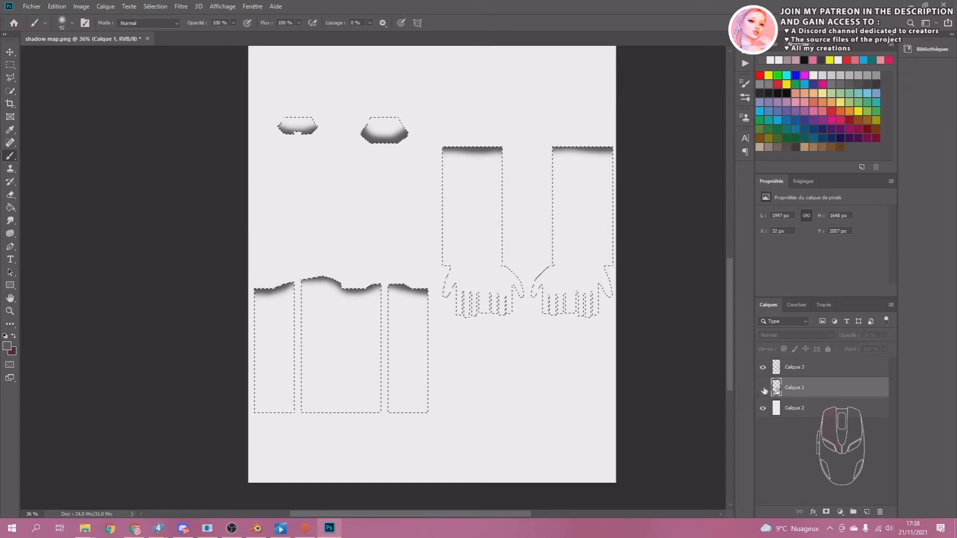
left_click(10, 52)
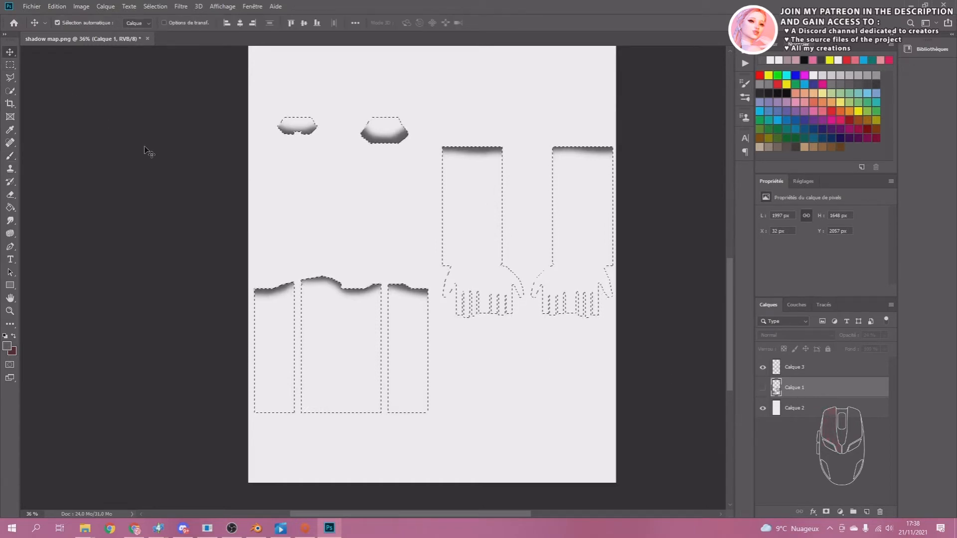
Lower the opacity of the painted shadow layer Calque 3 to 40 % and clear the selection.
left_click(145, 149)
left_click(797, 368)
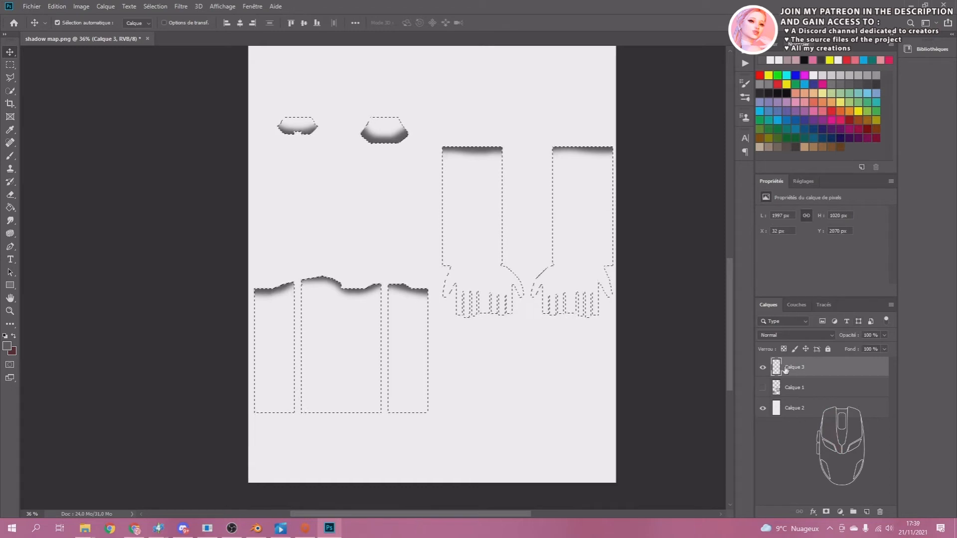
left_click(885, 335)
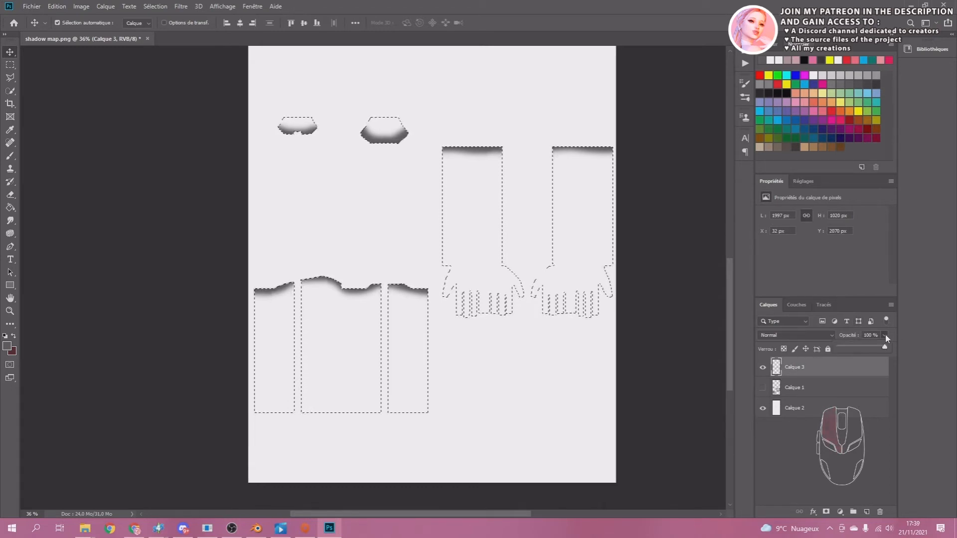
left_click_drag(885, 345, 858, 350)
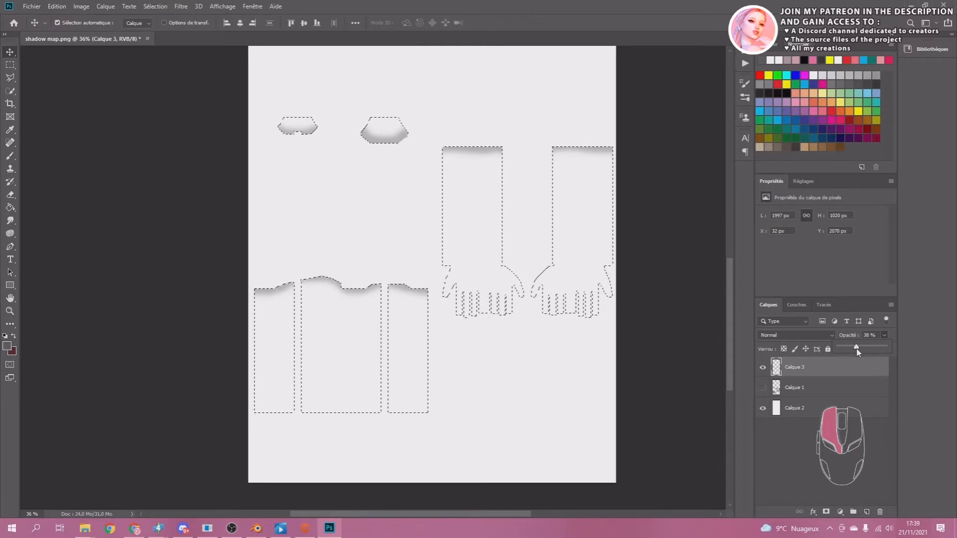
left_click_drag(857, 349, 857, 349)
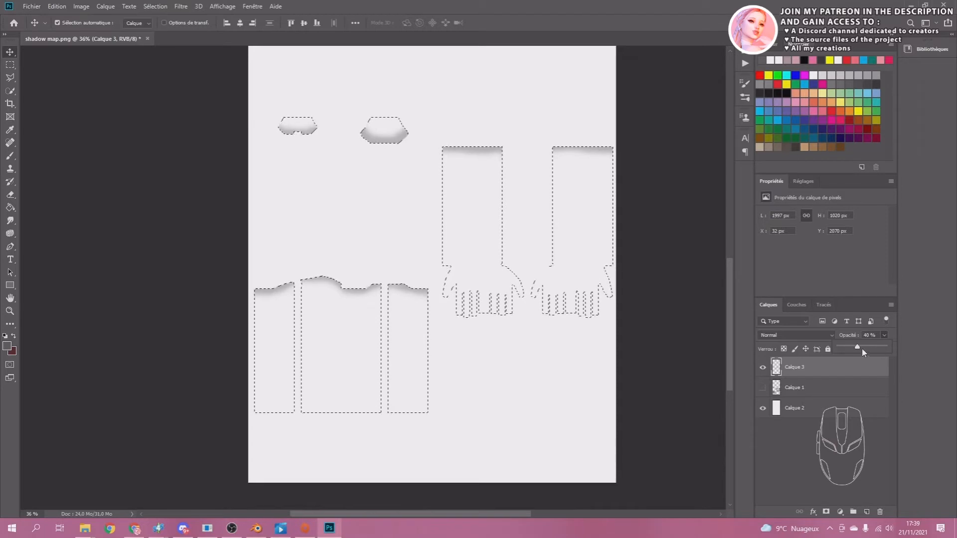
left_click_drag(858, 349, 854, 349)
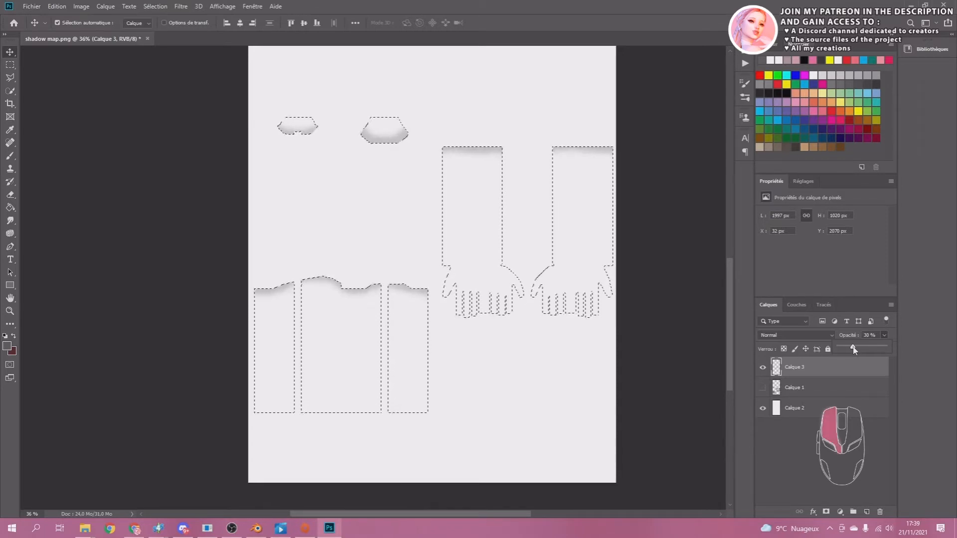
left_click_drag(854, 350, 857, 348)
left_click(601, 15)
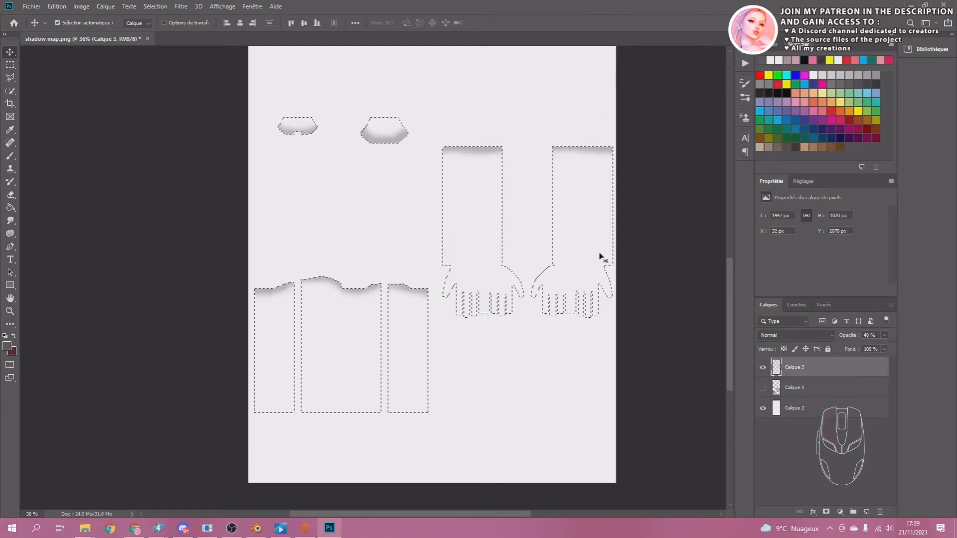
left_click(10, 65)
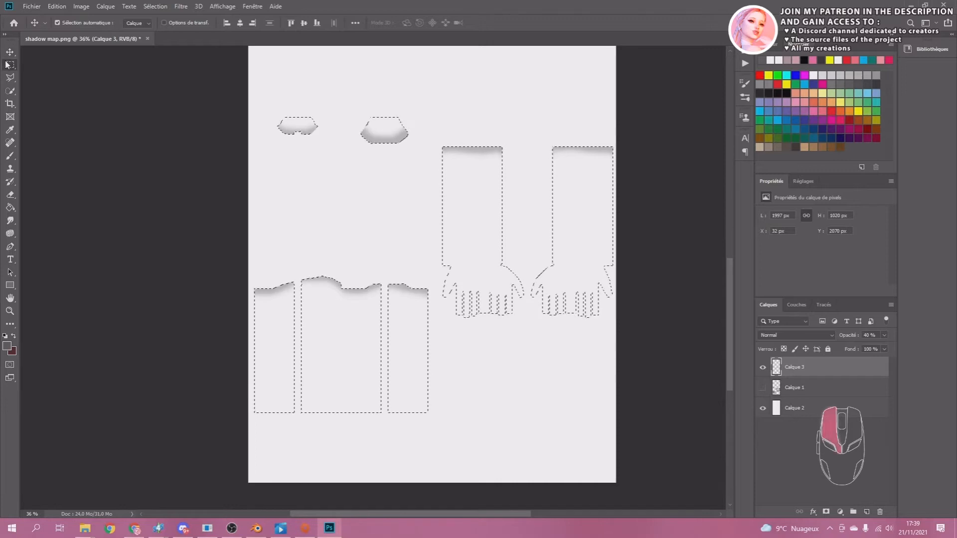
left_click(270, 166)
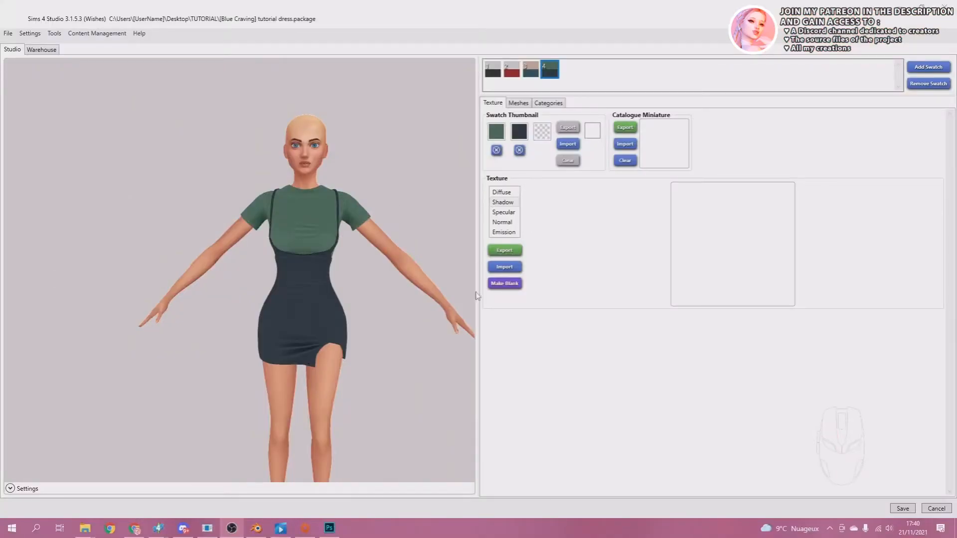
In Sims 4 Studio, import shadow map.png from the TUTORIAL folder as the dress's Shadow texture.
left_click(500, 205)
left_click(504, 268)
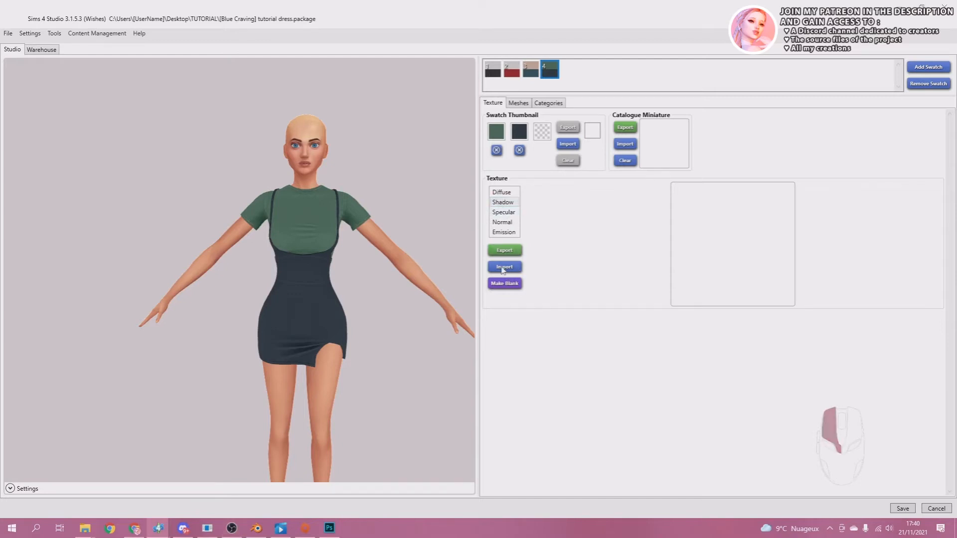
double_click(268, 94)
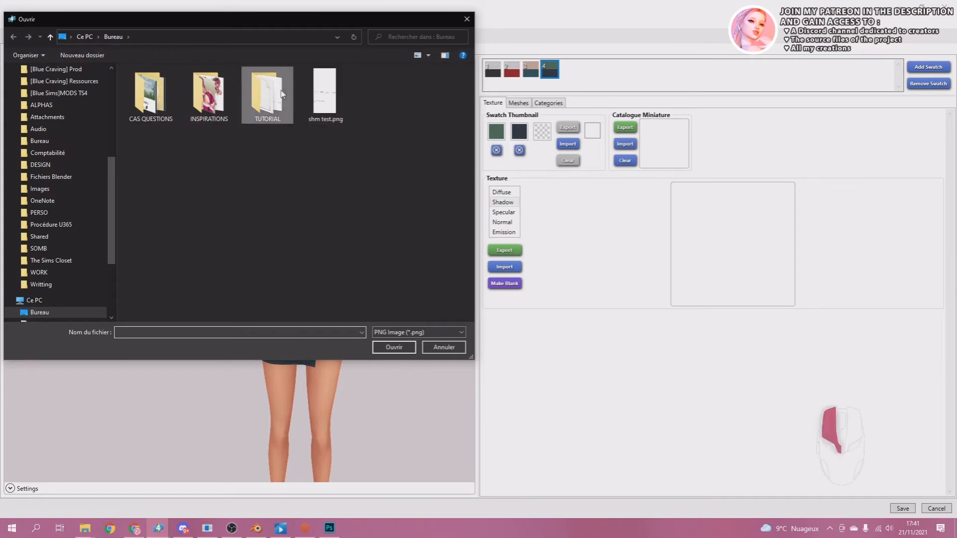
left_click(267, 94)
left_click(450, 104)
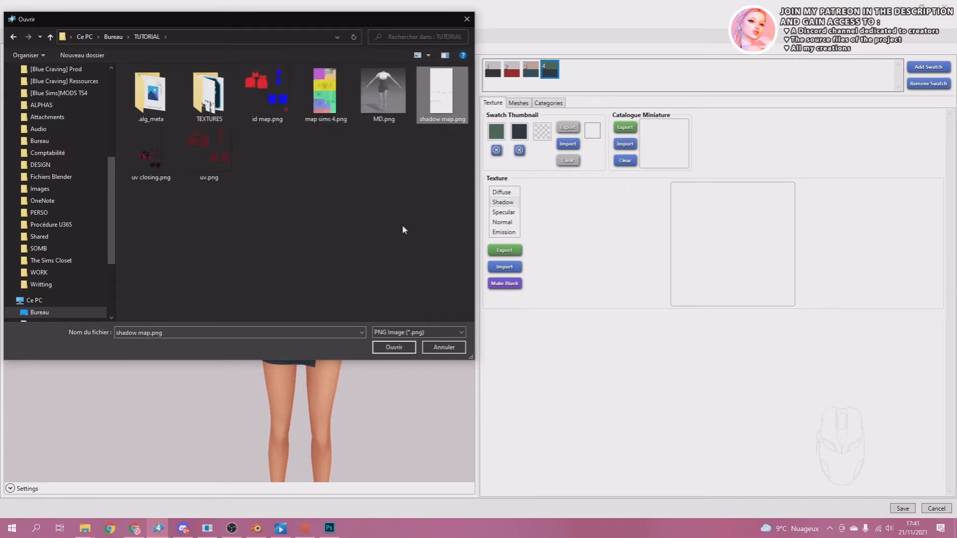
left_click(394, 348)
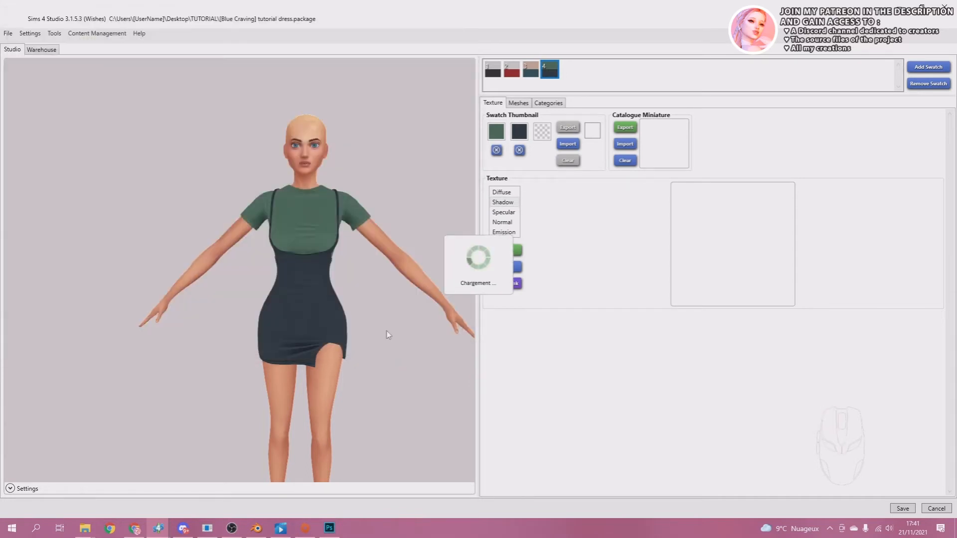
Examine the dressed model from several angles to check the shadows around the neck, sleeves and hem.
right_click_drag(364, 277, 305, 269)
right_click_drag(298, 264, 372, 252)
middle_click_drag(289, 267, 267, 225)
right_click_drag(266, 225, 200, 225)
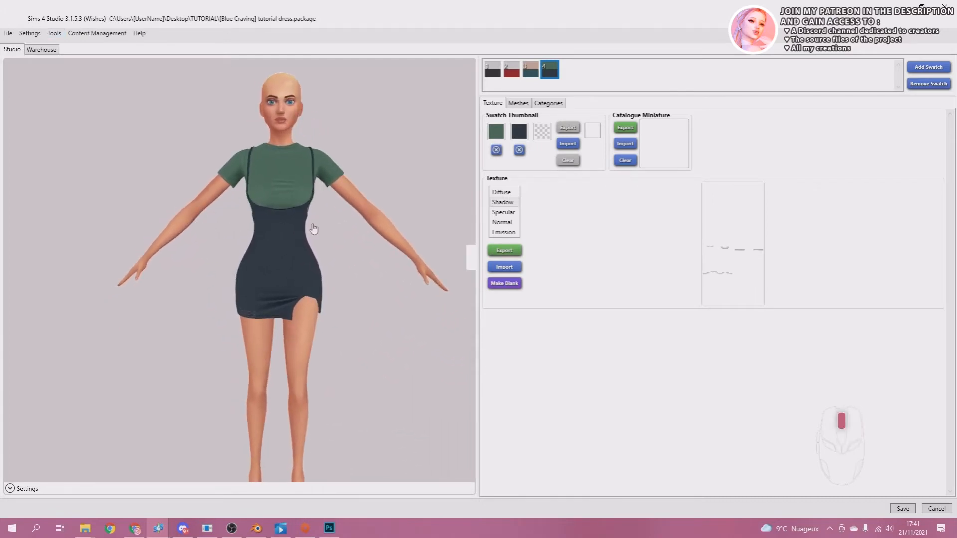
middle_click_drag(310, 228, 320, 239)
right_click_drag(319, 237, 297, 234)
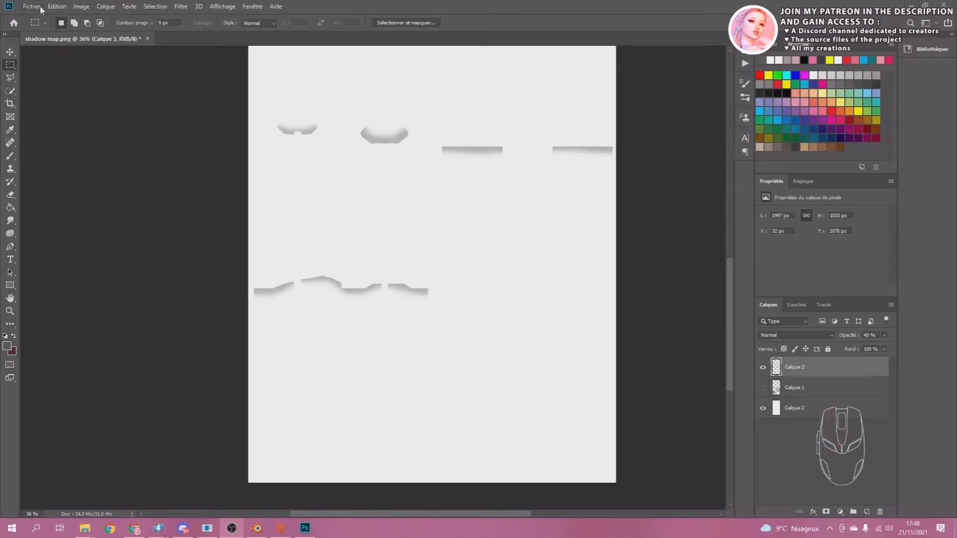
Switch to Photoshop and open NORMAL REFERENCE.png from the TUTORIAL folder.
left_click(31, 7)
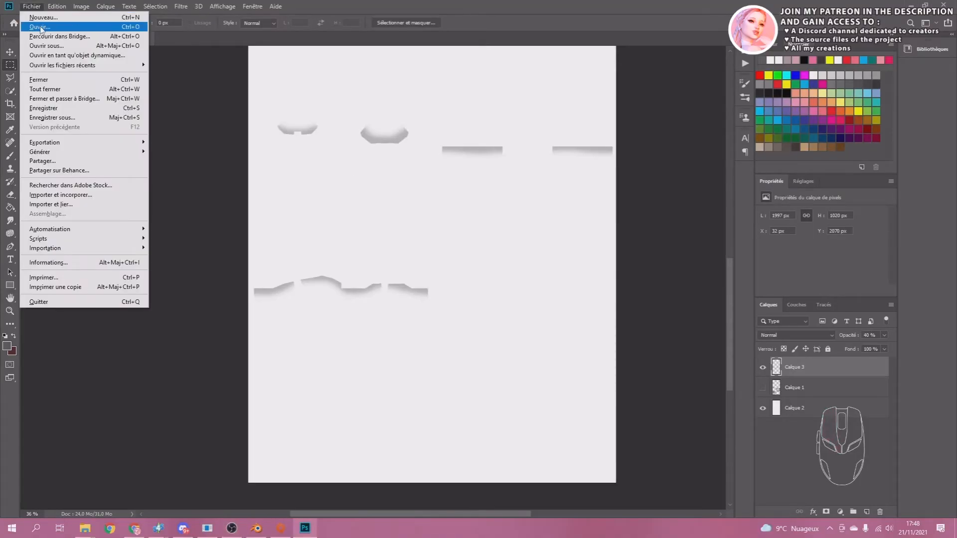
left_click(39, 27)
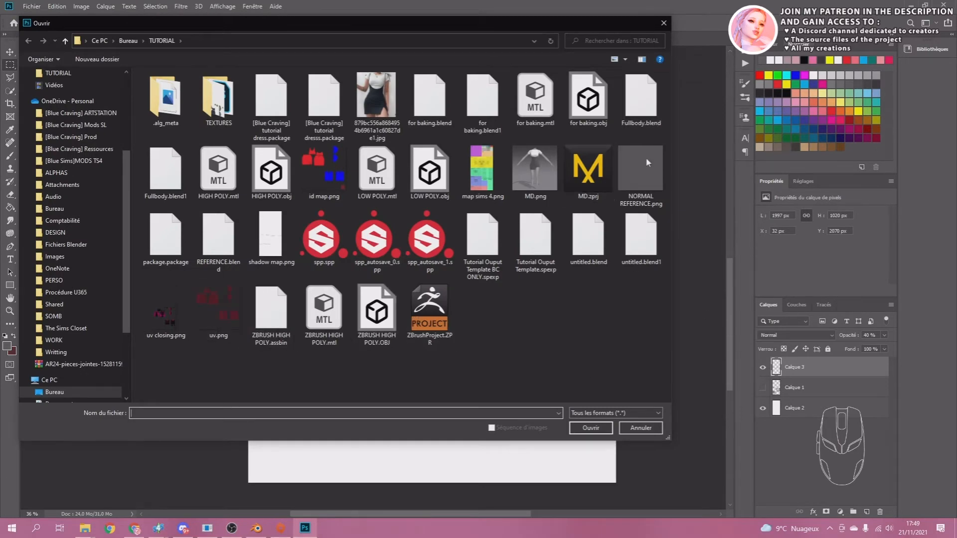
left_click(639, 201)
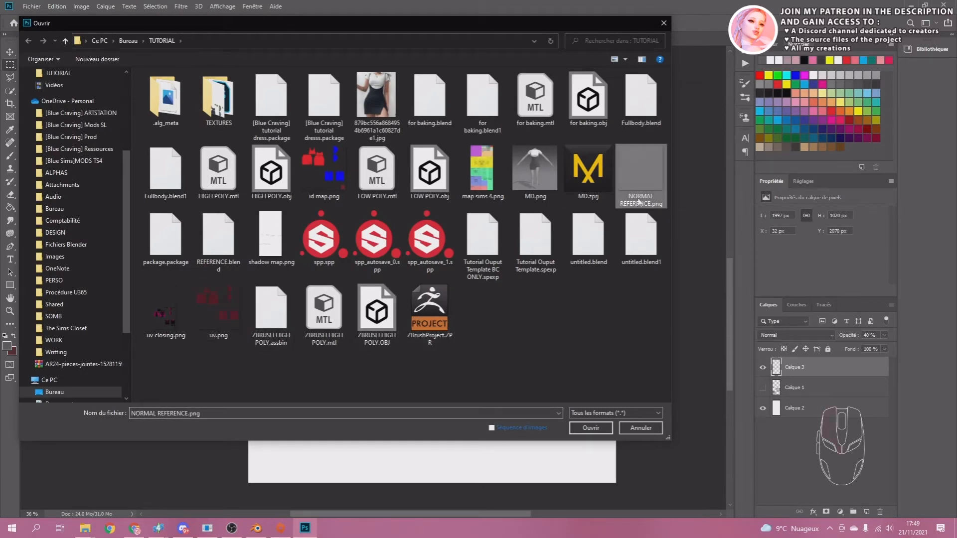
left_click(591, 428)
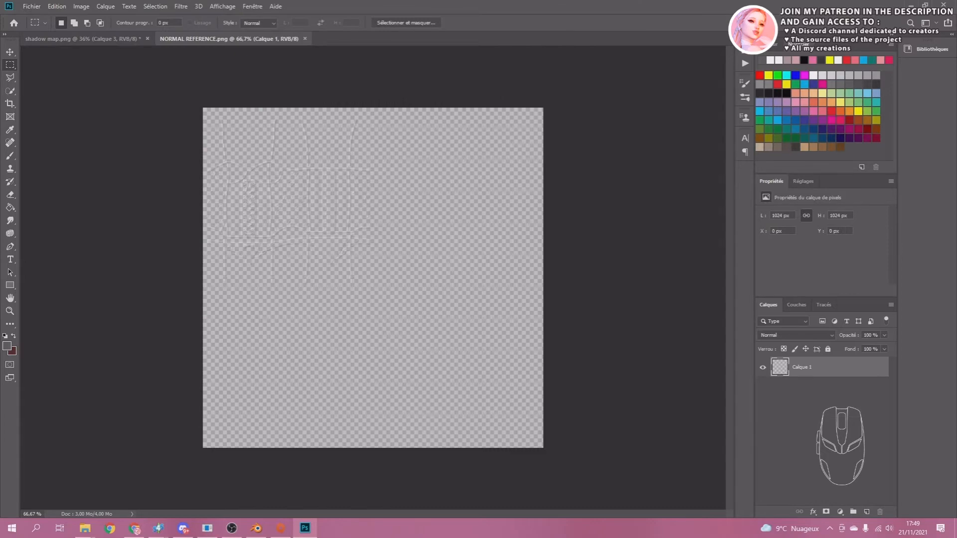
Open the baked normal map NORMALS.png from the TEXTURES folder.
left_click(34, 7)
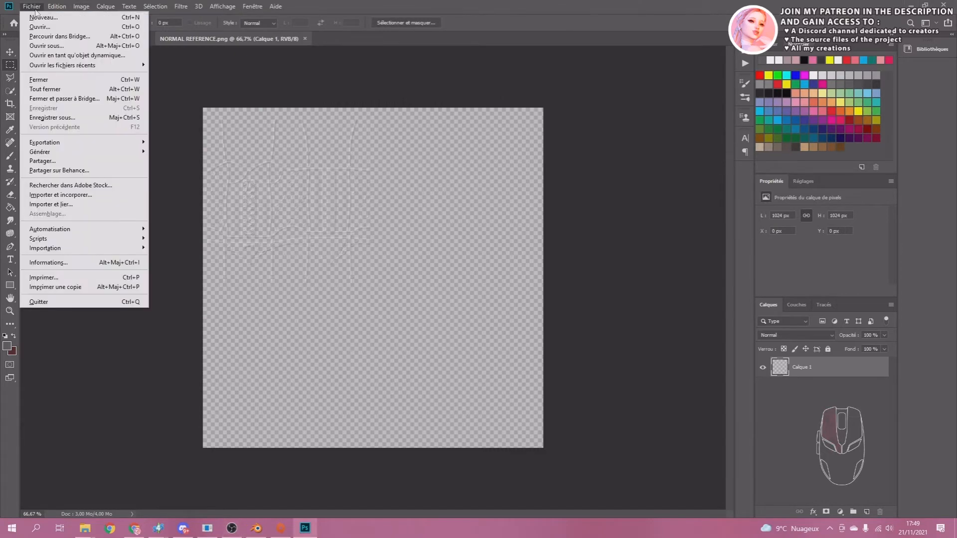
left_click(43, 25)
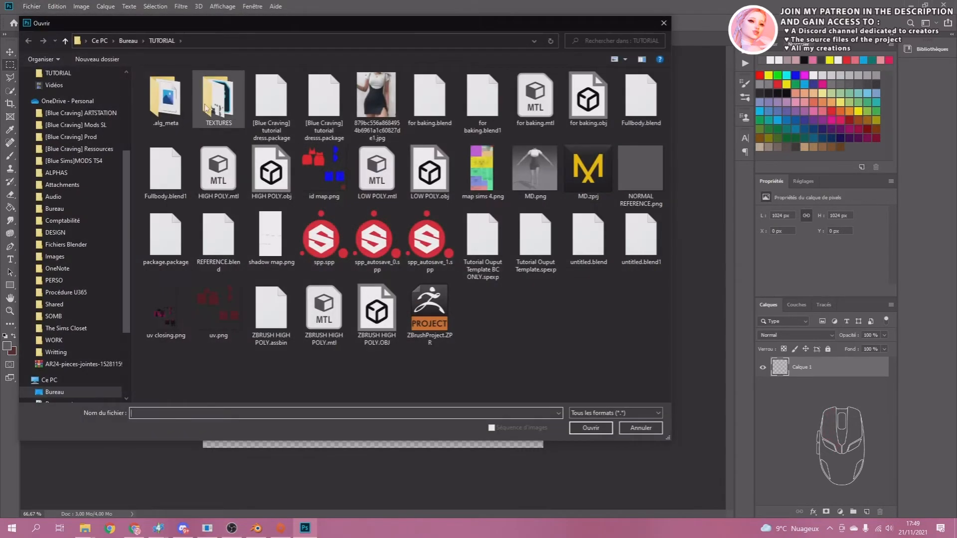
double_click(207, 109)
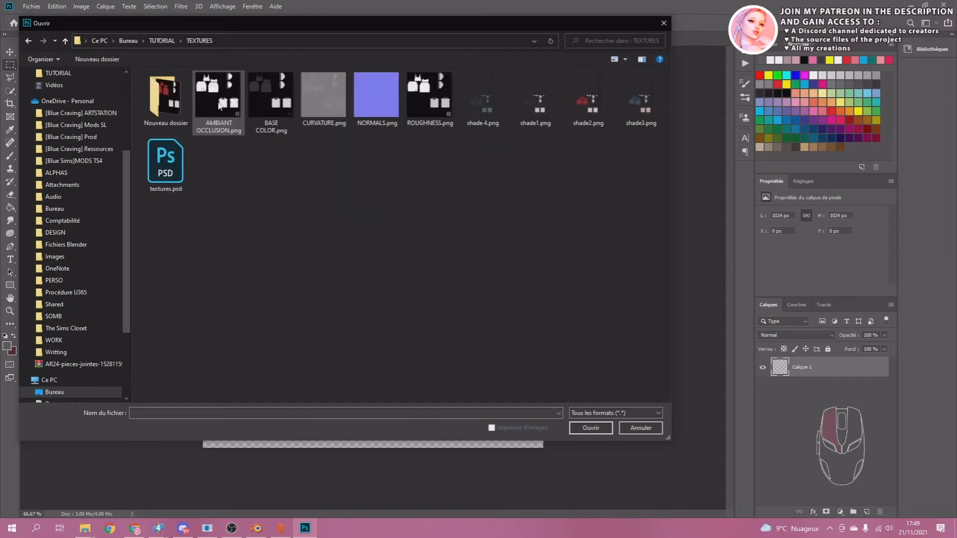
double_click(380, 100)
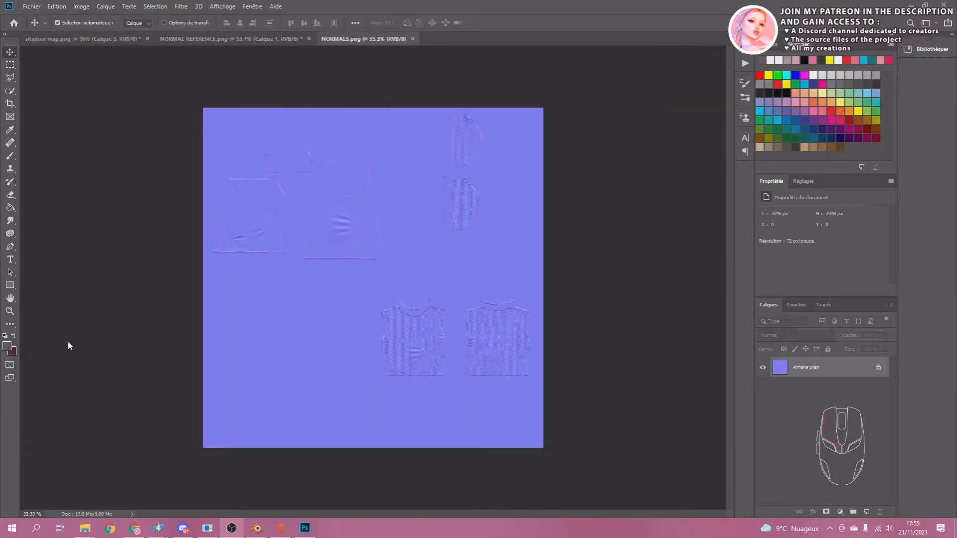
Resize the NORMALS.png image to 1024 × 1024 pixels.
left_click(81, 7)
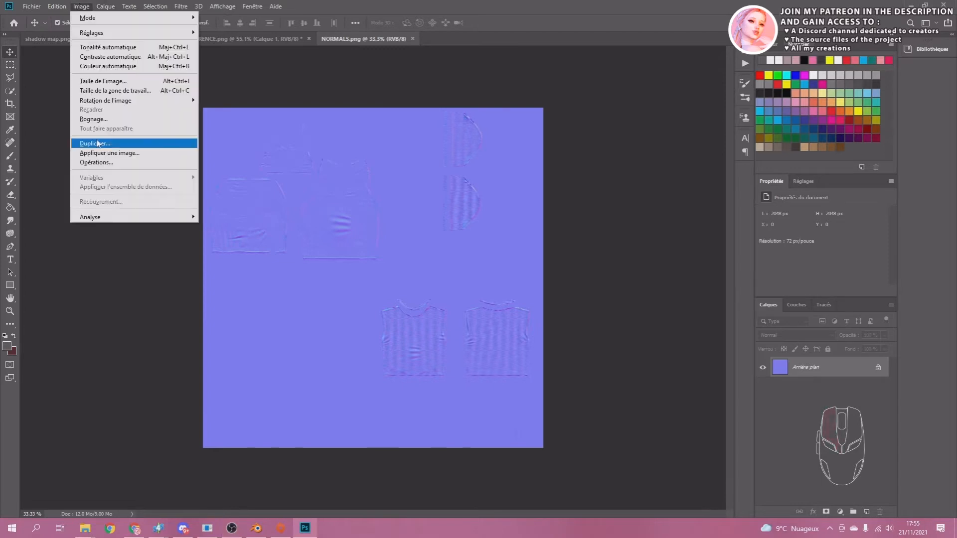
left_click(90, 82)
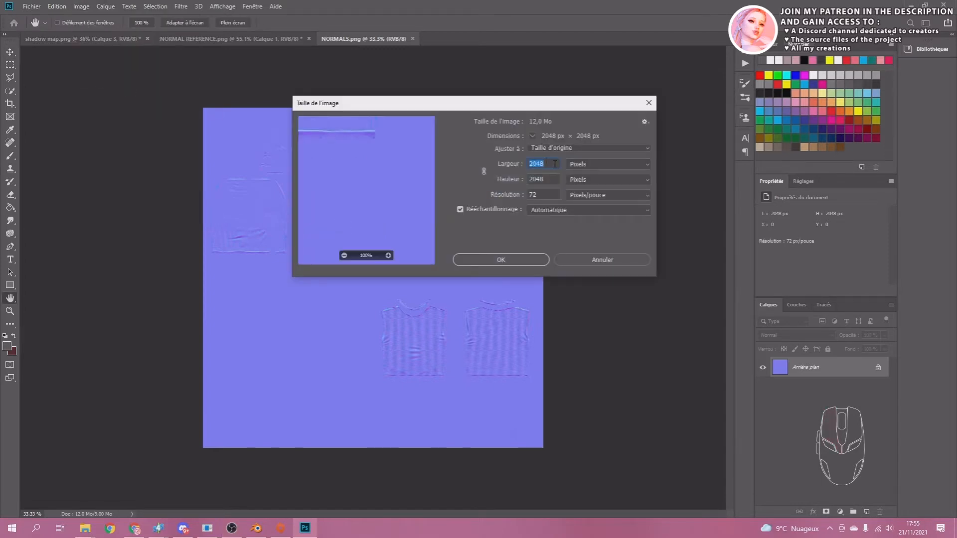
type("1024")
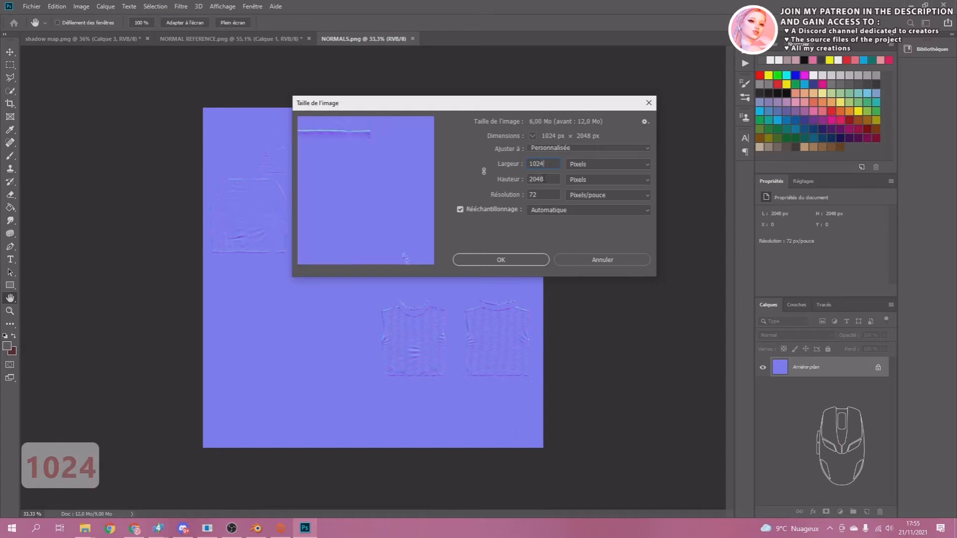
double_click(540, 179)
type("1024")
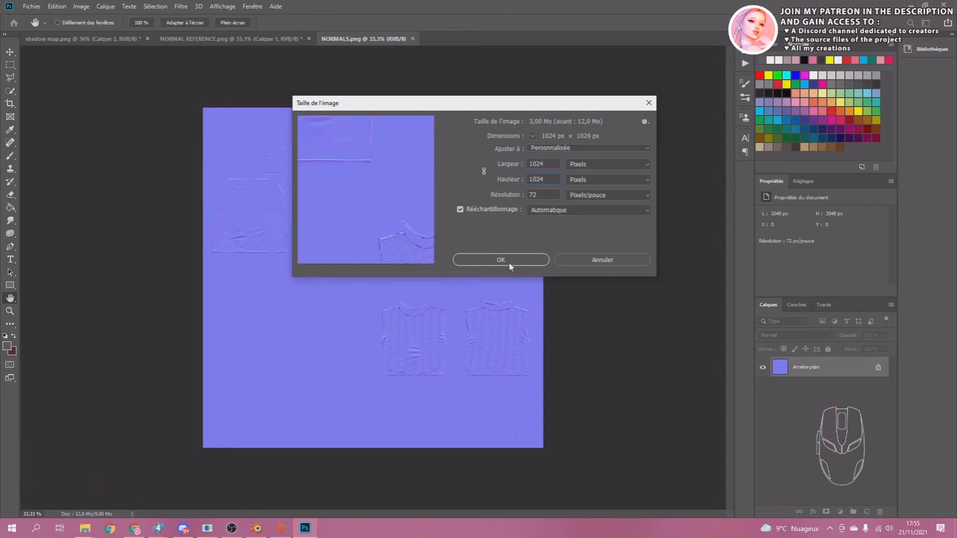
left_click_drag(546, 165, 524, 178)
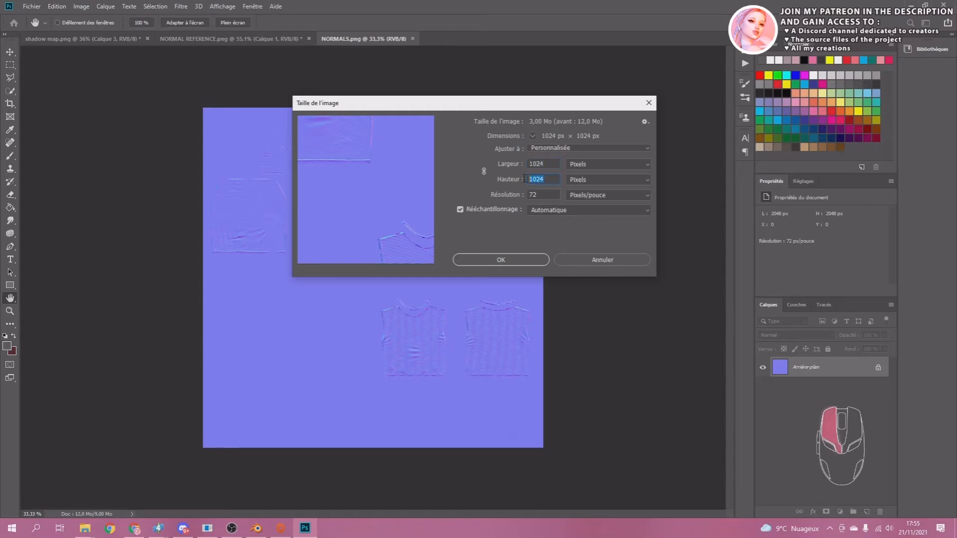
left_click(493, 260)
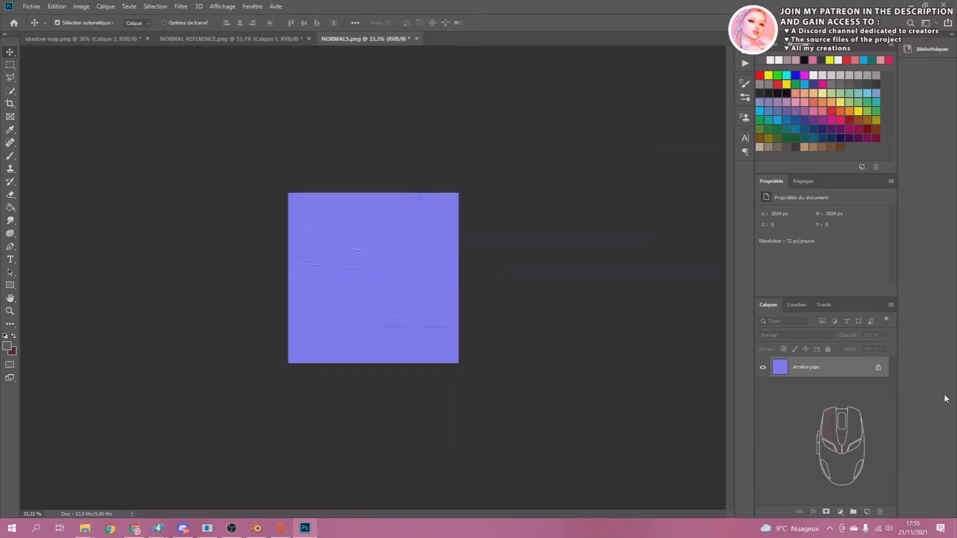
Isolate the green channel (Vert) of NORMALS.png and copy its entire contents.
left_click(798, 305)
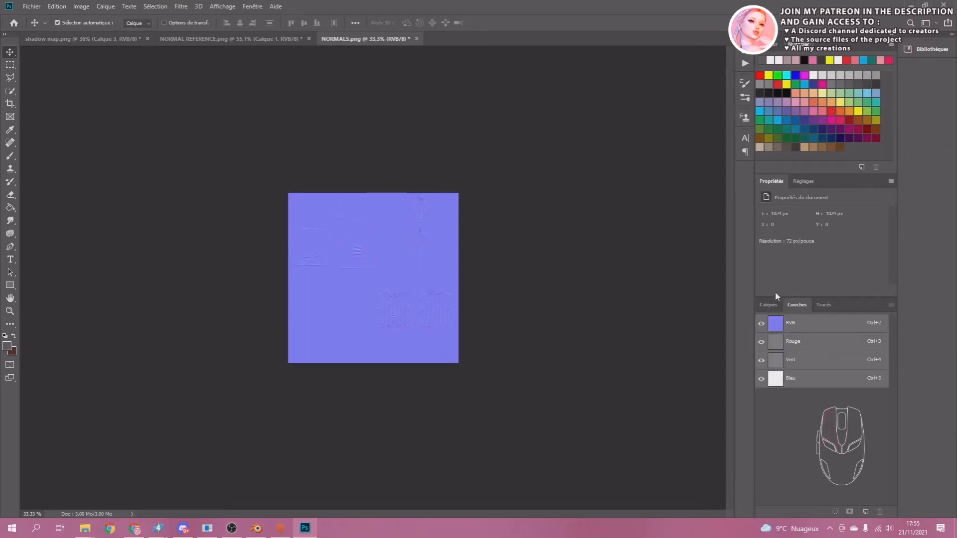
left_click(800, 364)
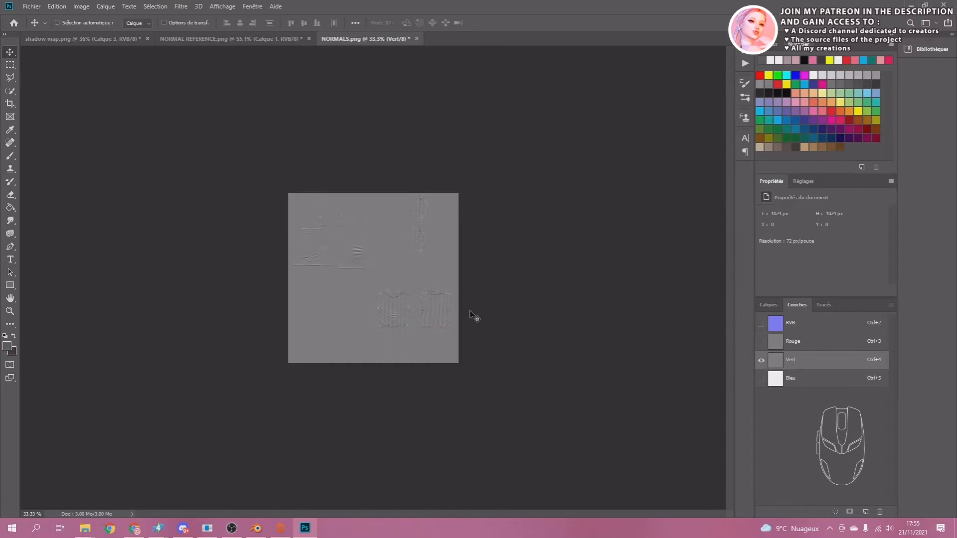
key("ctrl+a")
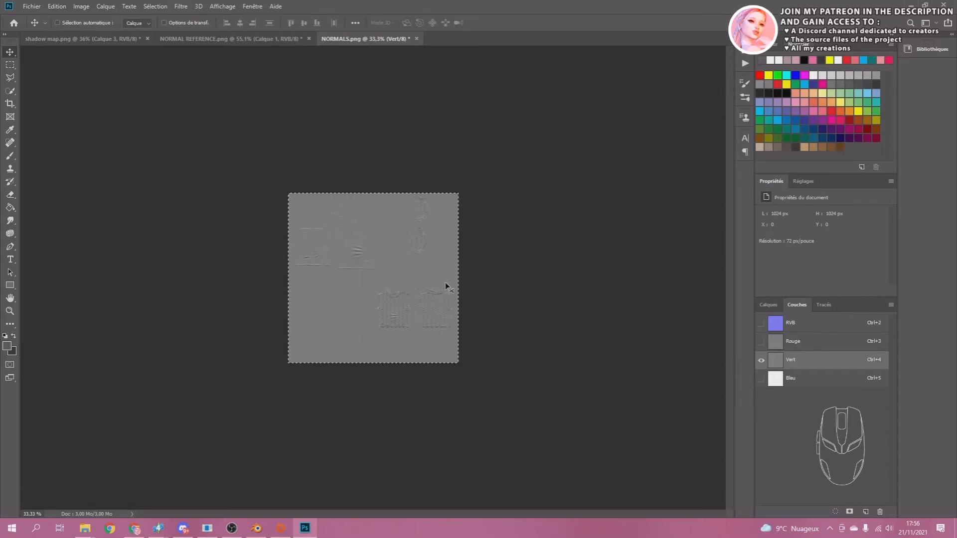
key("ctrl+c")
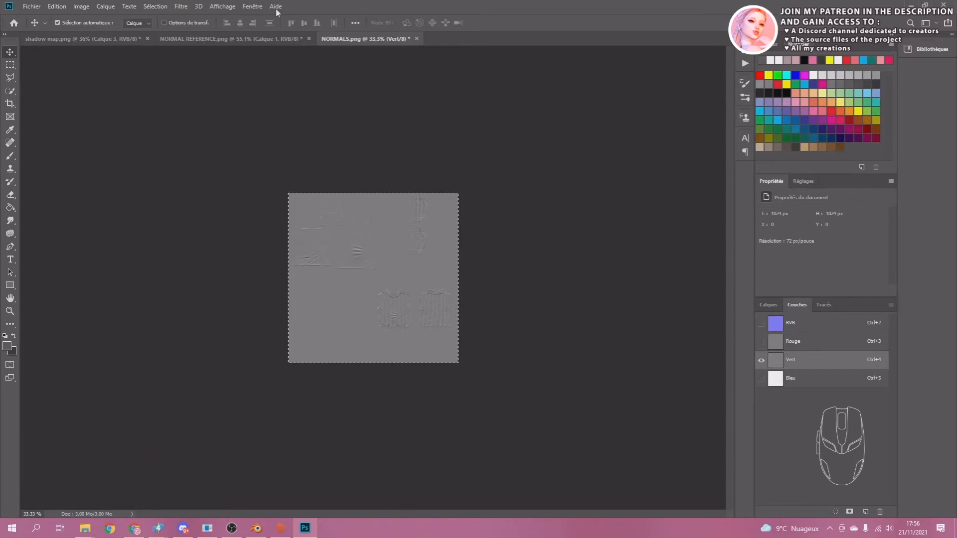
Paste the copied green channel into NORMAL REFERENCE.png as a new layer.
left_click(191, 40)
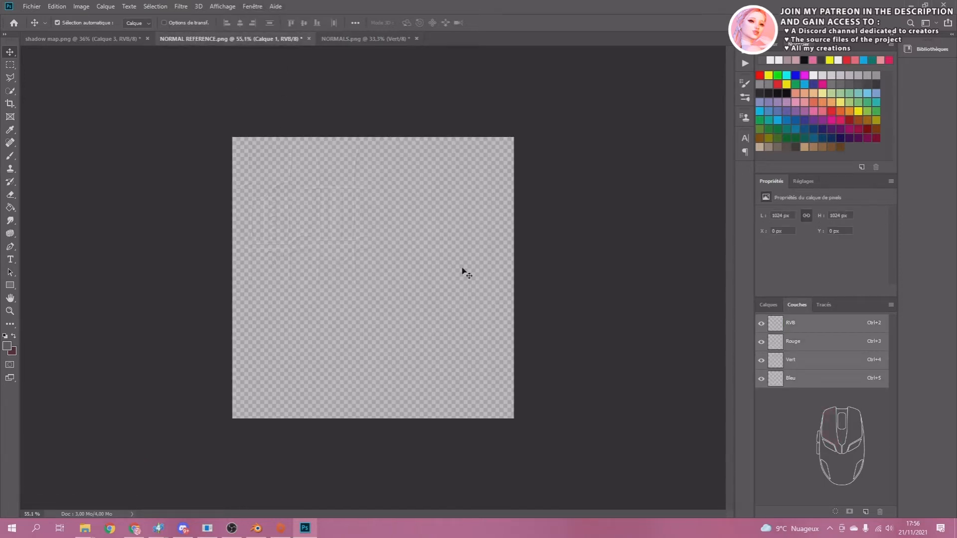
left_click(767, 305)
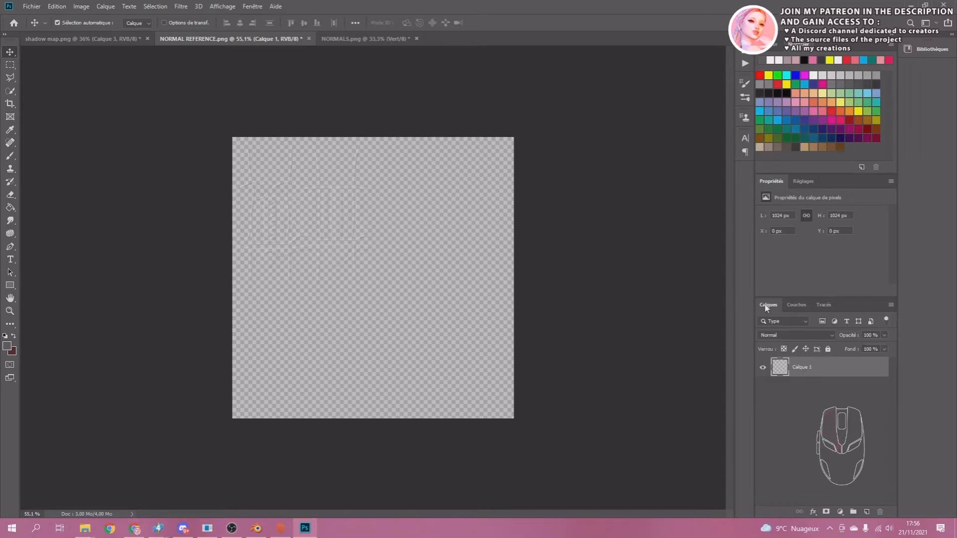
key("ctrl+a")
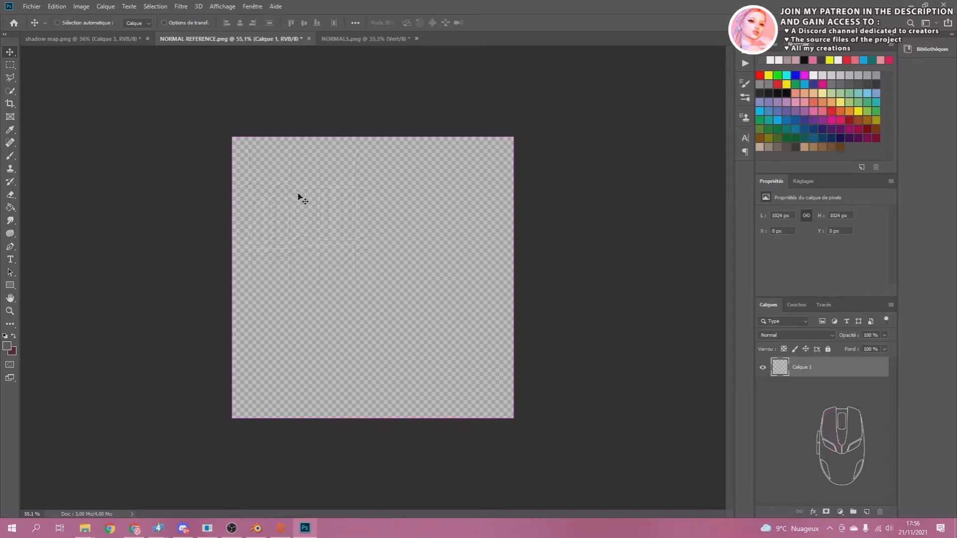
key("ctrl+v")
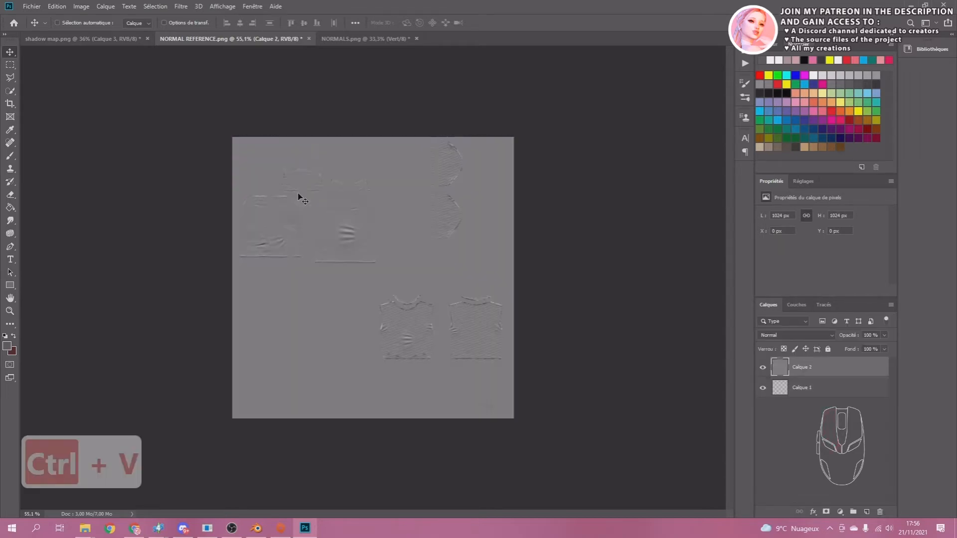
left_click(232, 528)
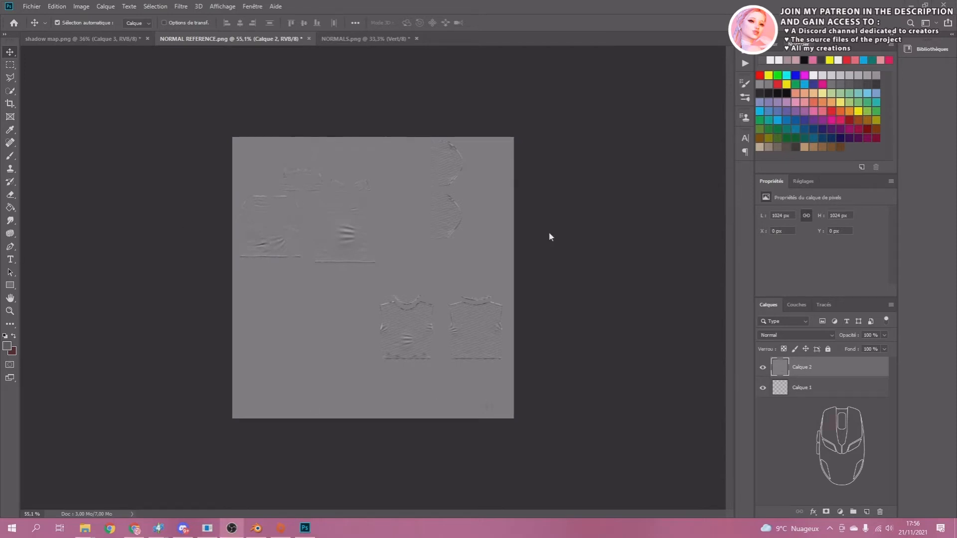
Isolate the red channel (Rouge) of NORMALS.png and copy its entire contents.
left_click(344, 38)
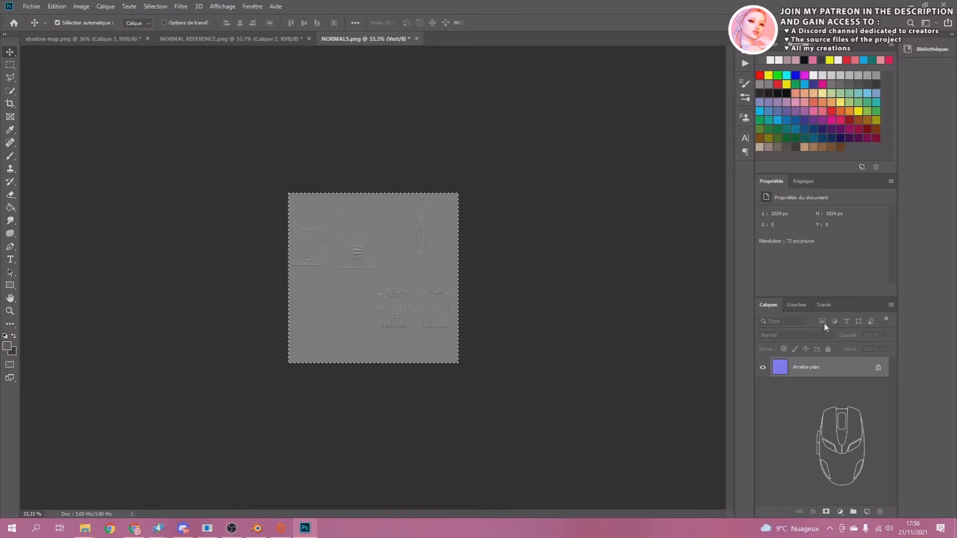
left_click(796, 303)
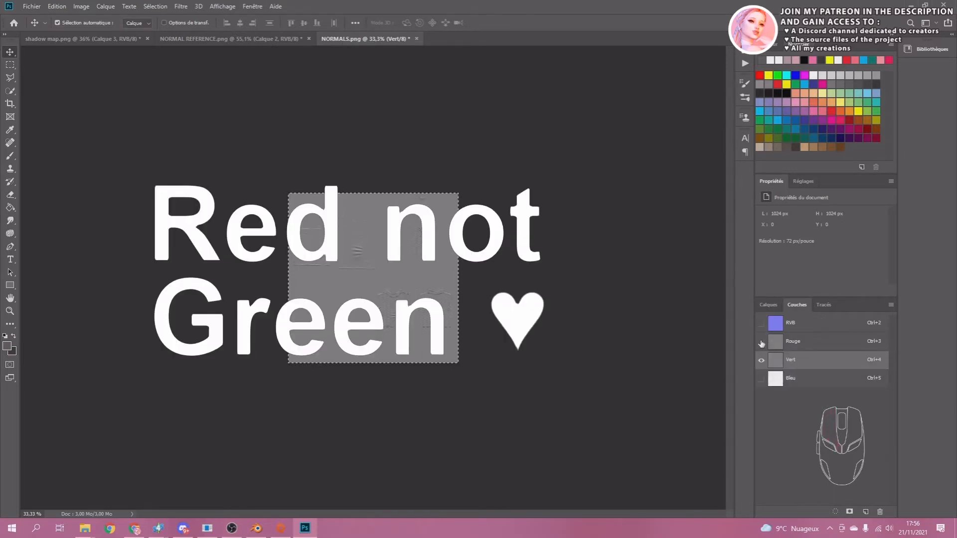
left_click(793, 342)
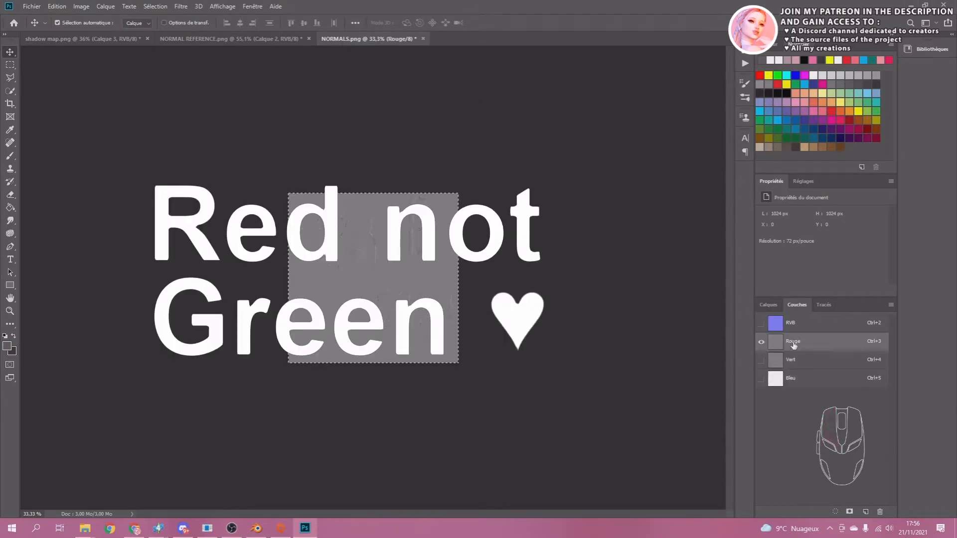
key("ctrl+a")
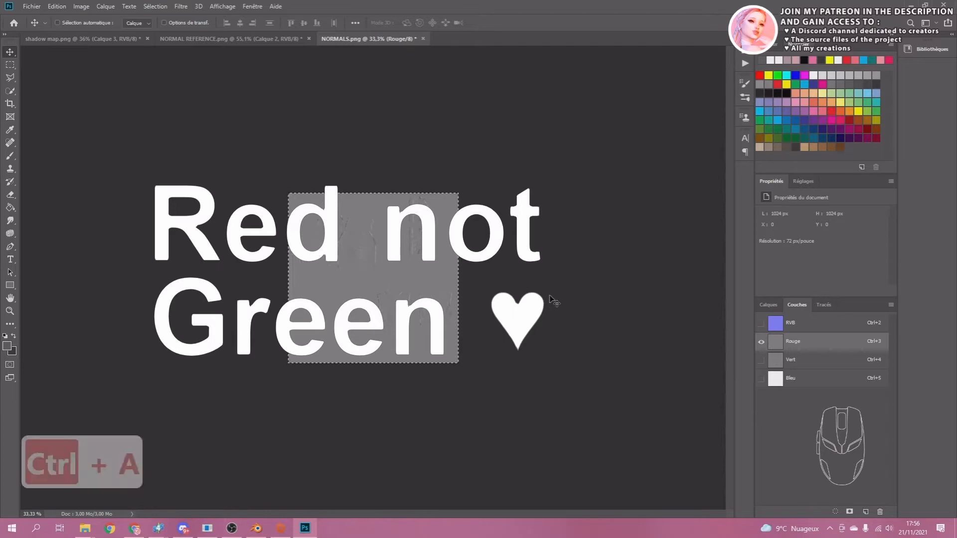
key("ctrl+c")
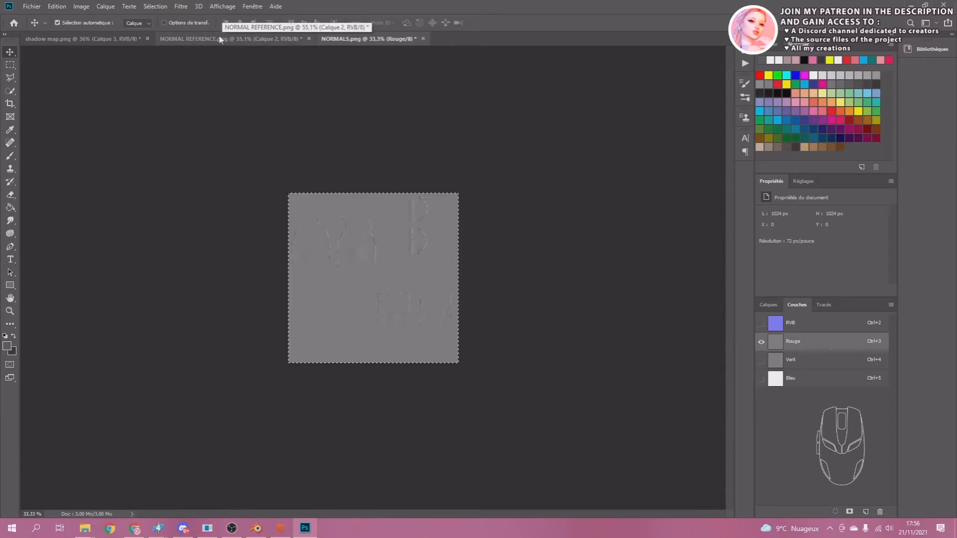
Add a layer mask to Calque 2 in NORMAL REFERENCE.png and paste the copied red channel into the mask.
left_click(184, 40)
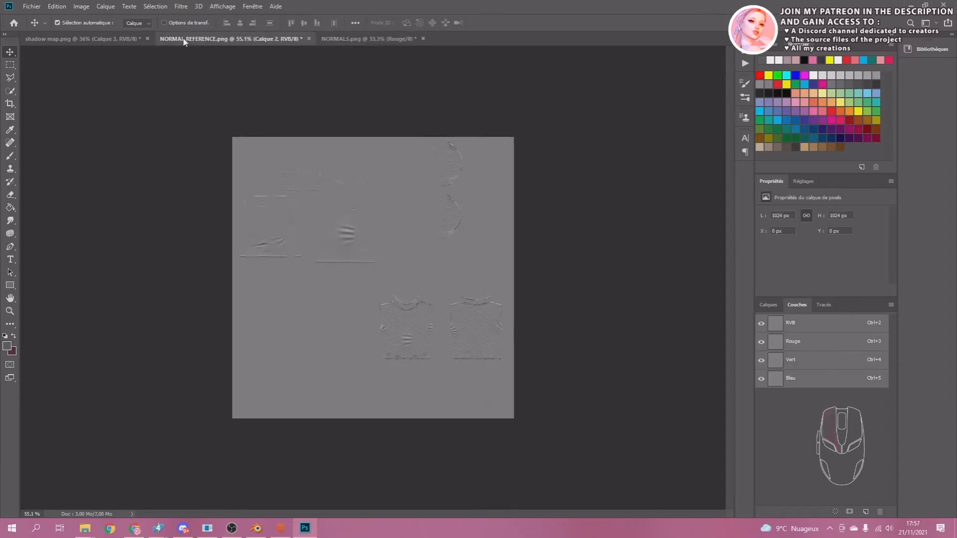
left_click(767, 307)
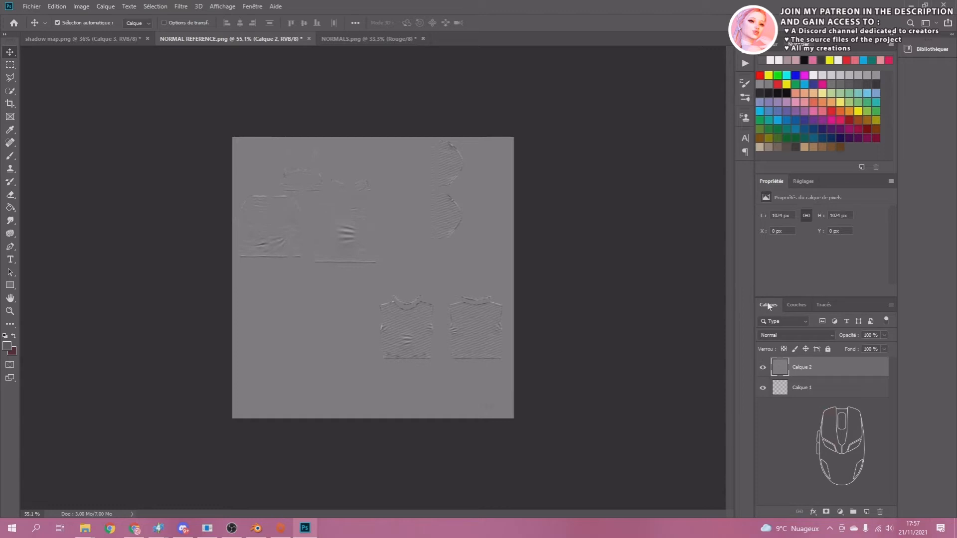
left_click(826, 512)
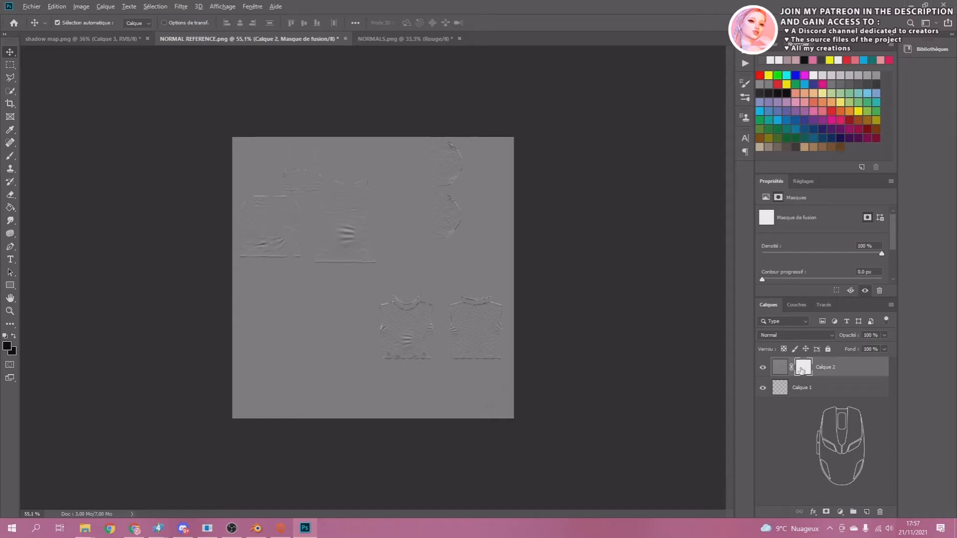
left_click(801, 369, "alt")
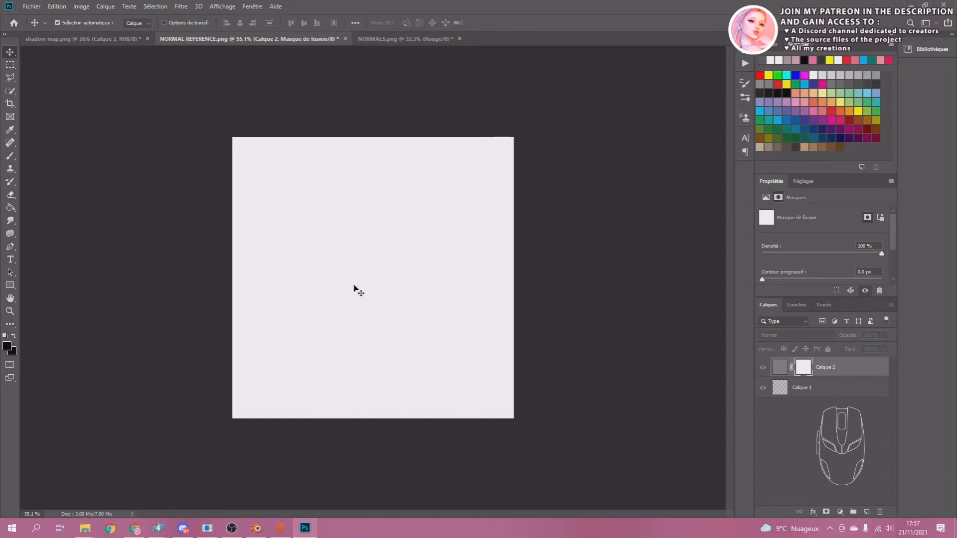
key("ctrl")
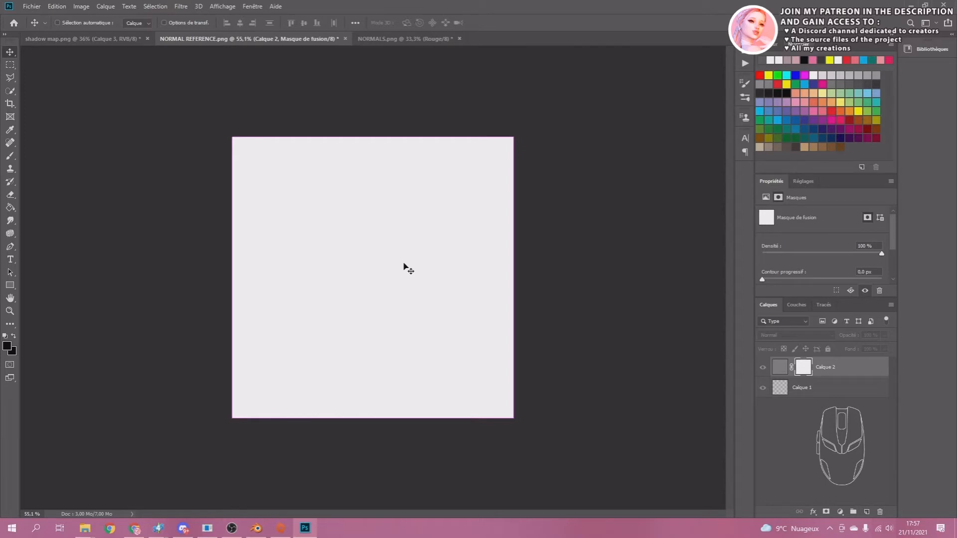
key("ctrl+v")
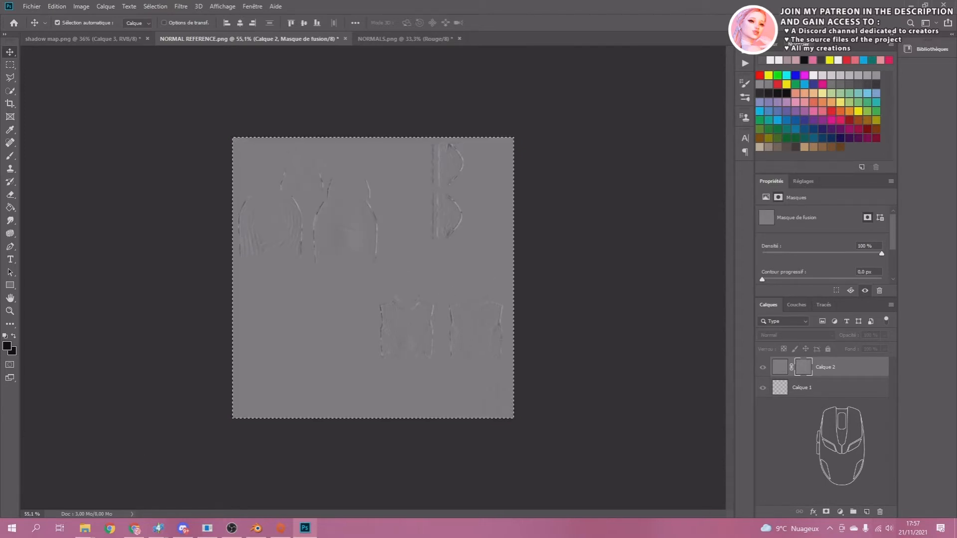
left_click(606, 348)
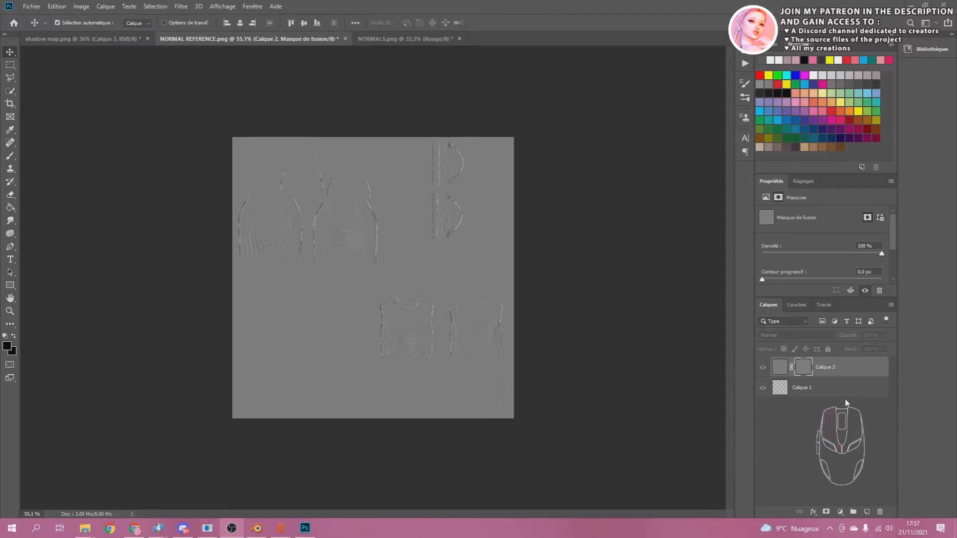
Delete the original Calque 1 layer beneath the masked layer.
left_click(803, 391)
right_click(803, 391)
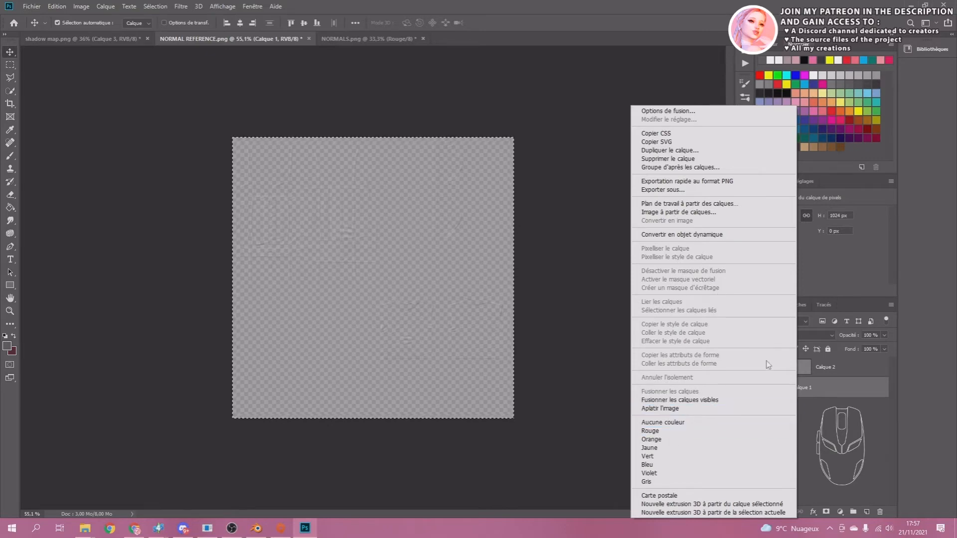
left_click(657, 159)
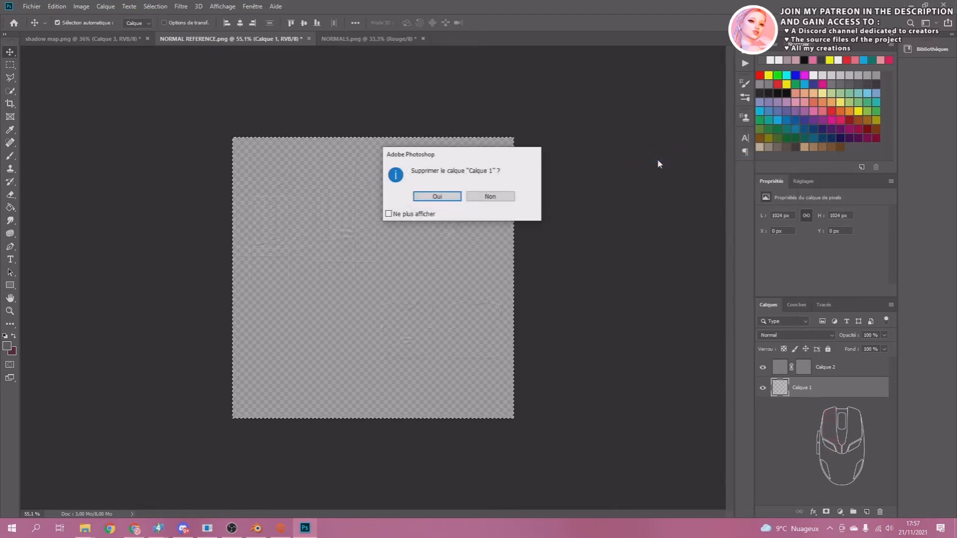
left_click(437, 197)
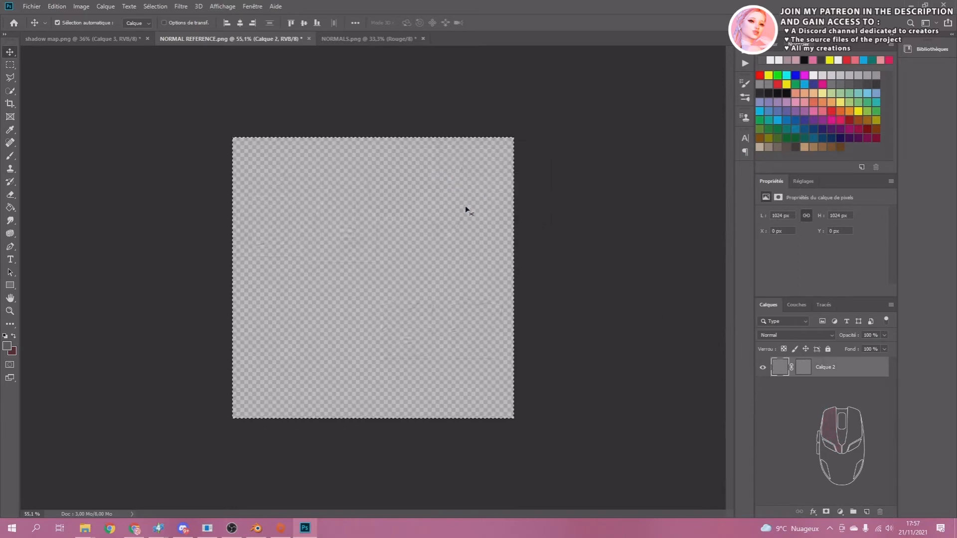
Apply the layer mask of Calque 2 to its layer.
left_click(803, 368)
right_click(803, 369)
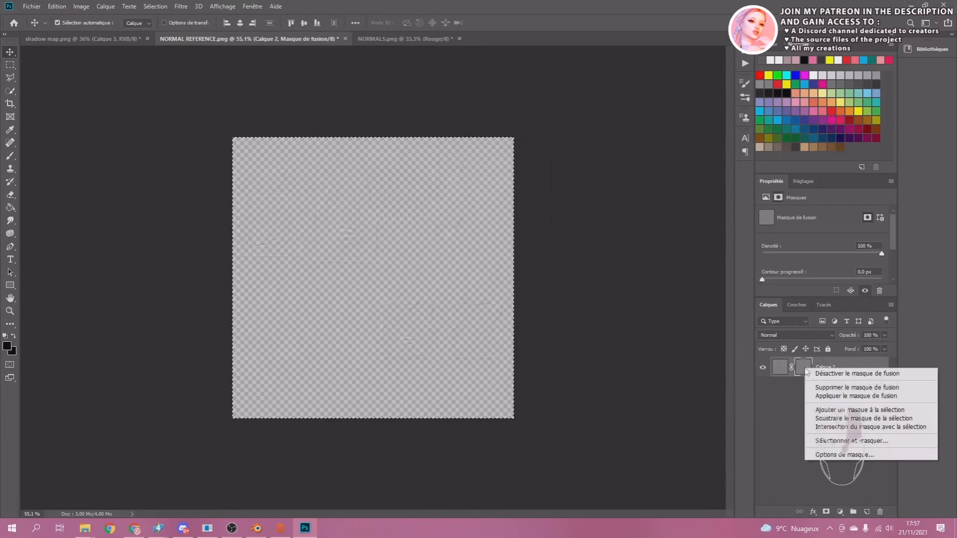
left_click(837, 397)
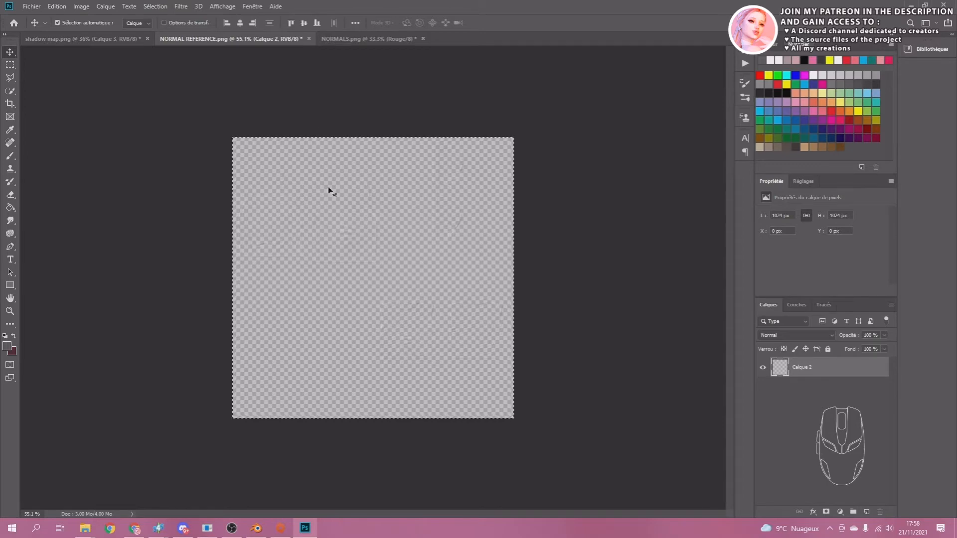
Save the image as a PNG copy named Normal map in the TUTORIAL folder.
key("ctrl+c")
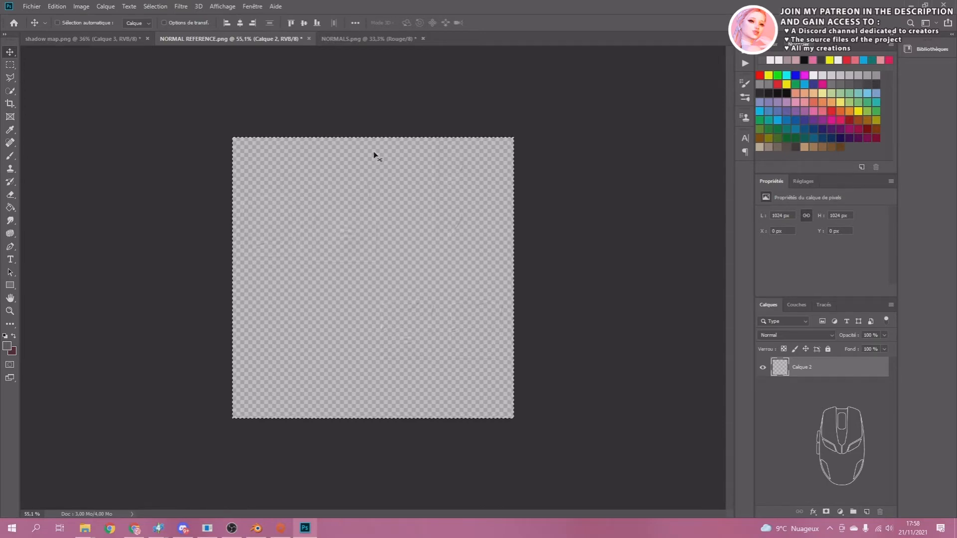
key("ctrl+shift+s")
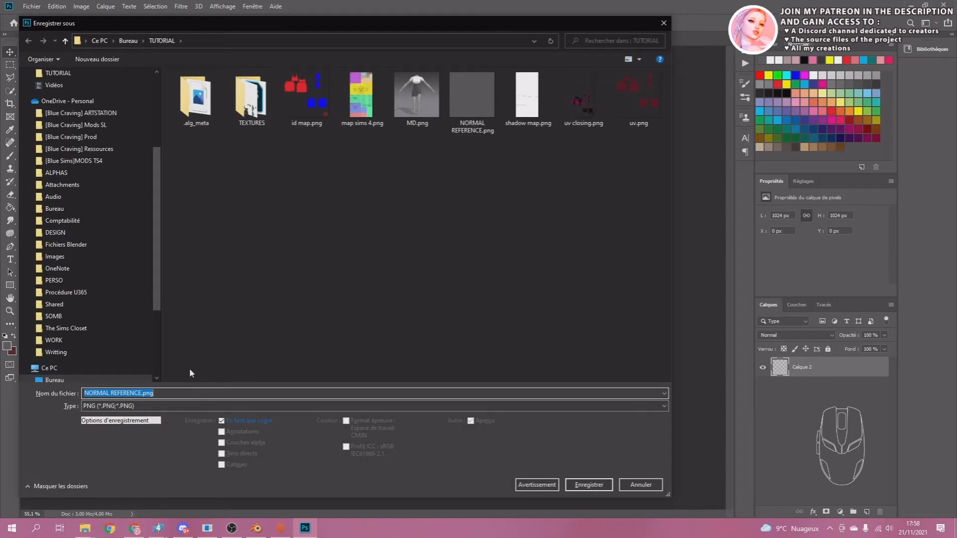
type("N")
type("ormal ma")
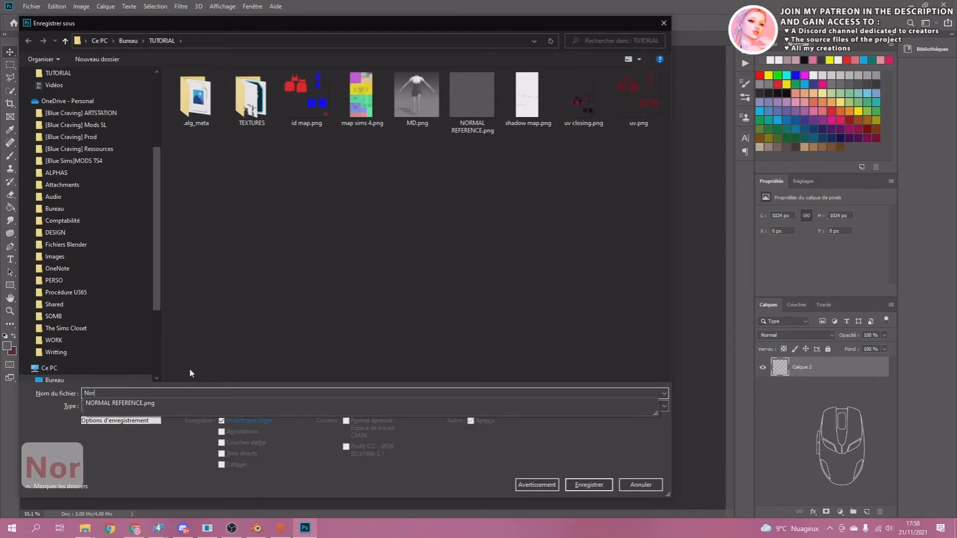
type("p")
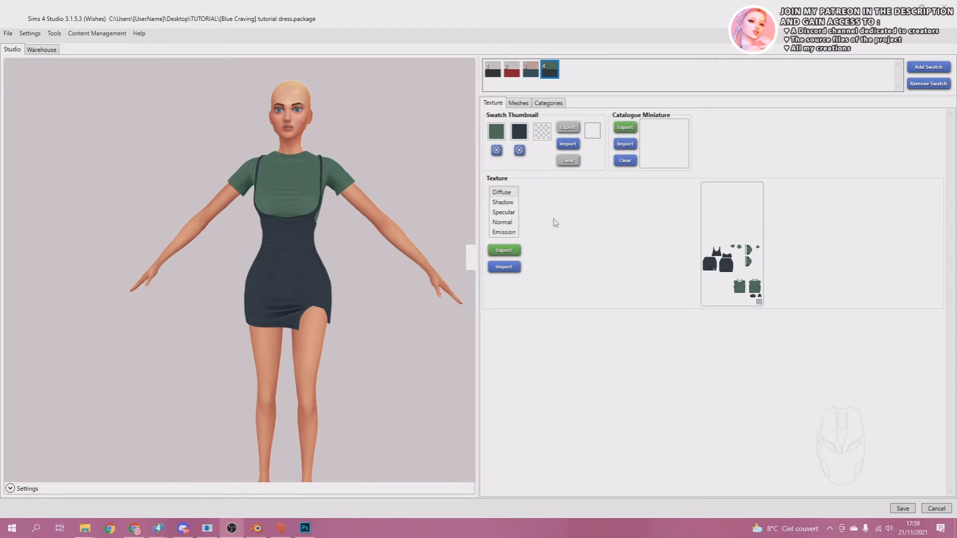
Switch to Sims 4 Studio and import Normal map.png from the TUTORIAL folder as the fourth swatch's Normal texture.
left_click(500, 222)
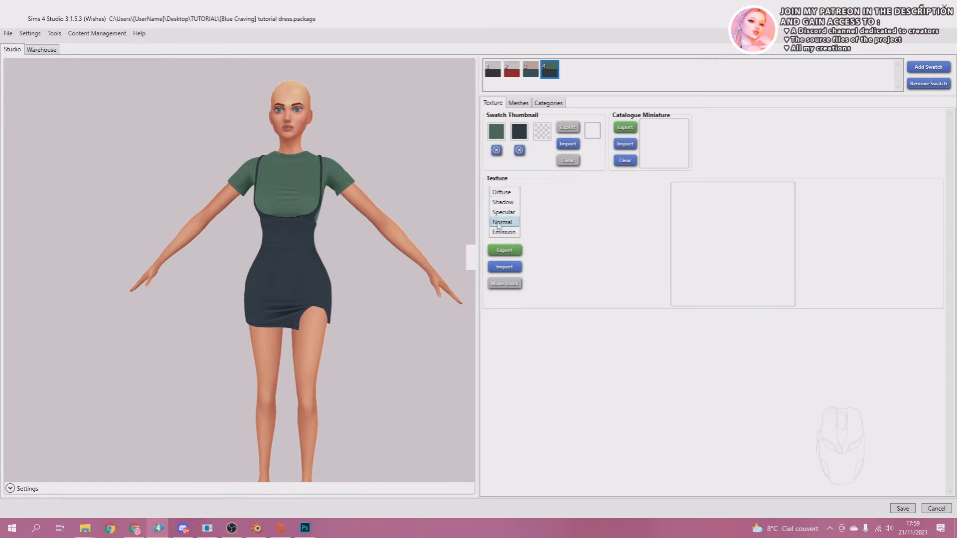
left_click(503, 267)
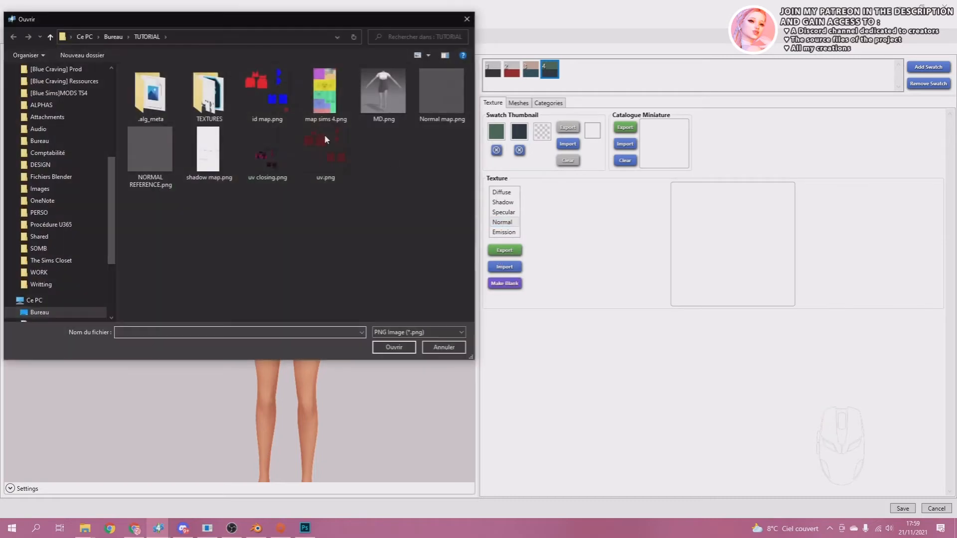
double_click(435, 100)
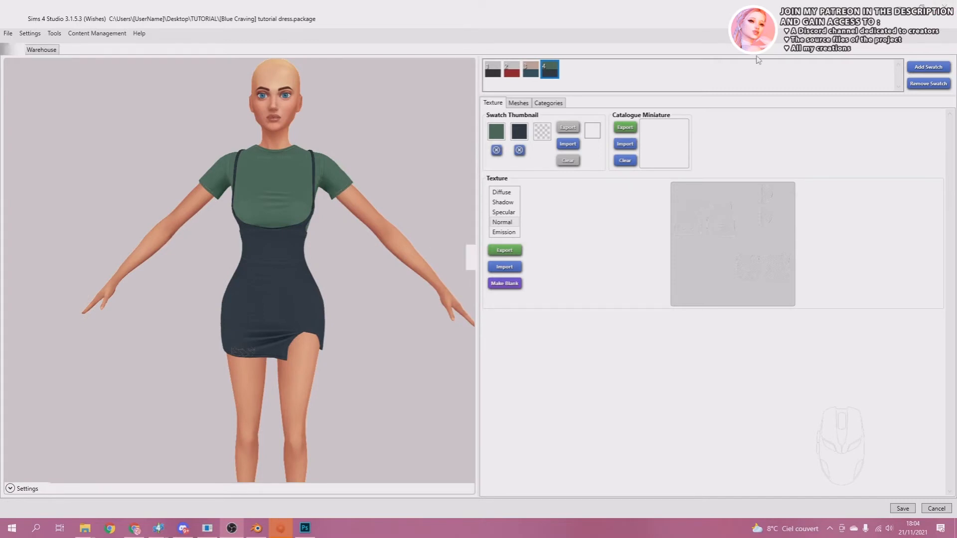
Enable Aîné and Ados as appropriate ages in the fourth swatch's category settings.
left_click(547, 105)
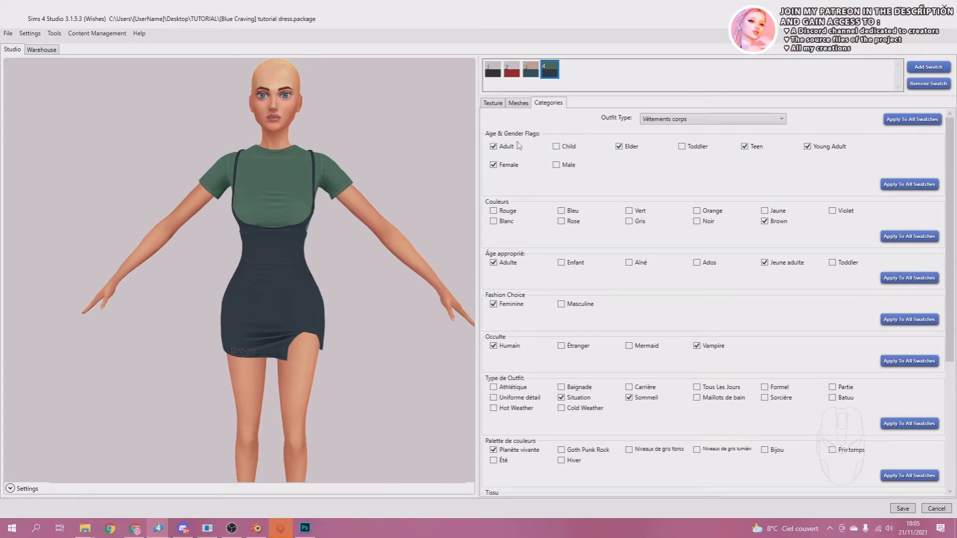
scroll(755, 164, "down", 2)
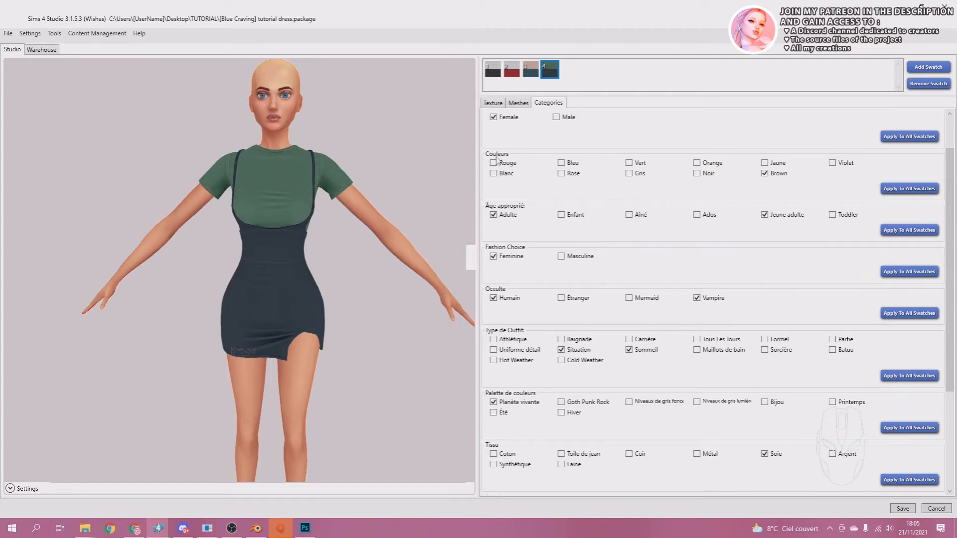
scroll(543, 184, "down", 2)
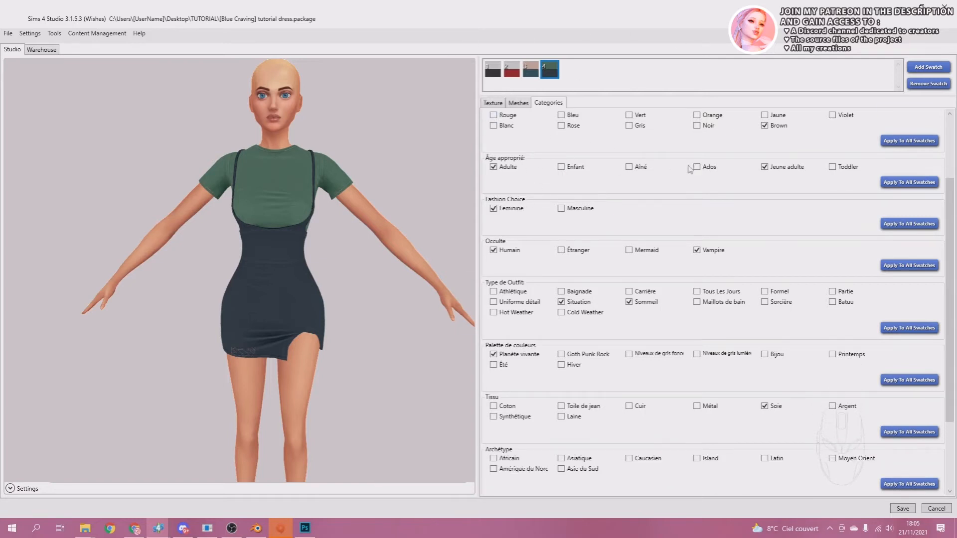
left_click(643, 170)
left_click(698, 167)
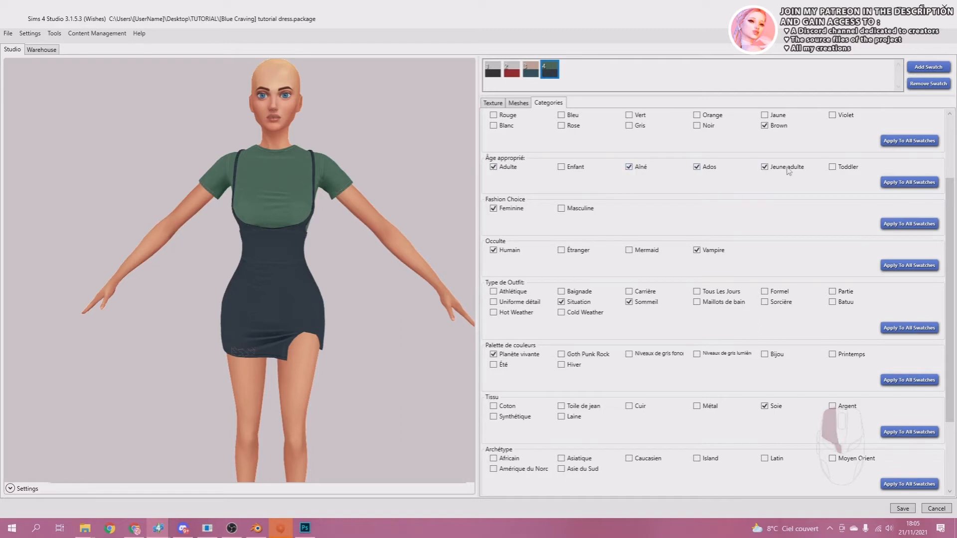
scroll(603, 194, "down", 2)
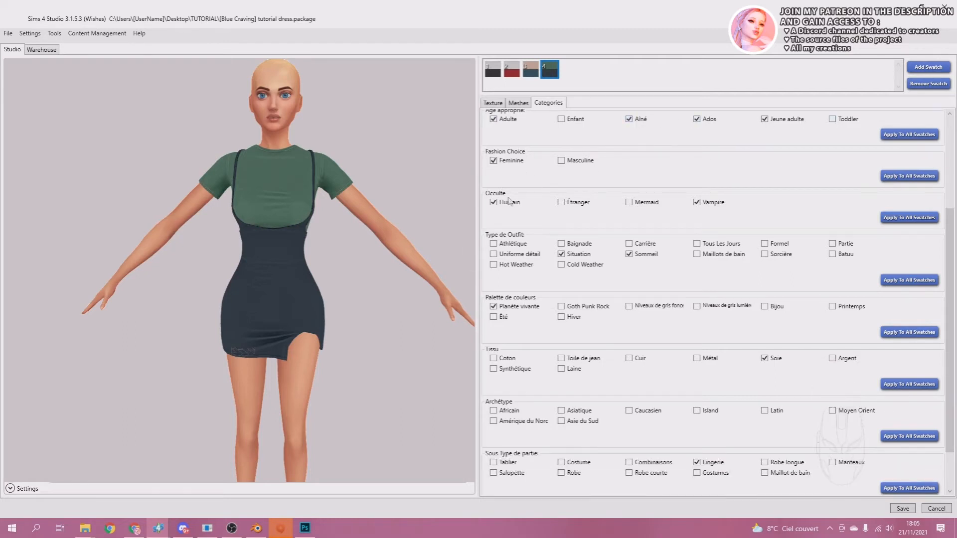
scroll(513, 202, "down", 1)
scroll(728, 188, "down", 1)
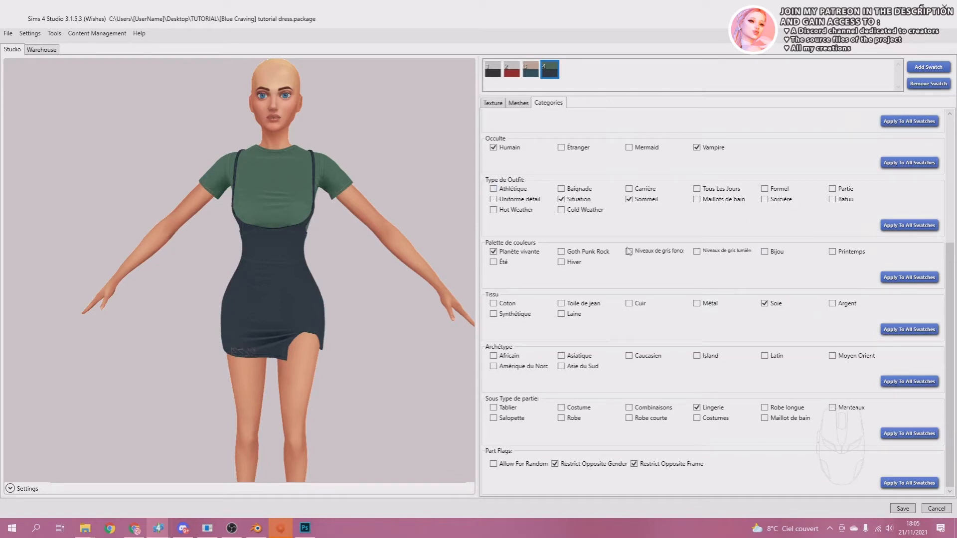
Enable Hot Weather, Cold Weather, Carrière, Tous Les Jours, Formel and Partie as the fourth swatch's outfit types and disable Sommeil.
left_click(493, 210)
left_click(561, 210)
left_click(629, 189)
left_click(629, 199)
left_click(696, 189)
left_click(764, 189)
left_click(832, 189)
Change the fourth swatch's fabric from Soie to Coton and enable the Latin archetype.
left_click(494, 303)
left_click(764, 303)
left_click(764, 355)
Replace the Lingerie part subtype with Robe and Robe courte for the fourth swatch and save the package.
left_click(697, 407)
left_click(562, 418)
left_click(630, 419)
left_click(902, 508)
left_click(517, 291)
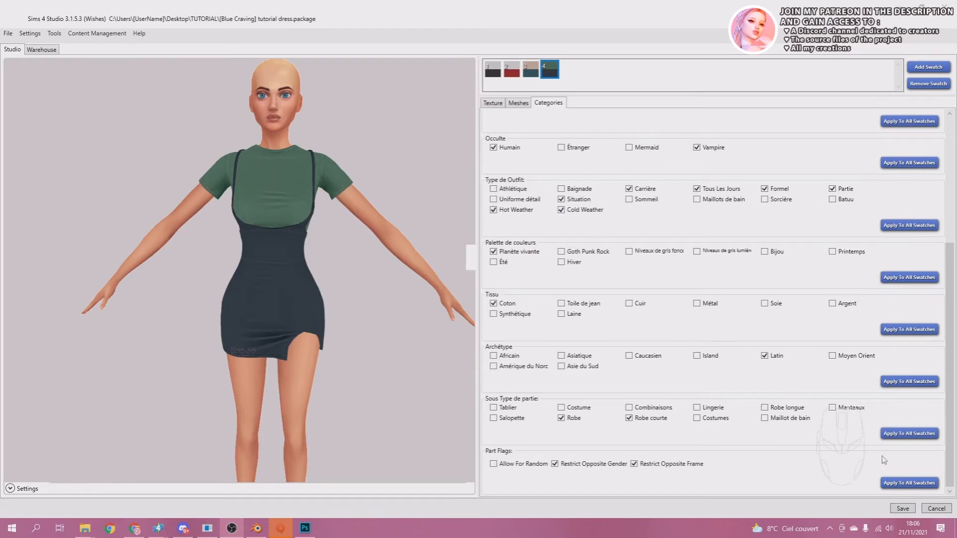
Apply the fourth swatch's part subtype, fabric and colour palette categories to all swatches.
left_click(903, 434)
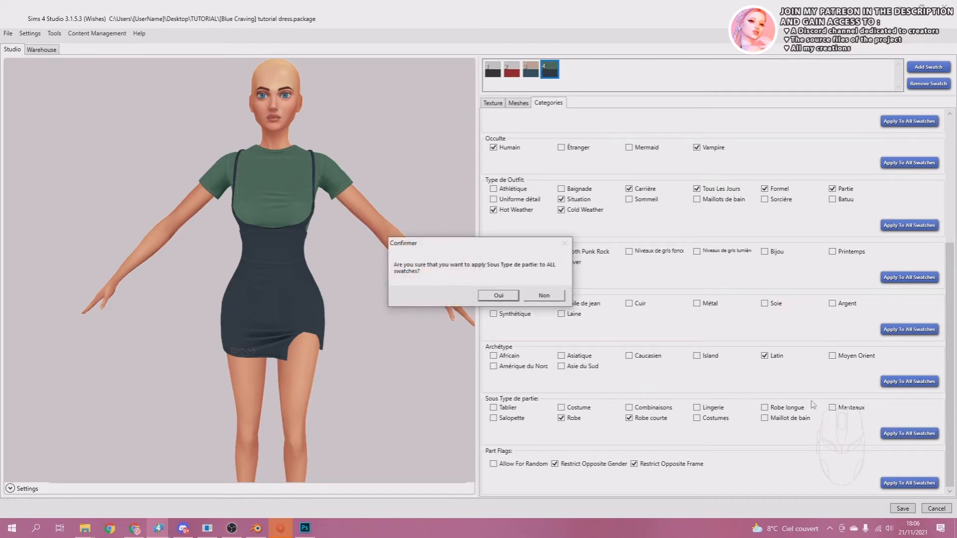
left_click(498, 296)
left_click(523, 291)
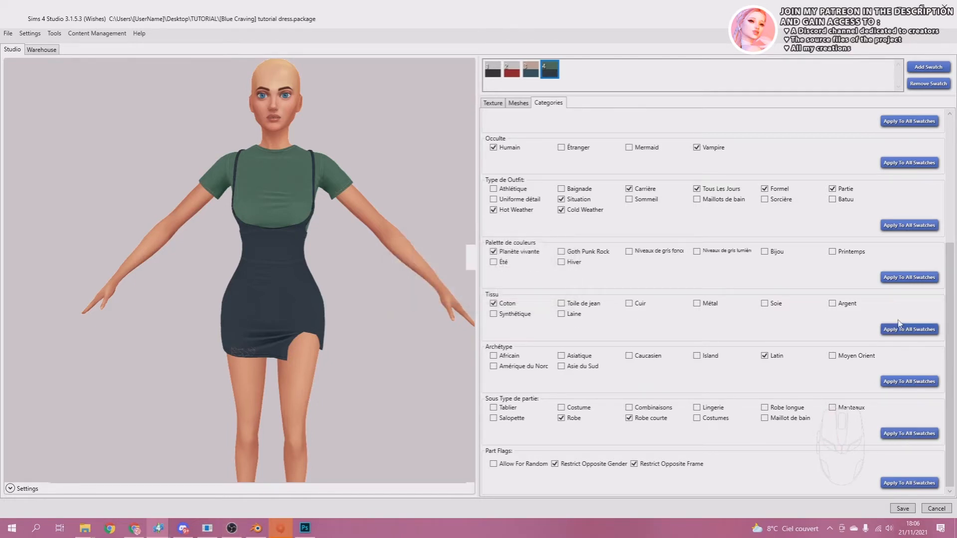
left_click(902, 329)
left_click(498, 294)
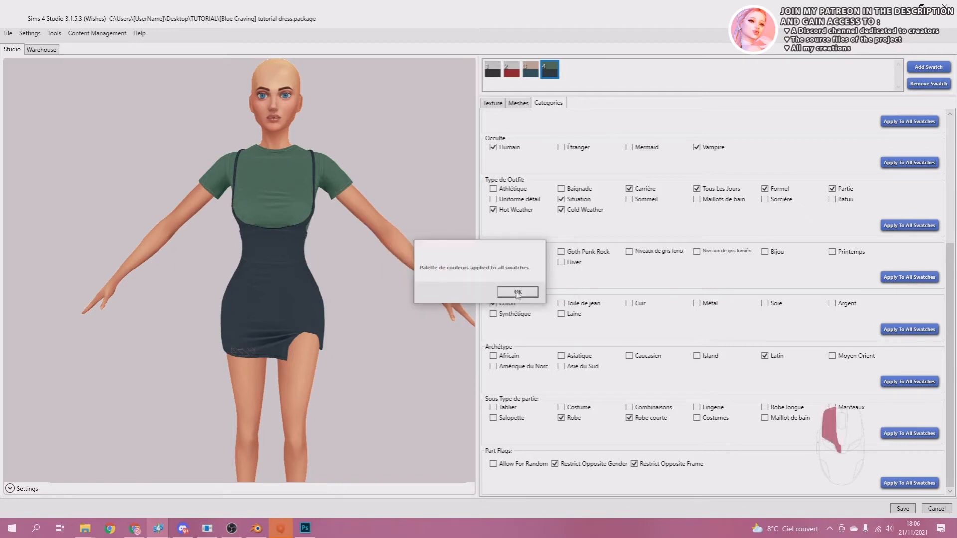
left_click(517, 292)
Tag the fourth swatch with the colours Bleu and Vert and remove its Brown tag.
scroll(517, 294, "up", 5)
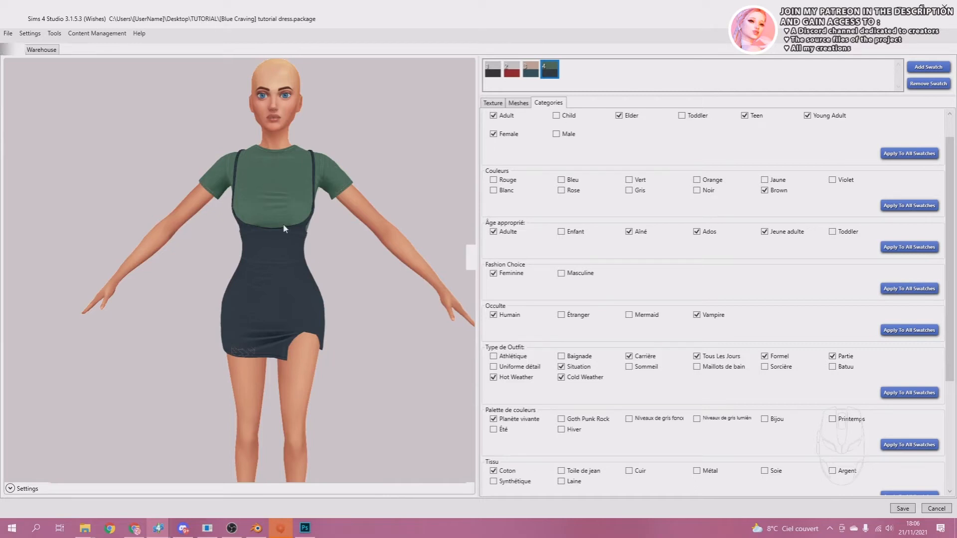
left_click(561, 180)
left_click(629, 180)
left_click(764, 190)
Tag the third swatch with the colours Bleu and Brown.
left_click(531, 70)
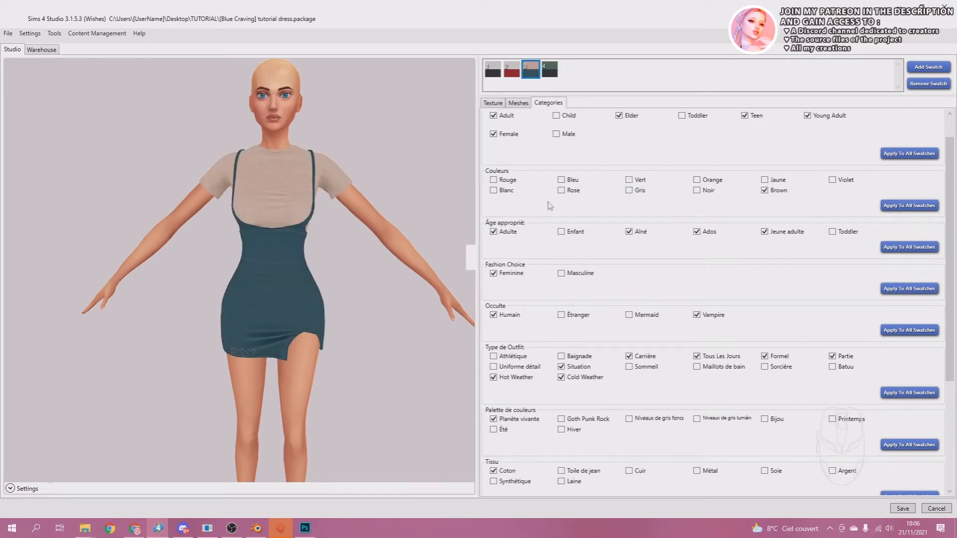
left_click(764, 191)
left_click(561, 190)
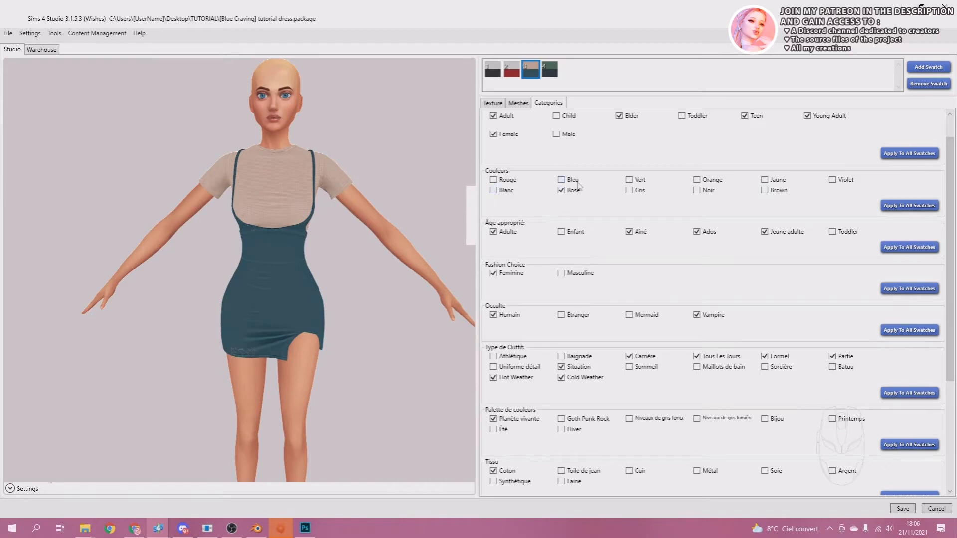
left_click(562, 180)
left_click(562, 190)
left_click(766, 193)
Tag the second swatch with the colours Gris and Rouge and remove its Brown tag.
left_click(512, 71)
left_click(629, 191)
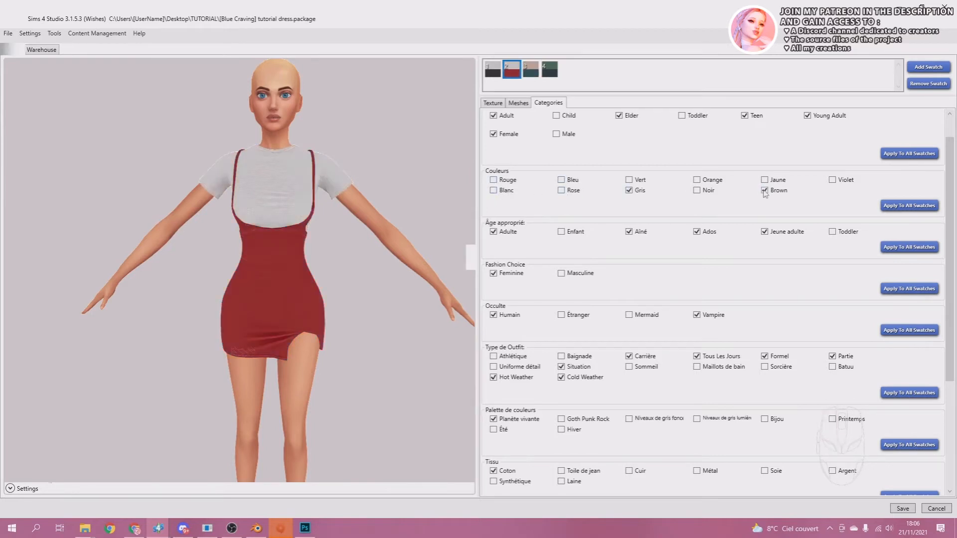
left_click(765, 191)
left_click(502, 180)
Tag the first swatch with Blanc and Noir instead of Brown, and save the package.
left_click(493, 70)
left_click(765, 191)
left_click(500, 191)
left_click(699, 191)
left_click(897, 509)
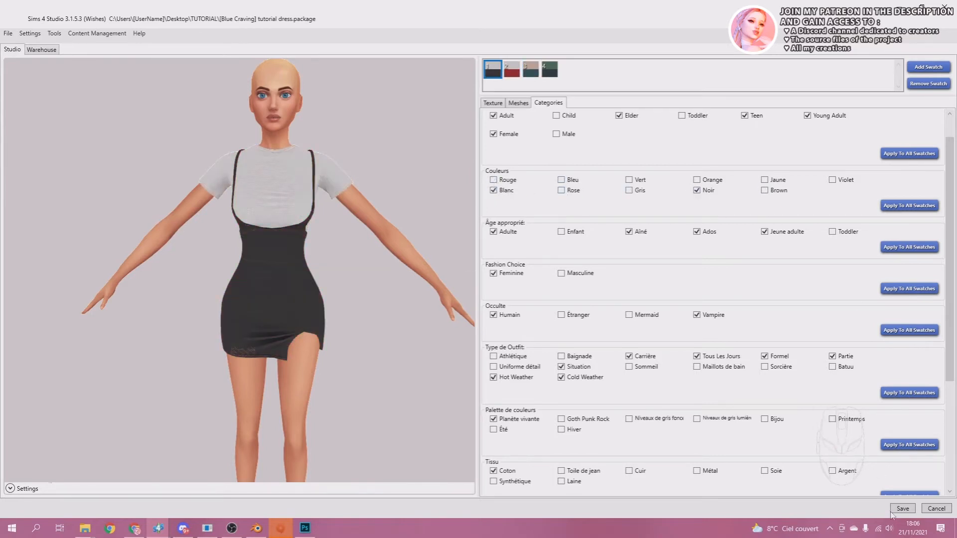
left_click(231, 528)
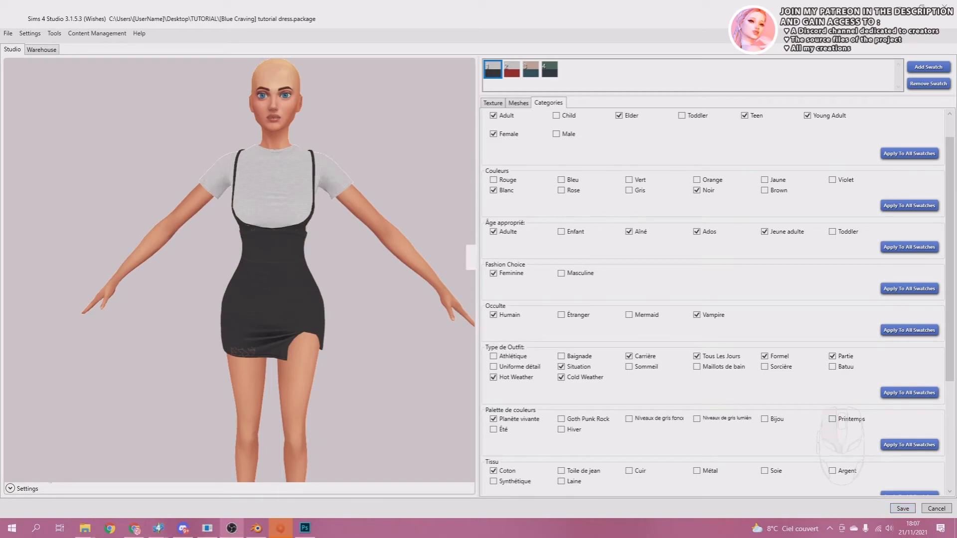
Open the level of detail choices for the first swatch's mesh.
left_click(519, 104)
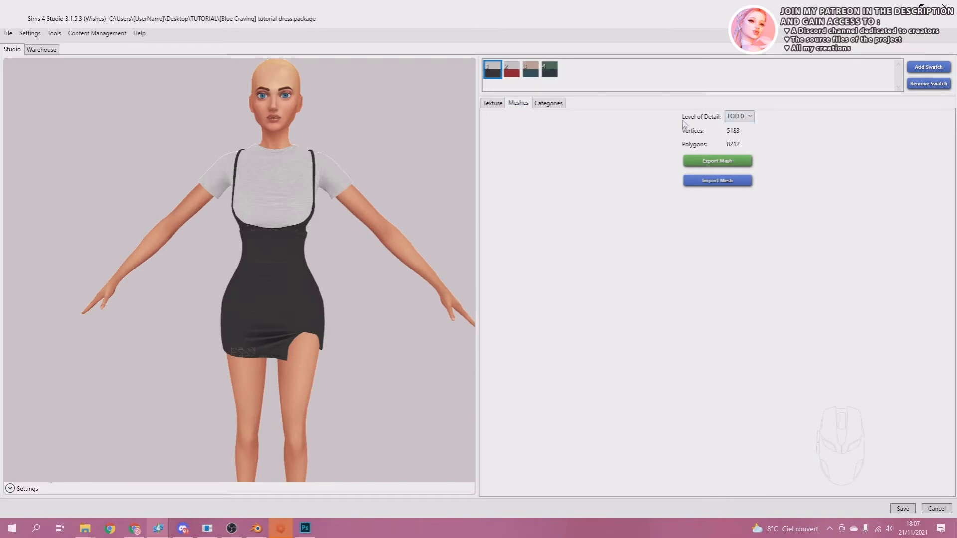
left_click(738, 119)
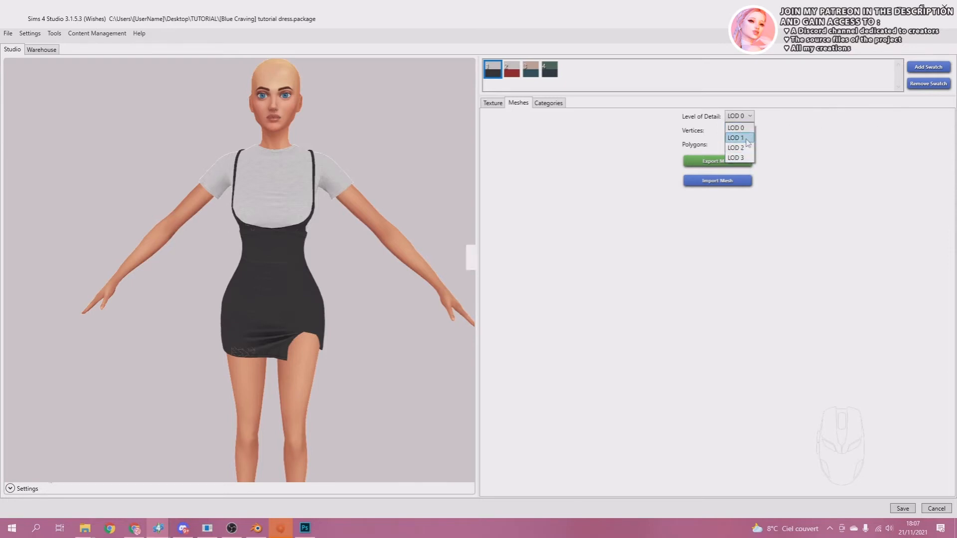
Preview the first swatch's dress mesh at LOD 1 and LOD 0, and reopen the level of detail choices.
left_click(742, 138)
left_click(737, 129)
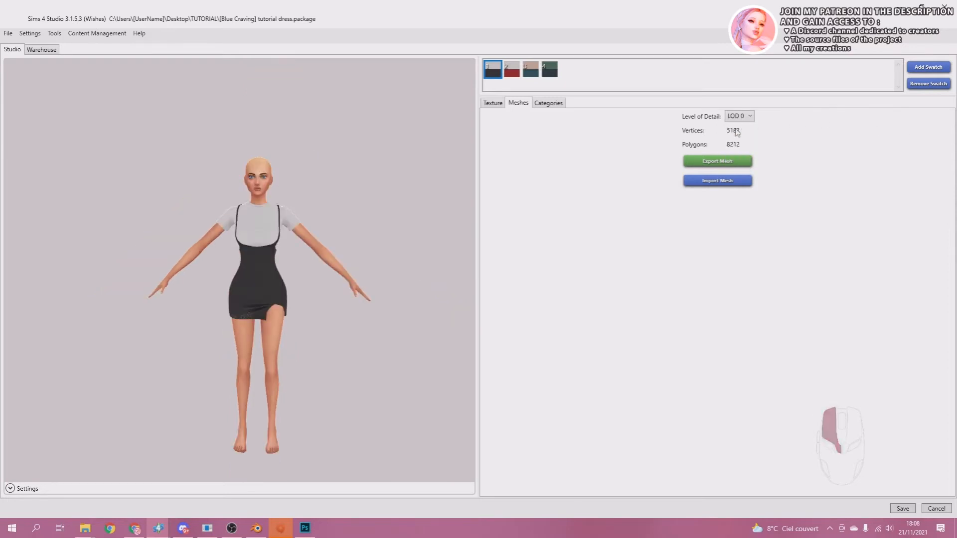
scroll(269, 249, "up", 3)
scroll(272, 250, "up", 2)
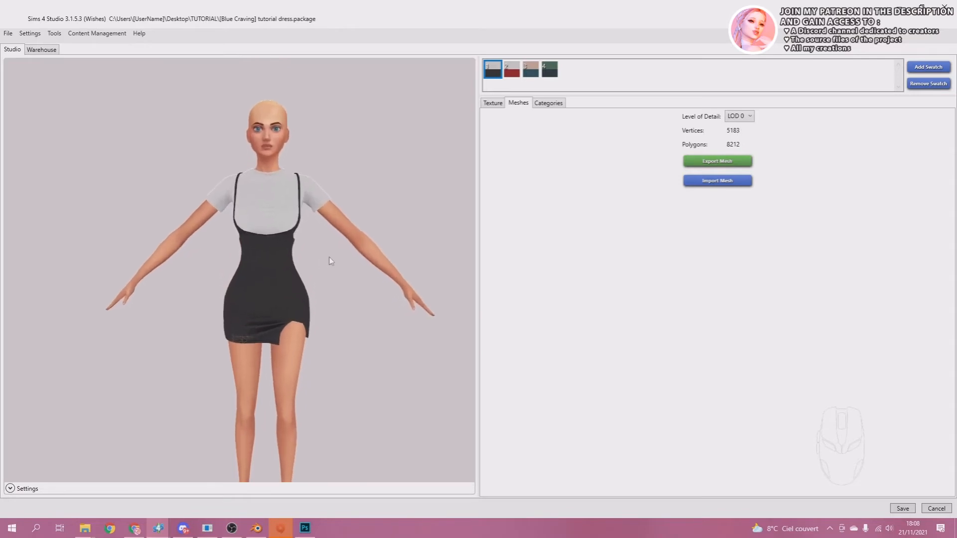
middle_click_drag(329, 257, 286, 258)
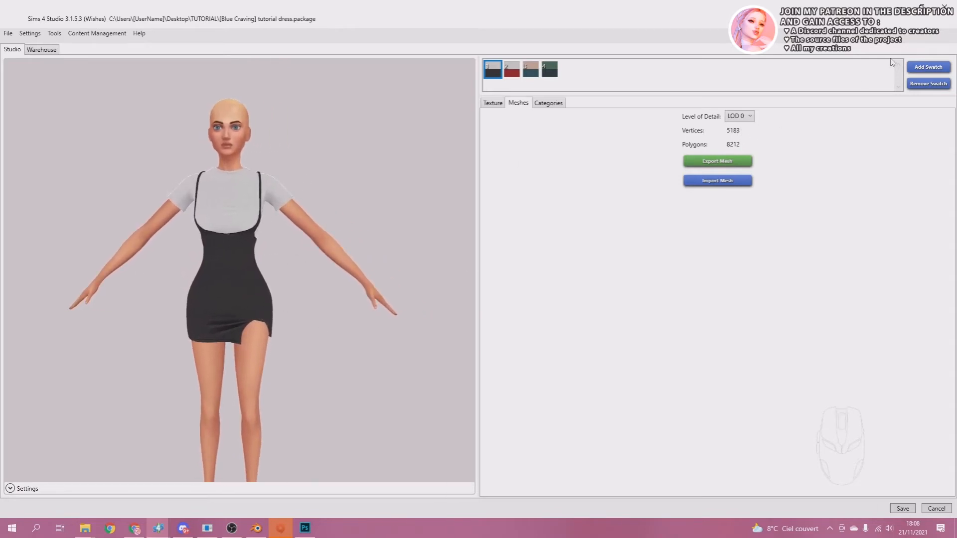
left_click(739, 116)
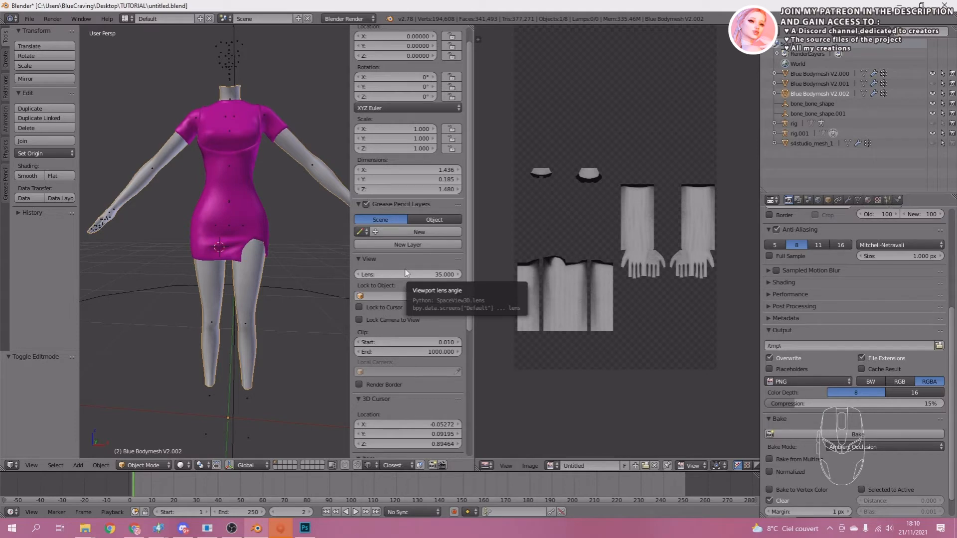
Switch to Blender and save the dress scene under the new name LOD1.blend in the TUTORIAL folder.
key("ctrl+shift+s")
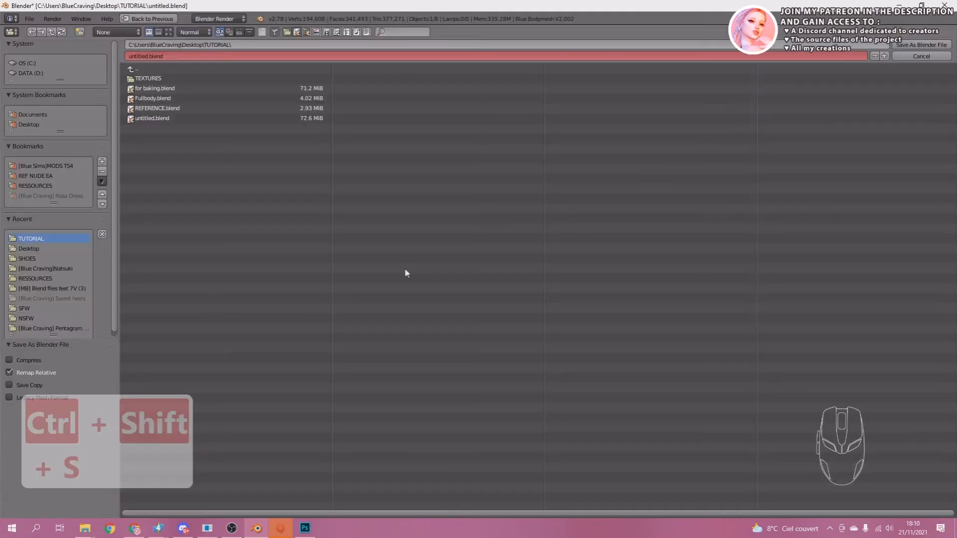
left_click(244, 56)
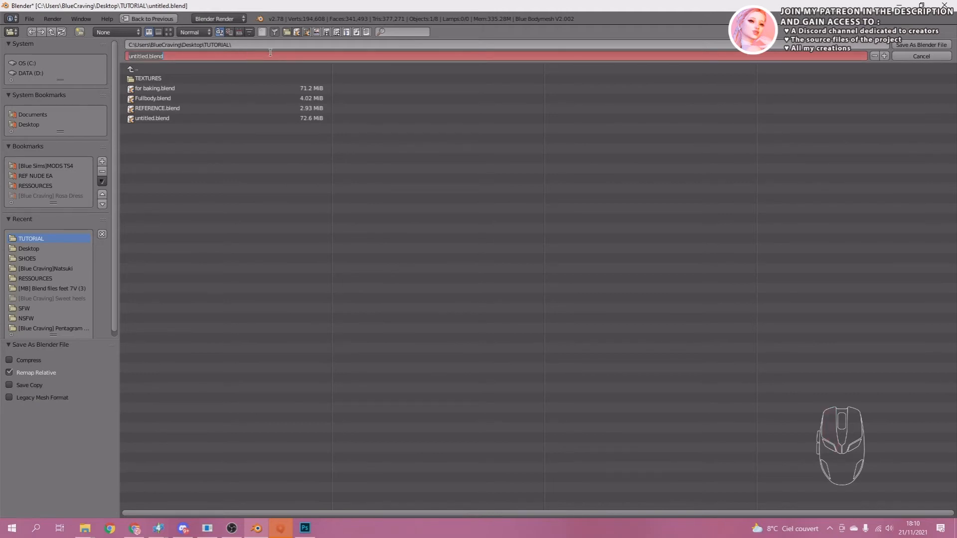
type("LOD1")
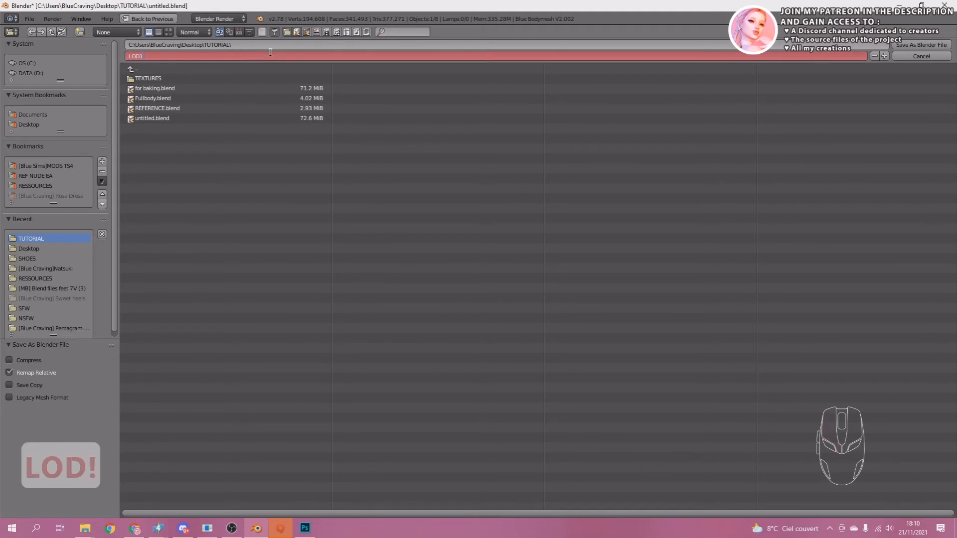
left_click(911, 43)
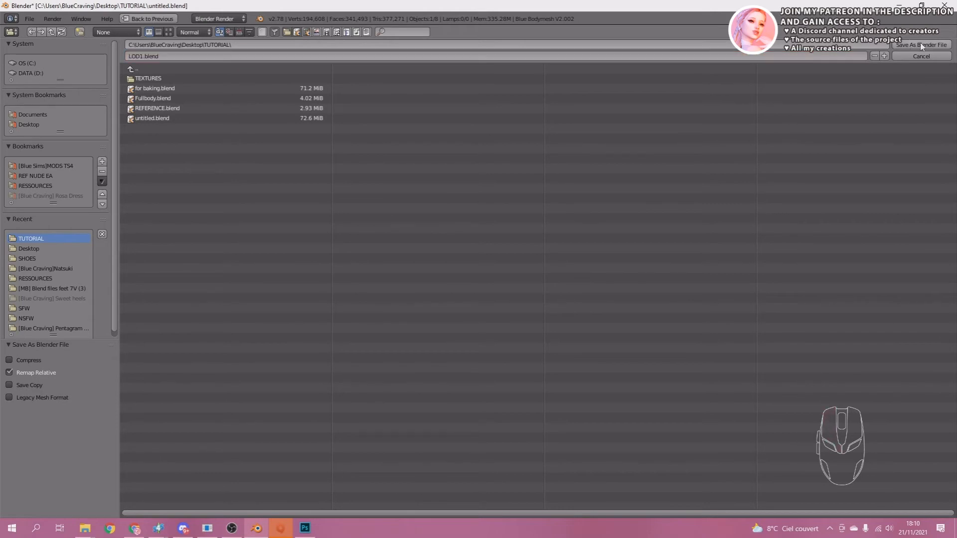
left_click(920, 44)
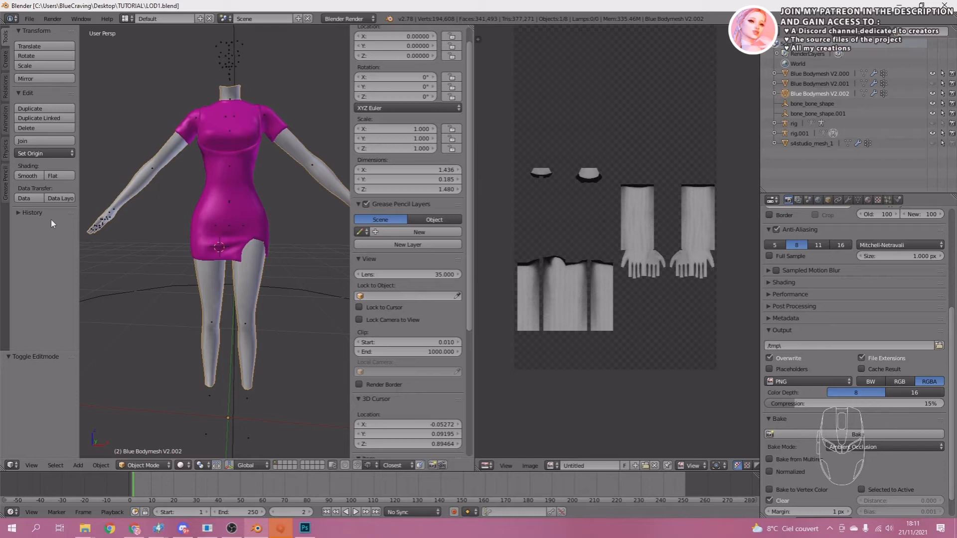
Delete the grey body mesh that forms the neck, arms and legs around the dress.
scroll(223, 274, "down", 1)
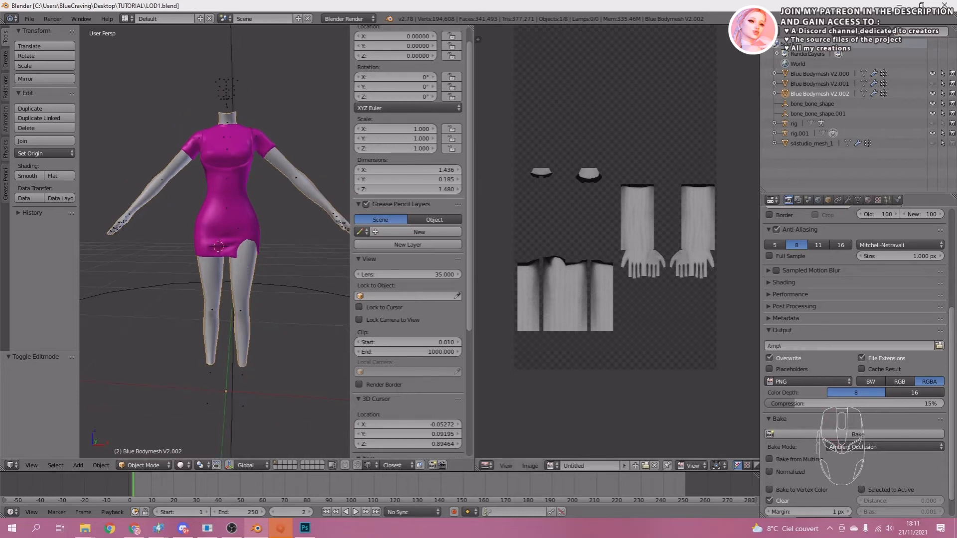
scroll(286, 250, "up", 1)
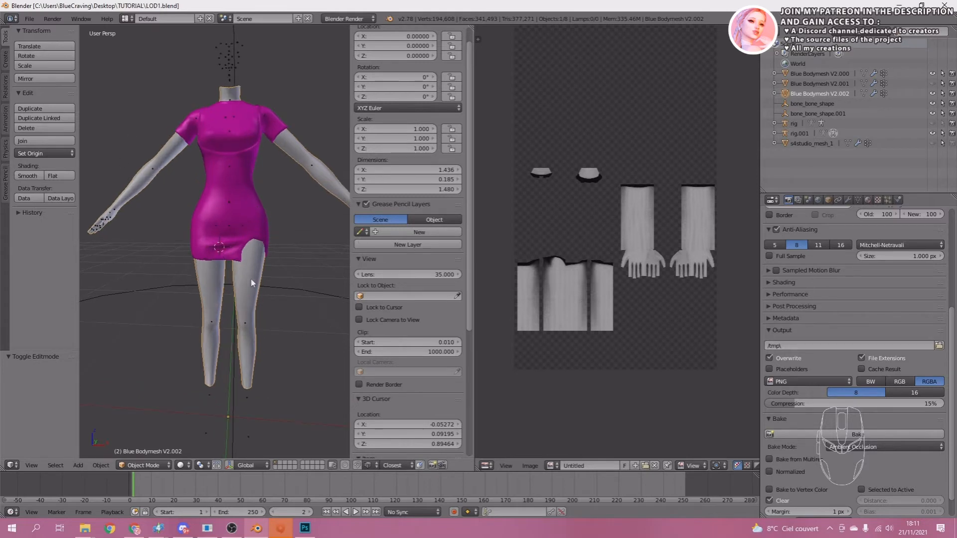
key("g")
key("Escape")
key("x")
left_click(237, 287)
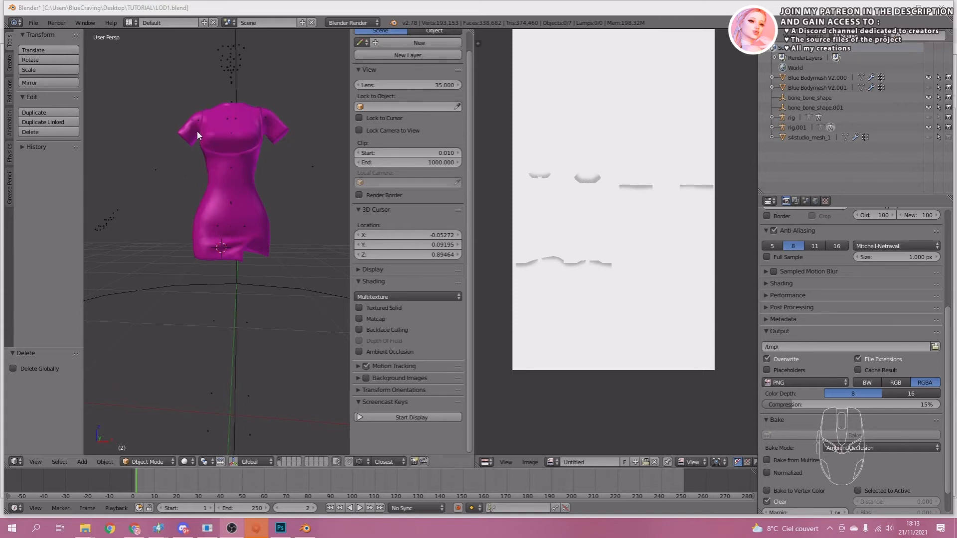
Append the object s4studio_mesh_1 from lod1.blend in the BOTTOM folder of REF NUDE EA.
left_click(33, 23)
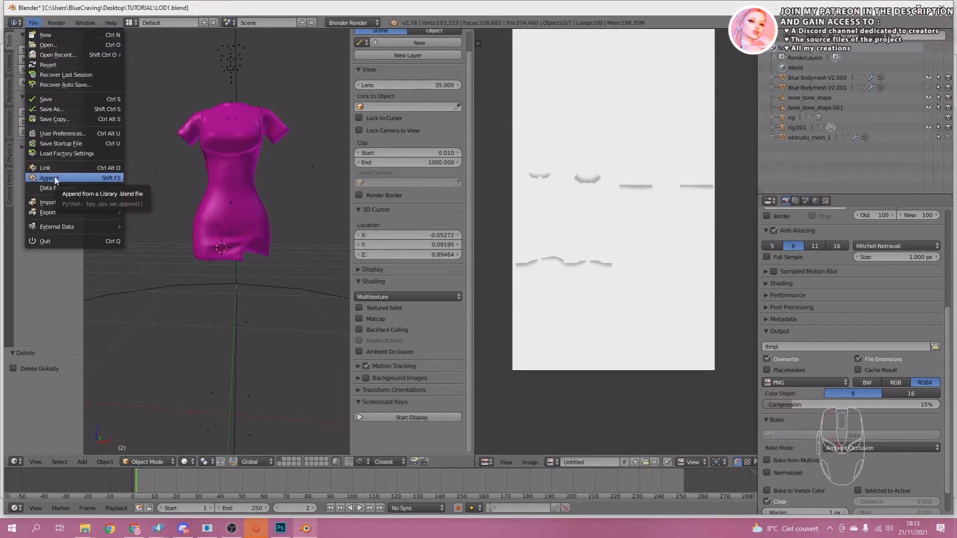
left_click(49, 178)
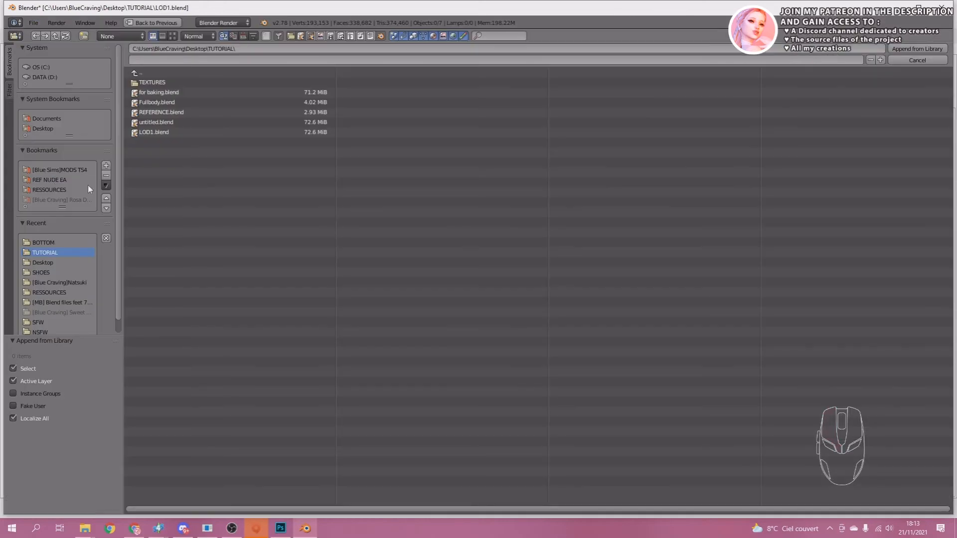
left_click(48, 179)
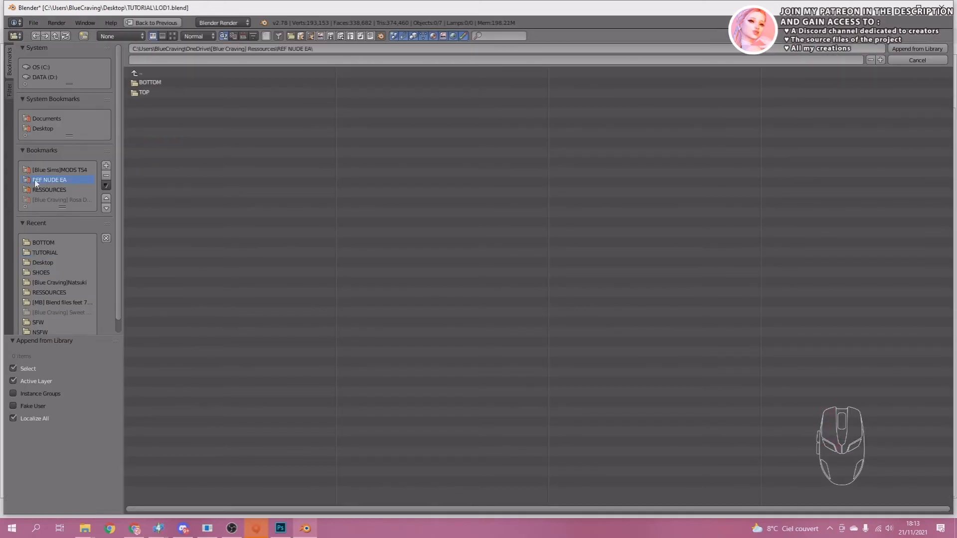
left_click(145, 83)
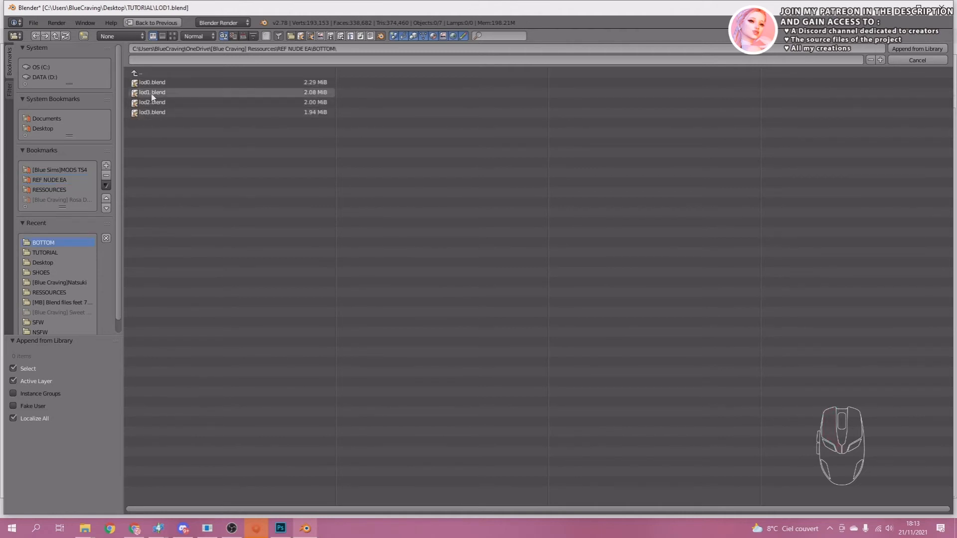
left_click(148, 93)
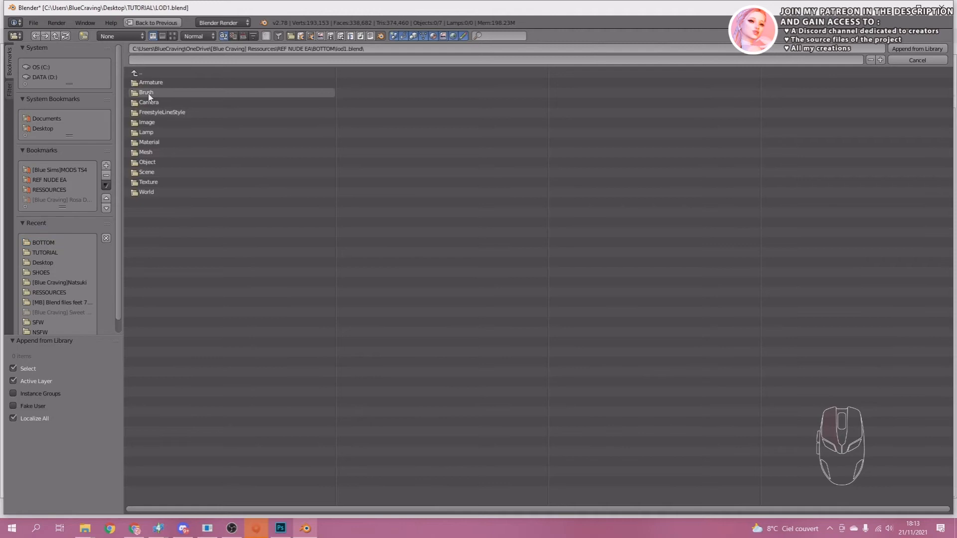
left_click(149, 162)
left_click(163, 193)
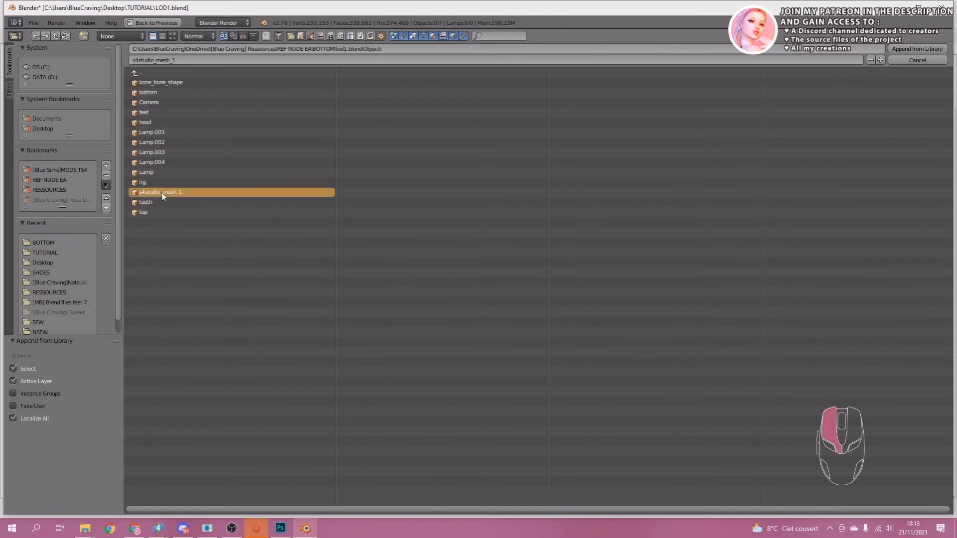
left_click(916, 49)
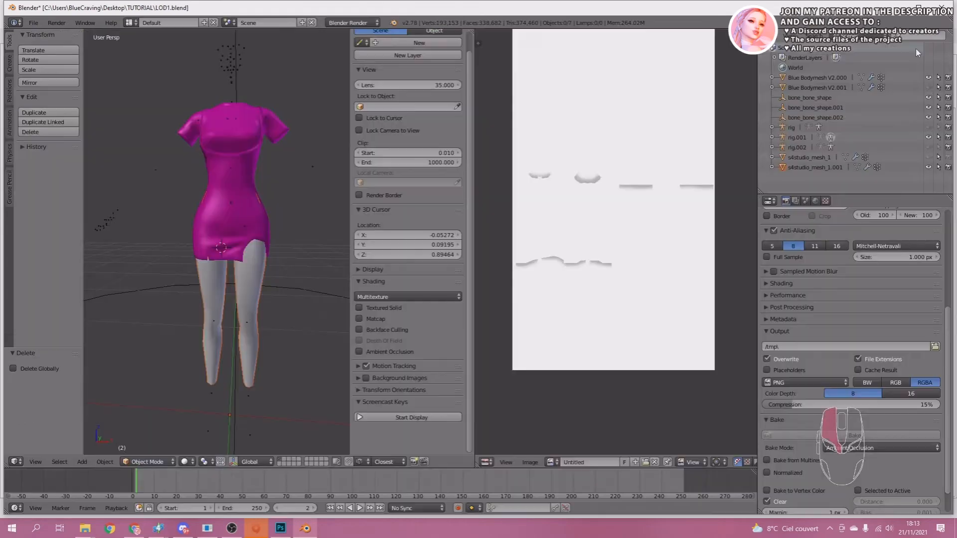
Append the object s4studio_mesh_1 from LOD1.blend in the TOP folder of REF NUDE EA.
left_click(33, 24)
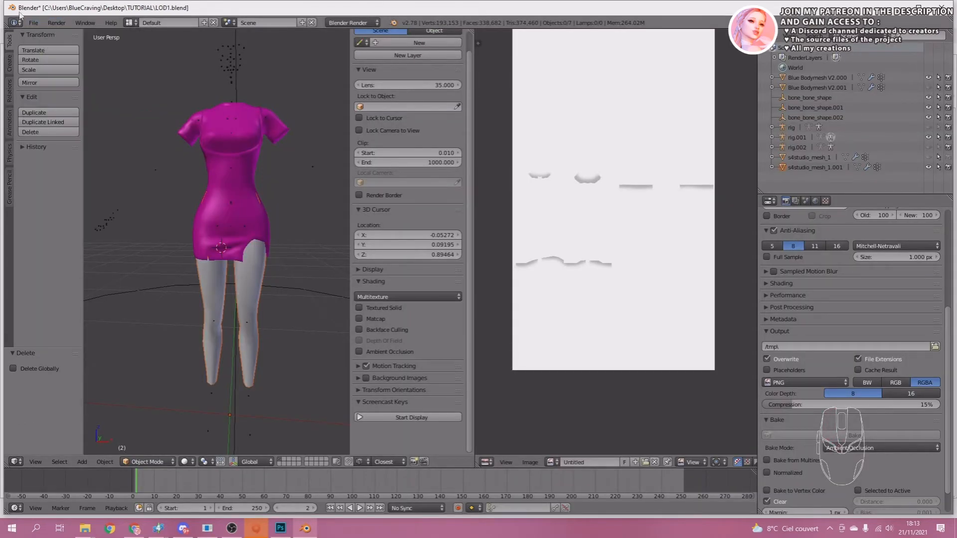
left_click(33, 24)
left_click(50, 178)
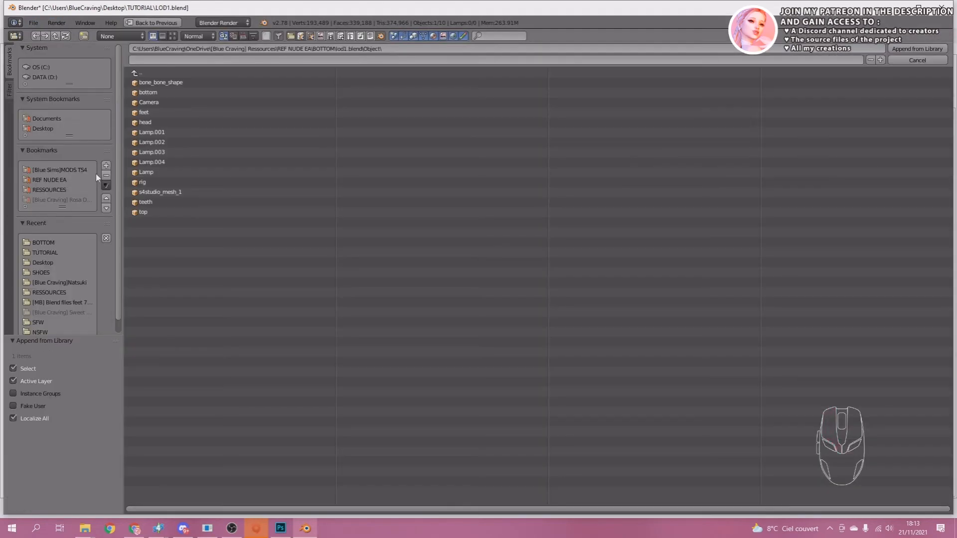
left_click(142, 75)
left_click(143, 76)
left_click(143, 75)
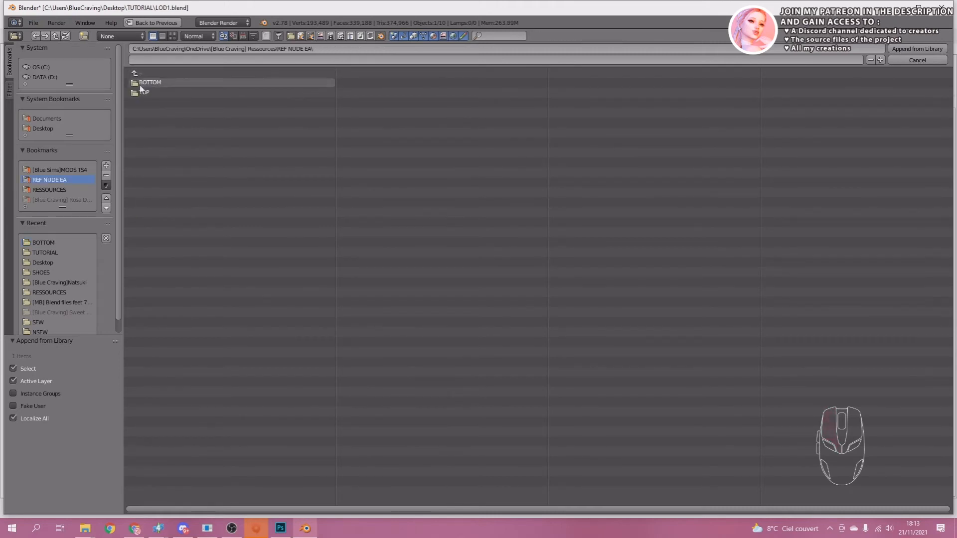
left_click(144, 92)
left_click(150, 94)
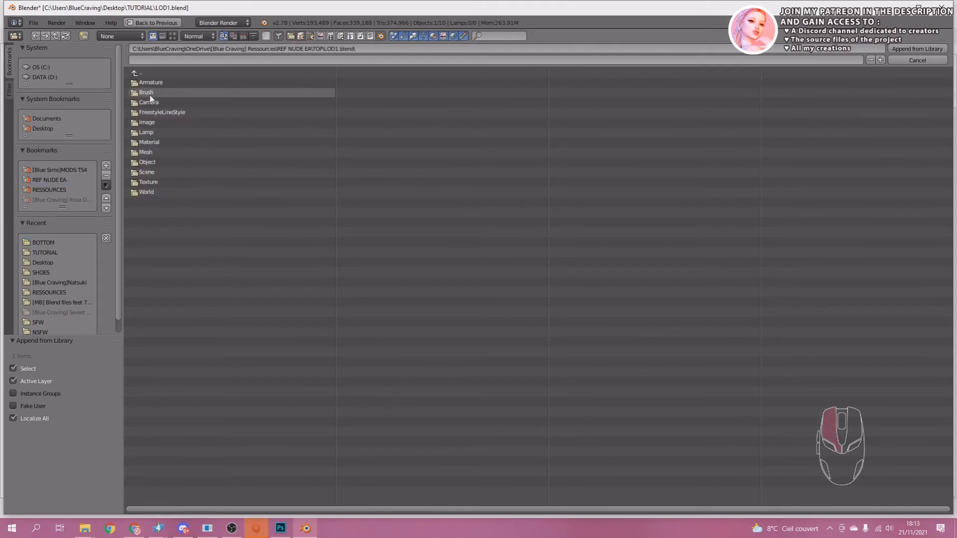
left_click(145, 164)
left_click(141, 194)
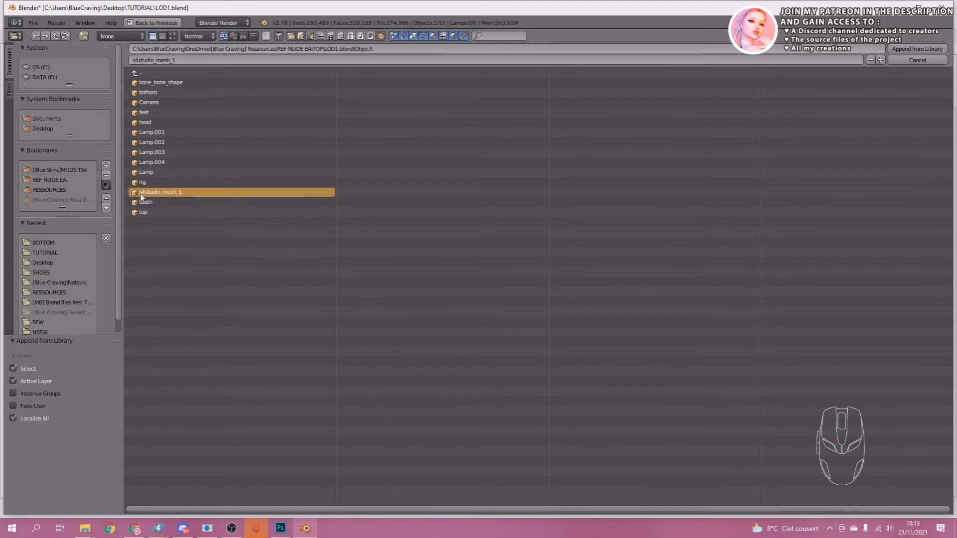
left_click(920, 49)
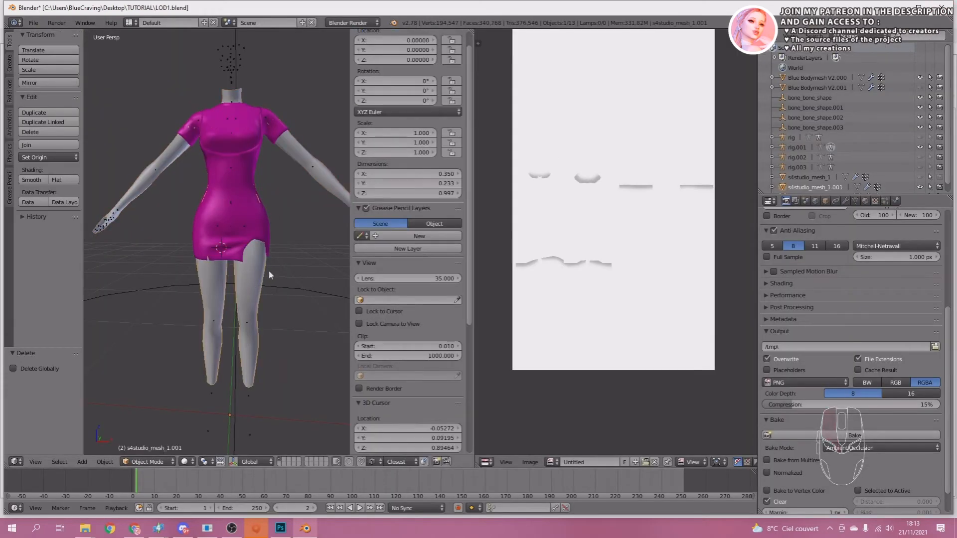
Join the appended top and bottom body meshes into one object and remove the doubled vertices.
right_click(304, 158, "shift")
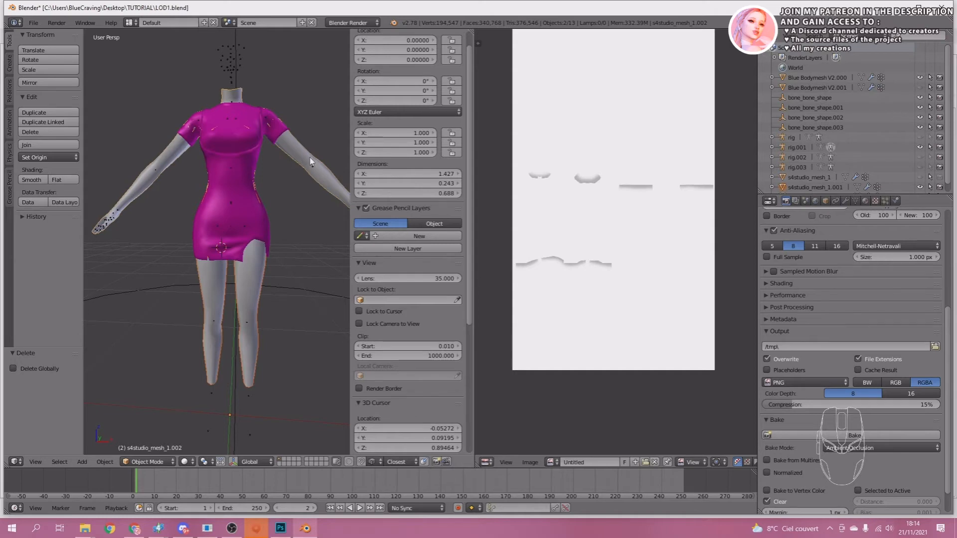
key("ctrl+j")
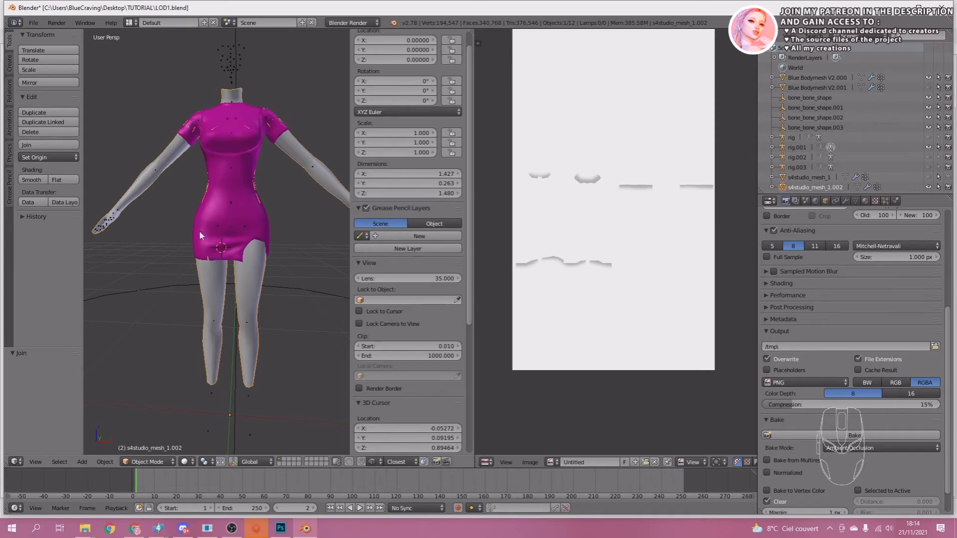
middle_click_drag(199, 235, 255, 304)
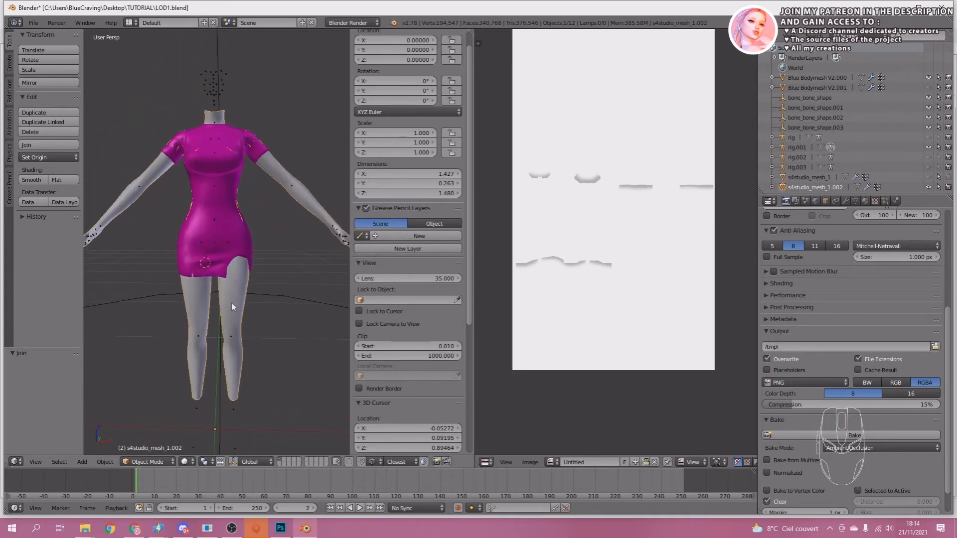
key("Tab")
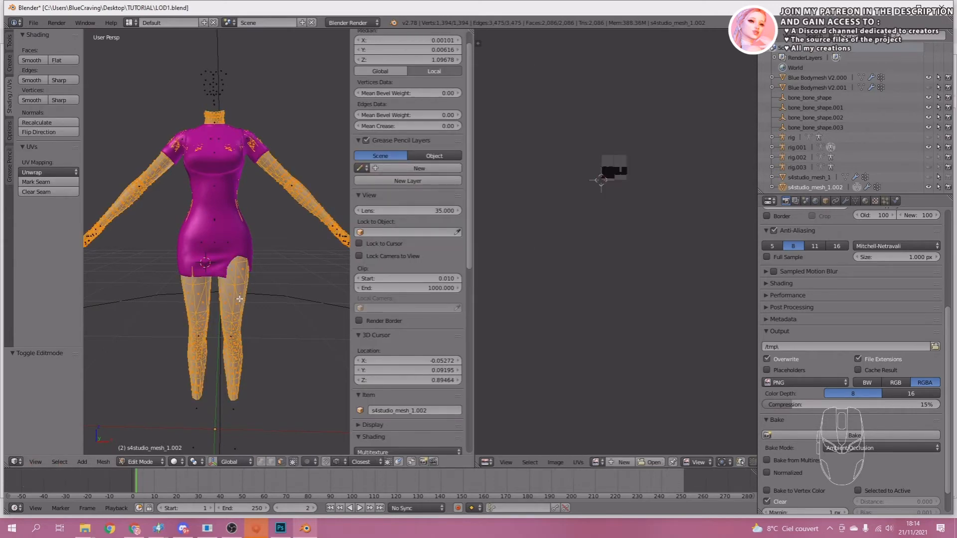
key("w")
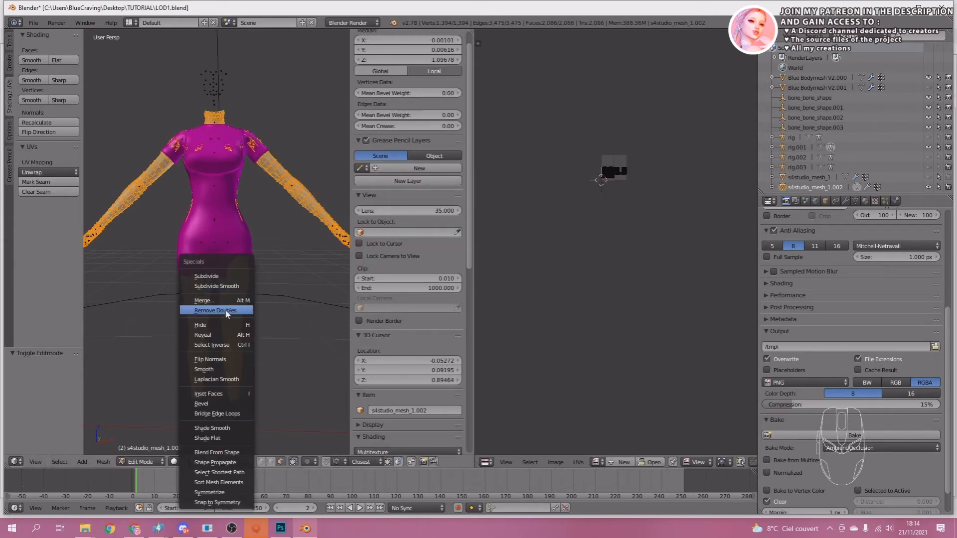
left_click(227, 312)
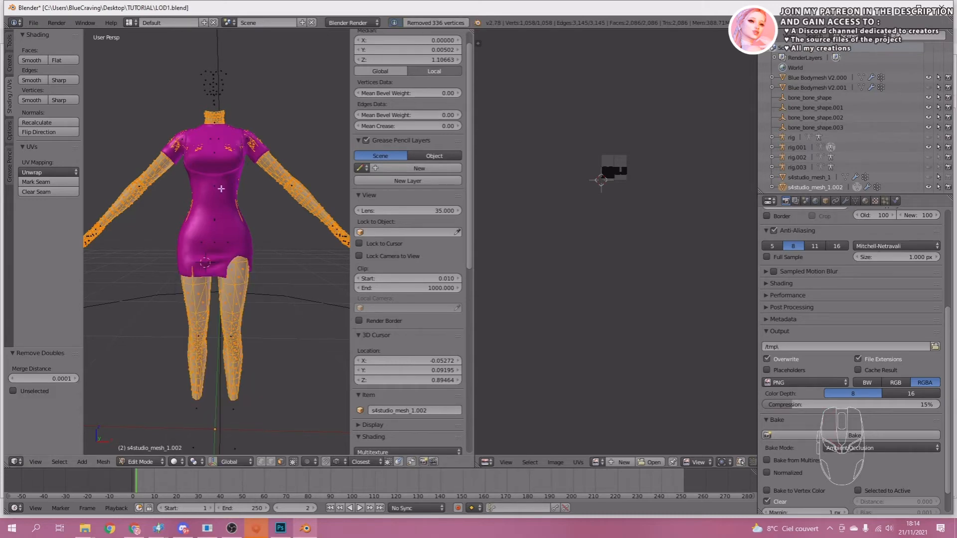
key("Tab")
Open the magenta dress mesh in Sculpt Mode and use the Grab brush.
scroll(235, 261, "up", 4)
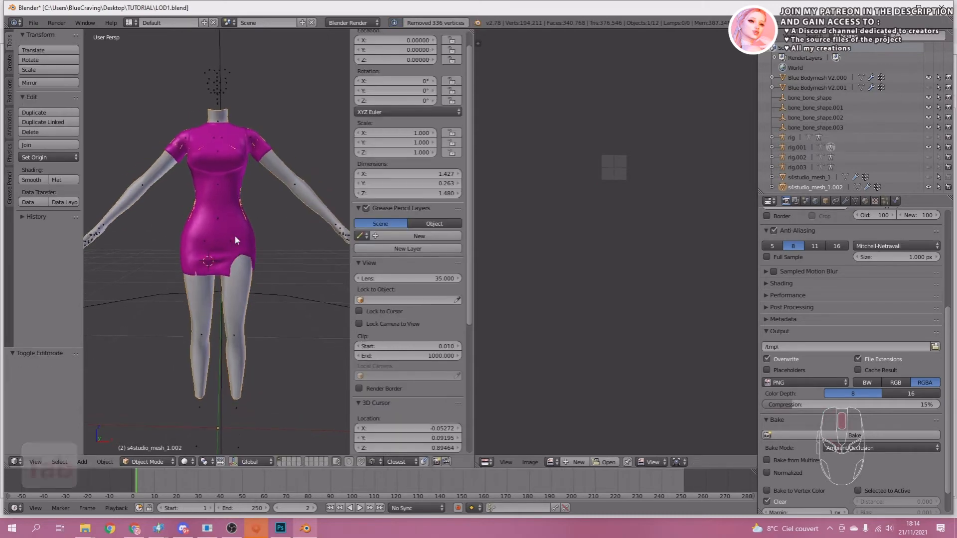
scroll(231, 225, "up", 1)
scroll(230, 224, "down", 5)
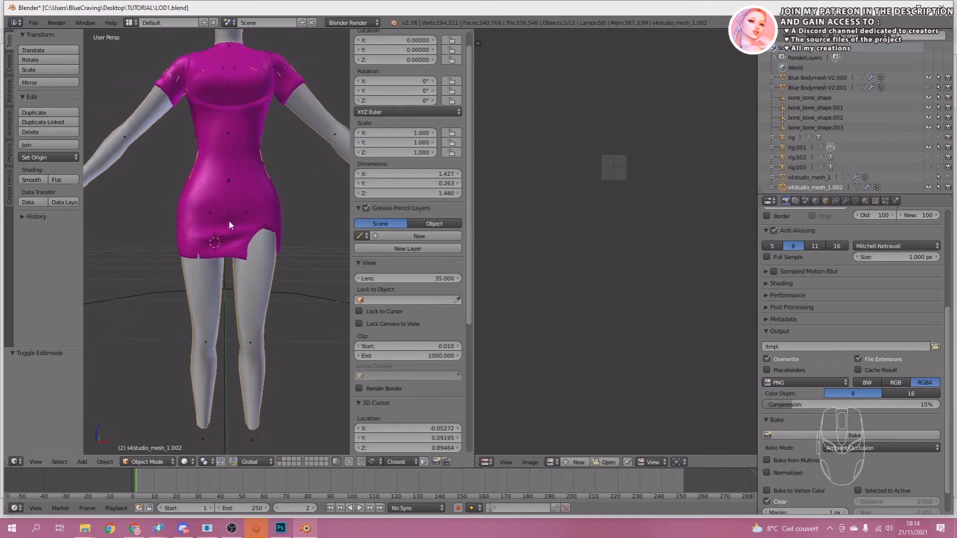
scroll(229, 225, "up", 3)
middle_click_drag(229, 224, 273, 240)
left_click(200, 213)
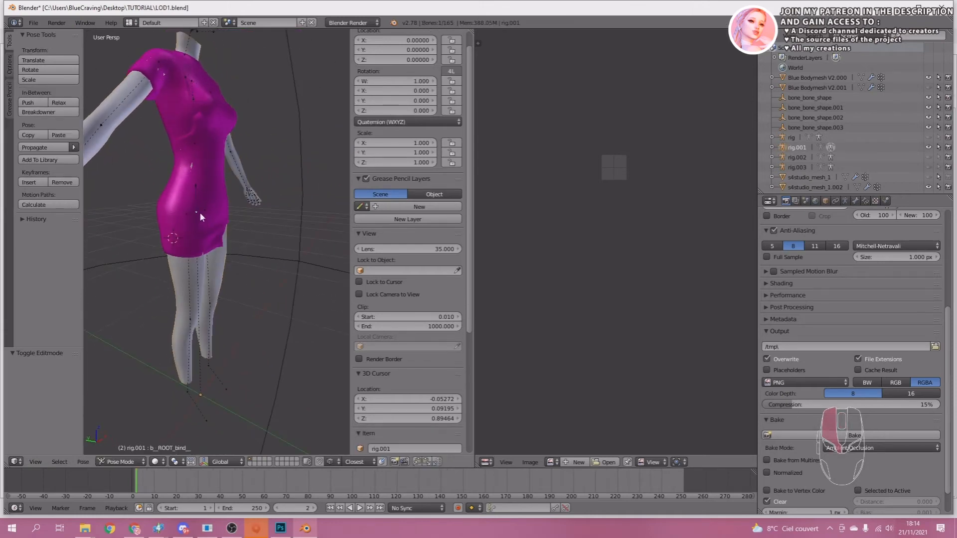
left_click(222, 211)
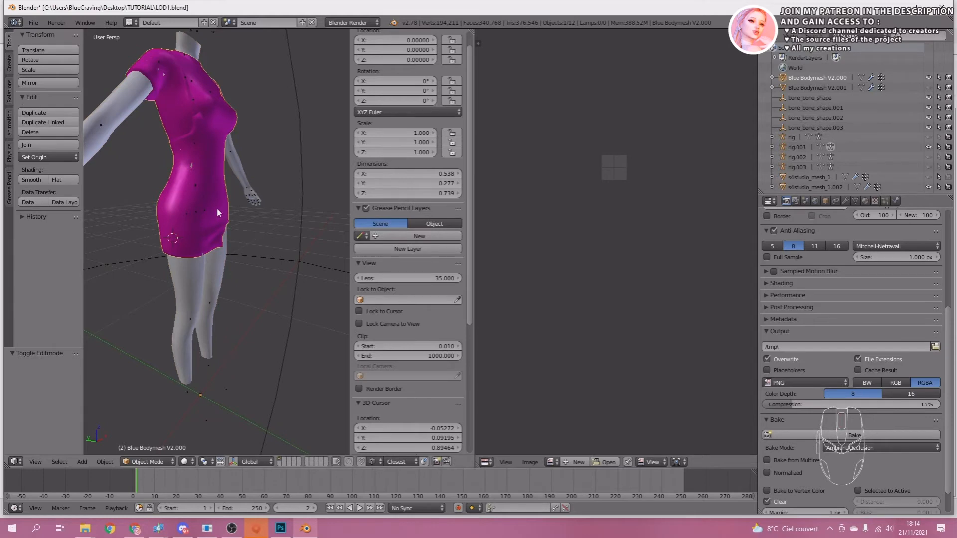
left_click(148, 461)
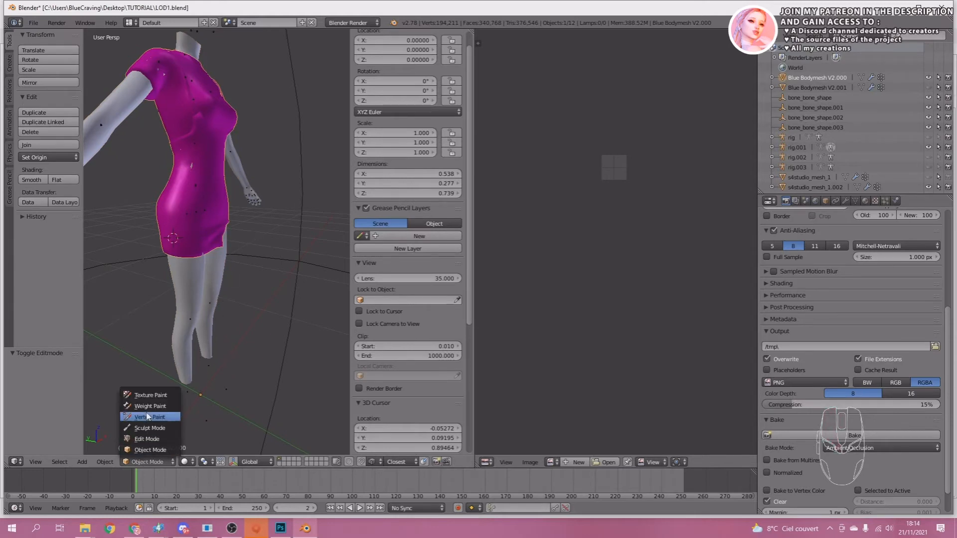
left_click(150, 462)
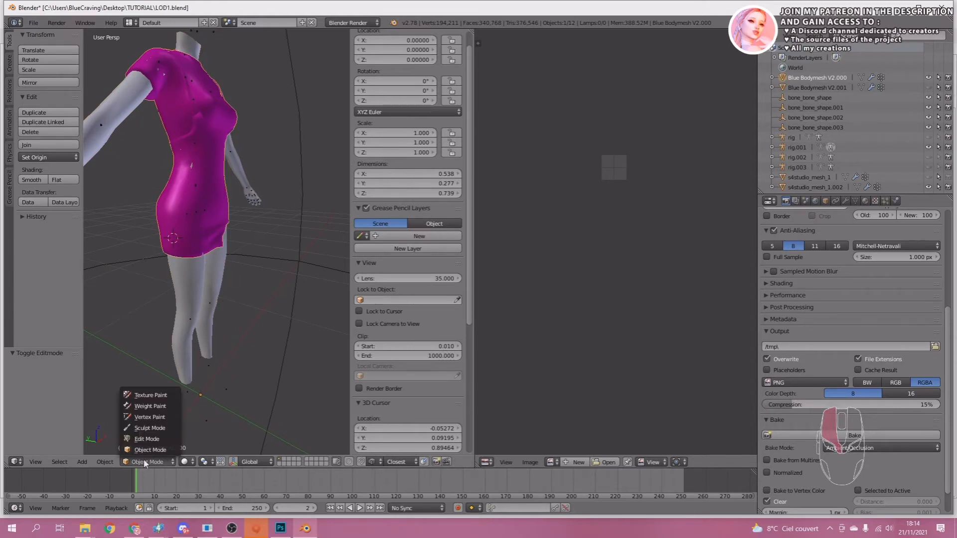
left_click(144, 429)
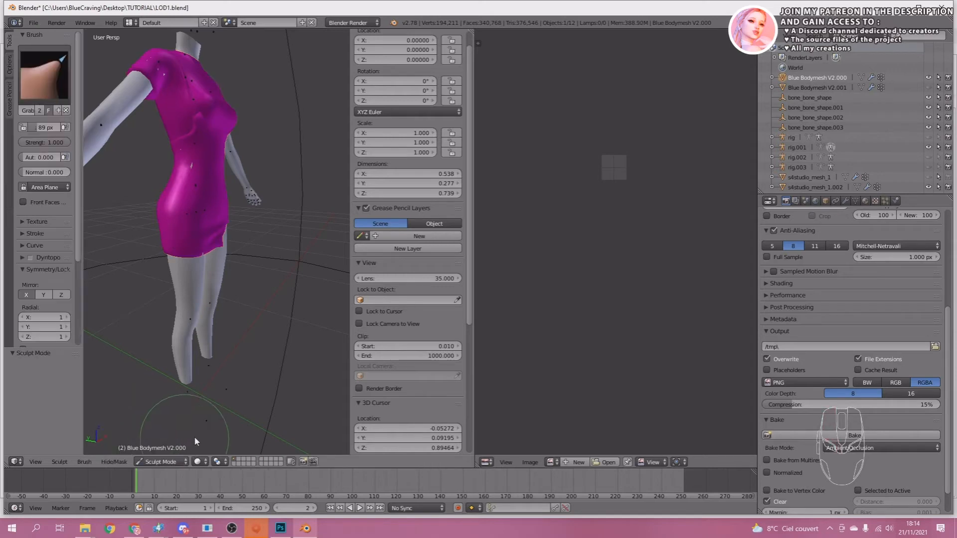
left_click(57, 84)
left_click(41, 73)
Try pulling the dress's hem with the Grab brush at a 232 px radius, and undo the stroke.
left_click_drag(38, 128, 70, 129)
left_click(160, 461)
left_click(160, 450)
left_click(218, 173)
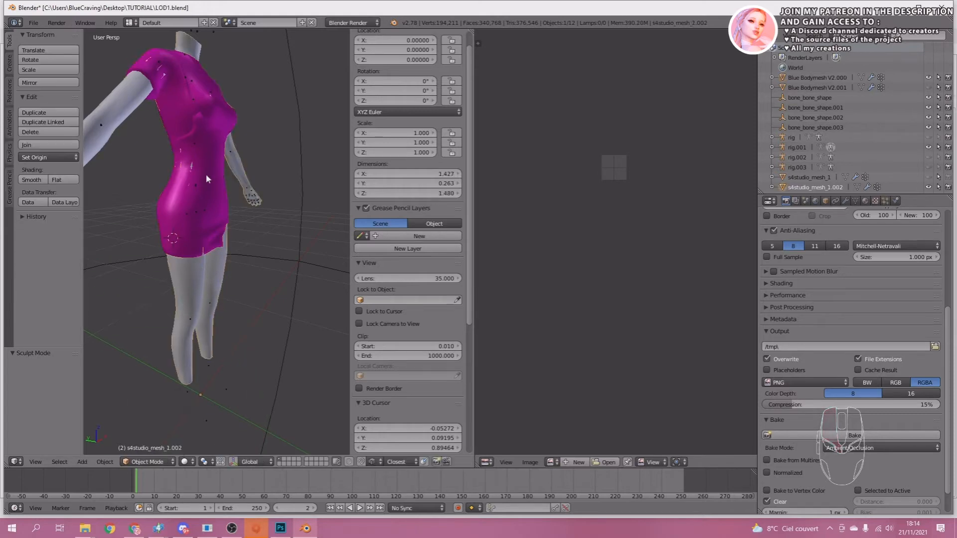
left_click(205, 174)
left_click(150, 464)
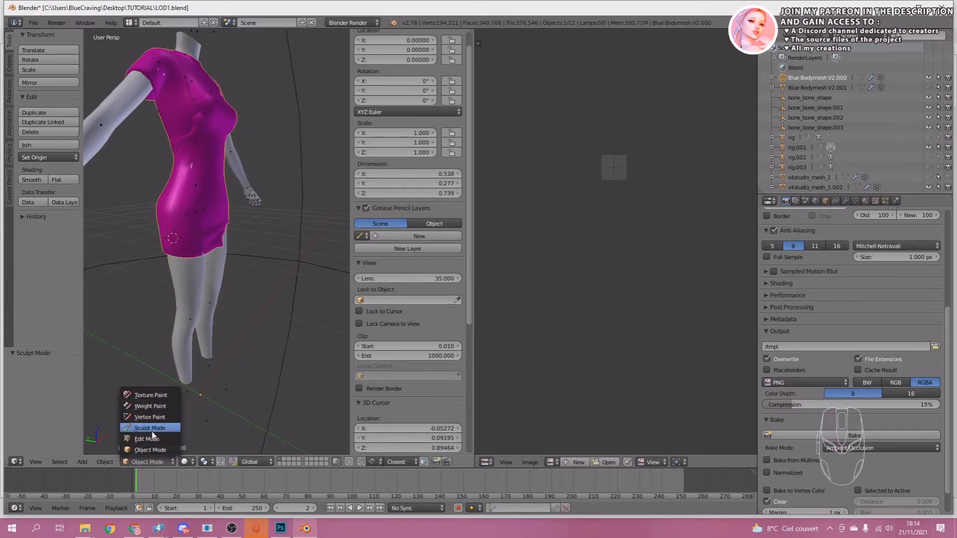
left_click(150, 431)
middle_click_drag(259, 256, 212, 254)
left_click_drag(213, 251, 214, 249)
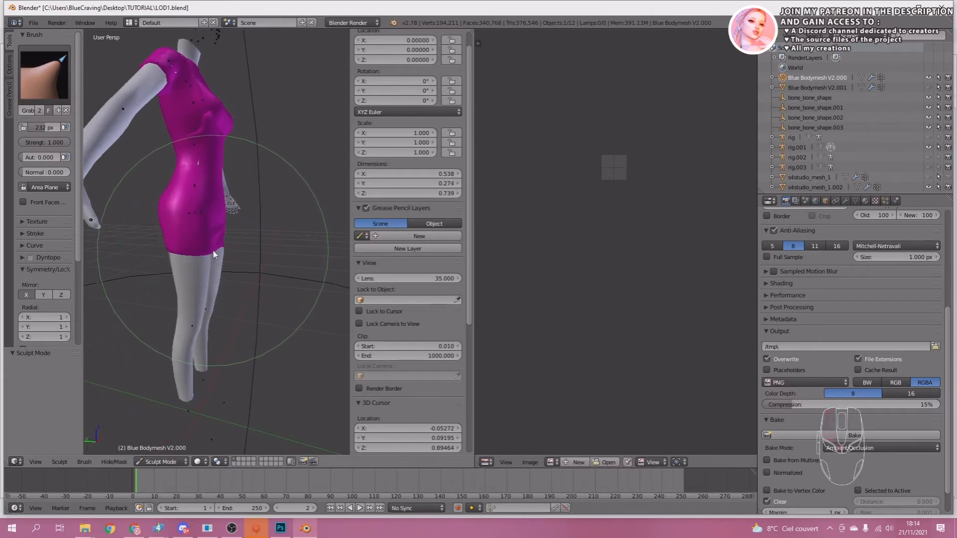
key("ctrl+z")
Set the Grab brush radius to 89 px, reshape the dress's edges over the body, and return to Object Mode.
left_click_drag(51, 128, 41, 128)
left_click_drag(211, 248, 207, 245)
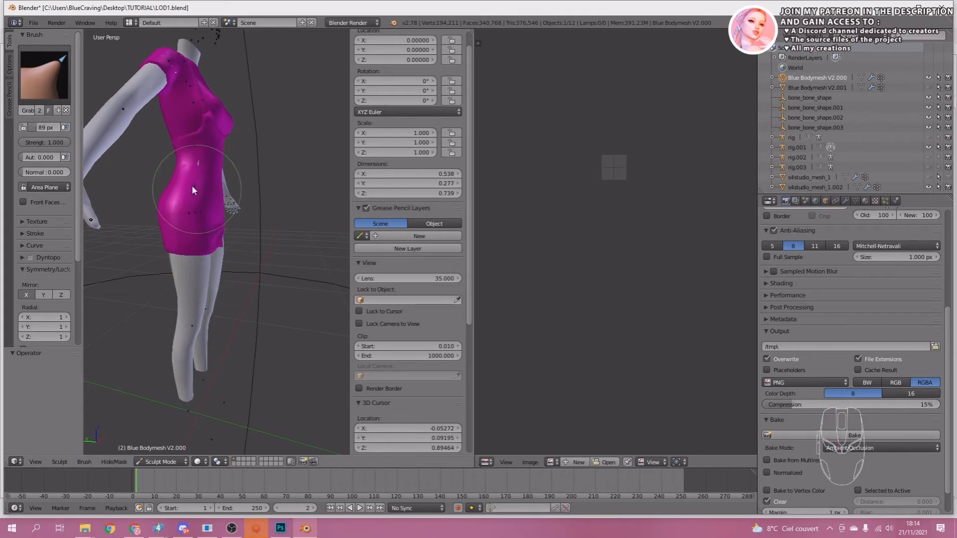
middle_click_drag(189, 198, 274, 181)
left_click_drag(158, 244, 156, 234)
mouse_move(157, 234)
middle_mouse_down()
mouse_move(182, 278)
mouse_move(192, 261)
mouse_move(149, 259)
mouse_move(139, 223)
mouse_move(148, 205)
mouse_move(111, 235)
mouse_move(156, 215)
mouse_move(113, 216)
mouse_move(309, 177)
mouse_move(291, 162)
mouse_move(288, 186)
mouse_move(250, 176)
mouse_move(217, 223)
mouse_move(225, 255)
mouse_move(210, 182)
middle_mouse_up()
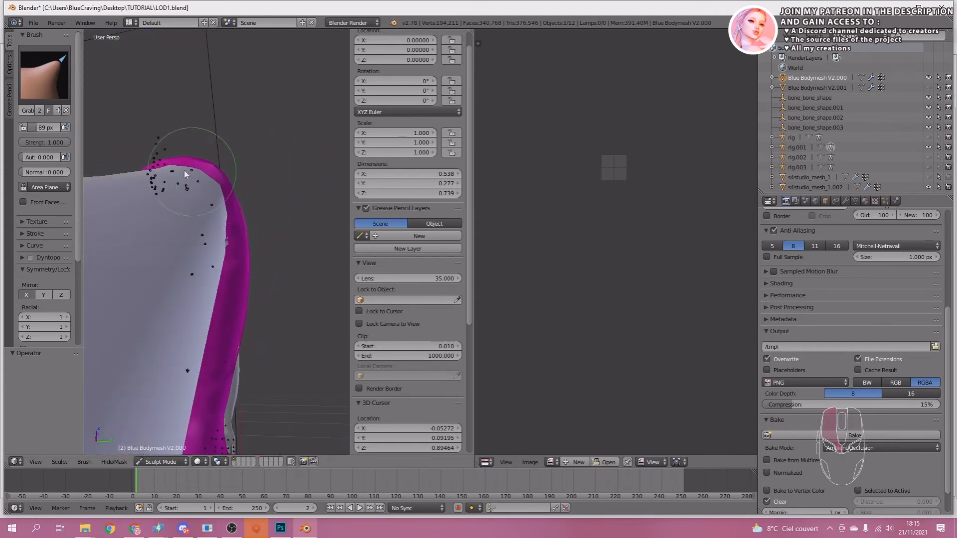
middle_click_drag(170, 158, 125, 250)
scroll(205, 257, "down", 6)
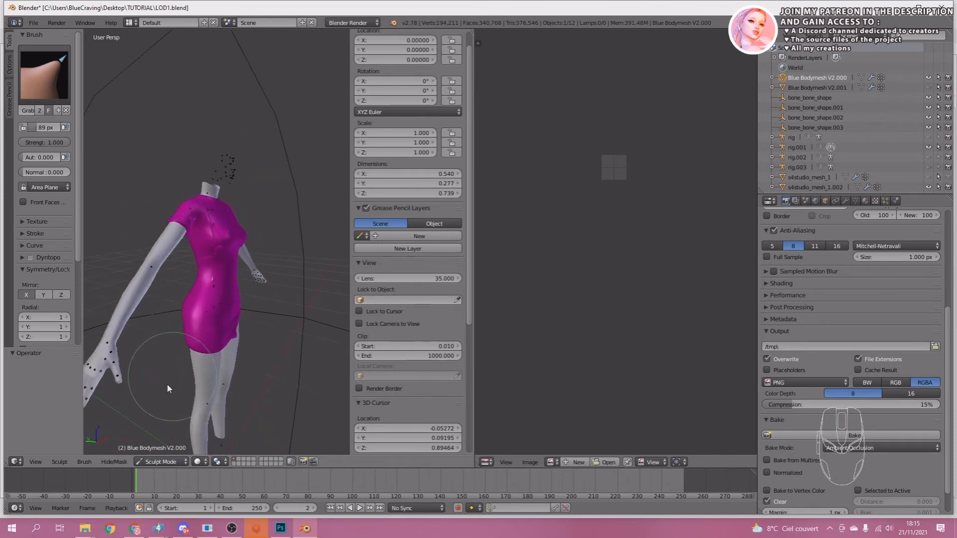
left_click(165, 461)
left_click(149, 448)
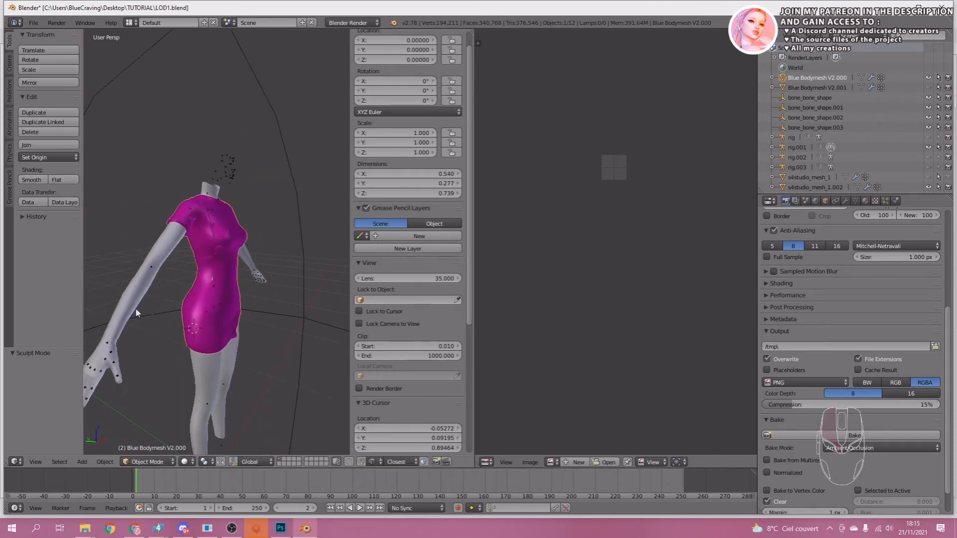
Open the joined body mesh in Edit Mode and sync the UV view's selection with the mesh.
right_click(139, 285)
key("Tab")
scroll(208, 273, "up", 8)
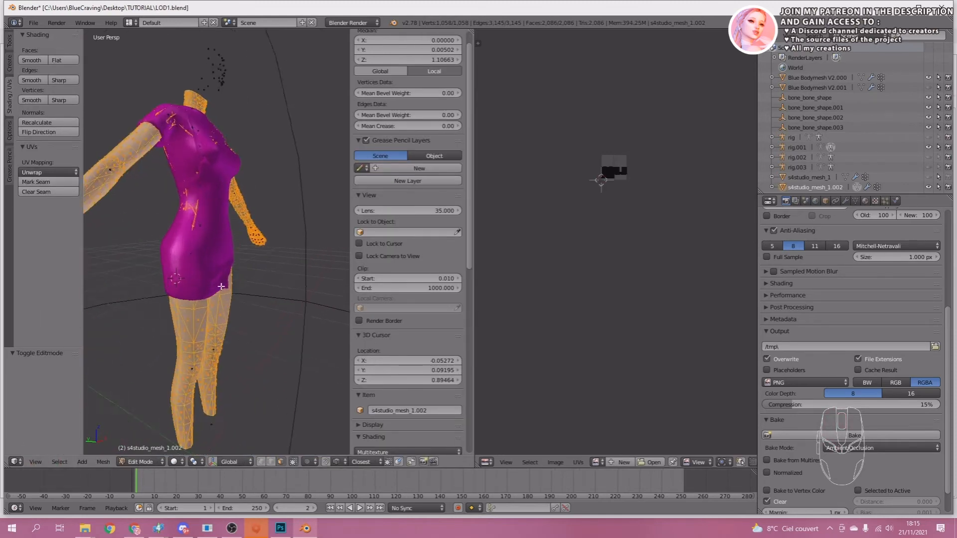
middle_click_drag(208, 273, 125, 316)
middle_click_drag(219, 337, 220, 301)
scroll(269, 325, "up", 3)
scroll(261, 330, "down", 1)
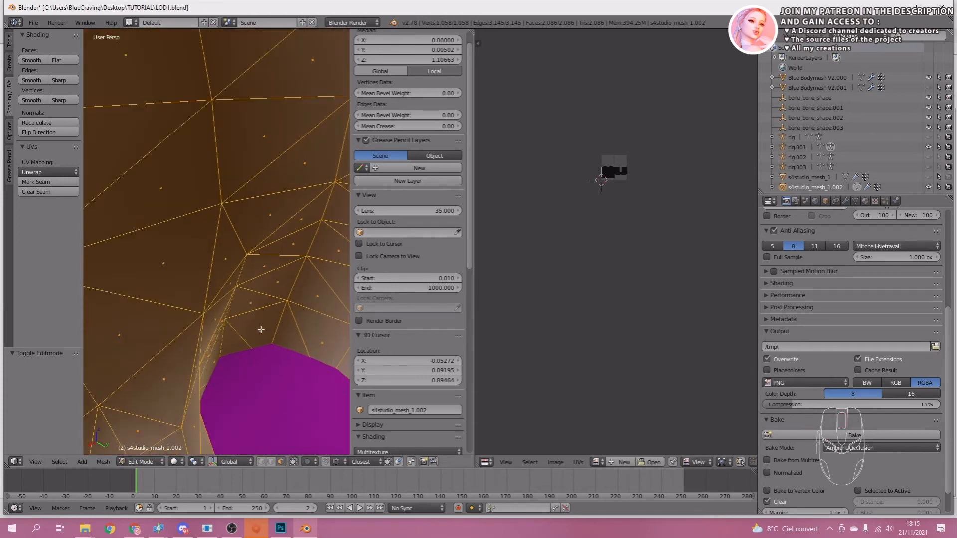
middle_click_drag(254, 335, 118, 248)
scroll(118, 248, "down", 7)
scroll(613, 177, "up", 2)
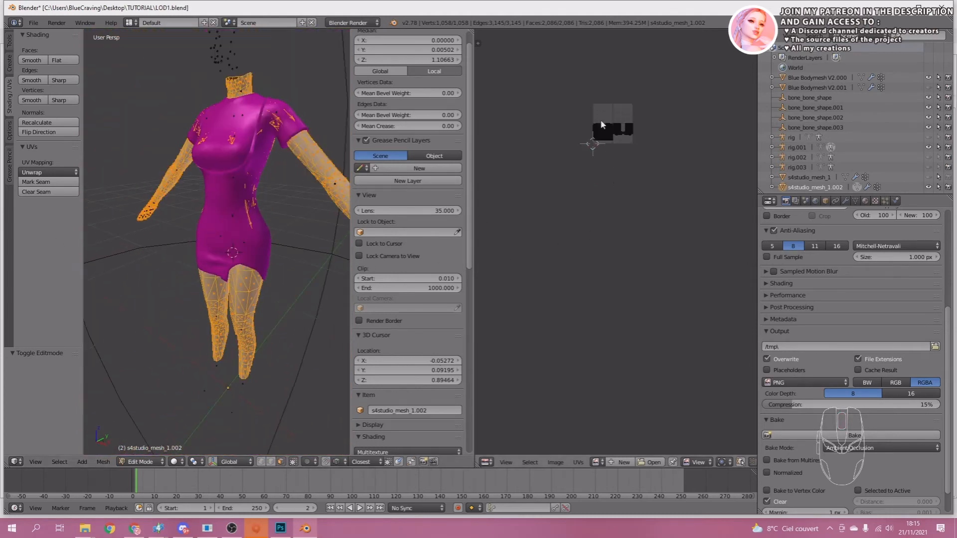
middle_click_drag(603, 125, 579, 221)
scroll(617, 304, "up", 4)
left_click(741, 463)
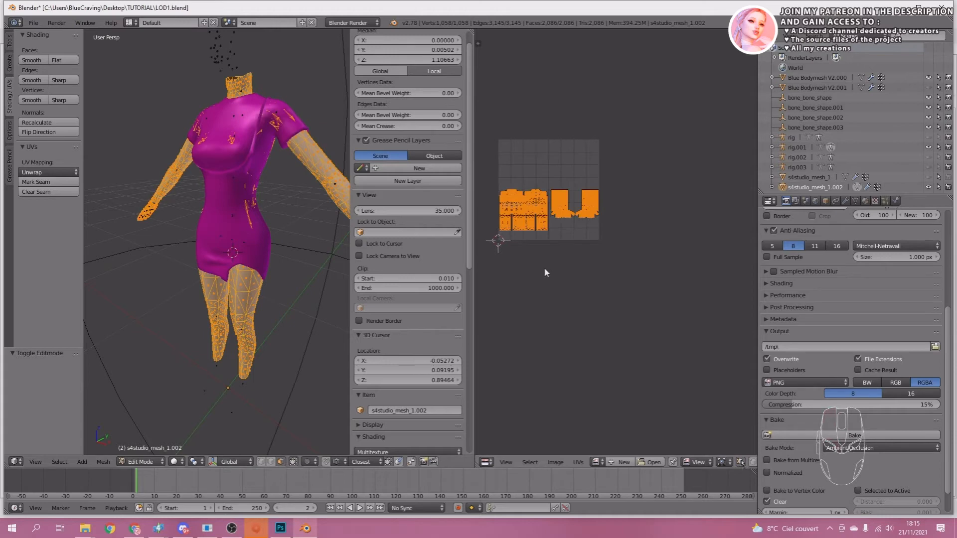
Box-select the upper torso faces of the body in the UV layout, leaving out the neck, arms and lower body.
right_click(545, 270)
middle_click_drag(563, 254, 614, 241)
scroll(611, 234, "up", 4)
middle_click_drag(560, 141, 645, 186)
scroll(643, 184, "up", 4)
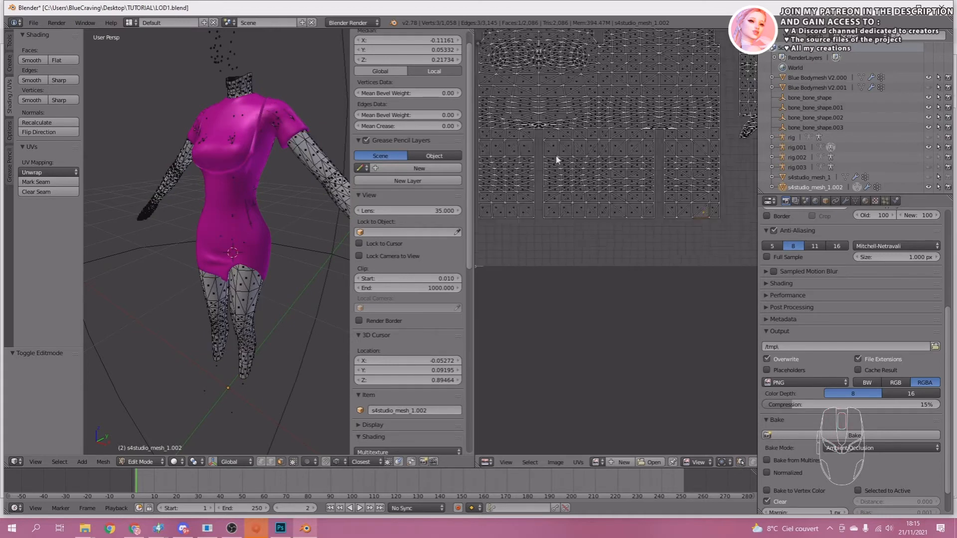
middle_click_drag(557, 158, 546, 258)
scroll(585, 231, "down", 1)
scroll(527, 201, "down", 1)
middle_click_drag(526, 199, 538, 197)
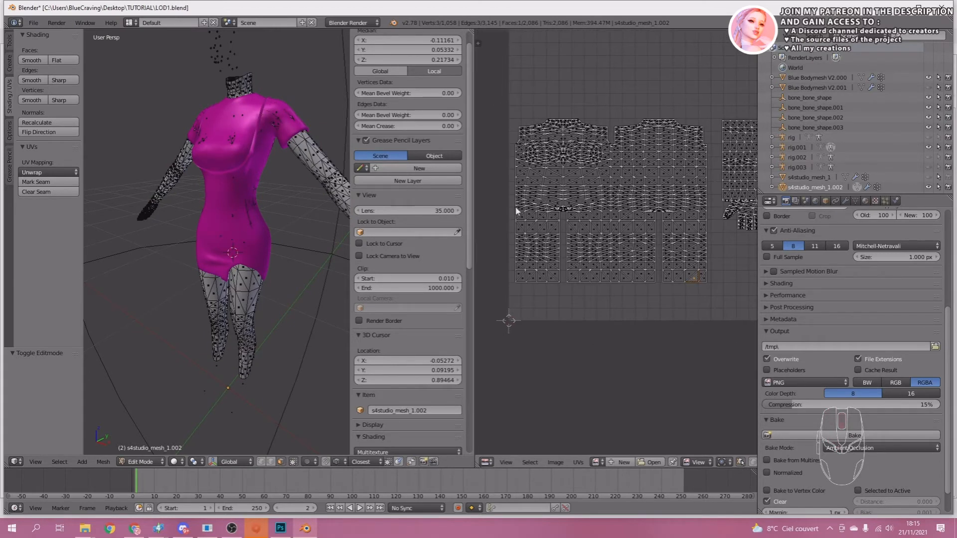
left_click(517, 204)
key("b")
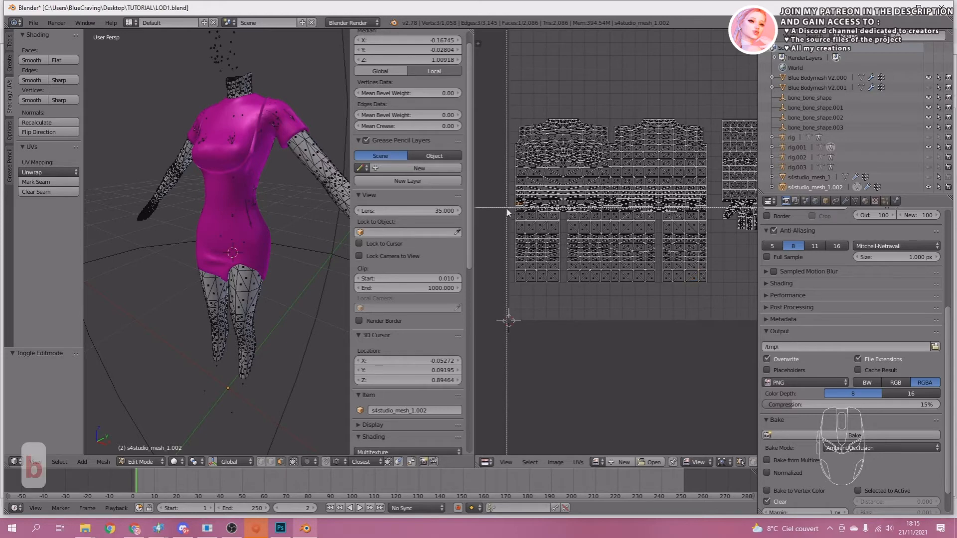
mouse_move(504, 206)
left_mouse_down()
mouse_move(718, 192)
mouse_move(706, 125)
left_mouse_up()
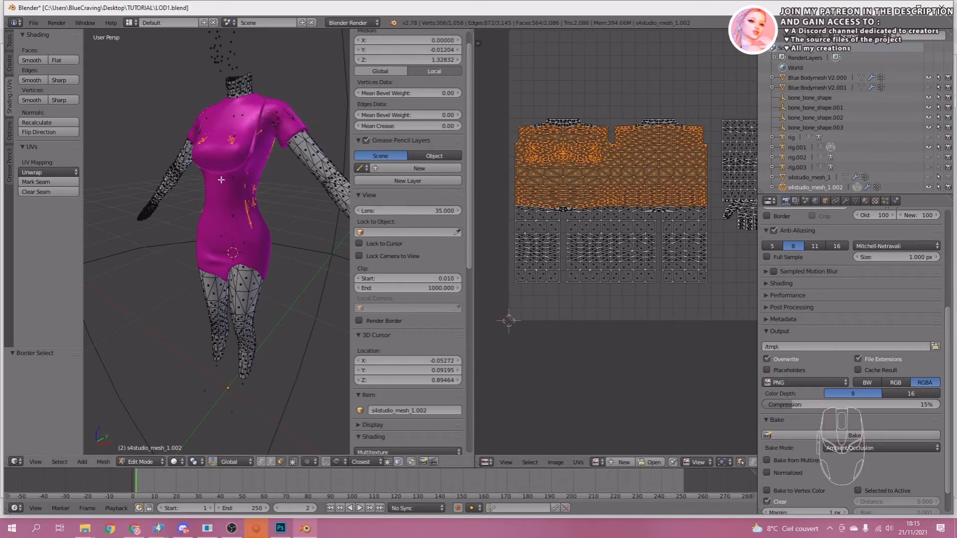
Deselect the body faces around the base of the neck that show inside the dress's neckline.
scroll(264, 195, "up", 5)
middle_click_drag(262, 197, 271, 240)
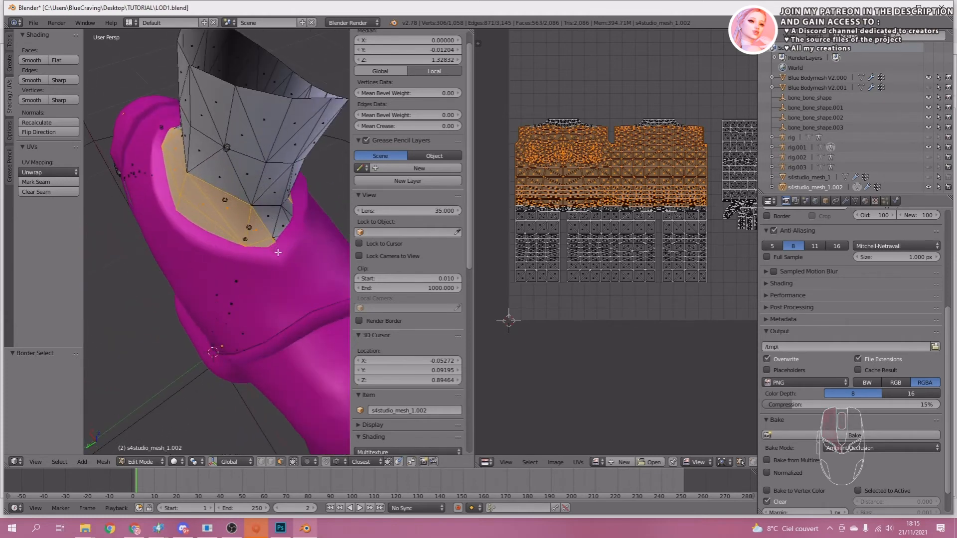
left_click(272, 253, "shift")
left_click(256, 232, "shift")
left_click(229, 213, "shift")
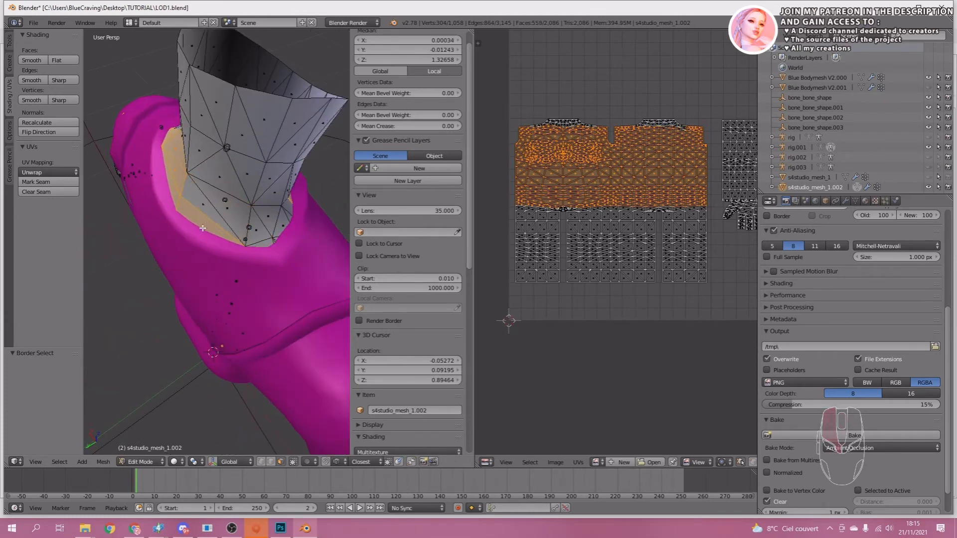
left_click(203, 228, "shift")
left_click(172, 159, "shift")
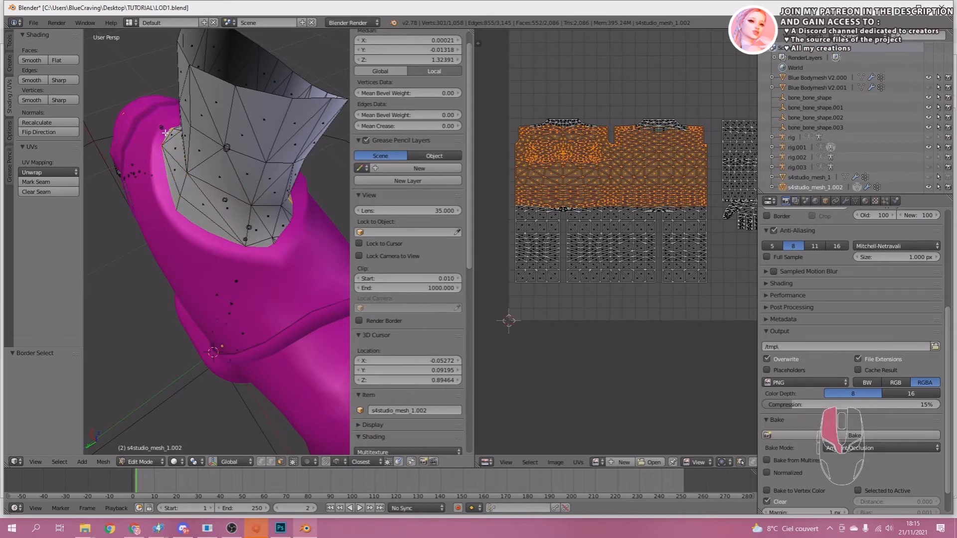
middle_click_drag(164, 134, 126, 149)
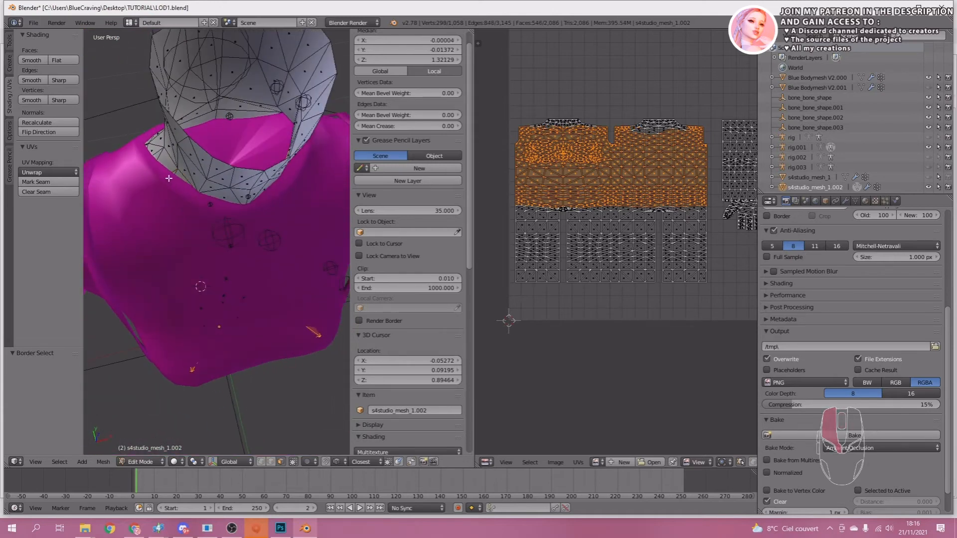
middle_click_drag(268, 221, 197, 194)
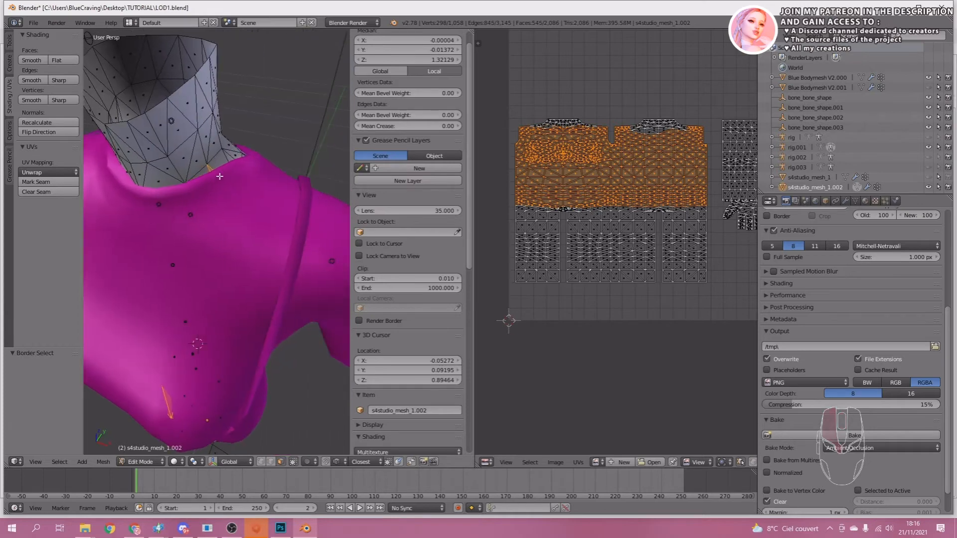
middle_click_drag(175, 258, 226, 231)
Delete the selected torso faces hidden under the dress.
scroll(226, 231, "down", 5)
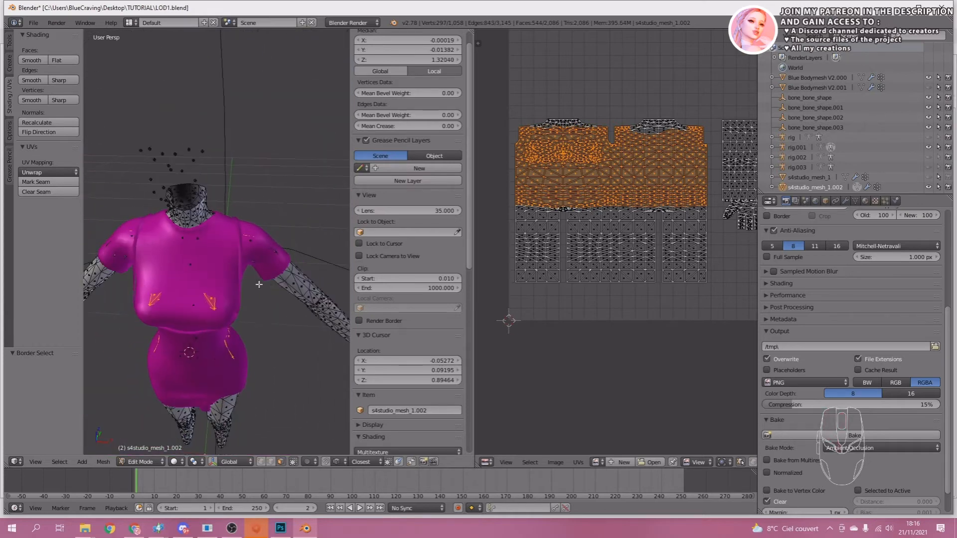
middle_click_drag(259, 279, 230, 267)
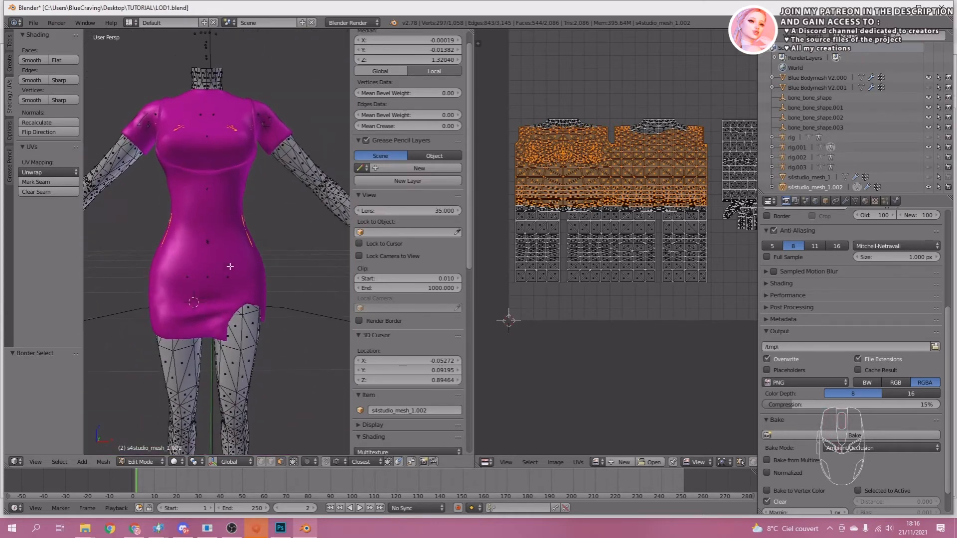
key("x")
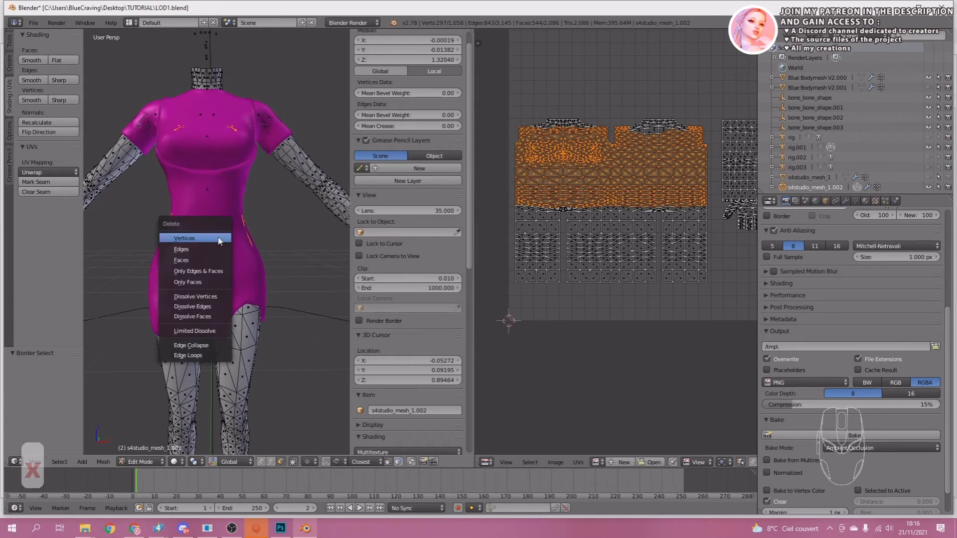
left_click(195, 260)
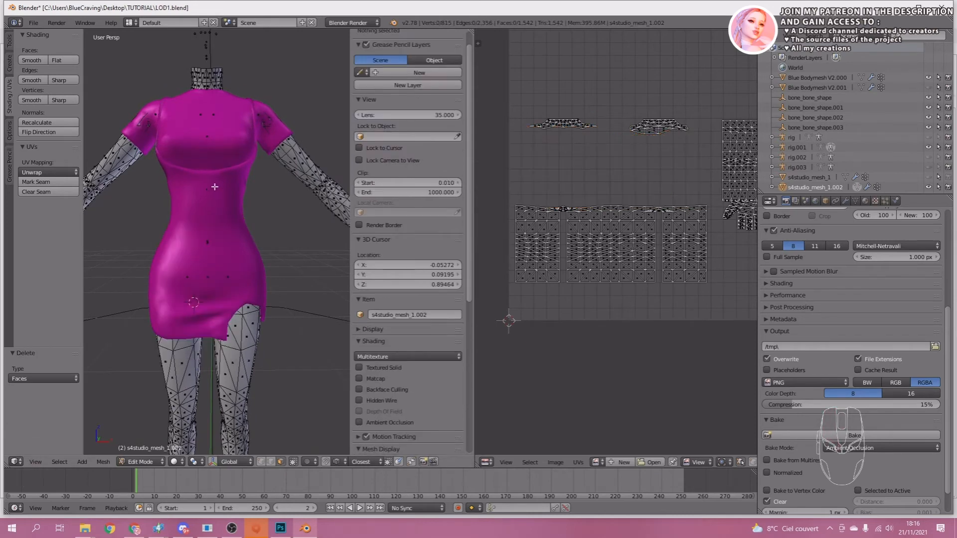
Delete the upper-arm face rings hidden inside the sleeve on the positive X side.
middle_click_drag(214, 188, 152, 221)
scroll(199, 197, "up", 4)
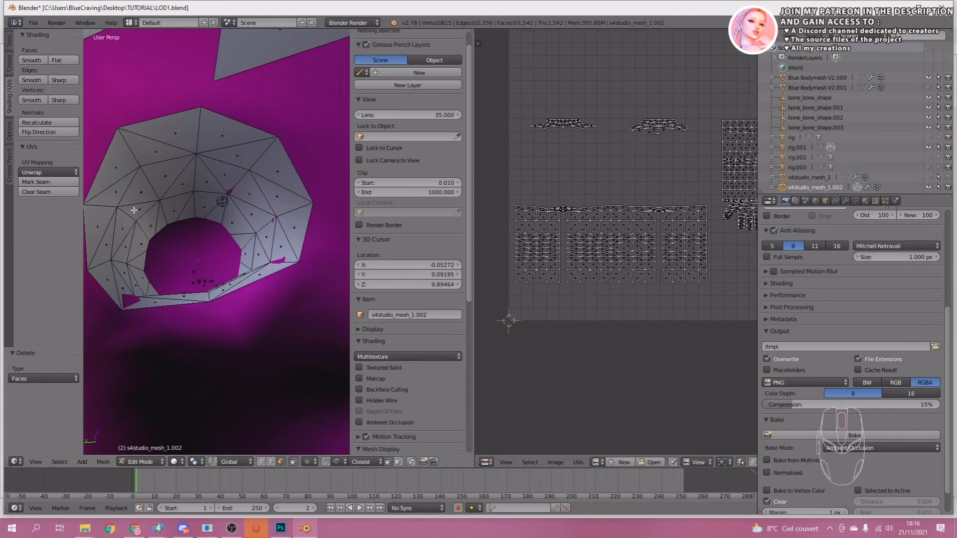
left_click(134, 211)
left_click(188, 186, "ctrl")
middle_click_drag(256, 271, 214, 279)
left_click(154, 324, "shift")
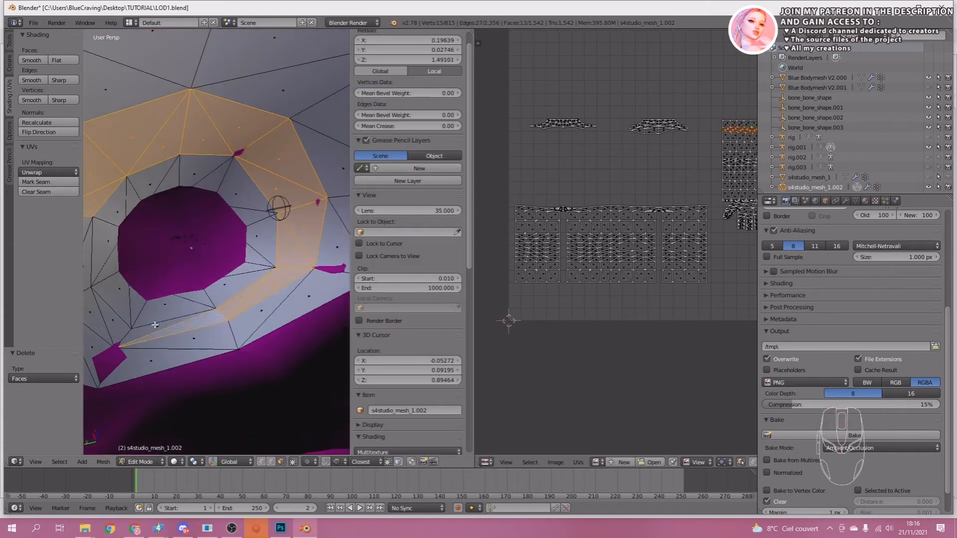
key("x")
left_click(85, 223)
key("x")
left_click(276, 210)
Scale the open edge loop of that arm inside the sleeve to 0.904.
left_click(270, 461)
left_click(217, 134)
left_click(217, 134, "alt")
key("s")
scroll(197, 154, "down", 10)
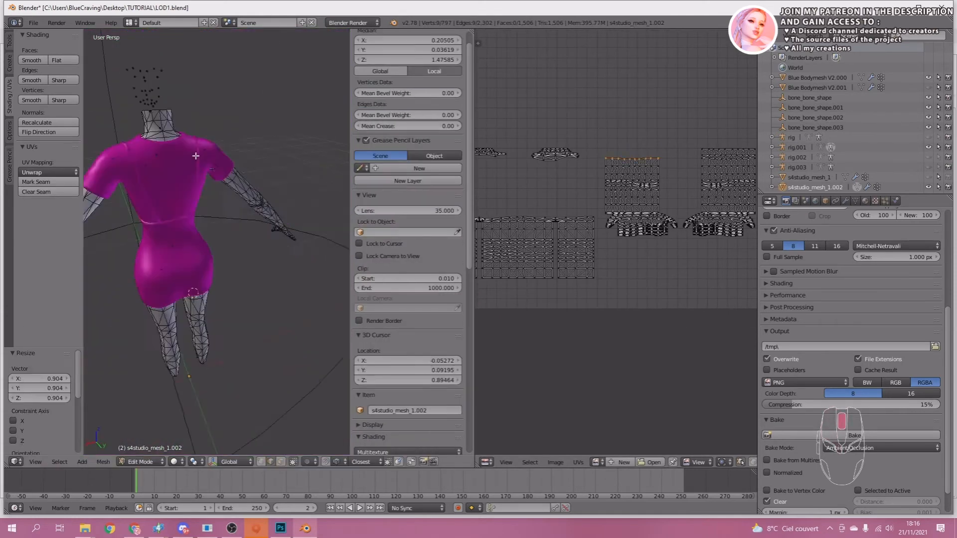
Delete the upper-arm face rings hidden inside the sleeve on the negative X side.
middle_click_drag(196, 154, 218, 228)
scroll(218, 229, "up", 10)
key("a")
left_click(281, 461)
left_click(114, 171, "shift")
left_click(165, 138, "shift")
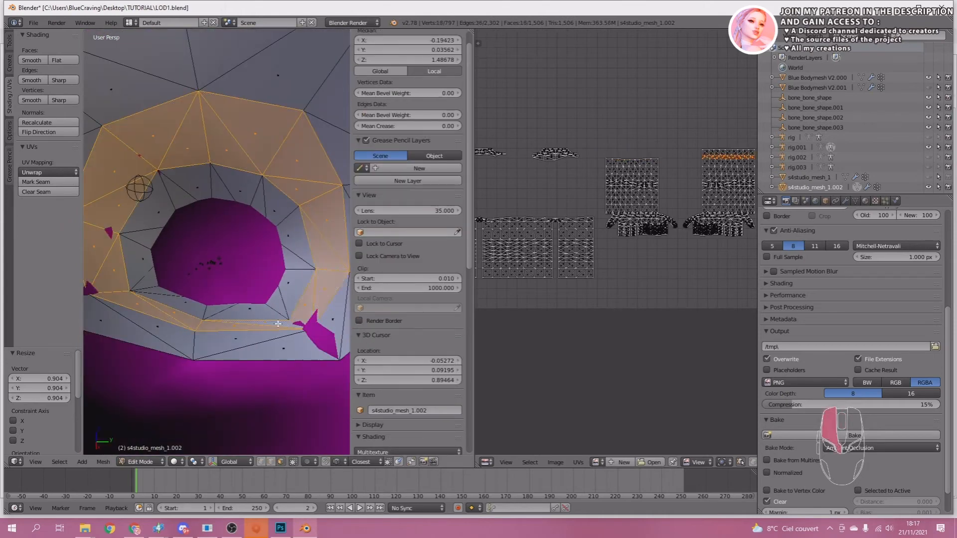
key("x")
left_click(291, 325)
key("l")
key("x")
left_click(186, 320)
Scale the open edge loop of the negative X arm inside its sleeve to 0.854.
left_click(270, 461)
left_click(249, 320, "alt")
key("s")
left_click(274, 327)
scroll(274, 326, "down", 10)
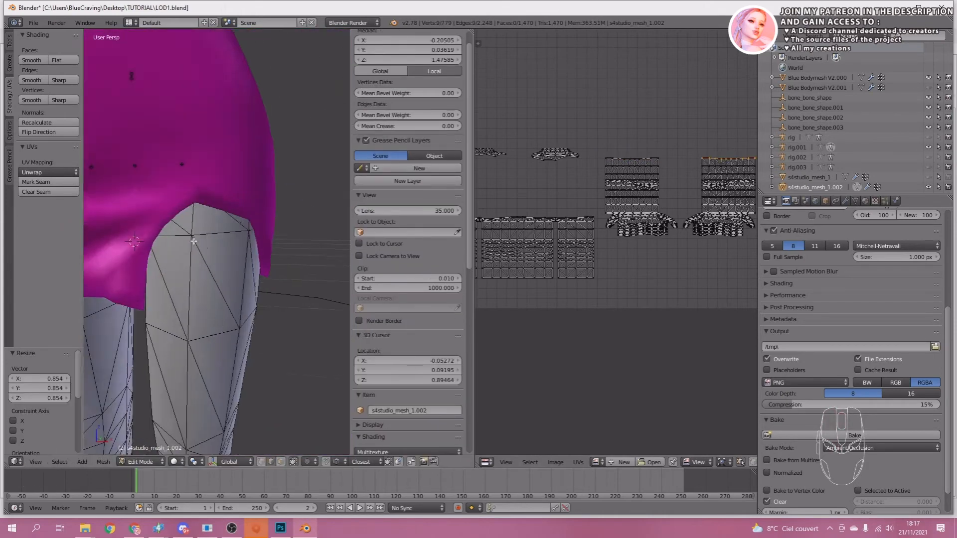
Delete the upper-thigh face rings of the body that are hidden under the dress's skirt.
middle_click_drag(192, 242, 214, 309)
left_click(281, 461)
left_click(184, 357, "shift")
middle_click_drag(184, 357, 219, 279)
left_click(218, 232, "shift")
left_click(195, 227, "shift")
middle_click_drag(195, 228, 154, 229)
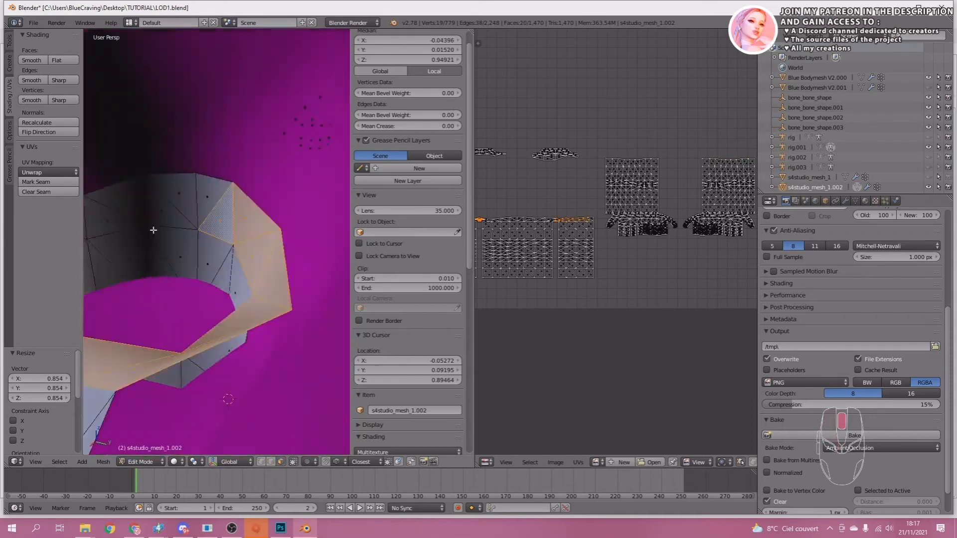
left_click(107, 260, "shift")
left_click(152, 329, "shift")
middle_click_drag(106, 260, 239, 279)
left_click(274, 324, "shift")
key("x")
left_click(276, 326)
scroll(279, 250, "down", 10)
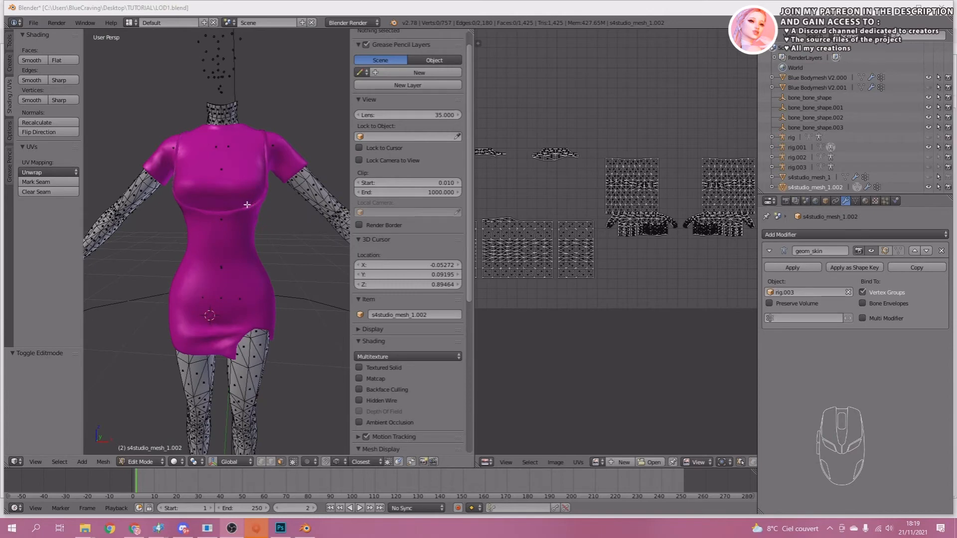
Join the trimmed LOD 1 body mesh into the dress object Blue Bodymesh V2.000.
mouse_move(231, 275)
middle_mouse_down()
mouse_move(241, 259)
mouse_move(221, 288)
middle_mouse_up()
key("Tab")
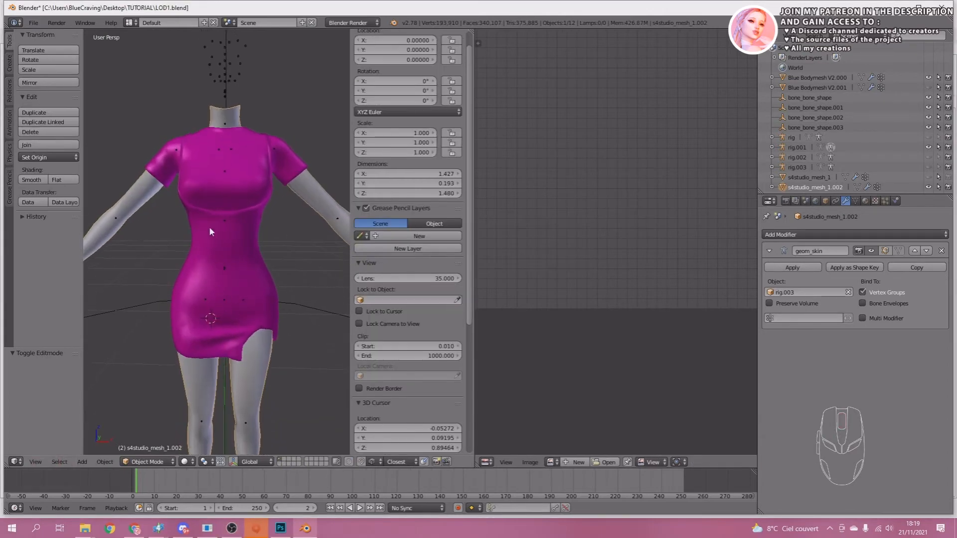
right_click(201, 180)
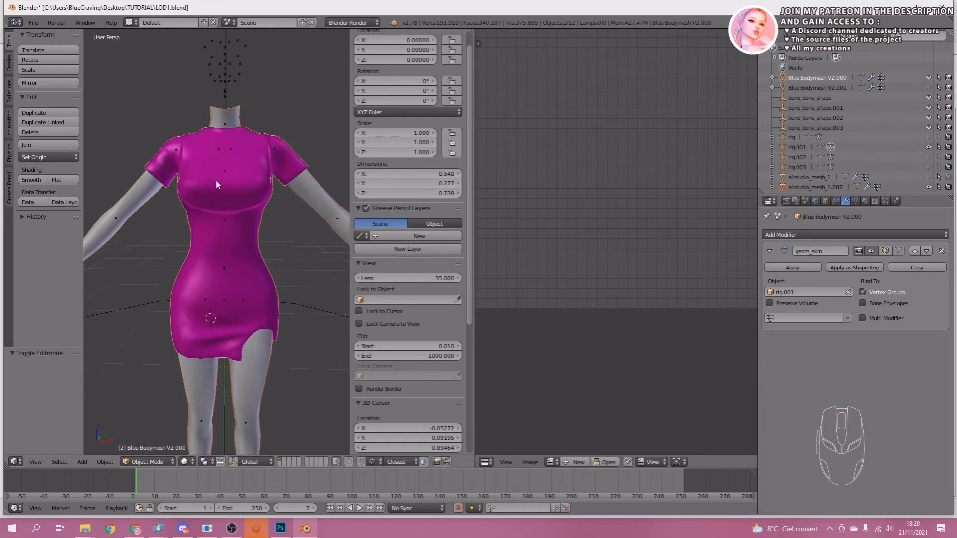
key("ctrl+j")
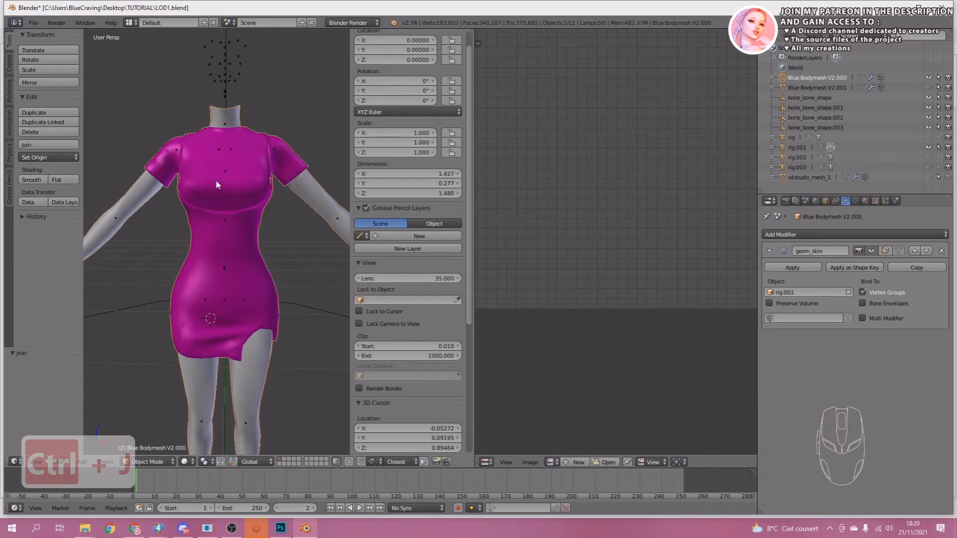
Save over LOD1.blend and save the scene under the new name LOD2.blend in the TUTORIAL folder.
key("ctrl+s")
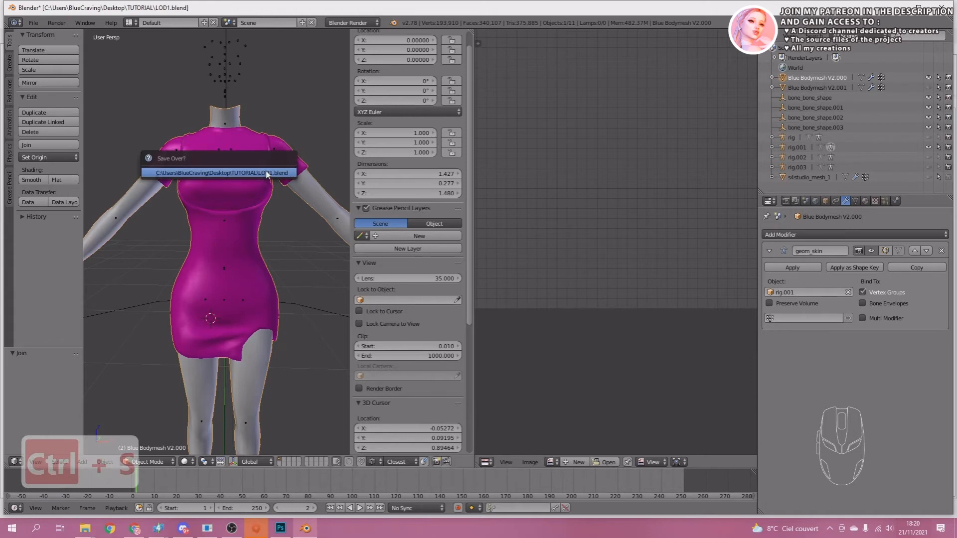
left_click(268, 172)
scroll(233, 220, "down", 2)
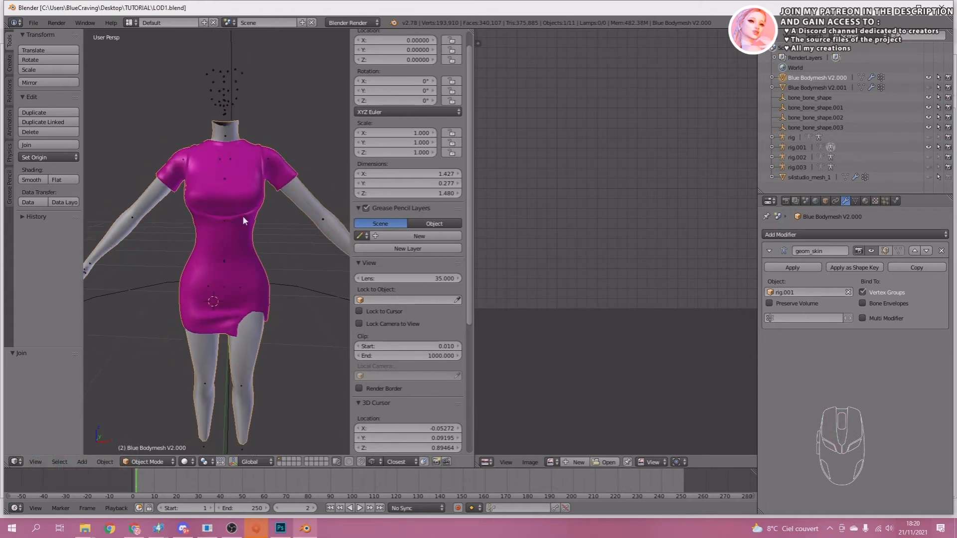
key("ctrl+shift+s")
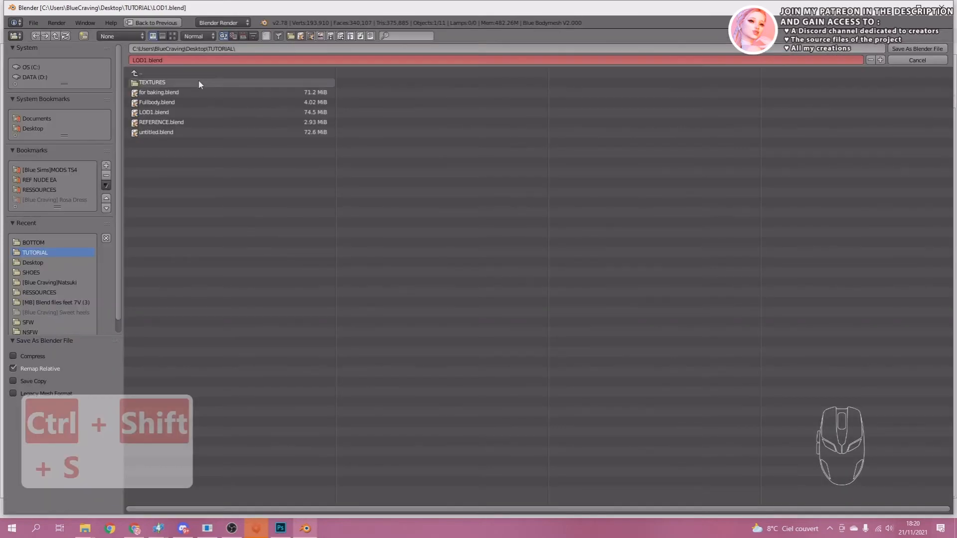
left_click(177, 59)
type("LOD2")
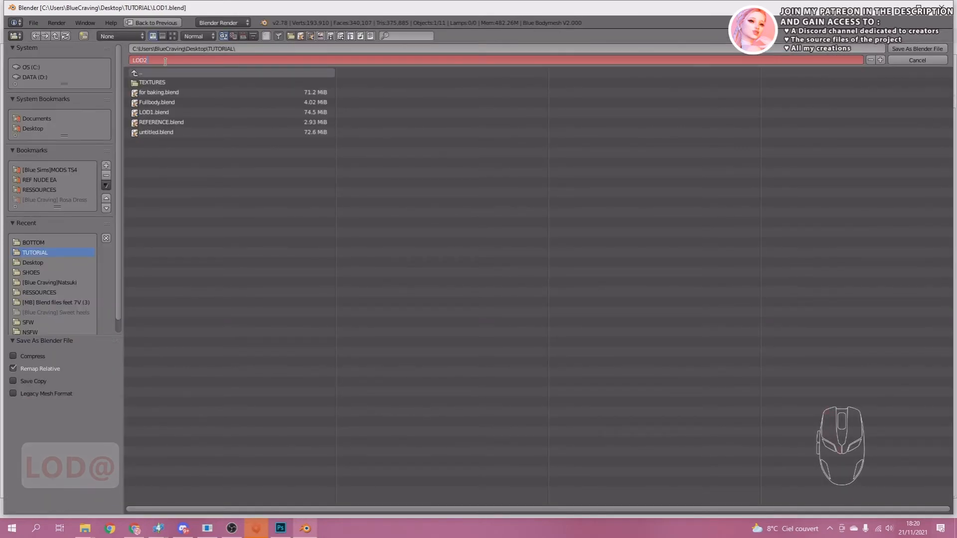
left_click(911, 49)
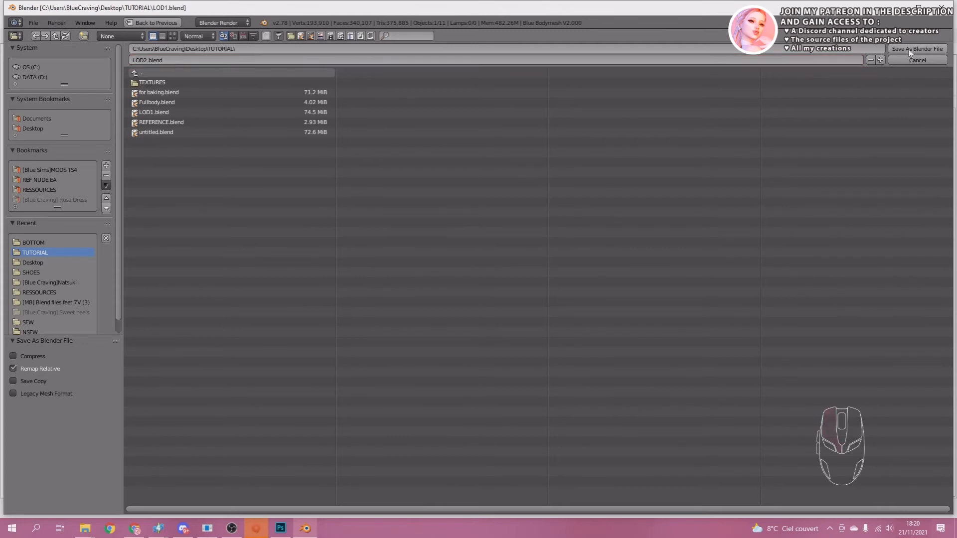
left_click(911, 48)
Separate the combined dress and body mesh by material in Edit Mode and return to Object Mode.
scroll(243, 337, "up", 1)
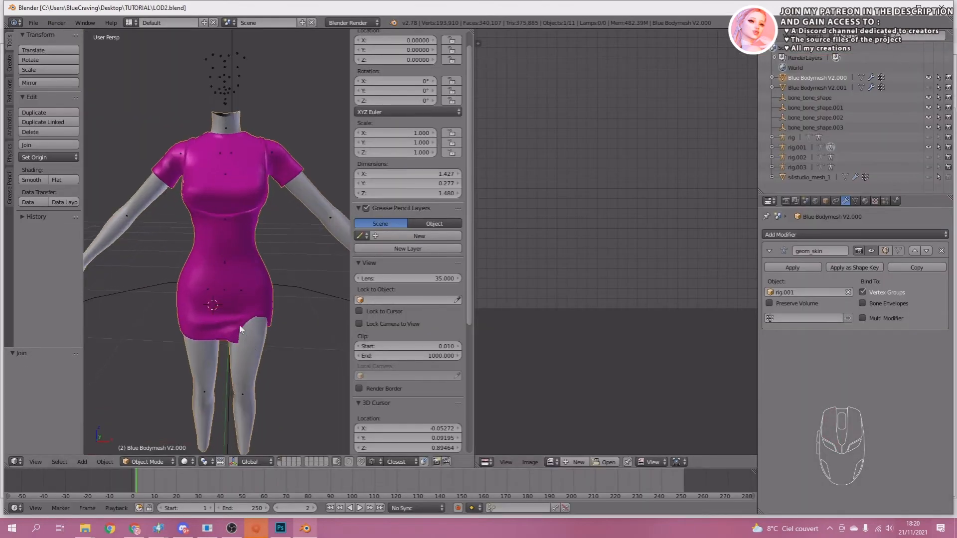
key("Tab")
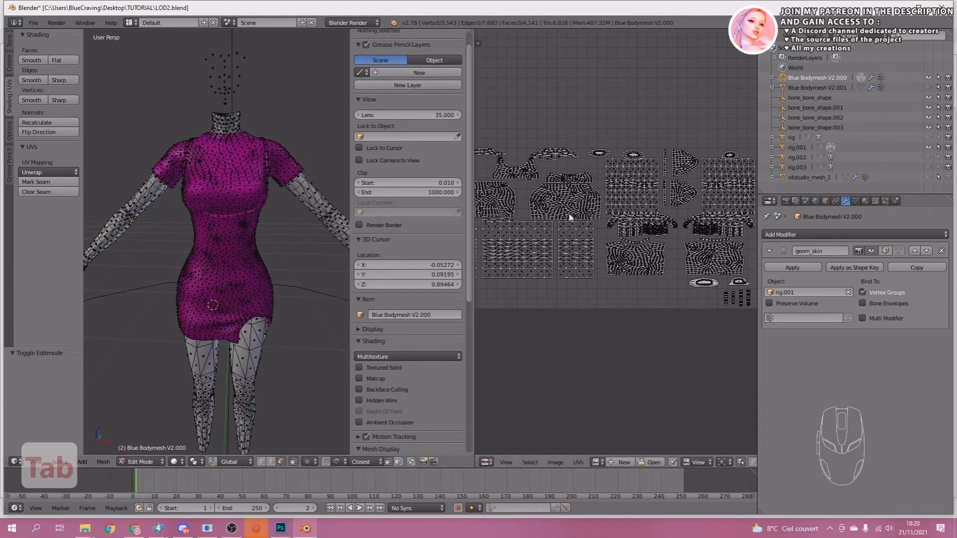
scroll(572, 246, "down", 3)
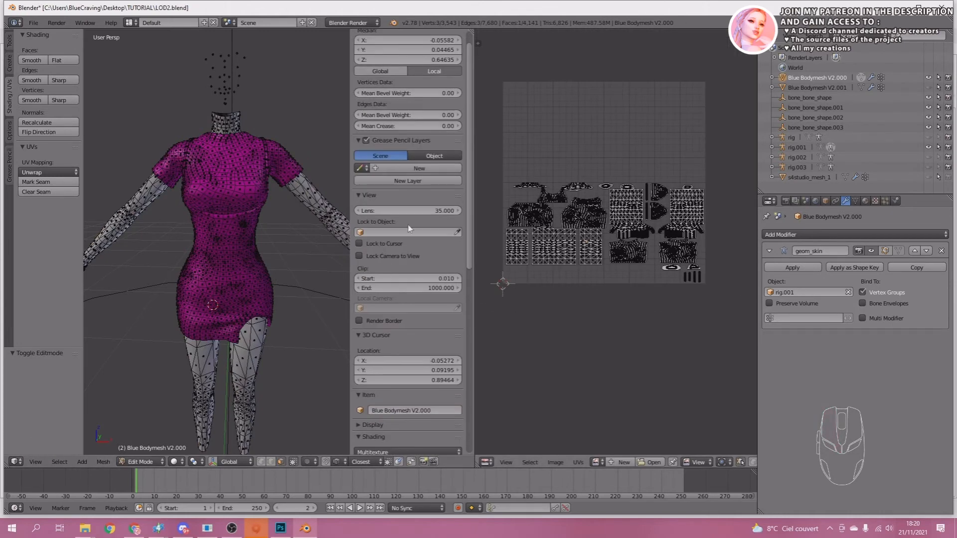
key("p")
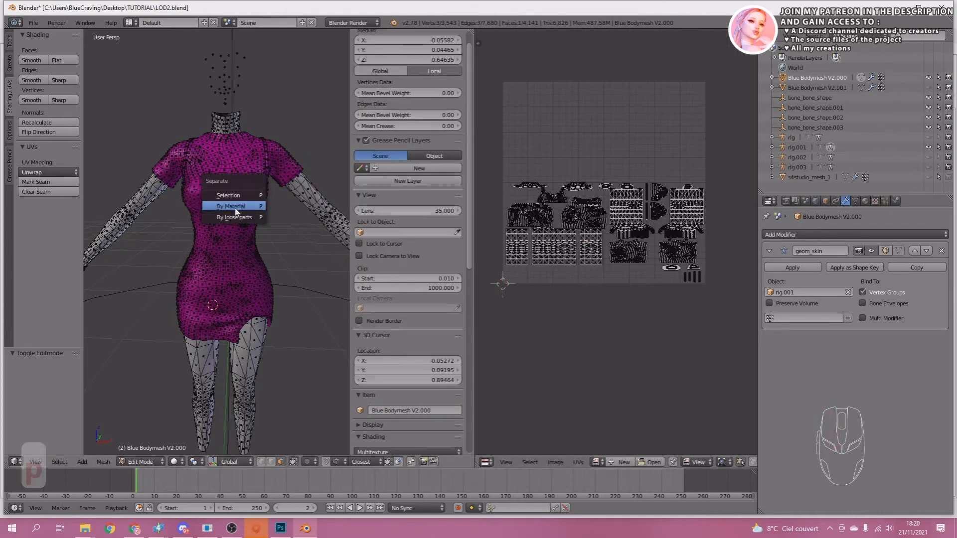
left_click(235, 207)
key("Tab")
Delete the separated LOD 1 leg object and the arms-and-neck object, keeping only the dress.
right_click(255, 345)
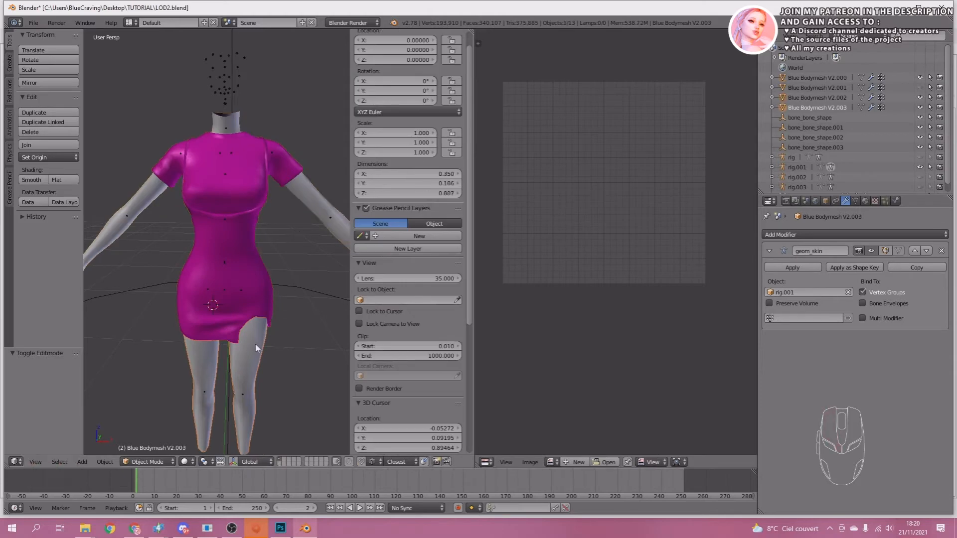
key("x")
left_click(245, 334)
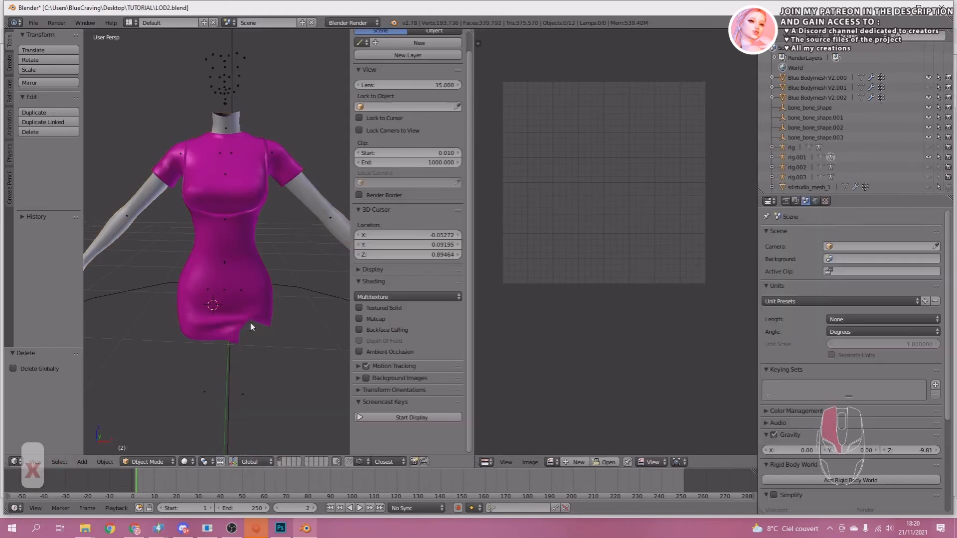
key("x")
left_click(305, 197)
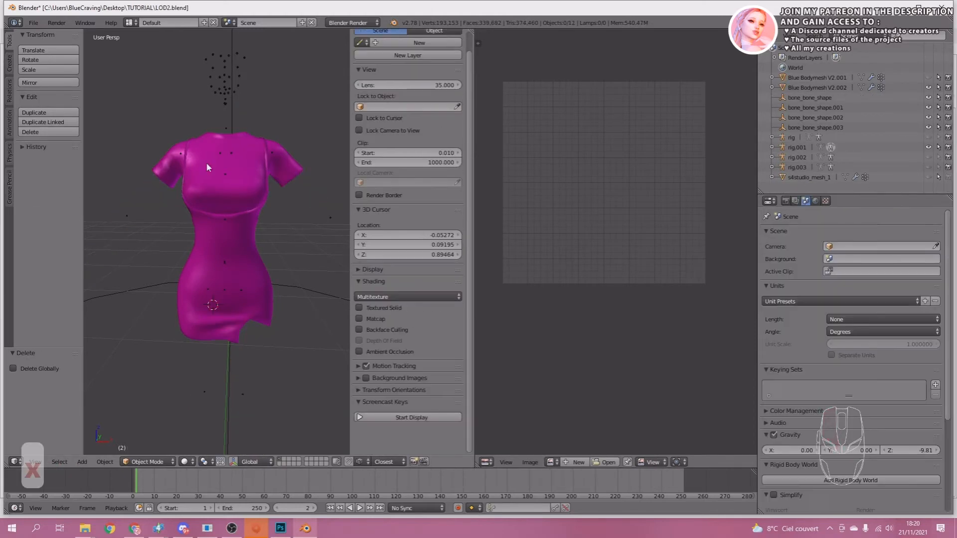
Append the s4studio_mesh_1 object from LOD2.blend in the REF NUDE EA TOP folder.
left_click(33, 23)
left_click(49, 177)
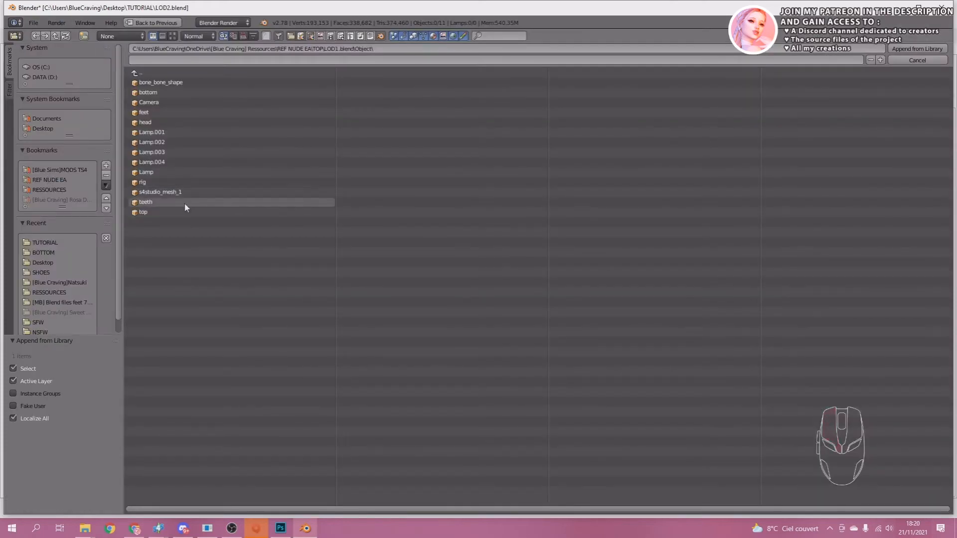
left_click(140, 75)
left_click(140, 74)
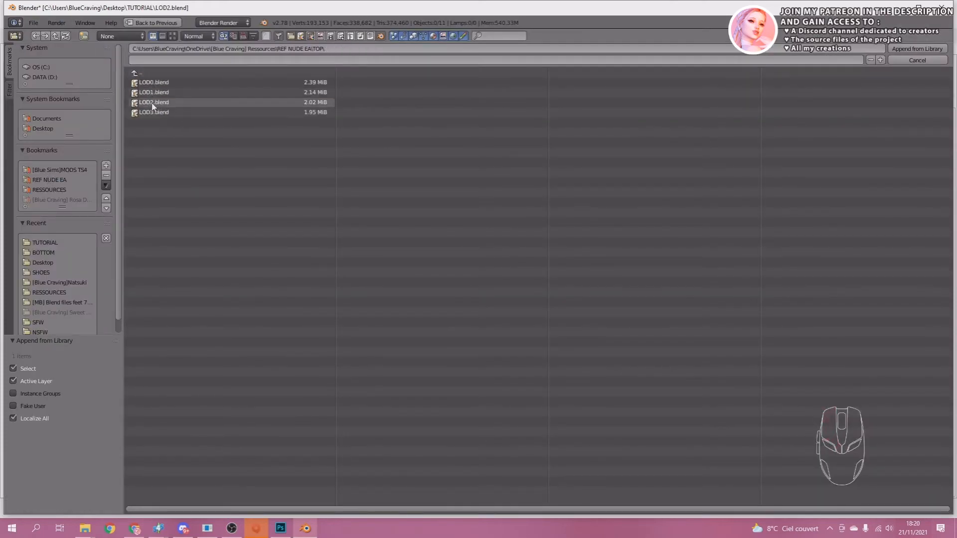
double_click(154, 104)
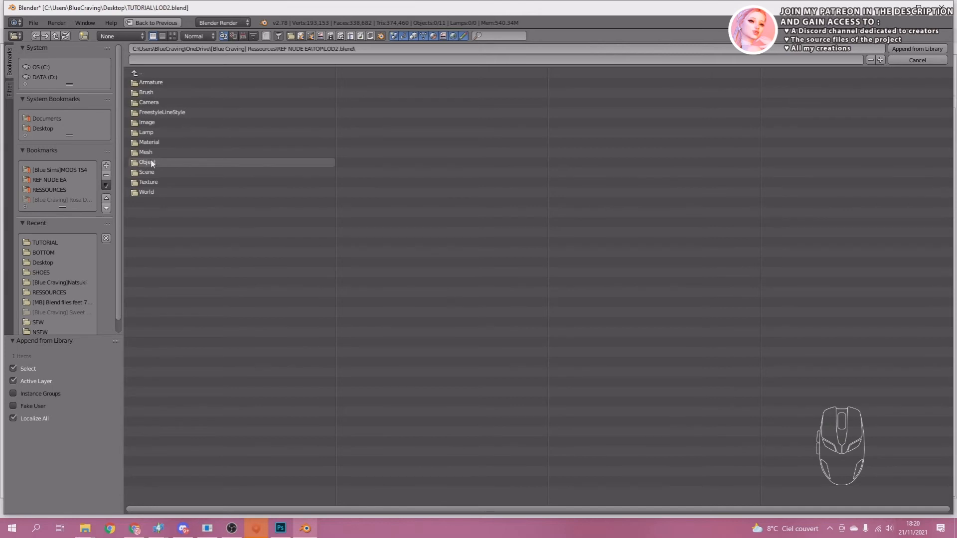
double_click(152, 163)
left_click(174, 193)
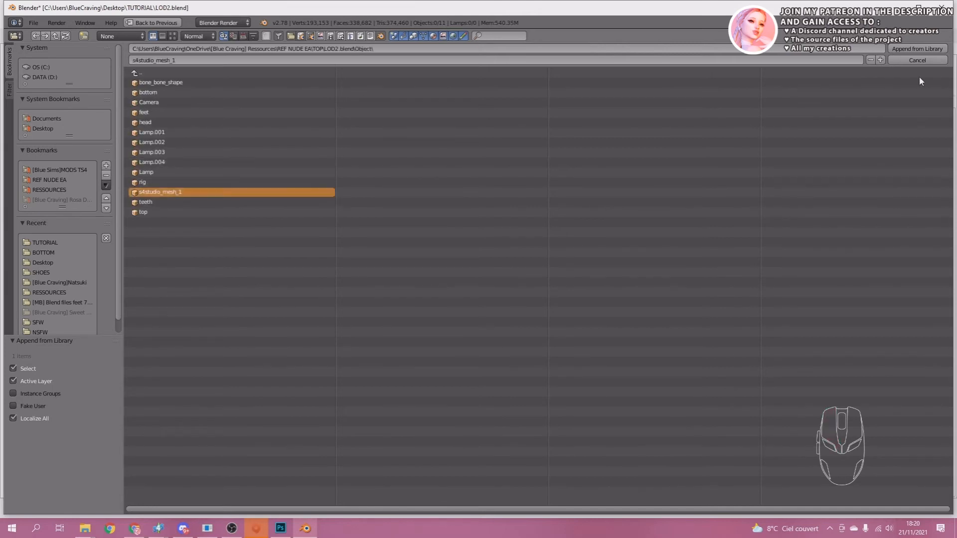
left_click(915, 49)
Append the s4studio_mesh_1 object from lod2.blend in the REF NUDE EA BOTTOM folder.
left_click(33, 22)
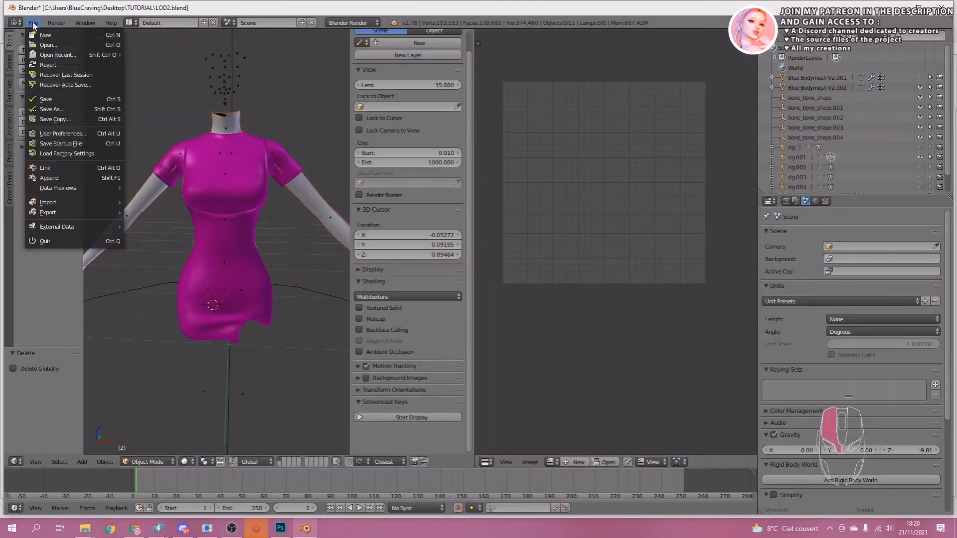
left_click(79, 177)
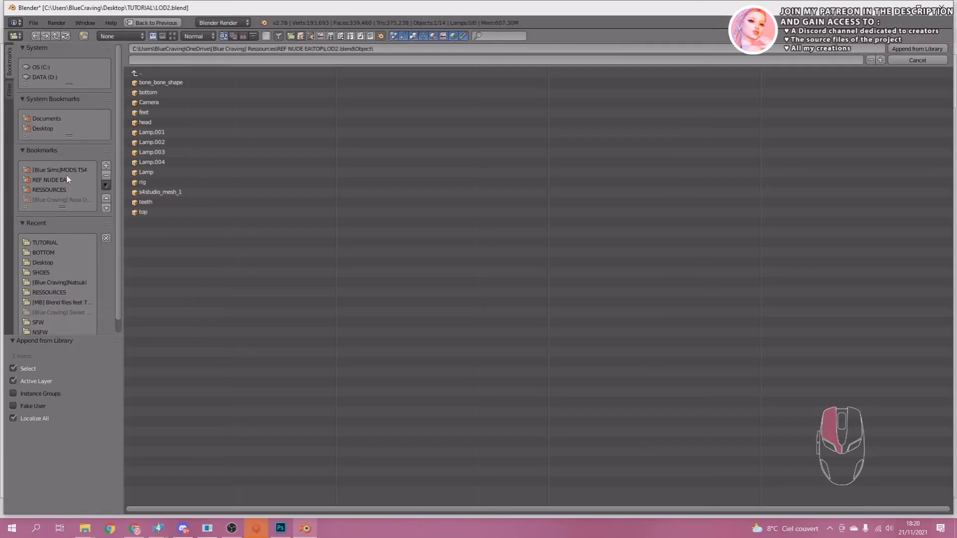
left_click(153, 73)
left_click(152, 73)
left_click(153, 73)
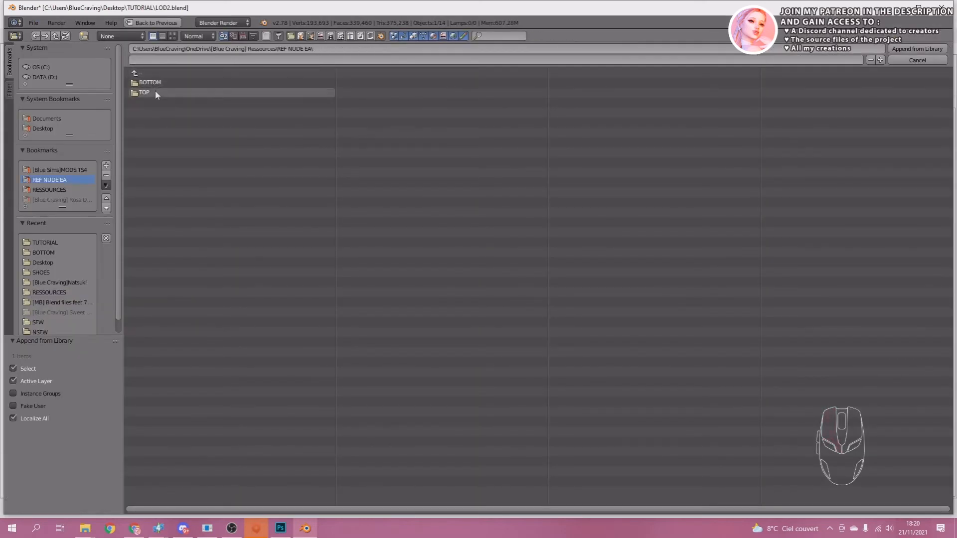
left_click(150, 82)
left_click(160, 112)
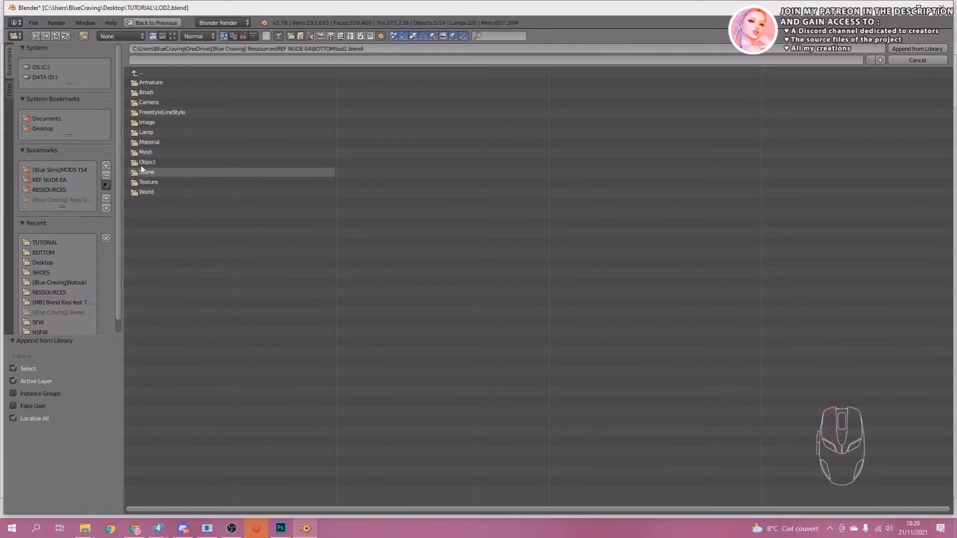
left_click(164, 172)
left_click(159, 192)
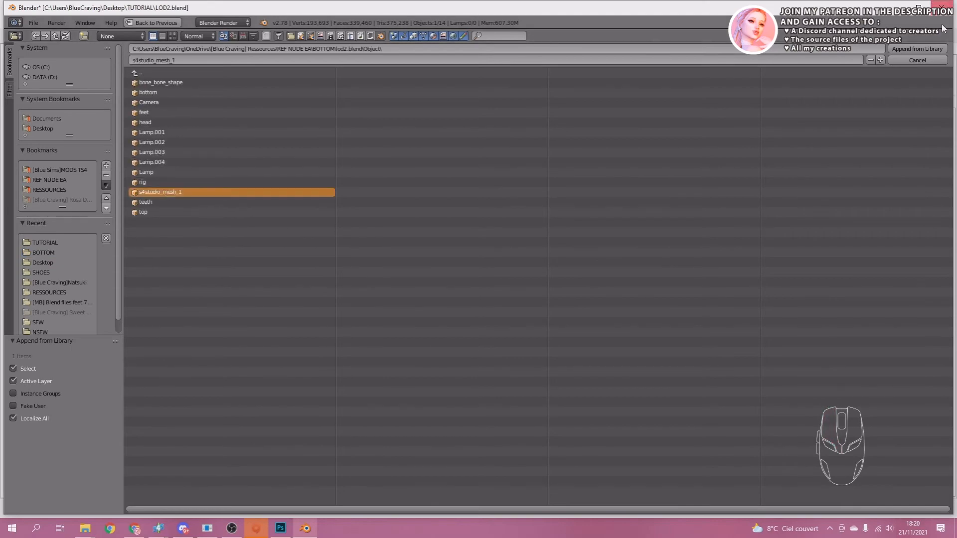
left_click(917, 49)
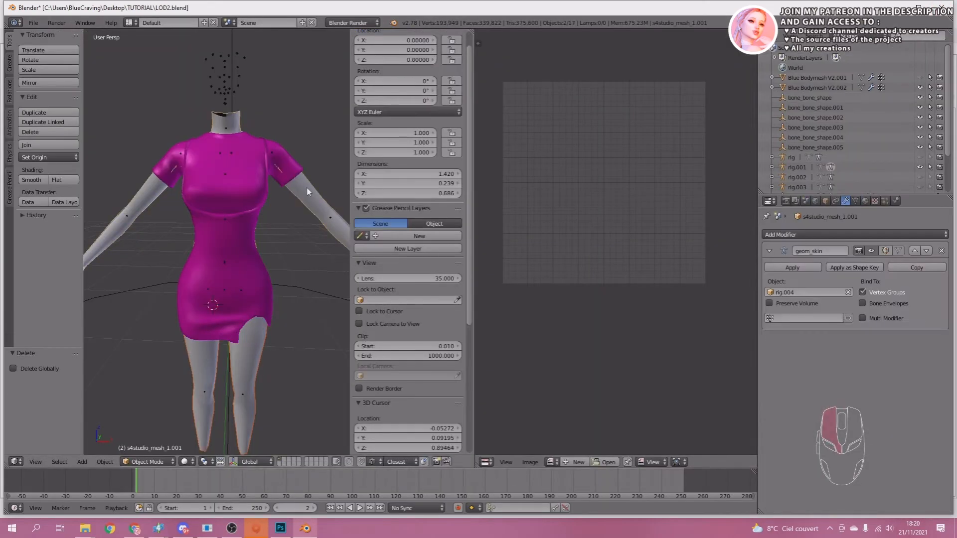
Join the appended top and bottom body meshes into one object and remove its double vertices.
key("ctrl+j")
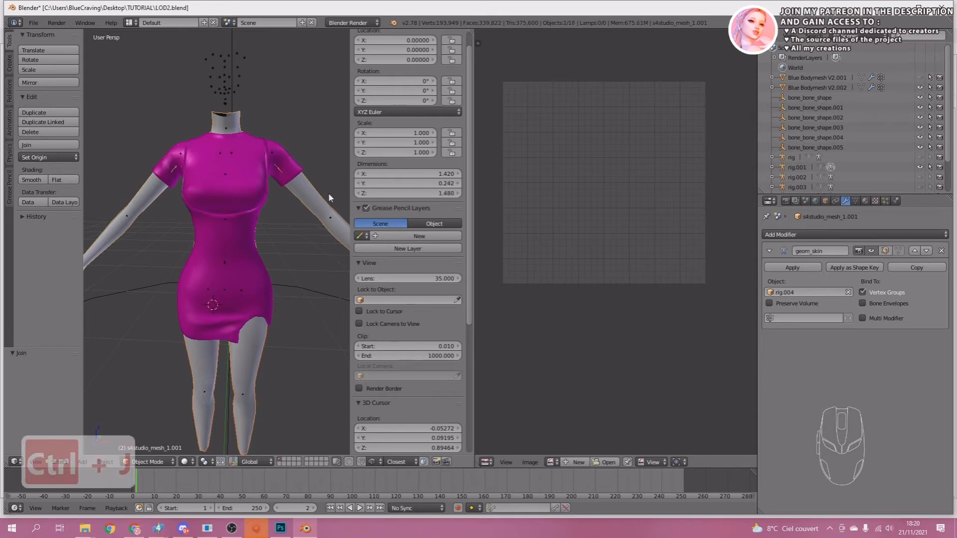
key("Tab")
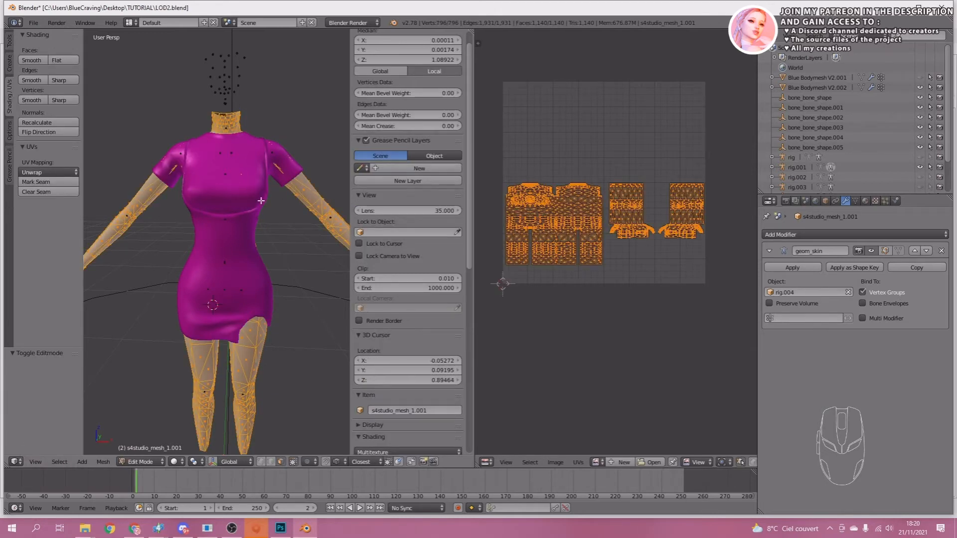
key("w")
left_click(232, 201)
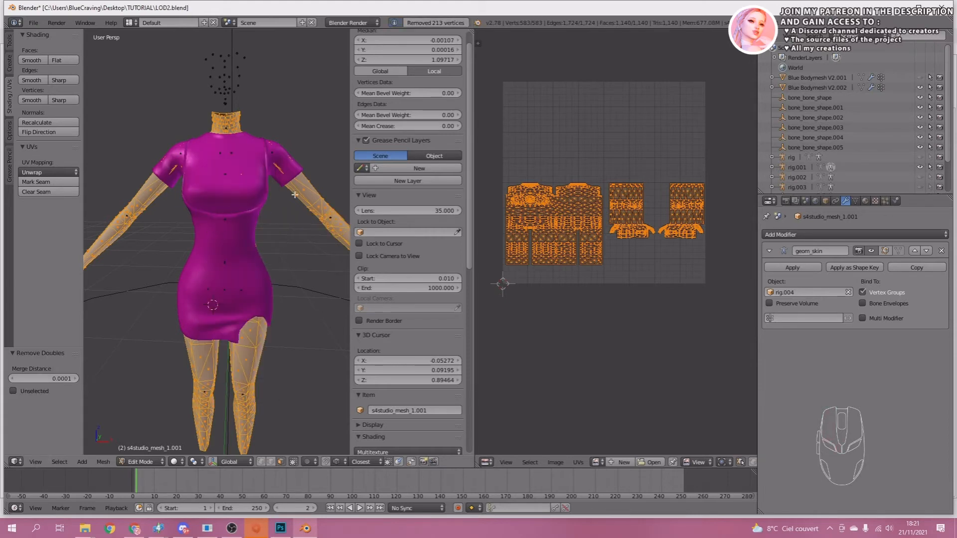
Box-select the torso region in the body's UV layout and delete the torso geometry hidden under the dress.
middle_click_drag(528, 209, 556, 186)
left_click(540, 178)
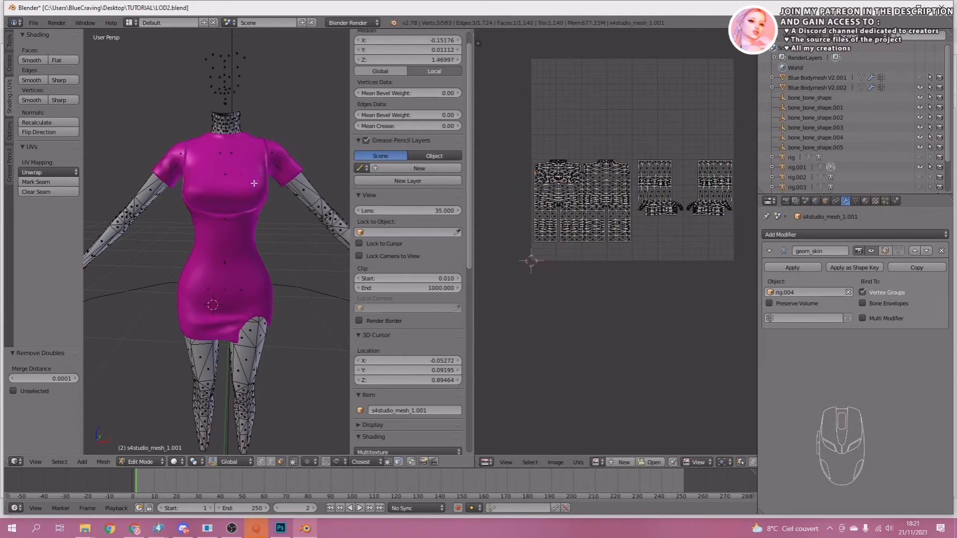
scroll(299, 249, "up", 1)
scroll(570, 217, "up", 4)
middle_click_drag(570, 217, 672, 238)
key("b")
left_click_drag(496, 208, 749, 105)
scroll(266, 248, "up", 3)
middle_click_drag(299, 304, 156, 206)
left_click(265, 248, "shift")
Box-select the top rows of the arm UV islands and delete that upper-arm geometry hidden inside the sleeves.
scroll(160, 267, "up", 4)
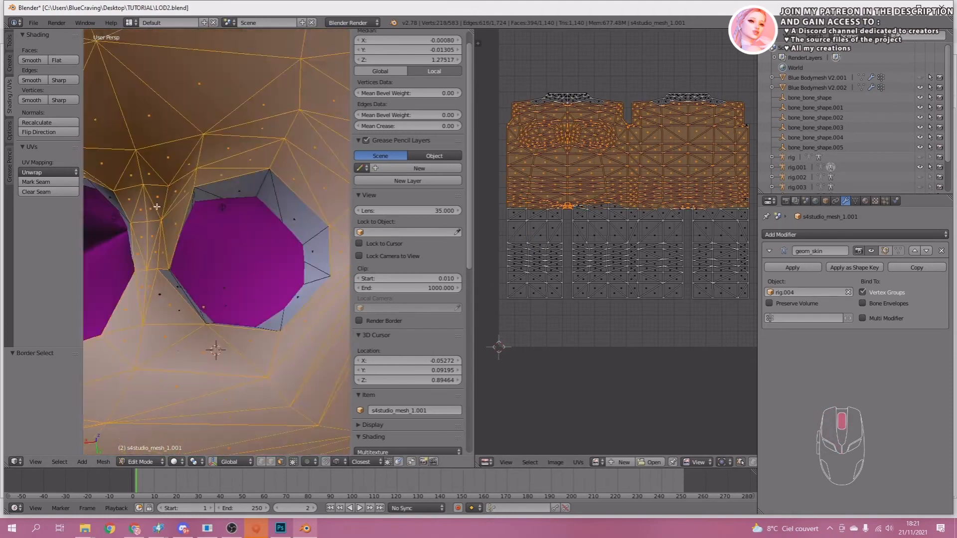
scroll(156, 207, "down", 5)
left_click_drag(209, 245, 199, 227, "ctrl+shift")
middle_click_drag(199, 227, 219, 249)
key("x")
left_click(241, 165)
Scale the body's open border inside the dress and return to Object Mode.
scroll(242, 165, "up", 3)
middle_click_drag(753, 191, 553, 192)
key("b")
left_click_drag(539, 79, 822, 107)
scroll(244, 271, "down", 6)
key("x")
left_click(244, 271)
Slide the selected border vertices of the trimmed body along their edges beneath the dress.
middle_click_drag(244, 271, 269, 359)
left_click(271, 462)
right_click(235, 319, "alt")
key("g")
key("g")
key("g")
left_click(269, 286)
middle_click_drag(226, 271, 202, 310)
key("s")
left_click(299, 292)
key("Tab")
scroll(249, 314, "down", 6)
scroll(202, 310, "up", 2)
left_click(231, 528)
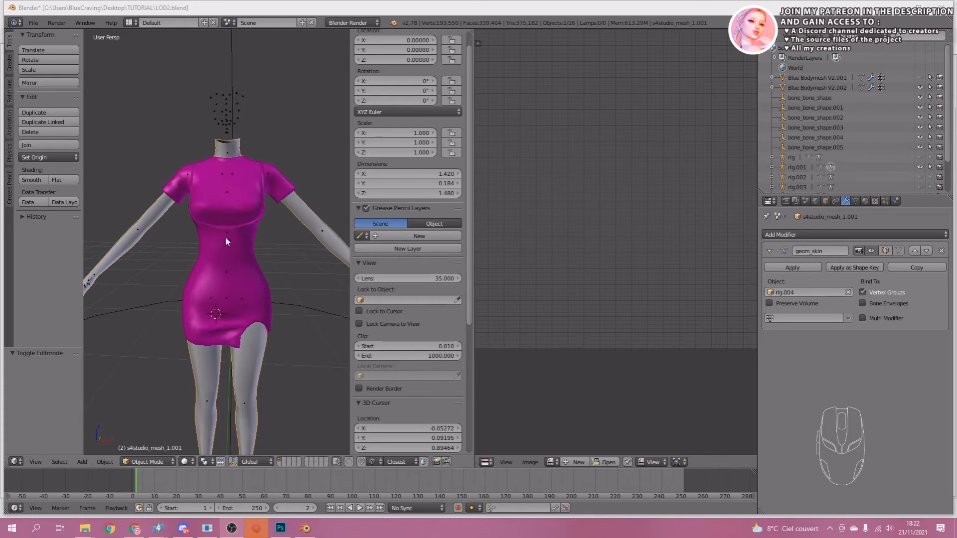
Delete the hidden Blue Bodymesh V2.001 object from the scene.
right_click(202, 245)
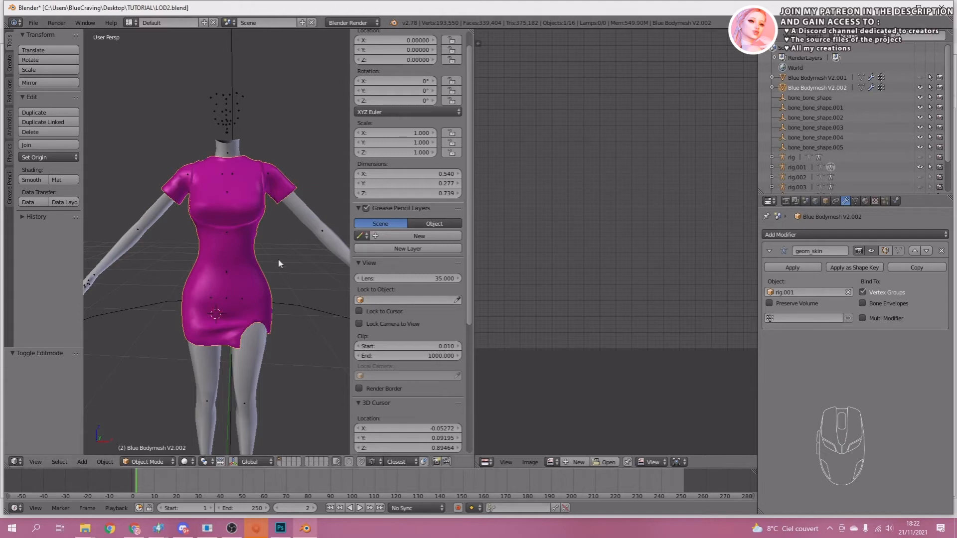
left_click(824, 77)
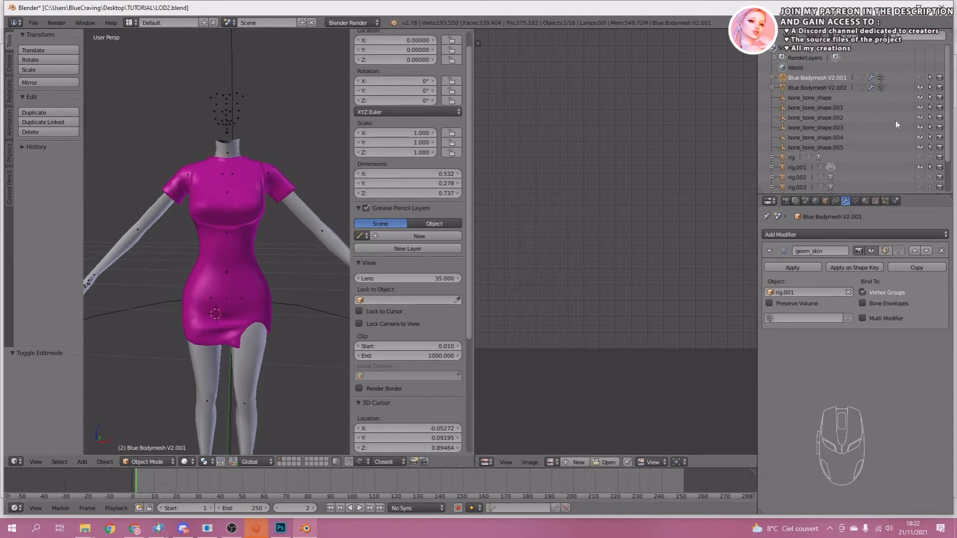
scroll(896, 128, "down", 2)
scroll(872, 148, "up", 1)
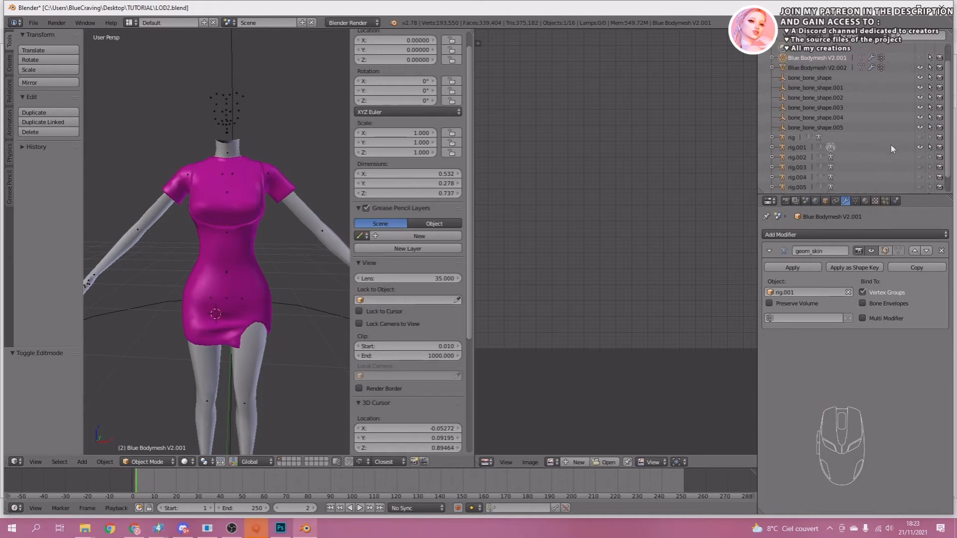
right_click(806, 58)
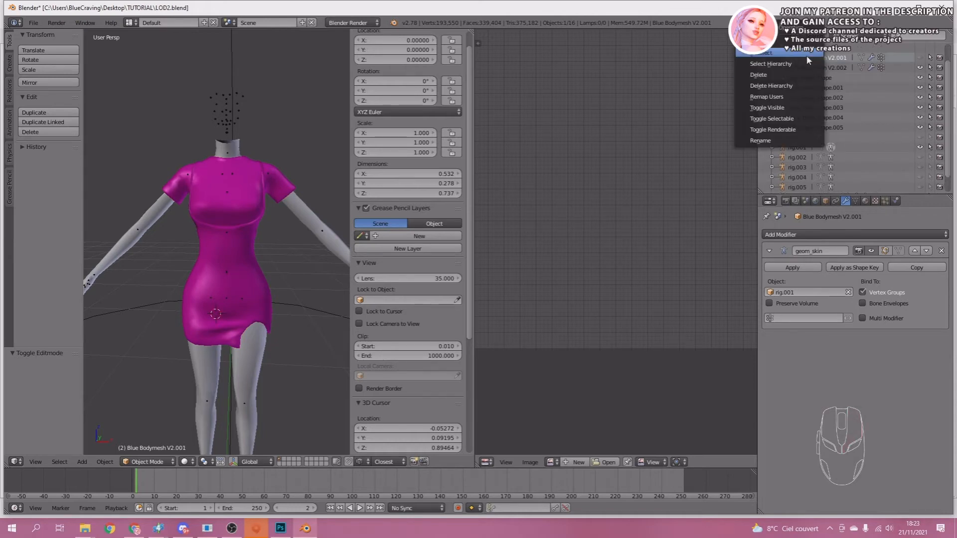
left_click(769, 75)
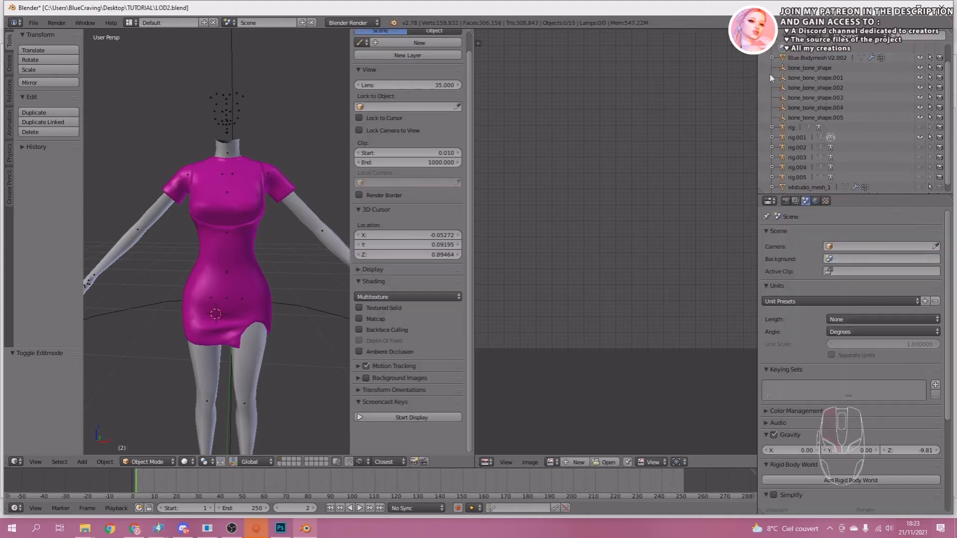
Delete the hidden original body mesh s4studio_mesh_1 from the scene.
scroll(868, 117, "down", 1)
left_click(790, 181)
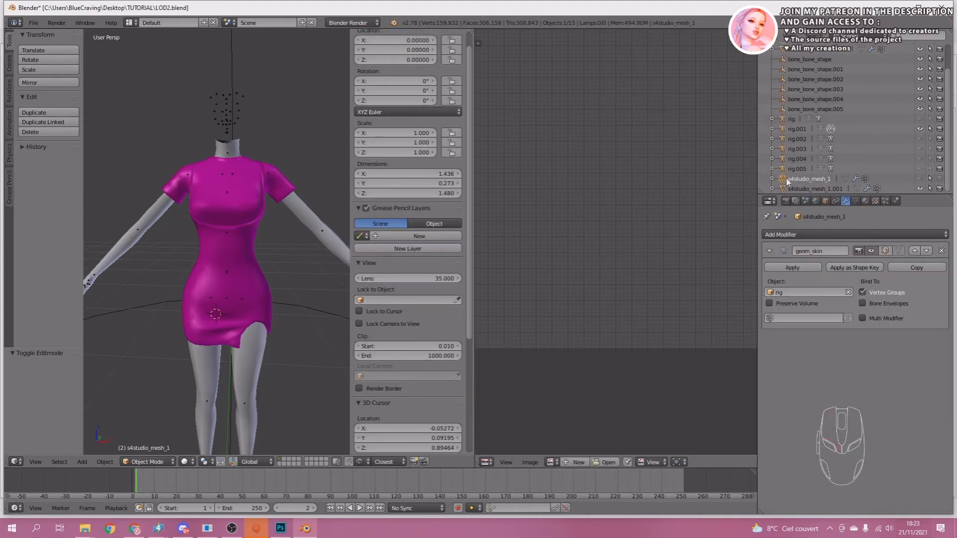
right_click(807, 177)
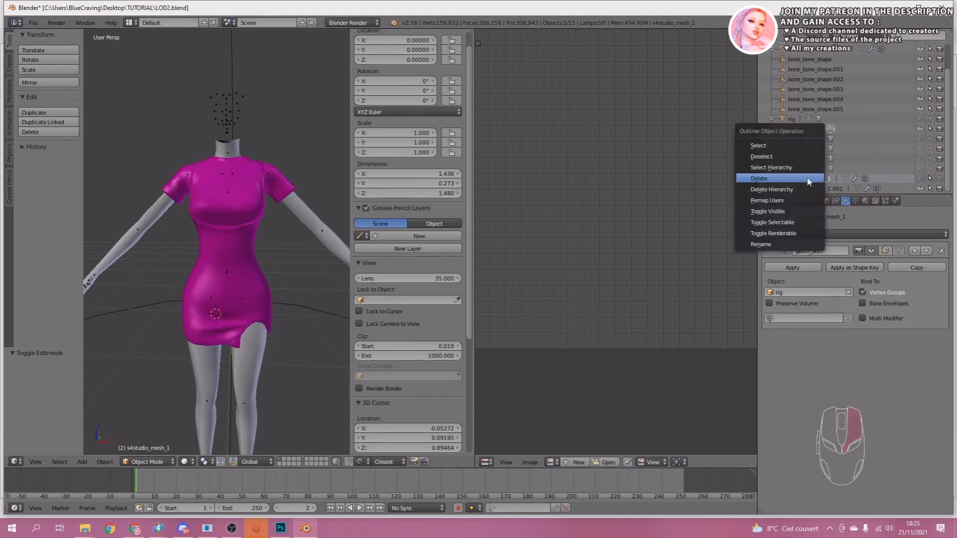
left_click(767, 179)
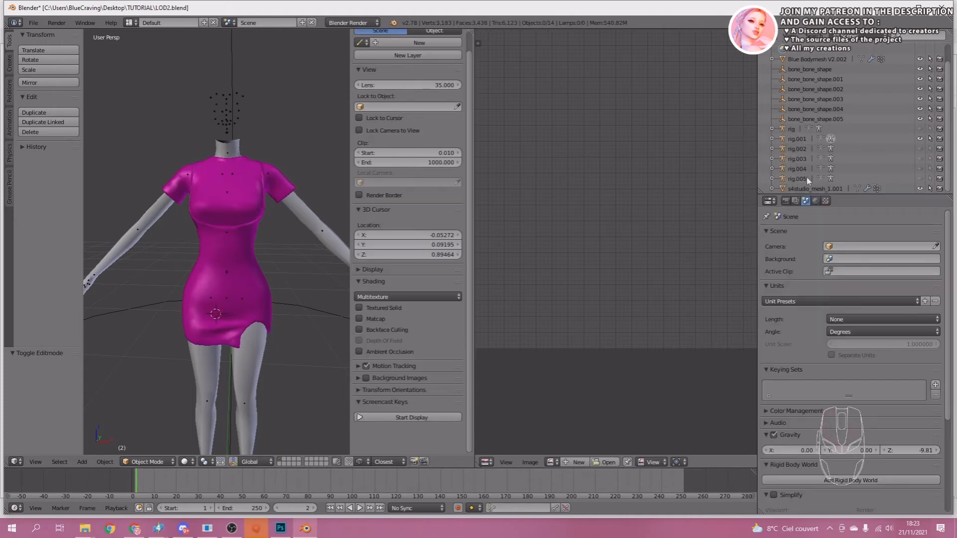
scroll(854, 164, "up", 2)
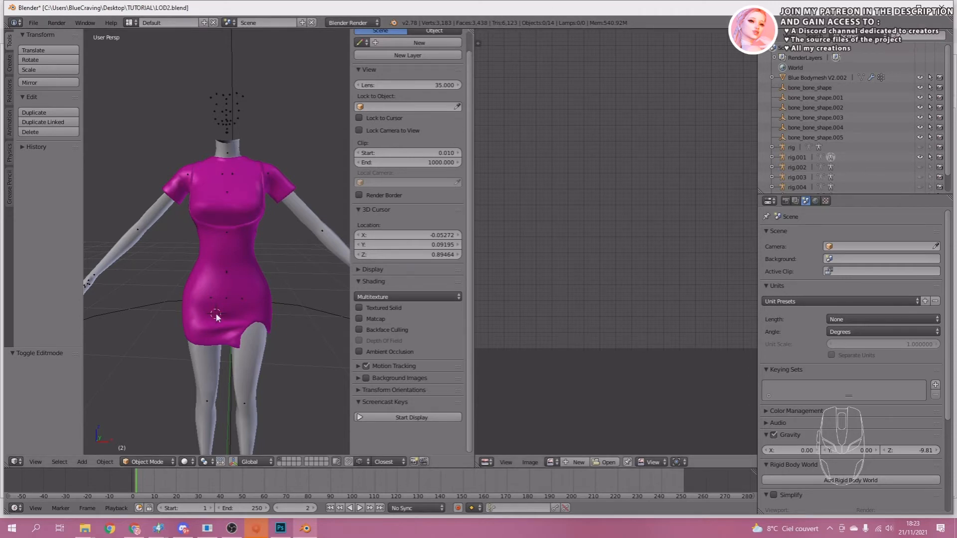
Select the dress and the body together and check the scene's triangle count.
left_click(230, 236)
left_click(255, 351)
left_click(255, 350, "shift")
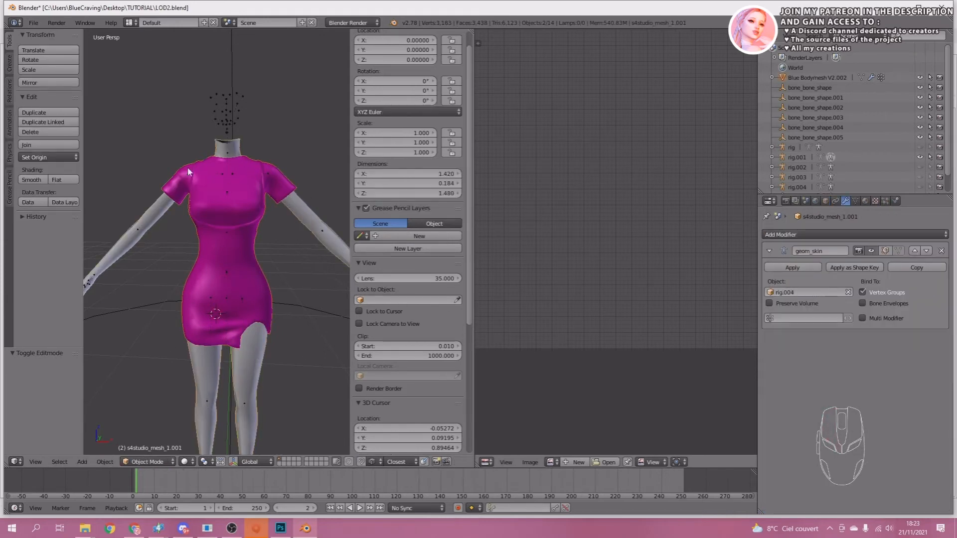
middle_click_drag(226, 238, 248, 207)
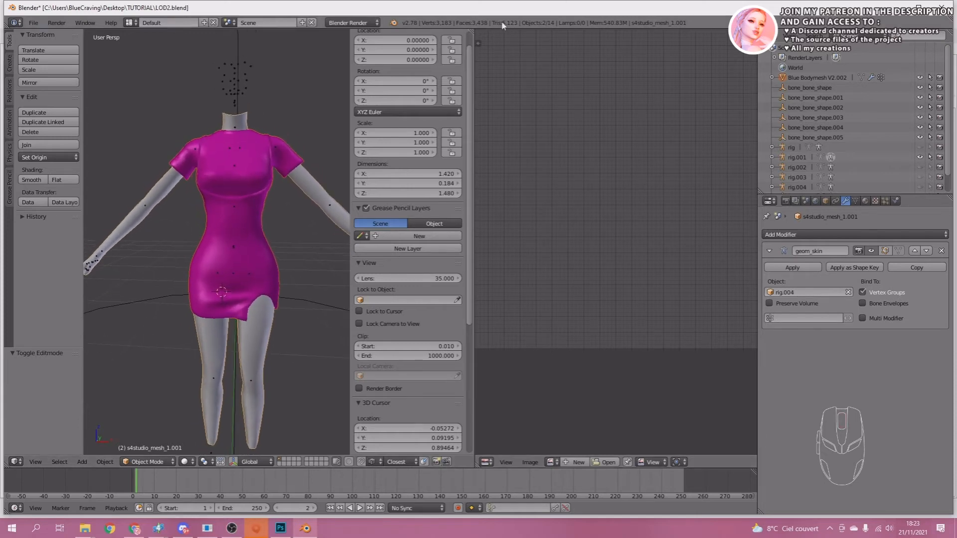
Add a Decimate modifier to the dress Blue Bodymesh V2.002 and lower its collapse ratio to 0.6124.
right_click(244, 227)
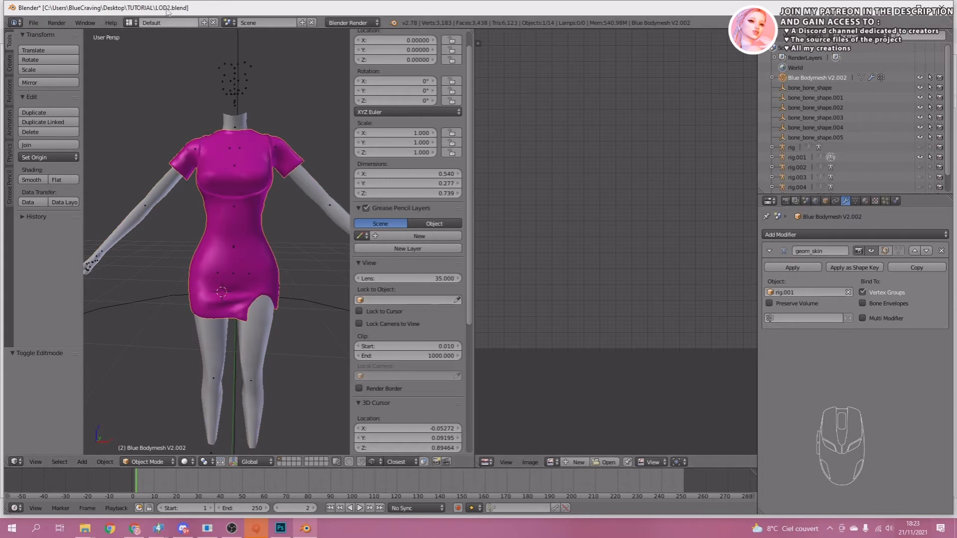
left_click(239, 211)
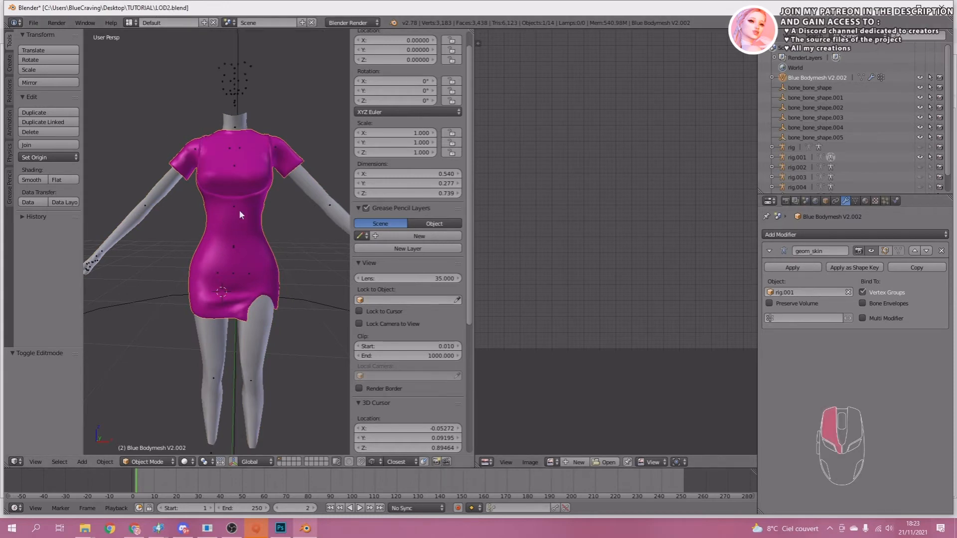
left_click(867, 235)
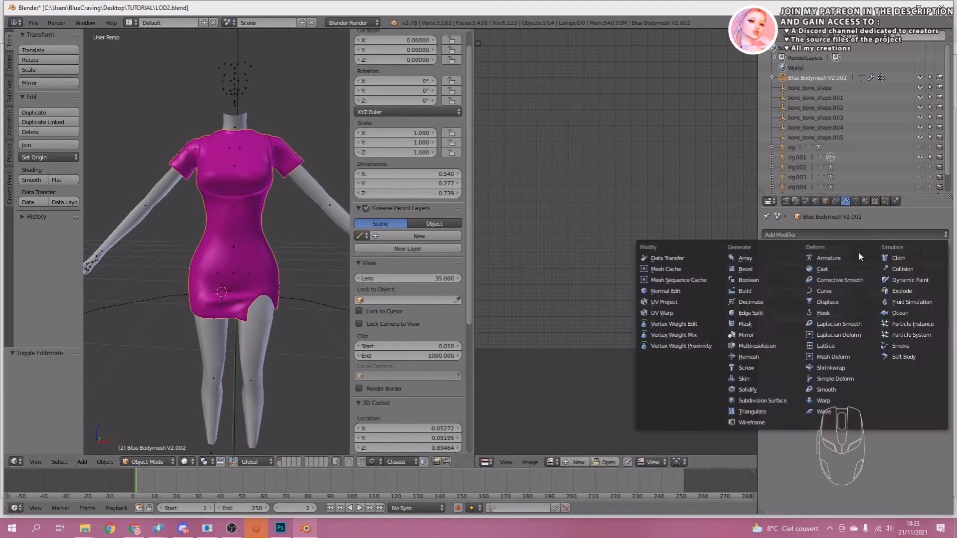
left_click(749, 302)
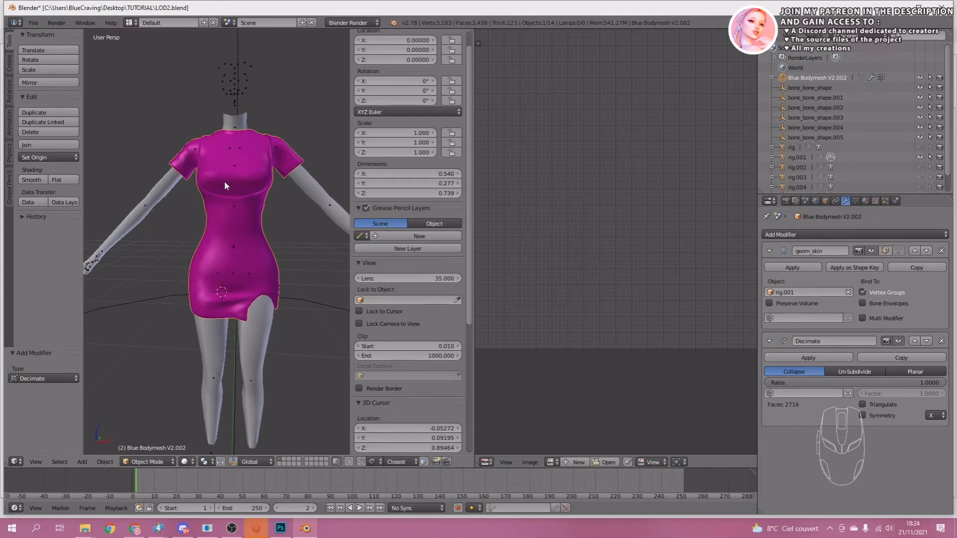
left_click_drag(942, 382, 918, 383)
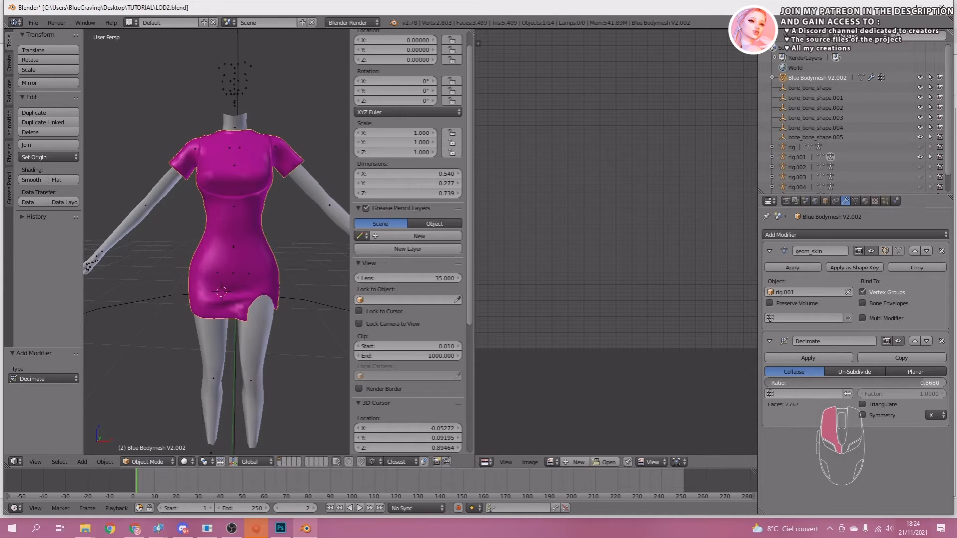
left_click_drag(917, 383, 879, 382)
left_click_drag(878, 385, 878, 385)
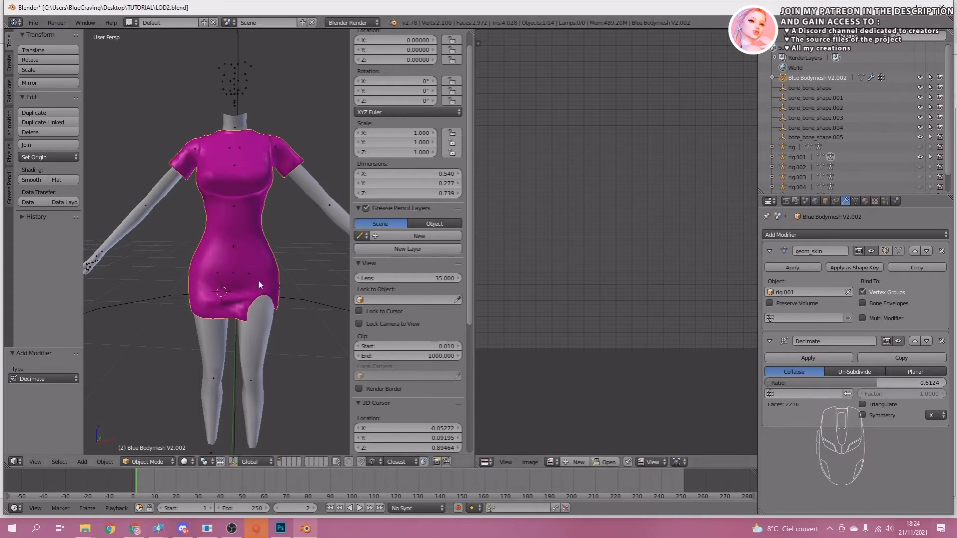
Apply the dress's Decimate modifier and join the dress into the body mesh s4studio_mesh_1.001.
middle_click_drag(197, 246, 252, 239)
scroll(252, 238, "up", 2)
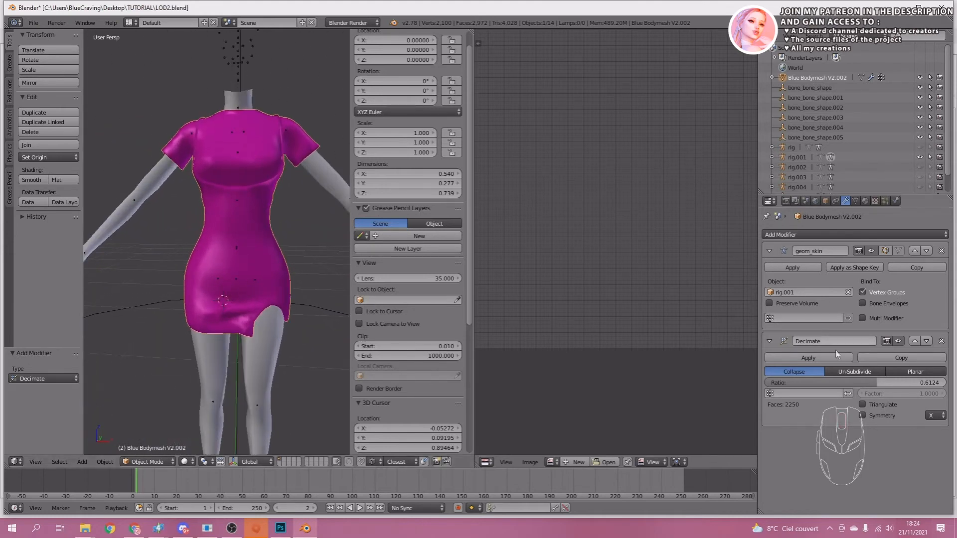
left_click(806, 358)
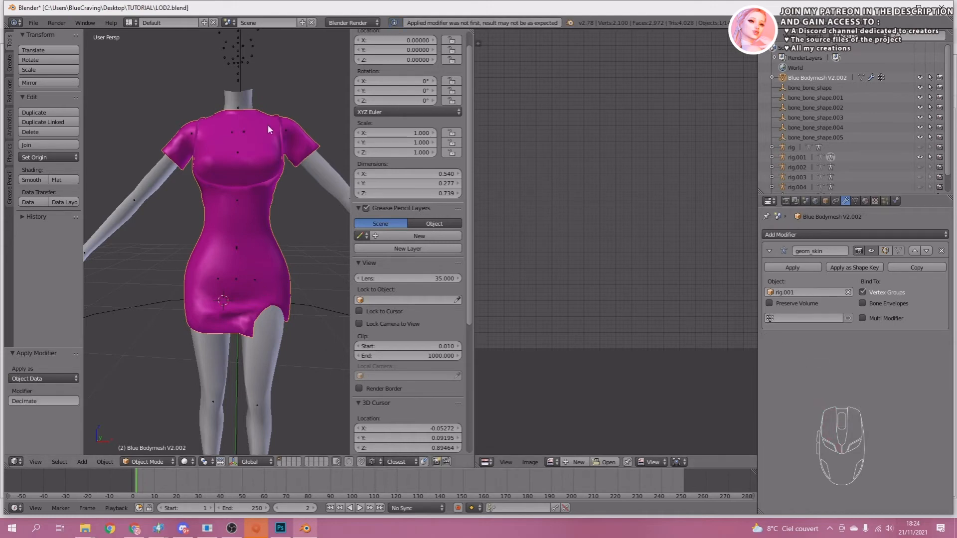
right_click(279, 303, "shift")
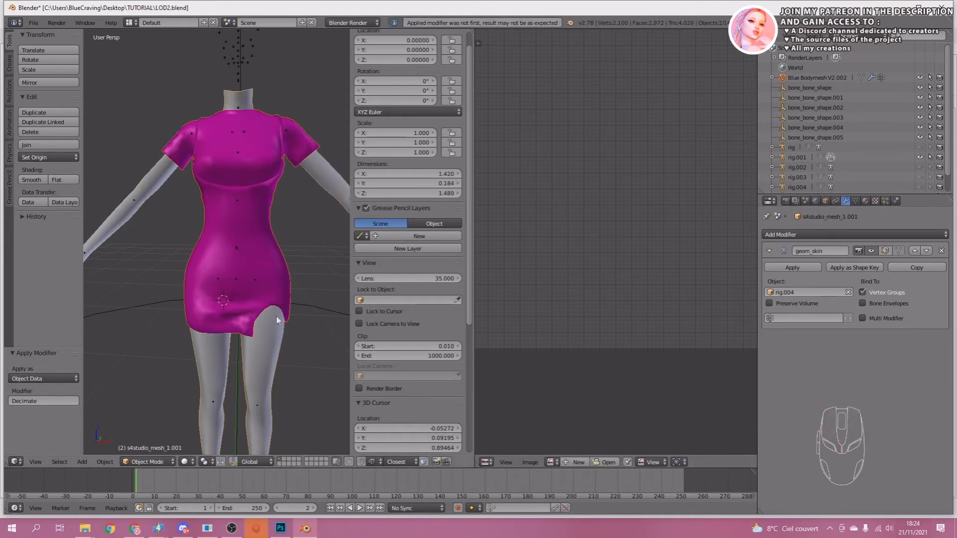
key("ctrl+j")
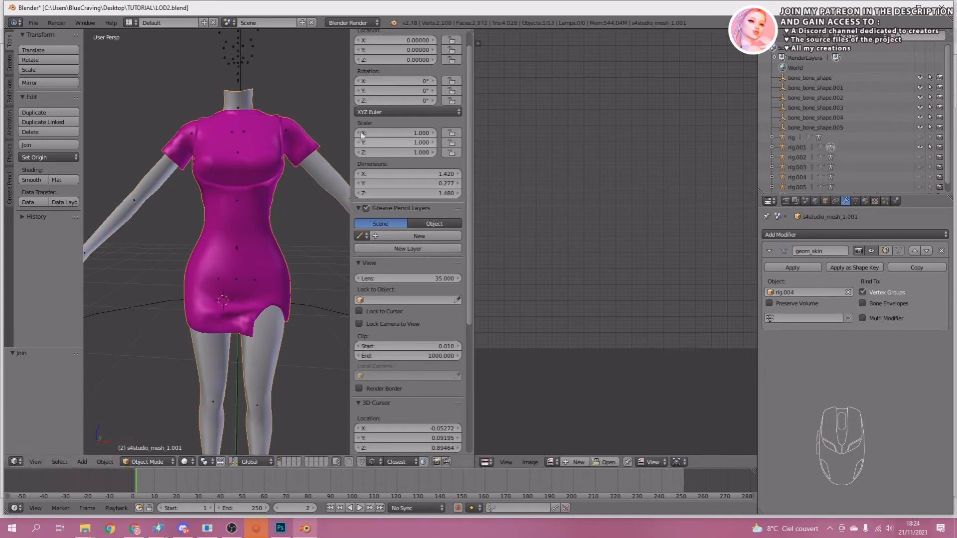
Save over LOD2.blend, and save the scene as a new file named LOD3 in the TUTORIAL folder.
key("ctrl+s")
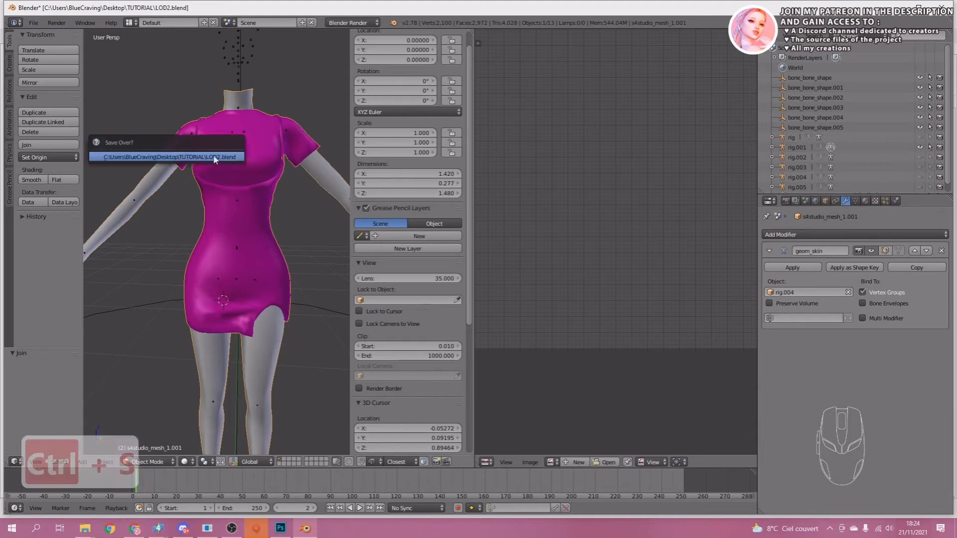
left_click(186, 156)
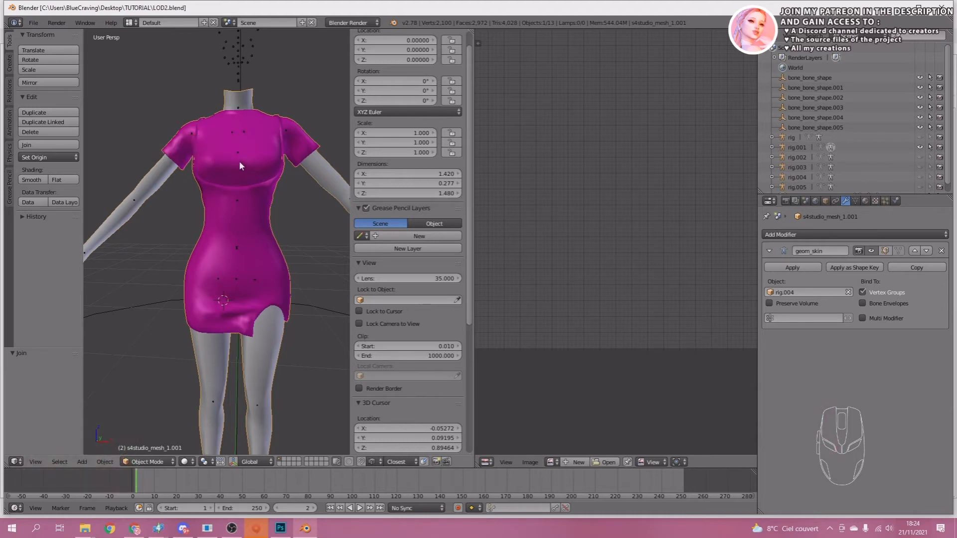
key("ctrl+shift+s")
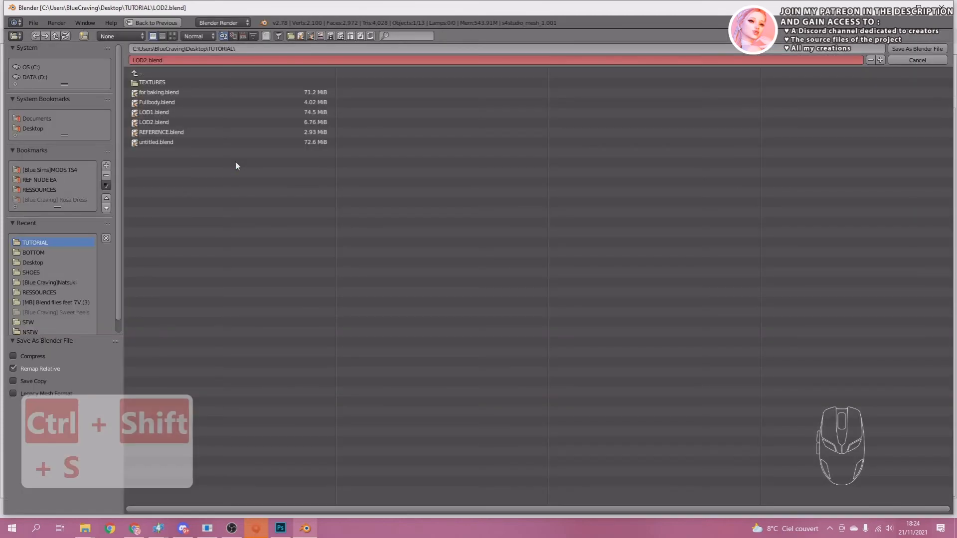
left_click(170, 61)
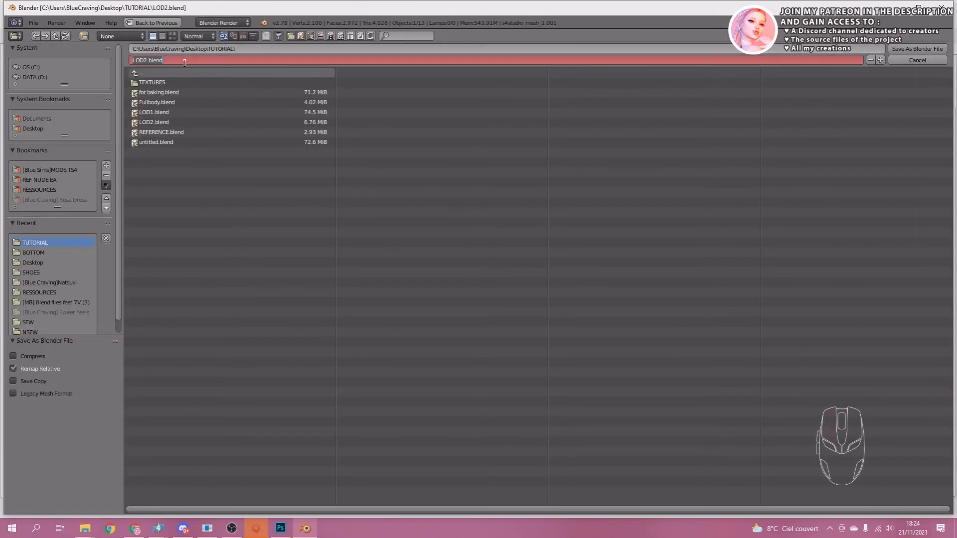
type("LOD3")
left_click(910, 50)
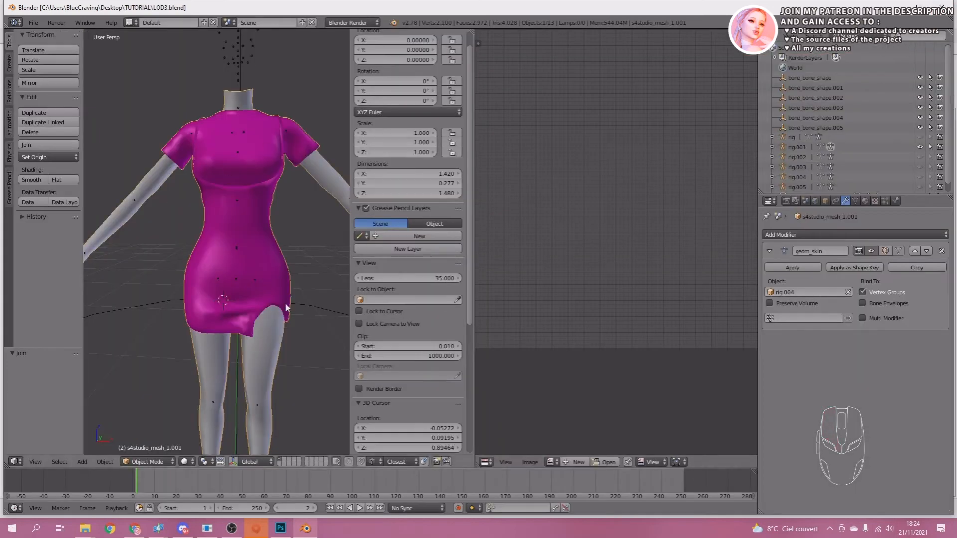
Separate the joined mesh by material and delete the leg, arm and neck body pieces, keeping only the dress.
key("Tab")
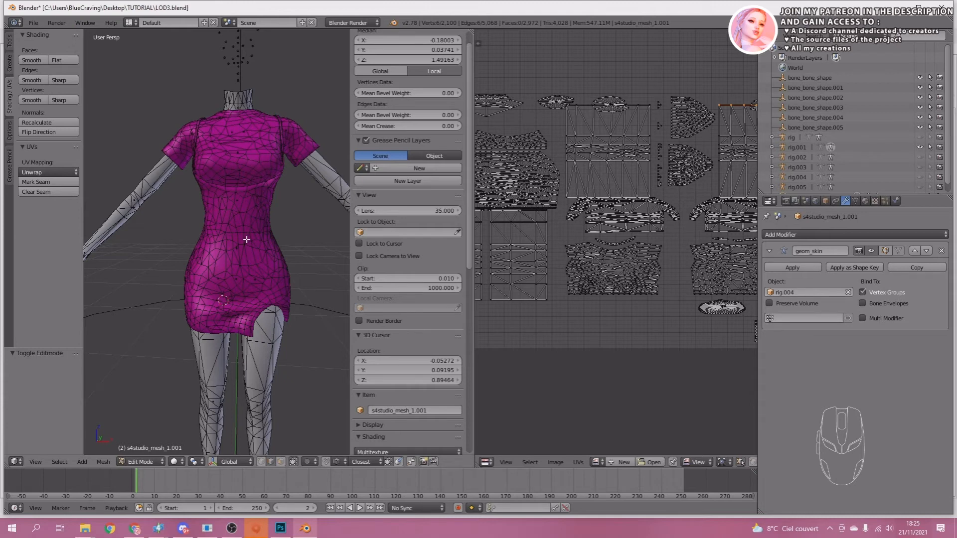
key("p")
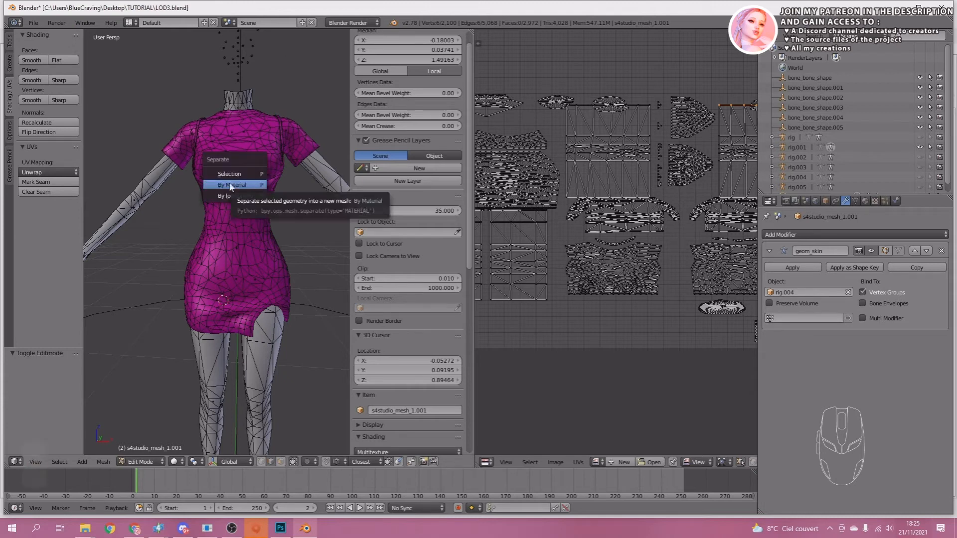
left_click(230, 186)
key("Tab")
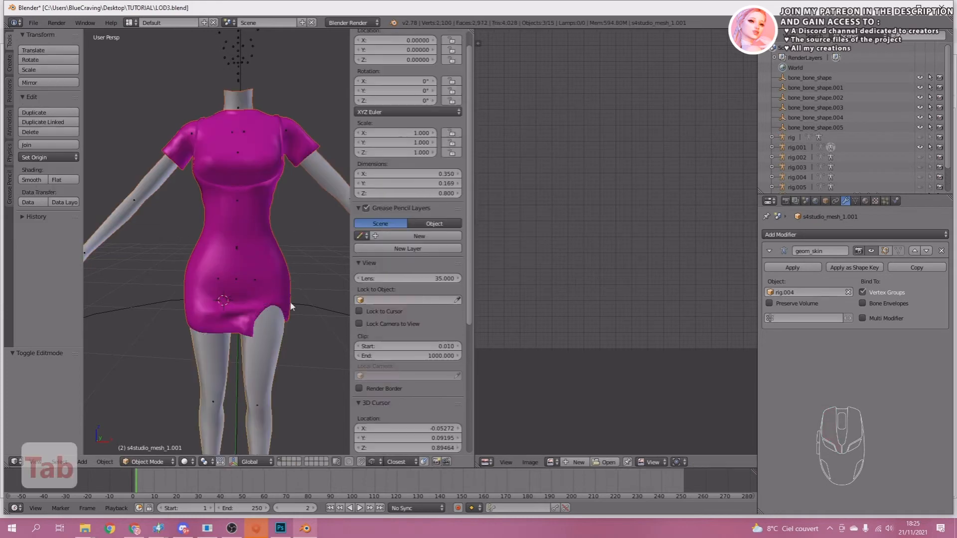
key("x")
left_click(263, 348)
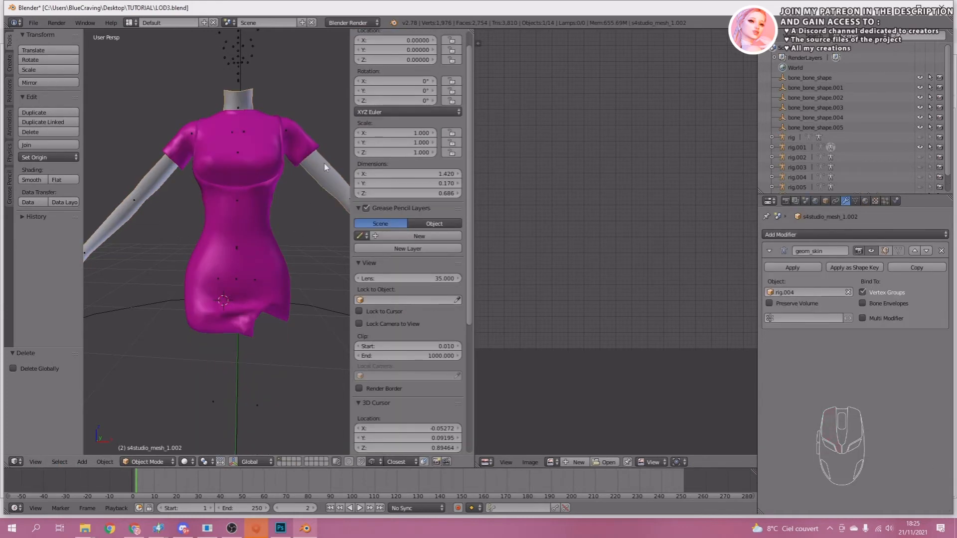
Append the object s4studio_mesh_1 from lod3.blend in the BOTTOM reference folder to add the LOD 3 legs.
left_click(33, 23)
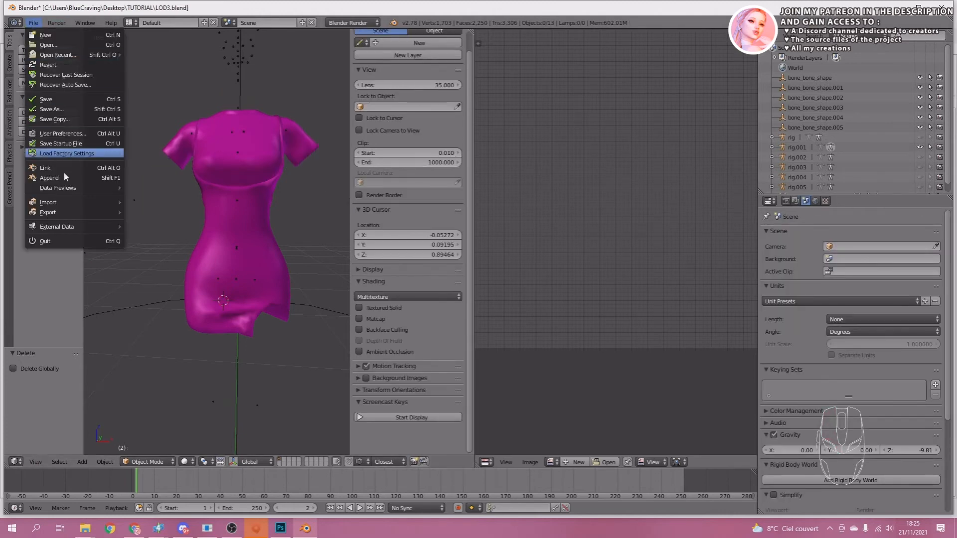
left_click(50, 178)
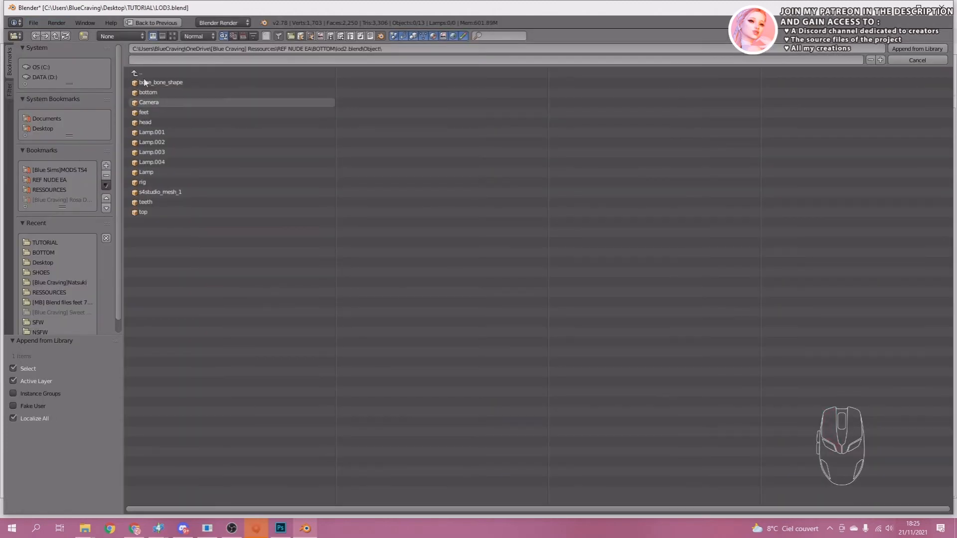
left_click(150, 102)
left_click(137, 74)
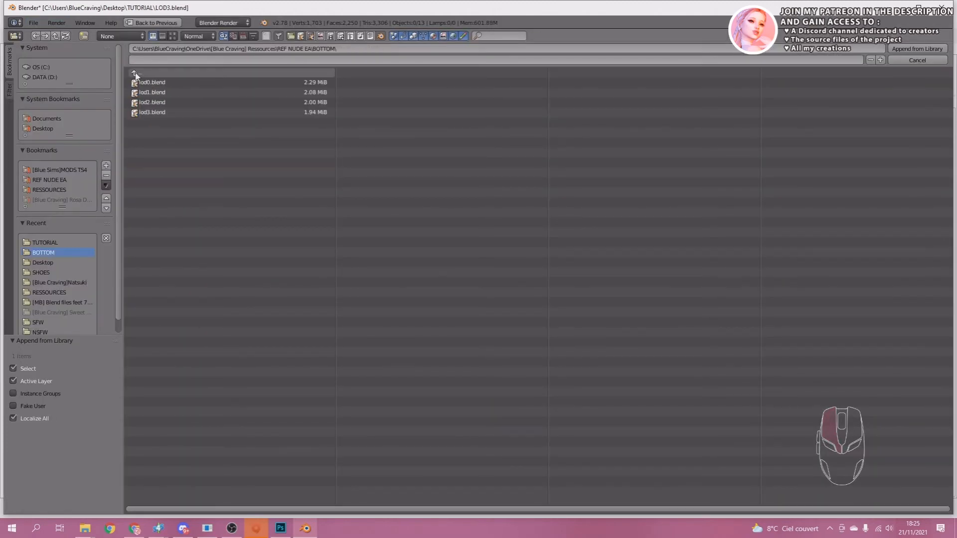
left_click(142, 112)
left_click(154, 161)
left_click(160, 192)
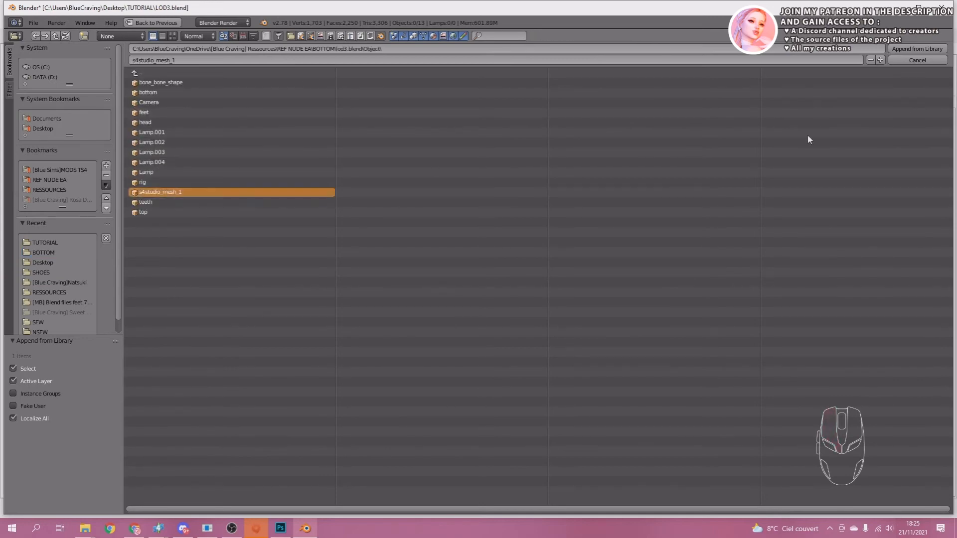
left_click(941, 48)
Append the object s4studio_mesh_1 from LOD3.blend in the TOP reference folder to add the LOD 3 upper body.
left_click(34, 22)
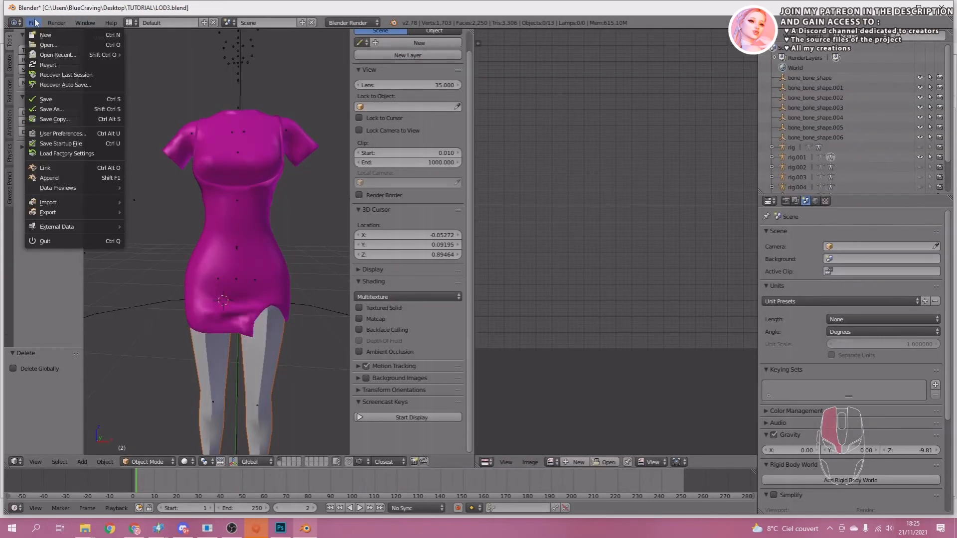
left_click(55, 175)
left_click(142, 74)
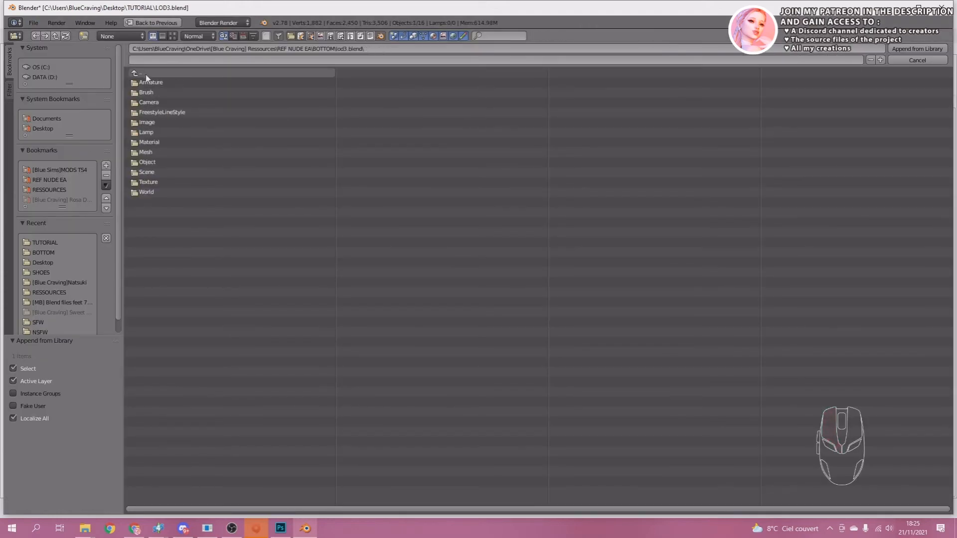
left_click(143, 74)
left_click(143, 74)
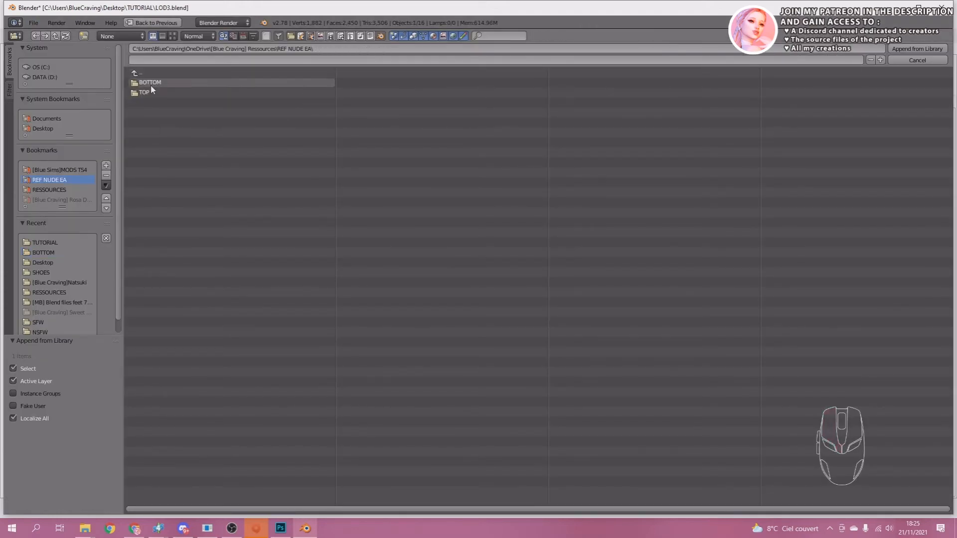
left_click(143, 94)
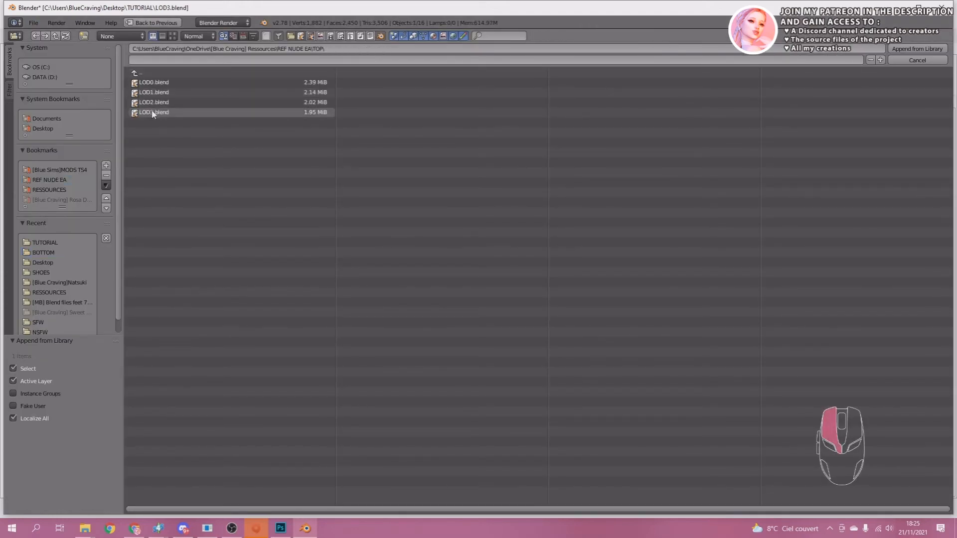
left_click(154, 112)
left_click(155, 166)
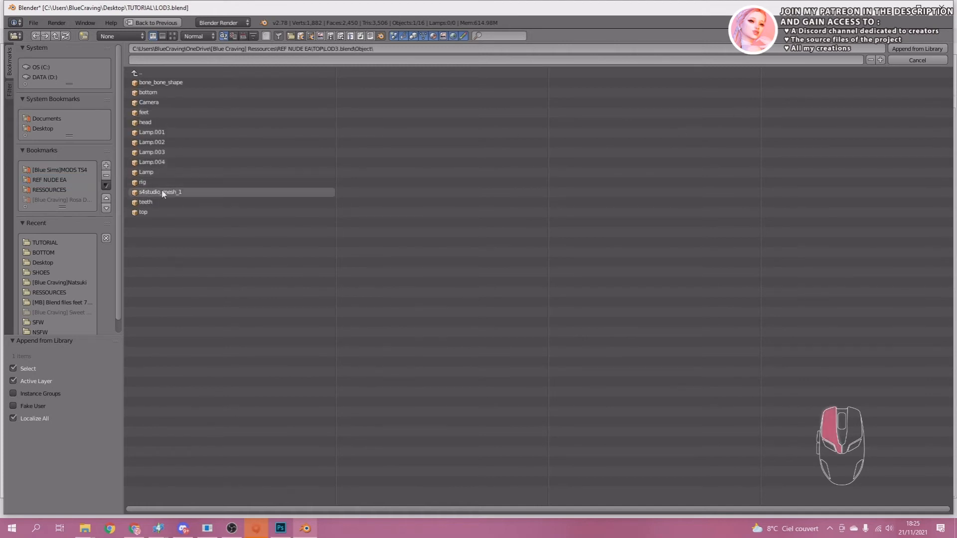
left_click(162, 193)
left_click(902, 48)
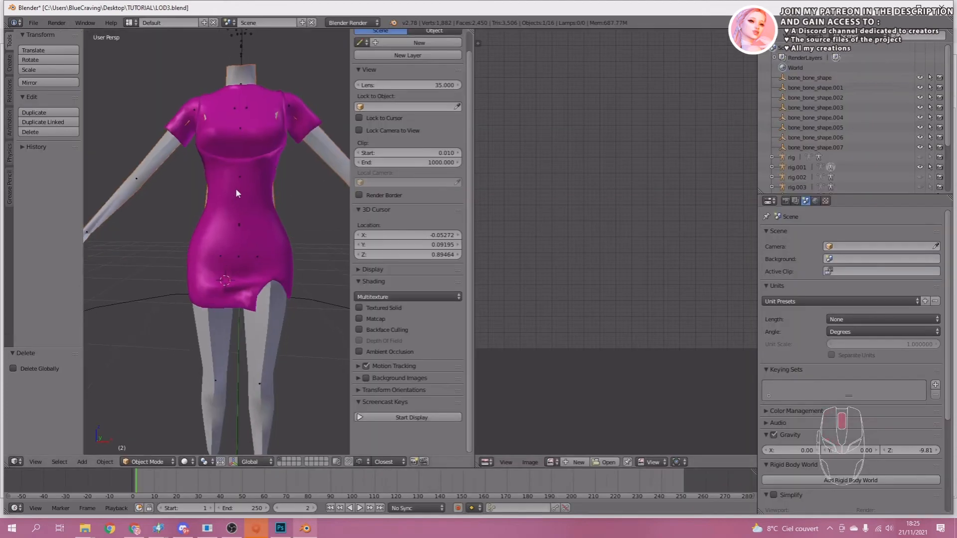
Join the appended LOD 3 upper body and legs into a single body mesh.
left_click(271, 319, "shift")
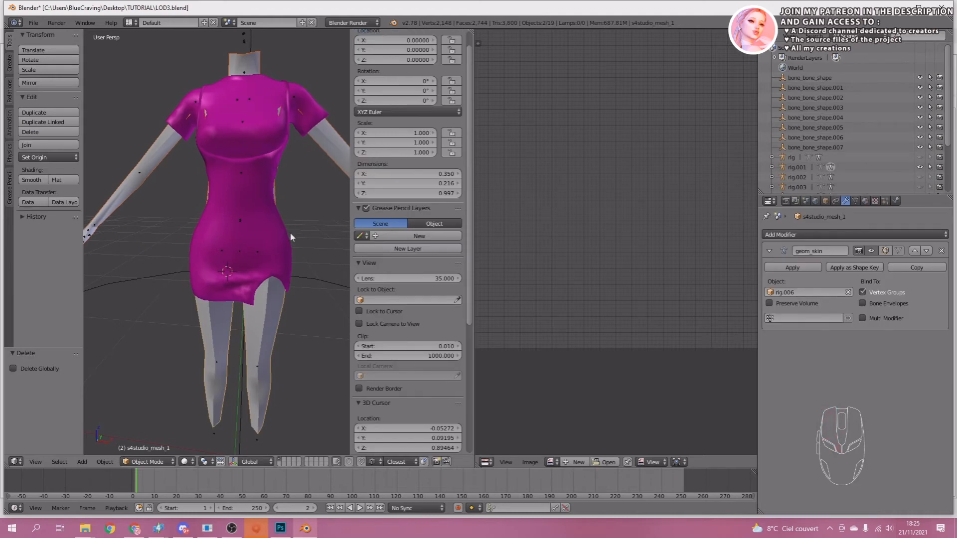
key("ctrl+j")
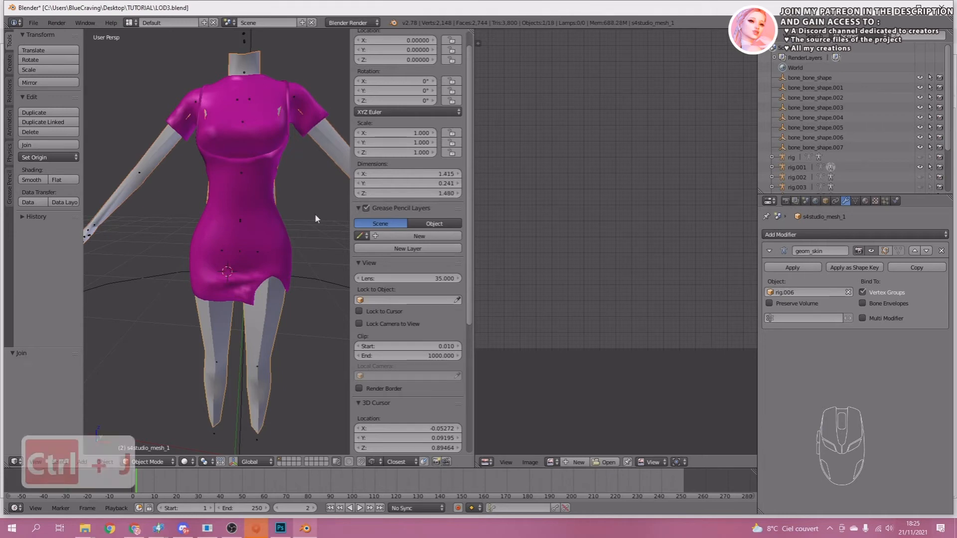
middle_click_drag(259, 199, 251, 189)
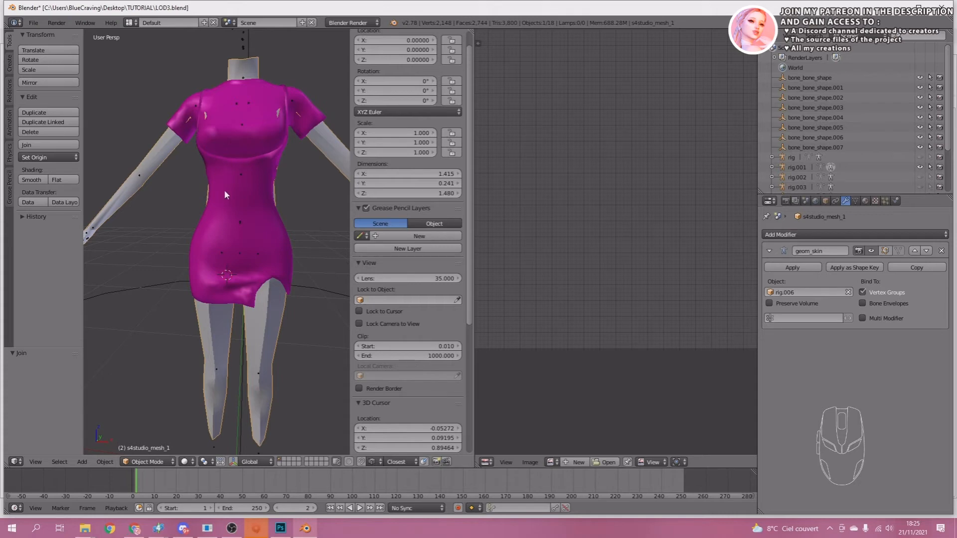
Select the body's torso faces in the UV layout and delete those hidden under the dress.
key("Tab")
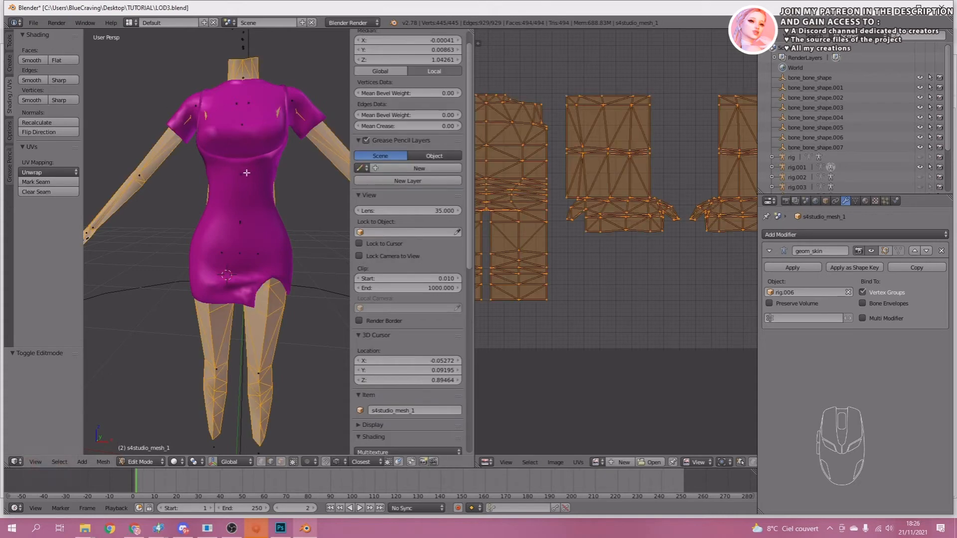
middle_click_drag(247, 174, 249, 165)
middle_click_drag(551, 161, 645, 143)
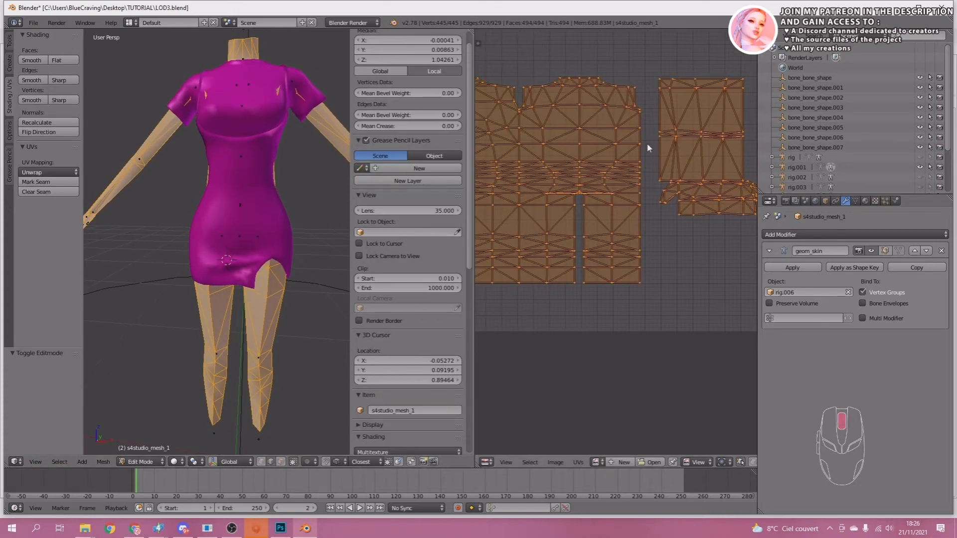
middle_click_drag(580, 184, 663, 174)
scroll(663, 173, "down", 1)
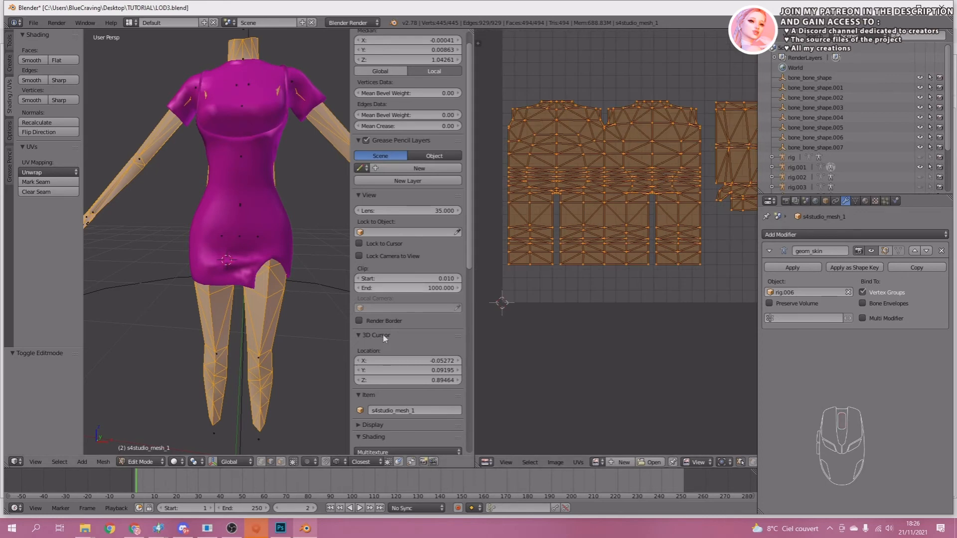
left_click(281, 461)
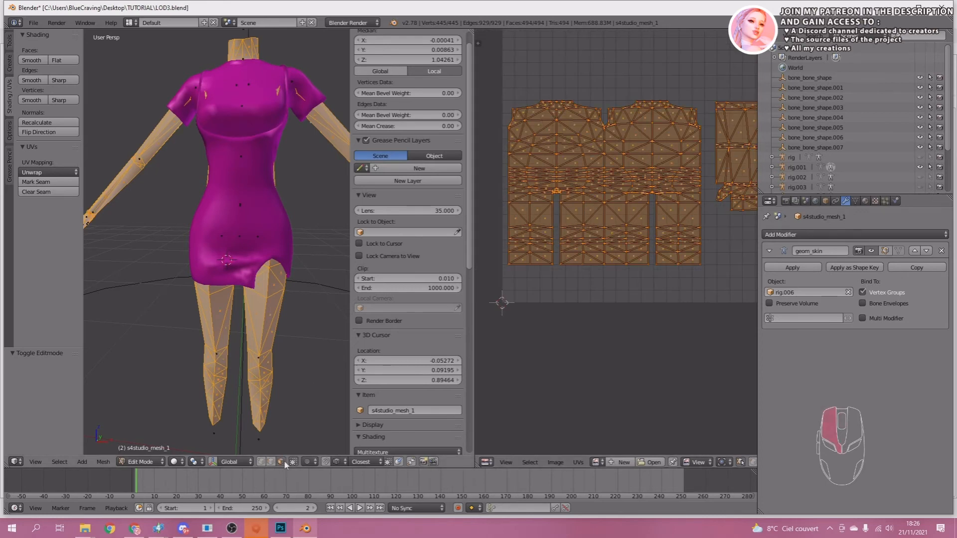
right_click(512, 196)
key("b")
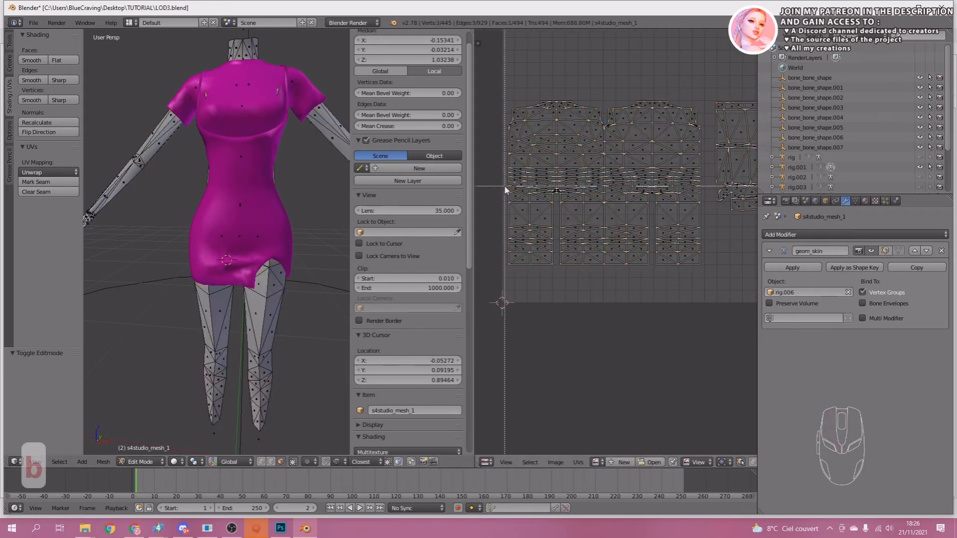
left_click_drag(505, 190, 699, 106)
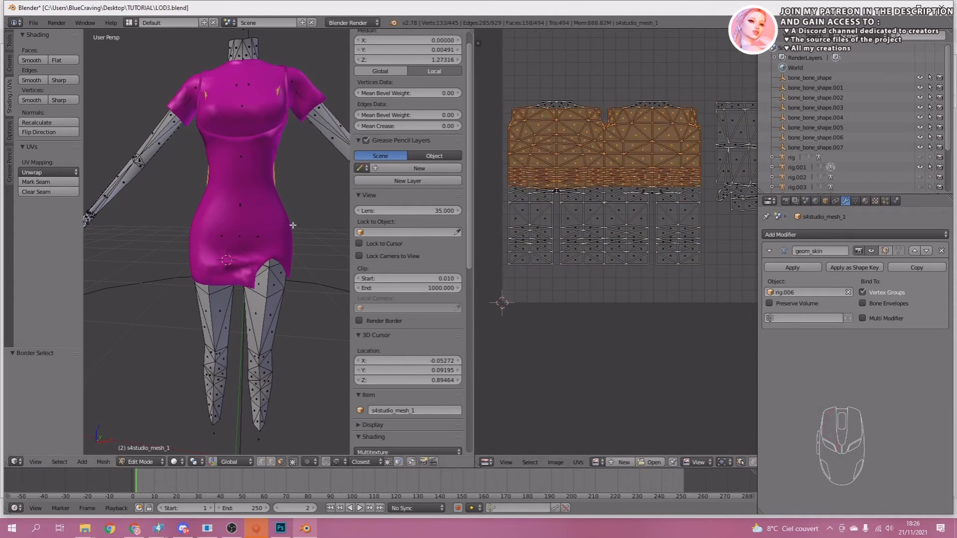
scroll(293, 225, "up", 2)
middle_click_drag(276, 281, 196, 267)
key("x")
left_click(196, 267)
Delete the remaining body faces concealed inside the dress and its sleeves.
scroll(214, 175, "up", 5)
middle_click_drag(213, 175, 128, 222)
right_click(233, 224)
right_click(218, 213, "shift")
right_click(169, 122, "shift")
left_click(154, 234, "shift")
key("x")
left_click(128, 222)
scroll(199, 239, "down", 8)
middle_click_drag(200, 239, 219, 195)
scroll(242, 258, "up", 8)
middle_click_drag(719, 109, 576, 150)
right_click(211, 218, "alt")
key("x")
left_click(211, 218)
Adjust the open edges of the trimmed body inside the dress by scaling the selected geometry.
right_click(191, 235, "alt")
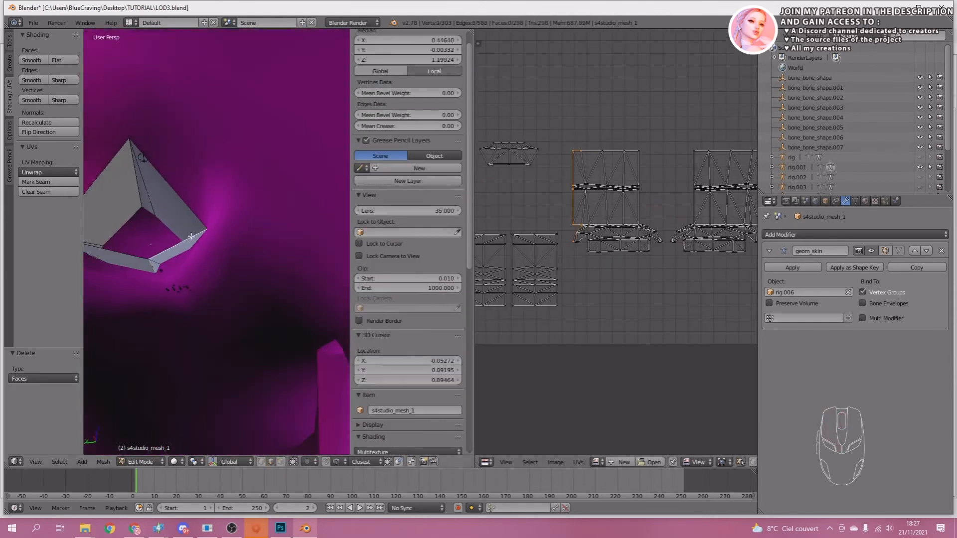
key("a")
key("a")
key("w")
right_click(208, 234, "alt")
key("s")
mouse_move(215, 237)
middle_mouse_down()
mouse_move(290, 249)
mouse_move(229, 214)
mouse_move(227, 234)
middle_mouse_up()
right_click(331, 251, "alt")
key("s")
left_click(324, 252)
scroll(271, 257, "down", 7)
key("ctrl+s")
Add a Decimate modifier to the dress in Object Mode, lower its ratio, and apply the modifier.
left_click(142, 462)
left_click(149, 451)
right_click(220, 299, "shift")
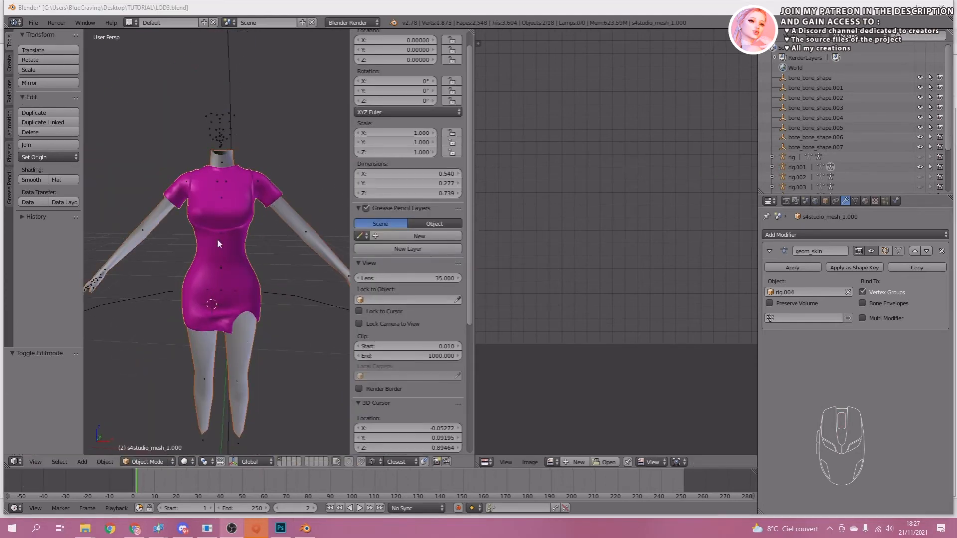
right_click(235, 215)
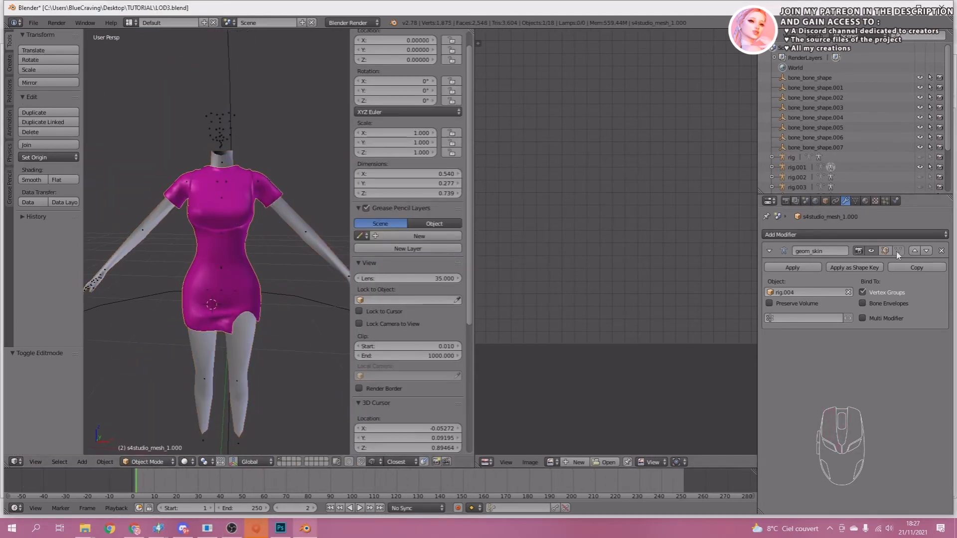
left_click(869, 234)
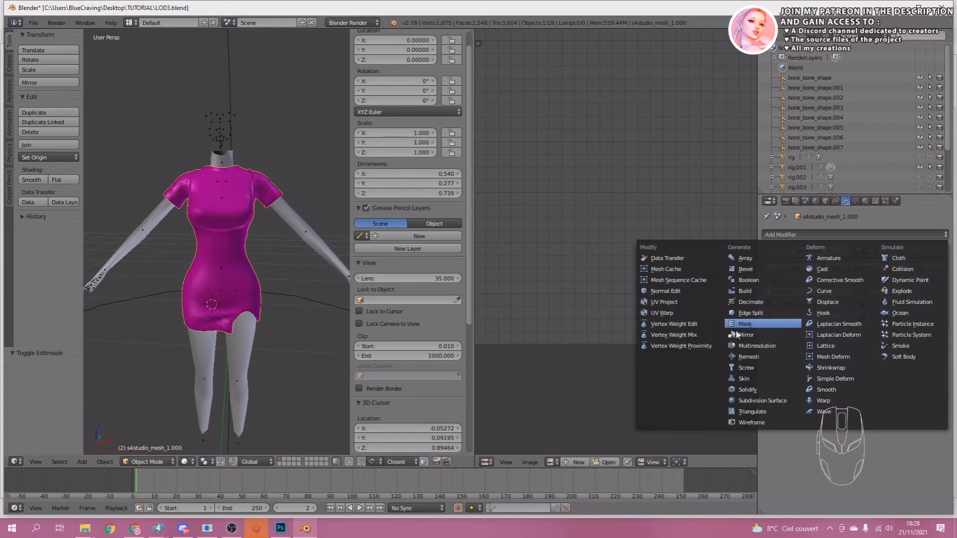
left_click(745, 302)
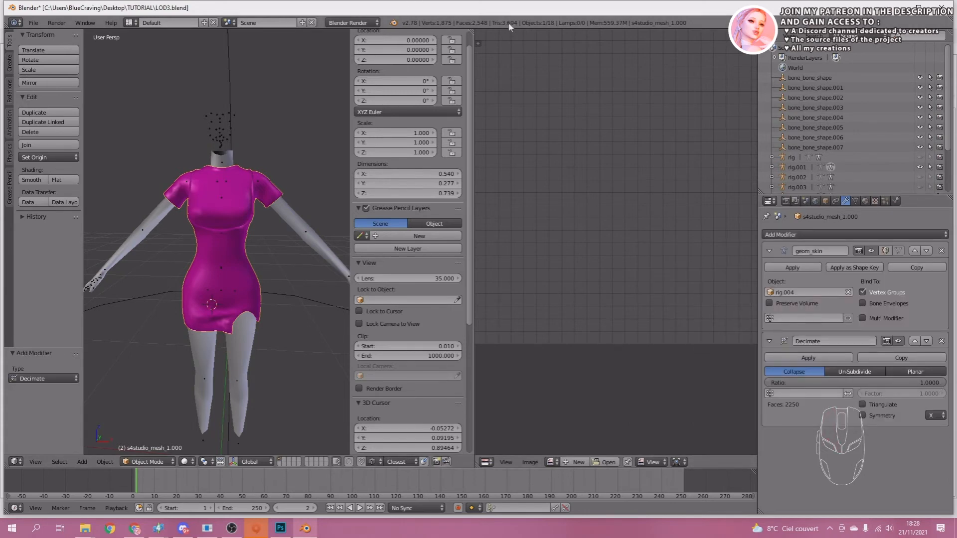
left_click_drag(937, 383, 868, 382)
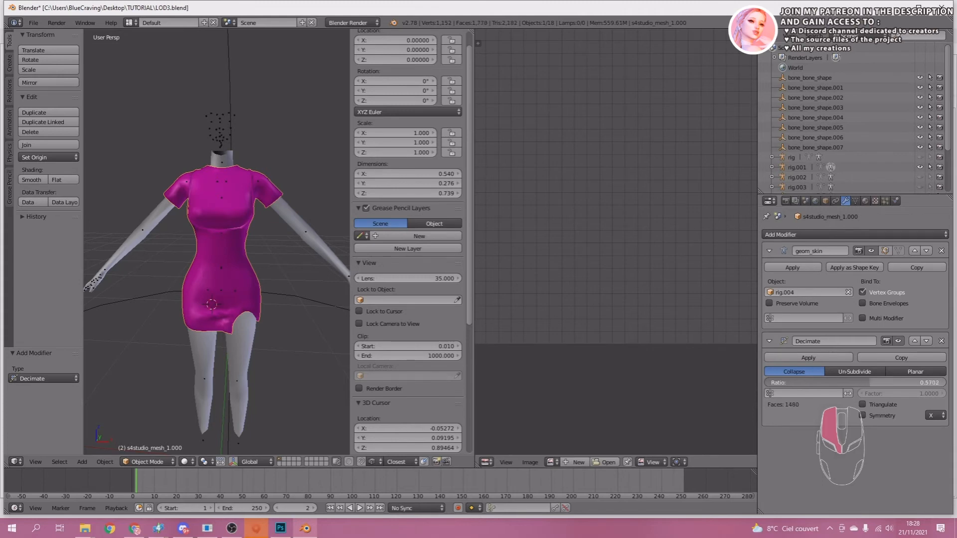
mouse_move(855, 383)
left_mouse_down()
mouse_move(843, 383)
mouse_move(852, 383)
left_mouse_up()
left_click(807, 358)
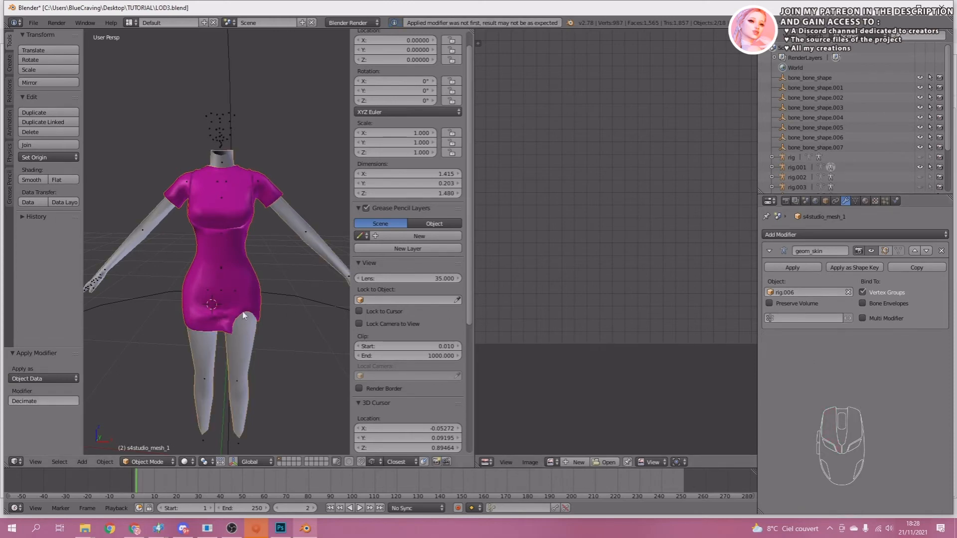
Join the decimated dress into the body mesh s4studio_mesh_1 and save over LOD3.blend.
key("ctrl+j")
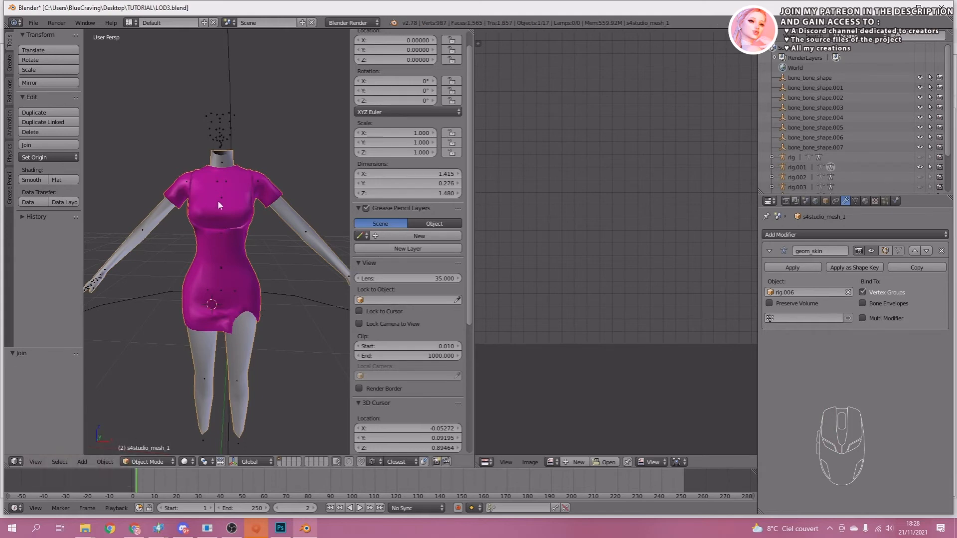
key("ctrl+s")
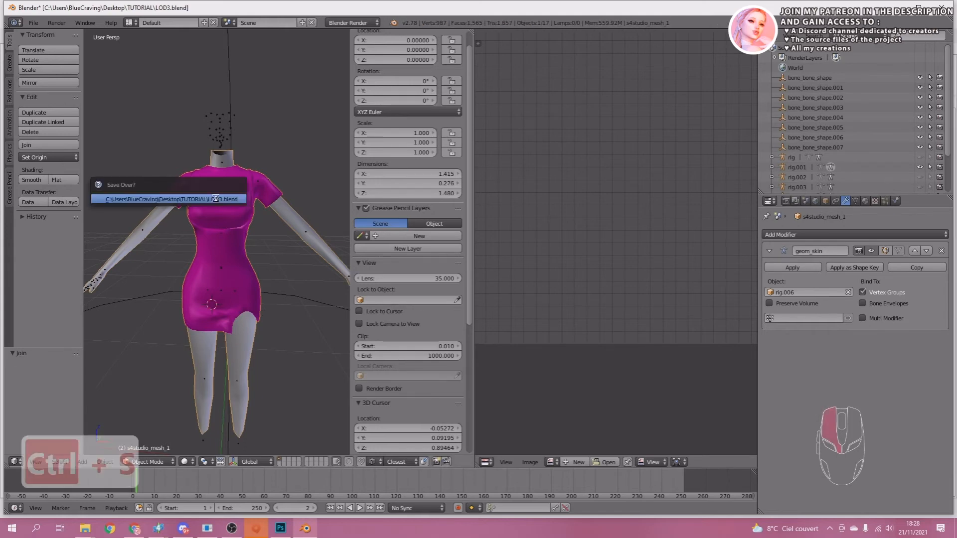
left_click(215, 199)
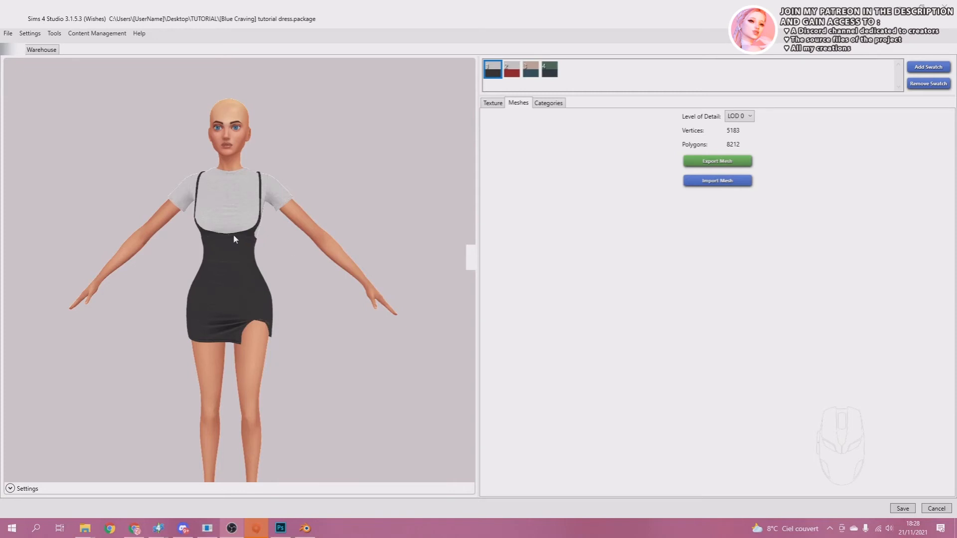
In Sims 4 Studio, import LOD1.blend from the TUTORIAL folder as the dress package's LOD 1 mesh.
left_click(741, 117)
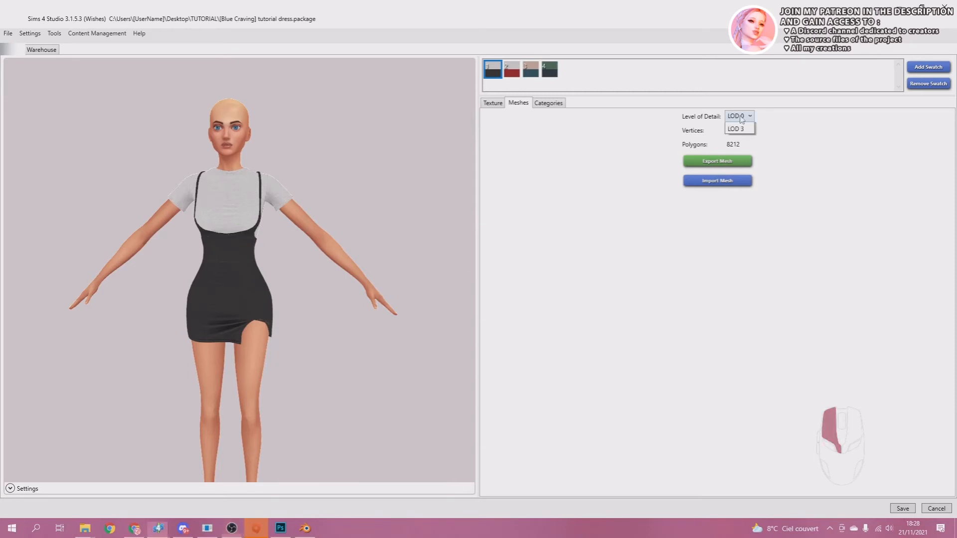
left_click(737, 138)
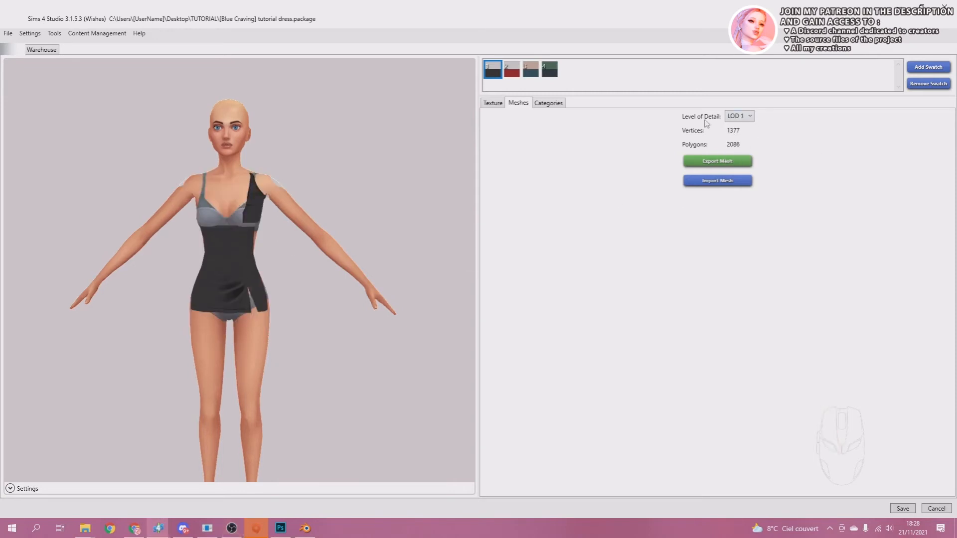
left_click(711, 182)
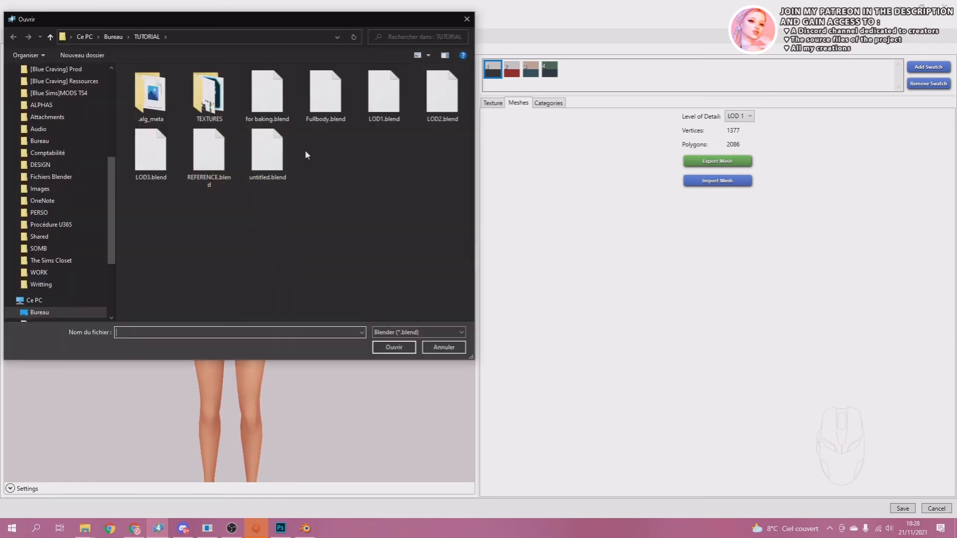
left_click(388, 102)
left_click(406, 351)
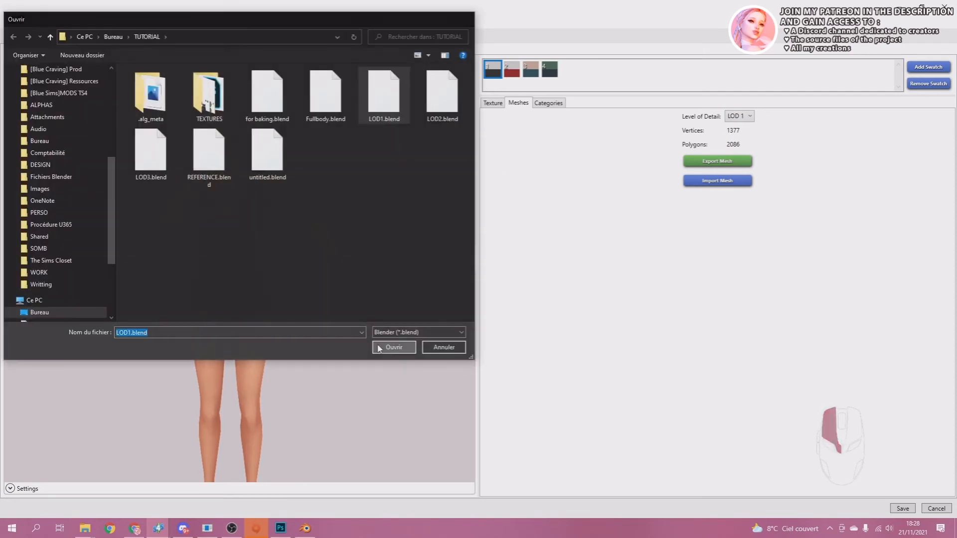
Import LOD2.blend from the TUTORIAL folder as the package's LOD 2 mesh.
left_click(748, 116)
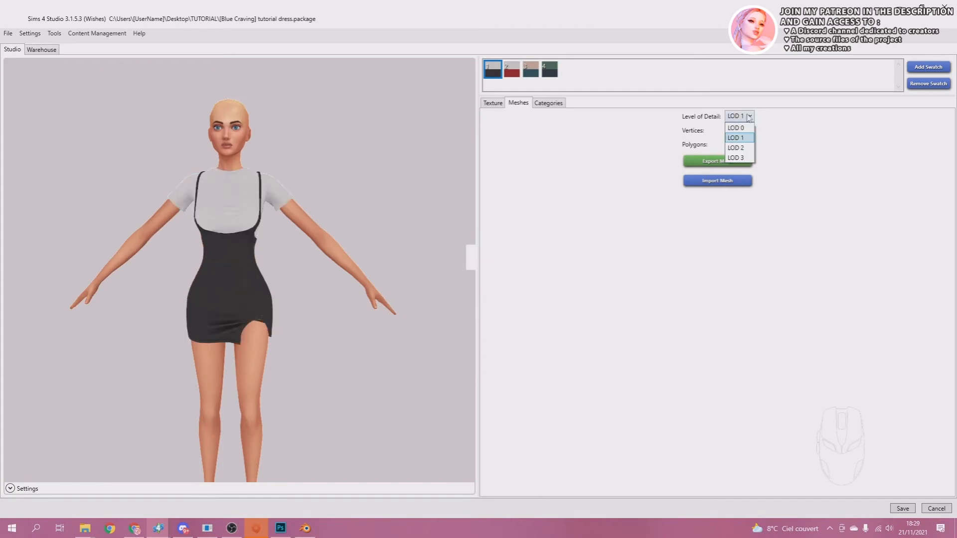
left_click(742, 148)
left_click(726, 182)
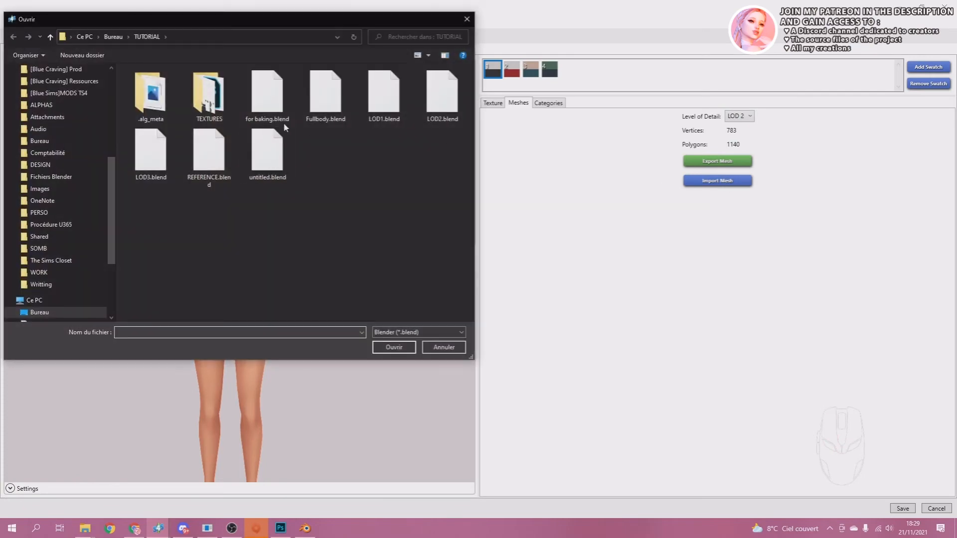
left_click(441, 95)
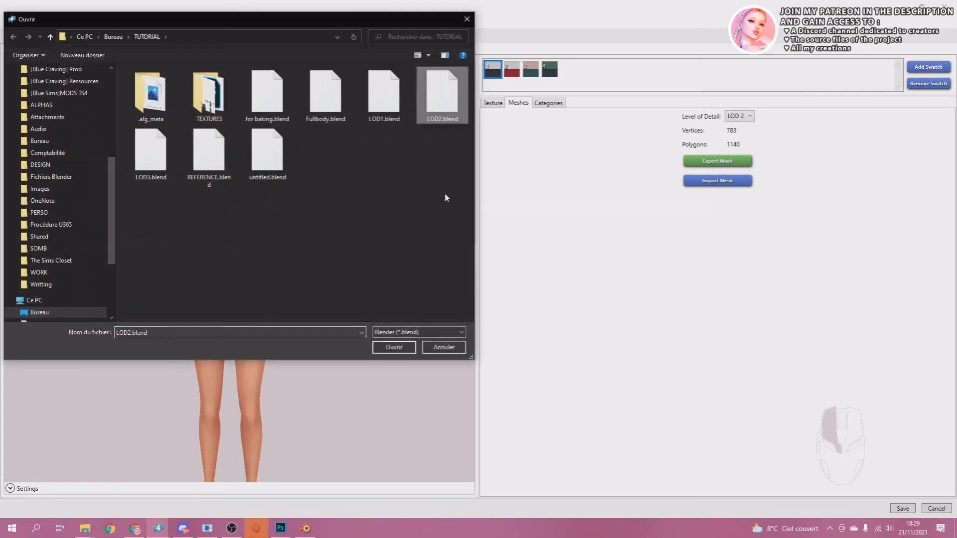
left_click(393, 347)
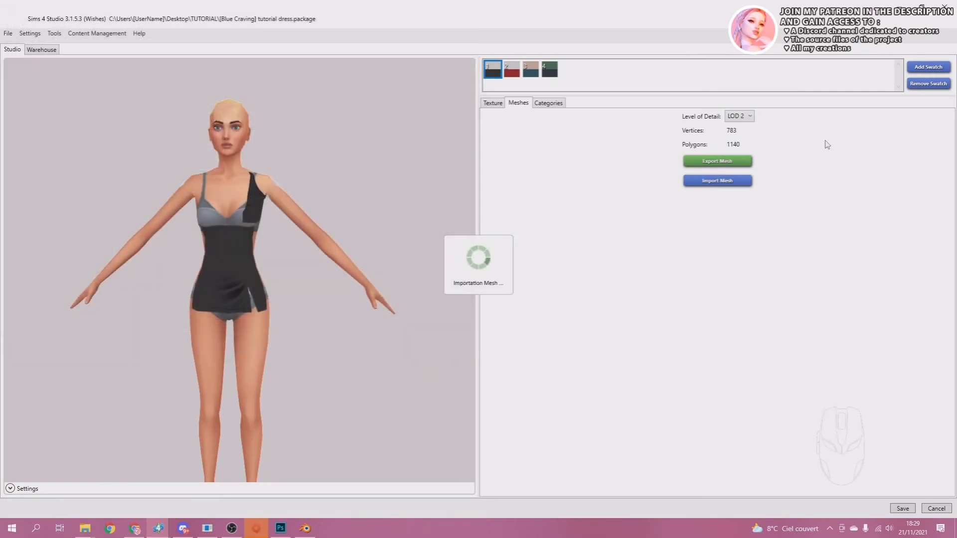
Import LOD3.blend from the TUTORIAL folder as the package's LOD 3 mesh.
left_click(747, 116)
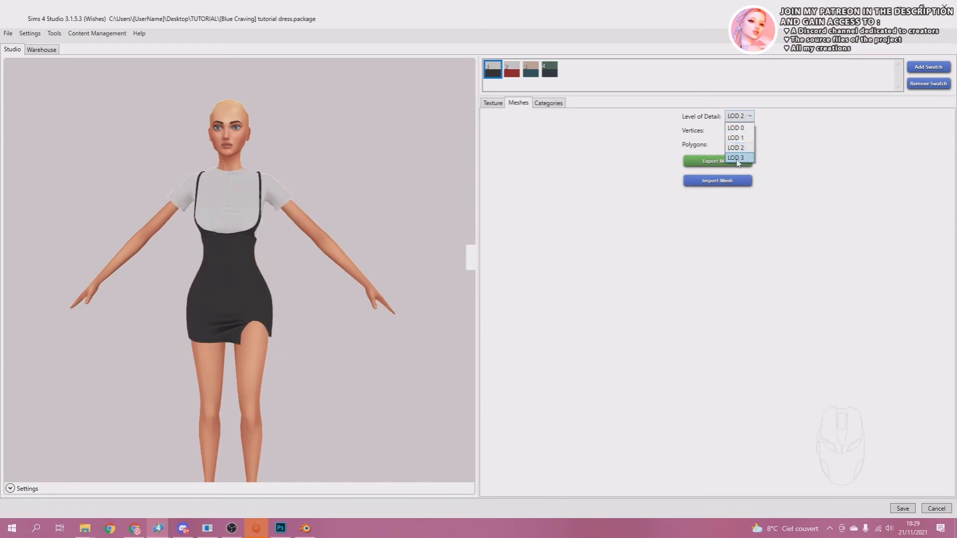
left_click(736, 158)
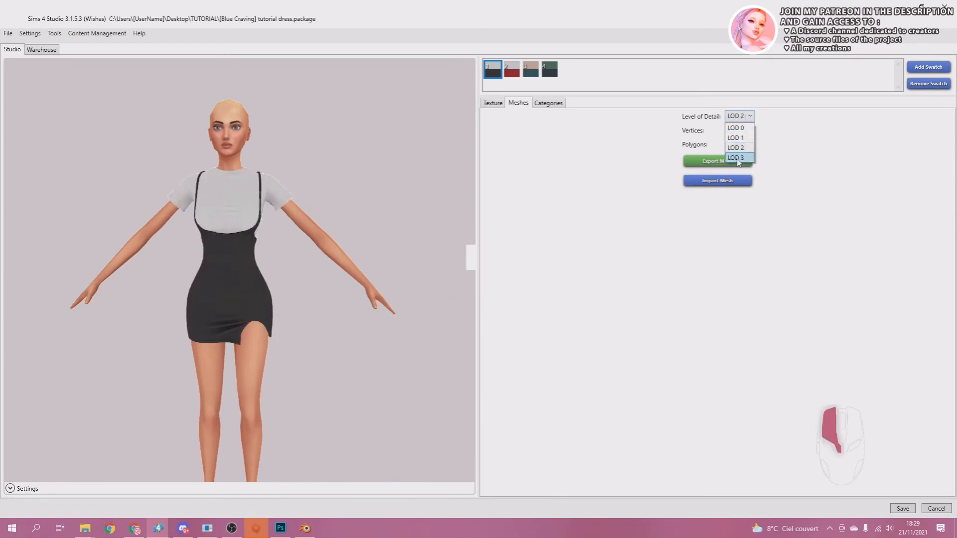
left_click(716, 184)
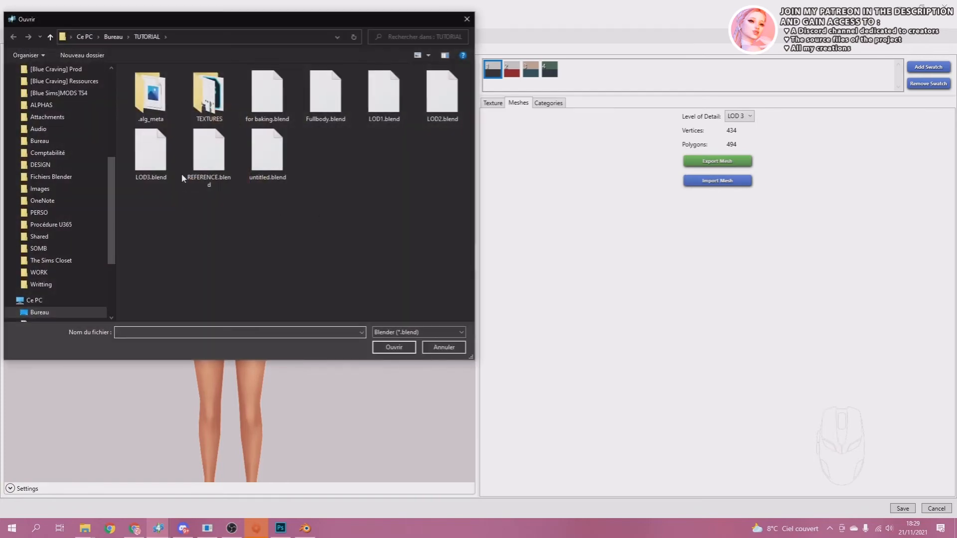
left_click(170, 169)
left_click(393, 347)
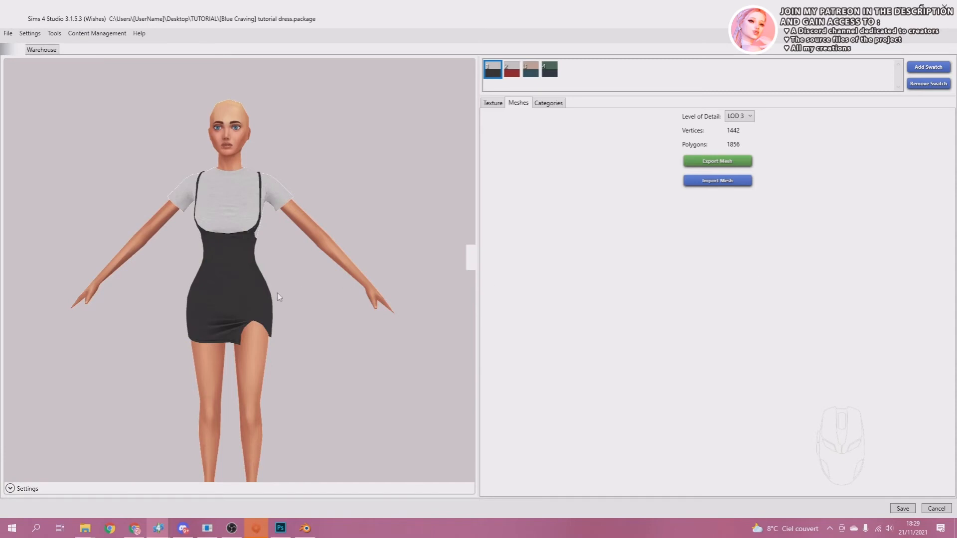
scroll(288, 230, "up", 2)
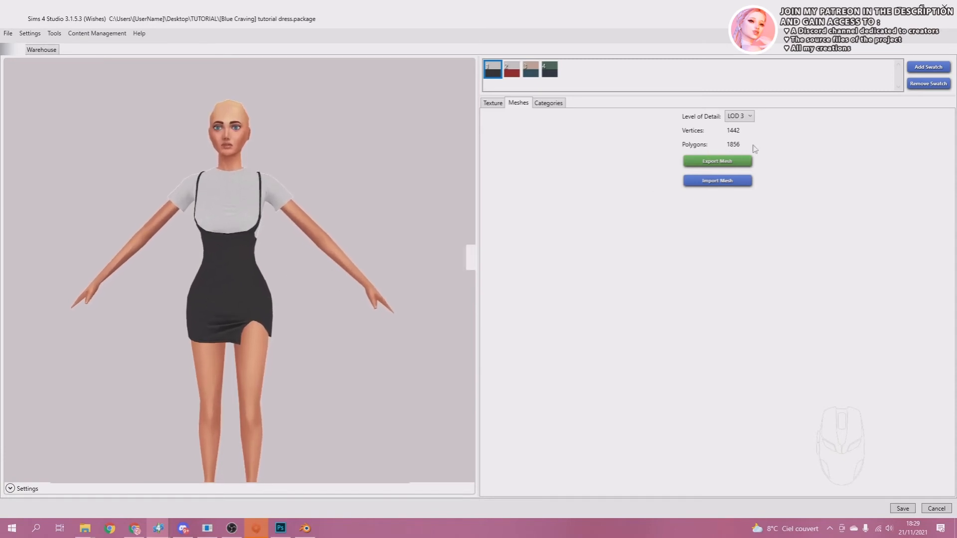
Examine the dress preview and the vertex and polygon counts at each level of detail, starting from LOD 0.
left_click(743, 117)
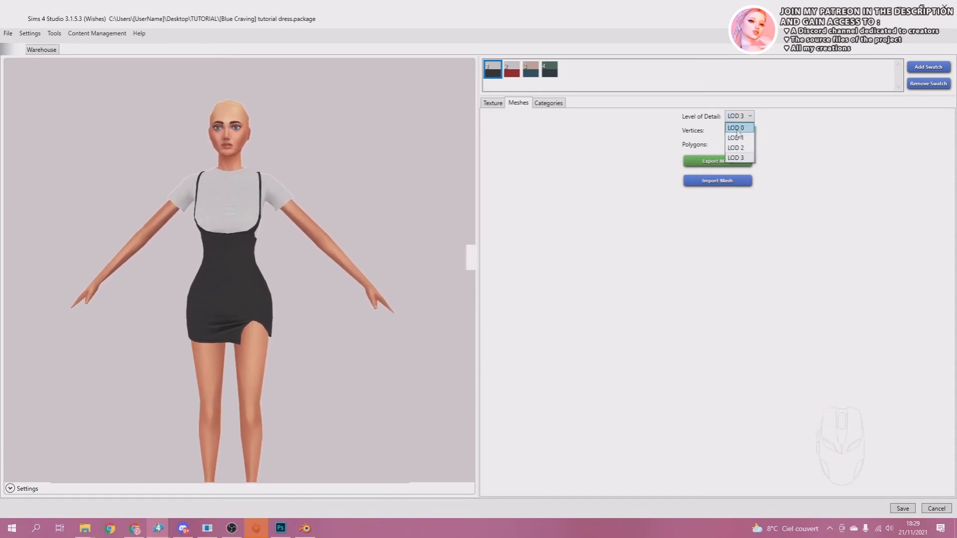
left_click(735, 125)
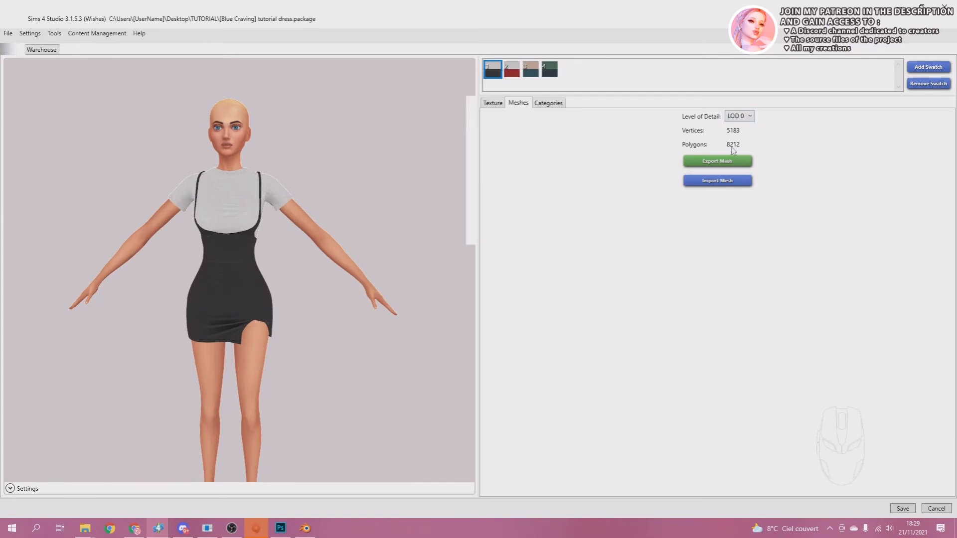
left_click(742, 116)
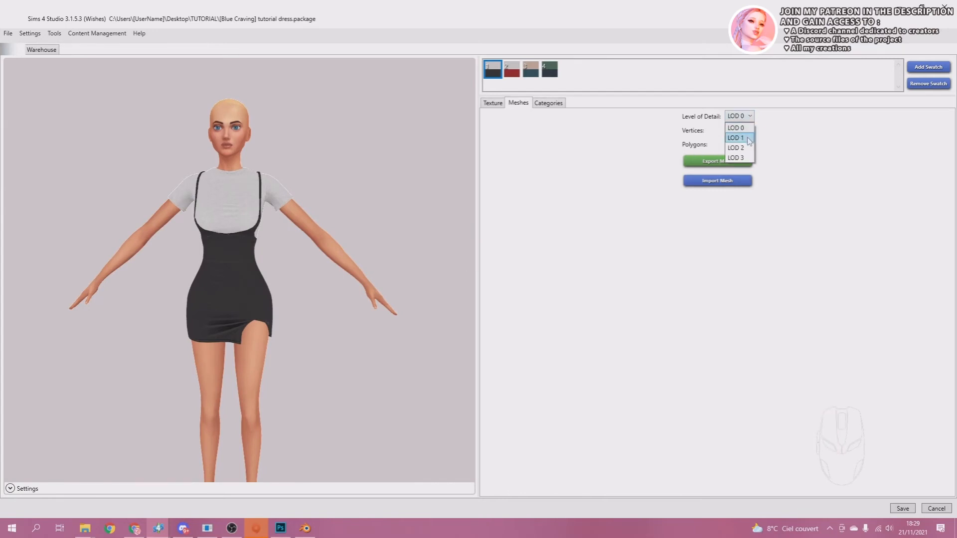
left_click(738, 132)
left_click(742, 116)
left_click(733, 140)
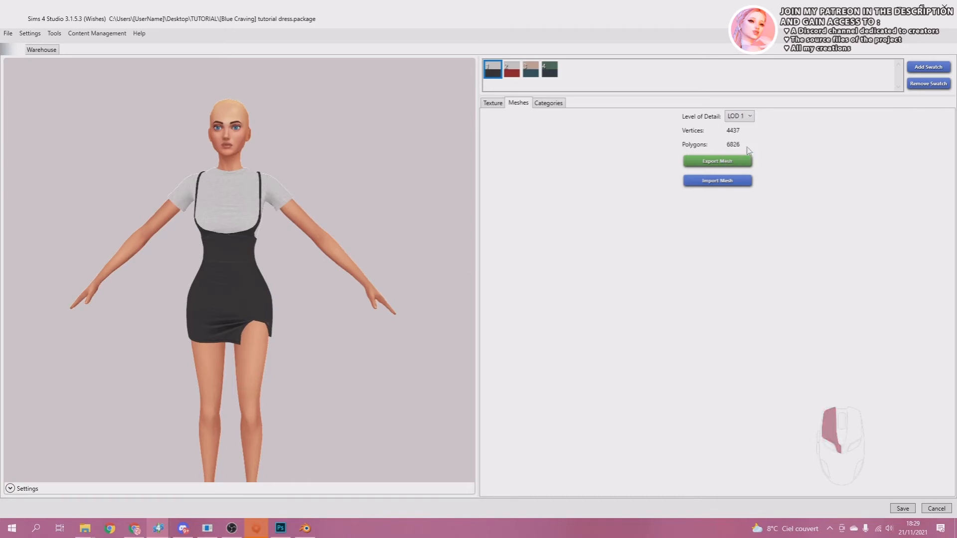
left_click(738, 117)
left_click(734, 147)
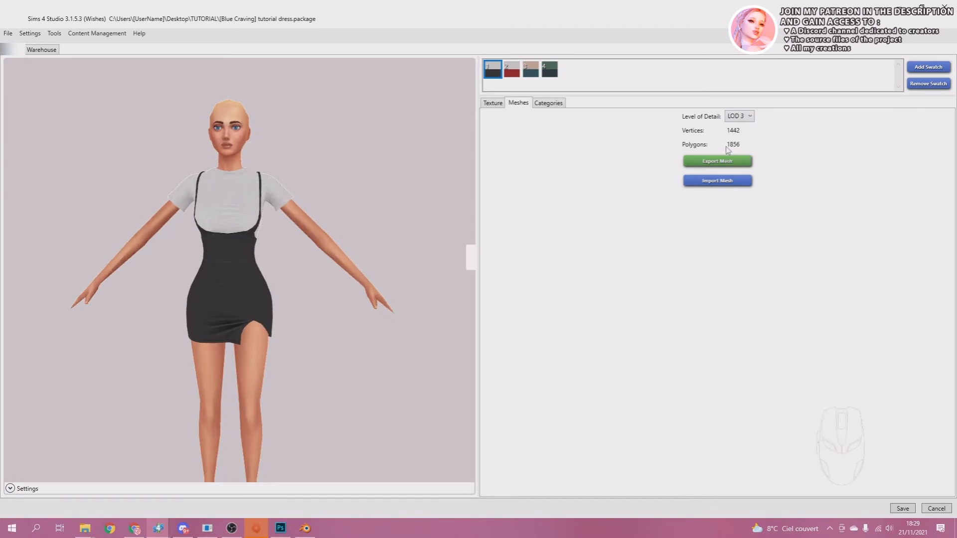
Save the tutorial dress package with its imported LOD meshes.
left_click(903, 508)
left_click(513, 294)
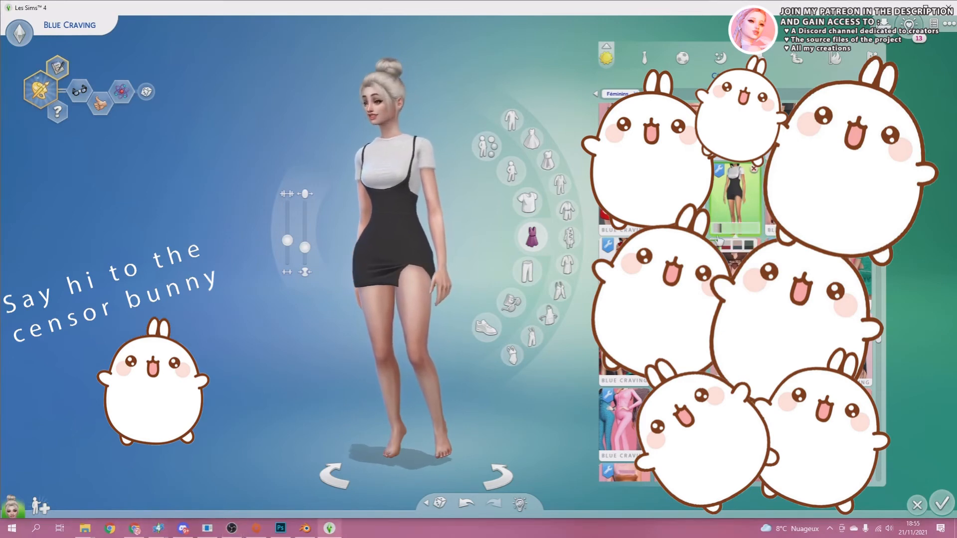
In The Sims 4 Create a Sim, try the dress's colour swatches on the Sim, finishing with the white and black one.
left_click(726, 245)
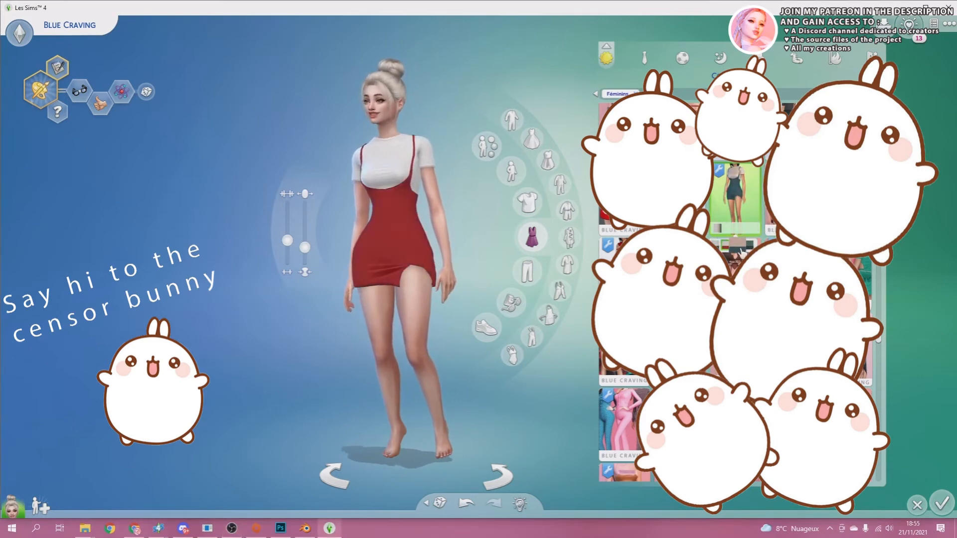
left_click(737, 244)
left_click(749, 244)
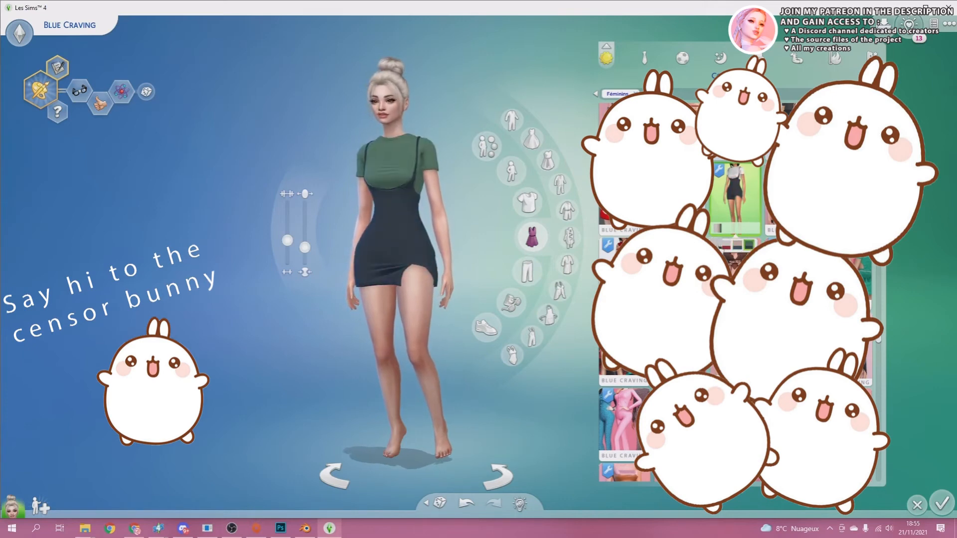
right_click_drag(480, 215, 480, 216)
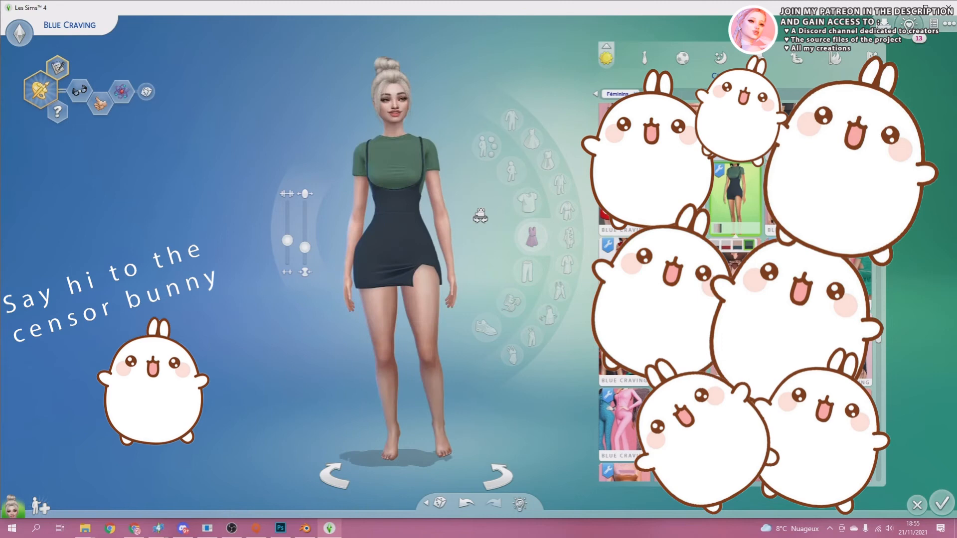
left_click(737, 245)
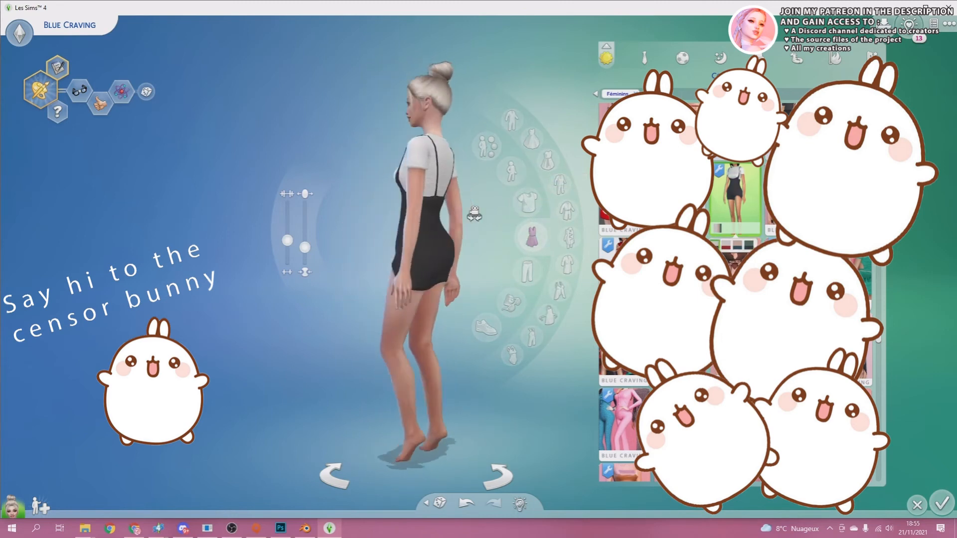
left_click(726, 244)
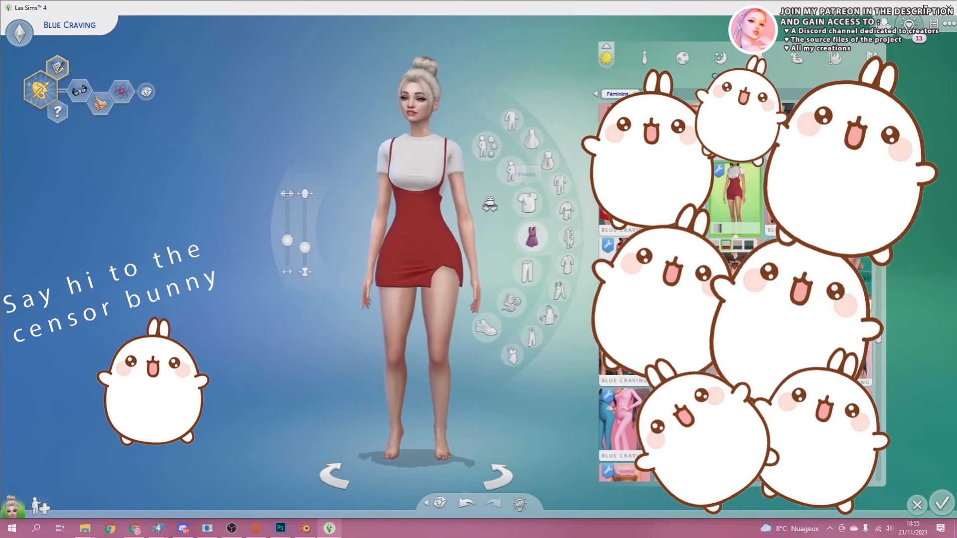
left_click(715, 245)
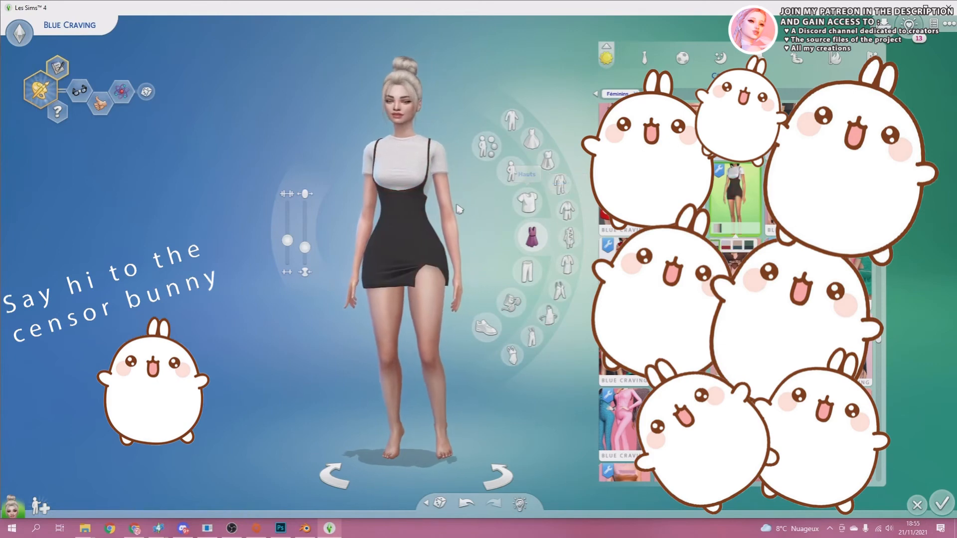
Turn the Sim around to inspect the white and black dress from the front, side and back.
right_click_drag(457, 207, 457, 208)
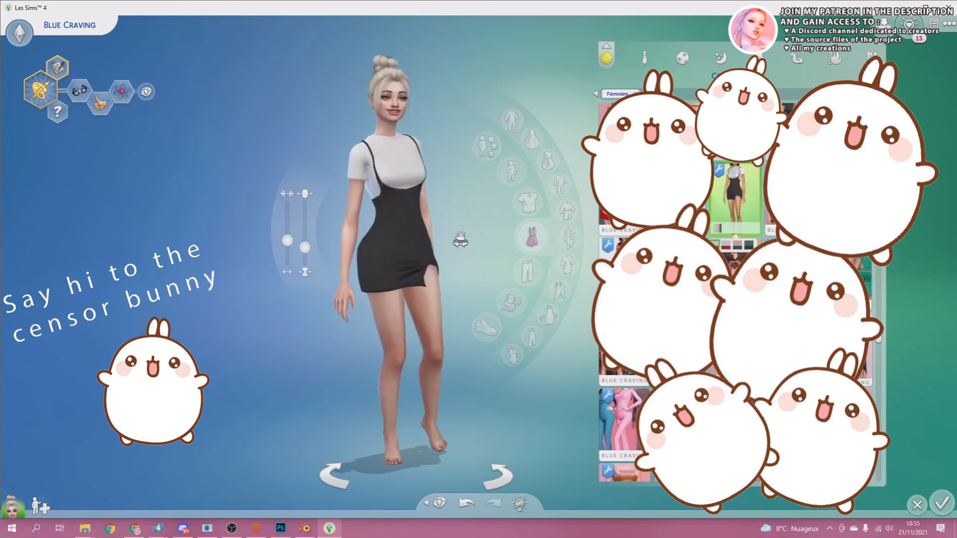
right_click_drag(460, 241, 460, 240)
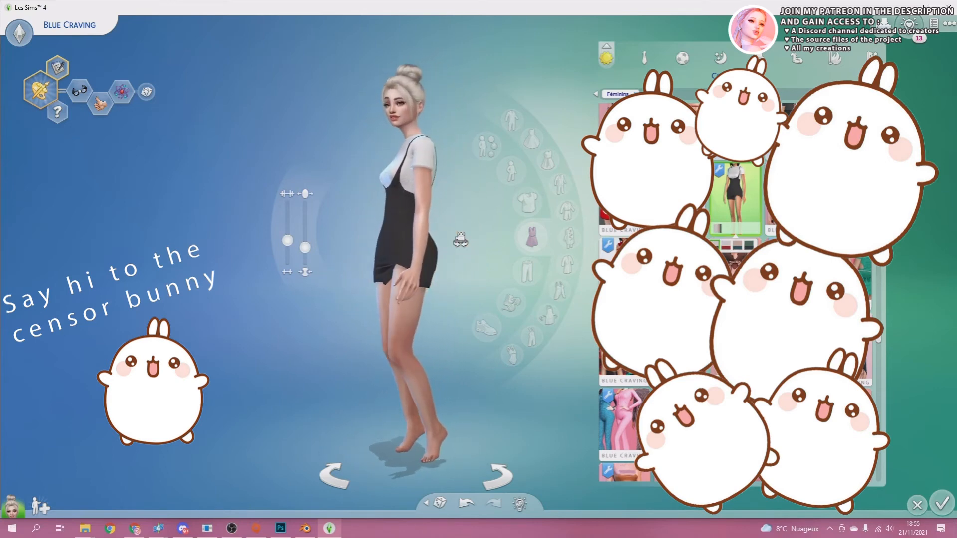
right_click_drag(461, 239, 460, 239)
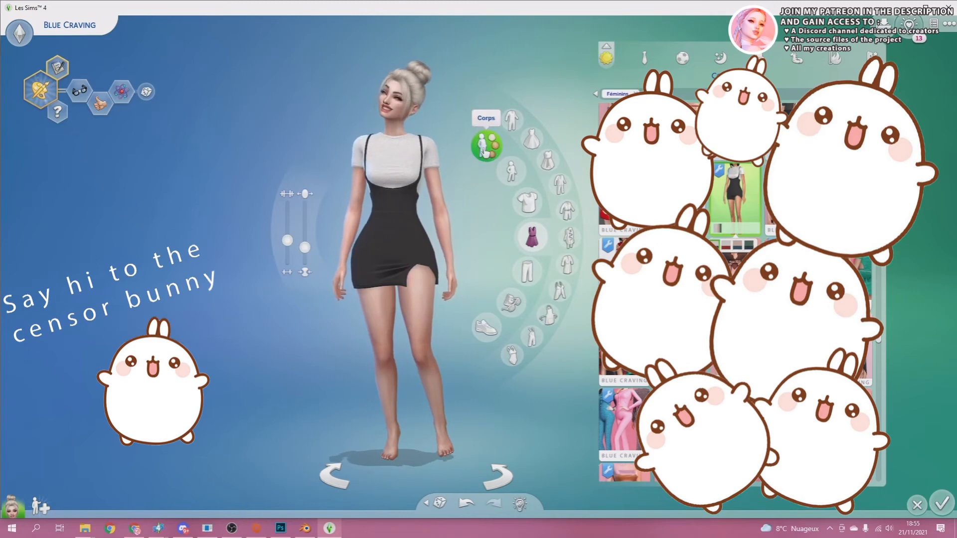
Apply the heaviest body preset to the Sim and inspect how the dress deforms from the side, back and front.
left_click(486, 147)
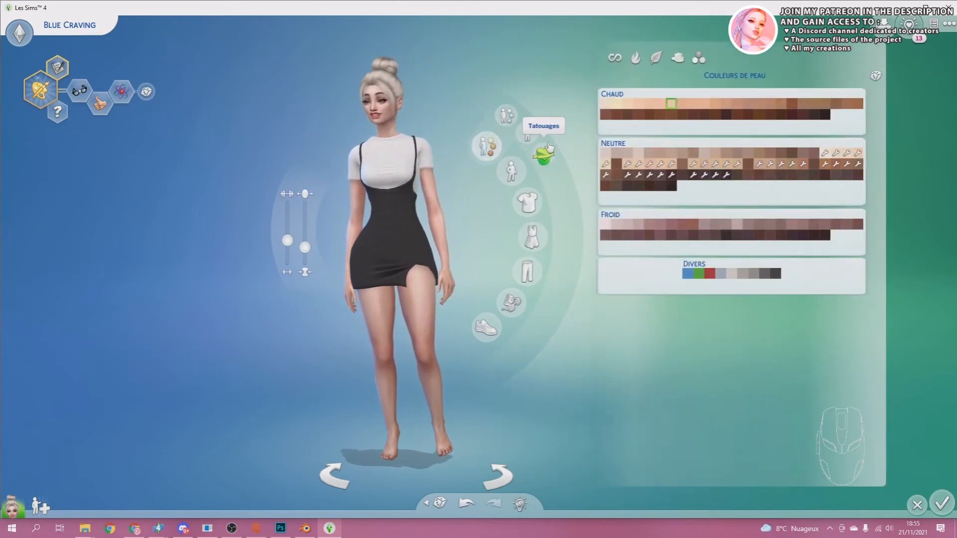
left_click(526, 136)
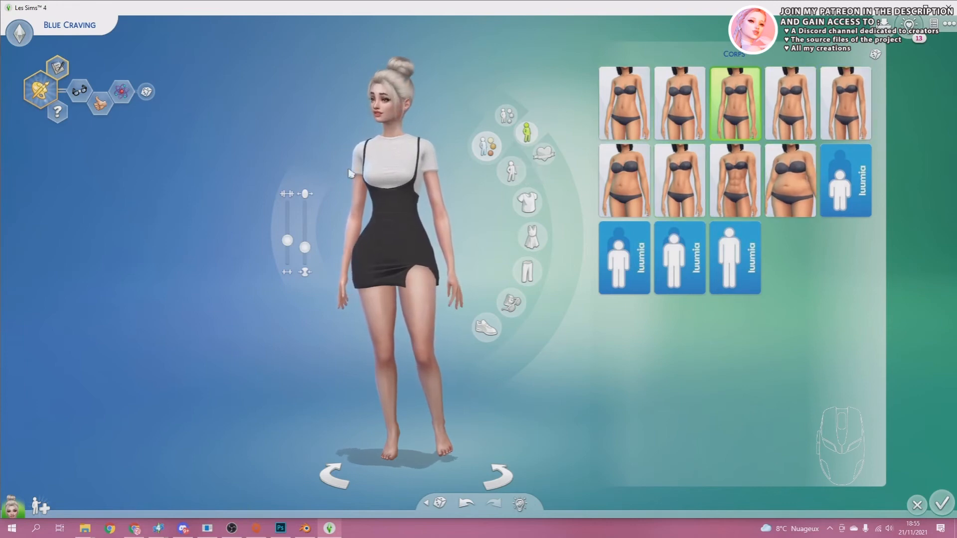
left_click(795, 183)
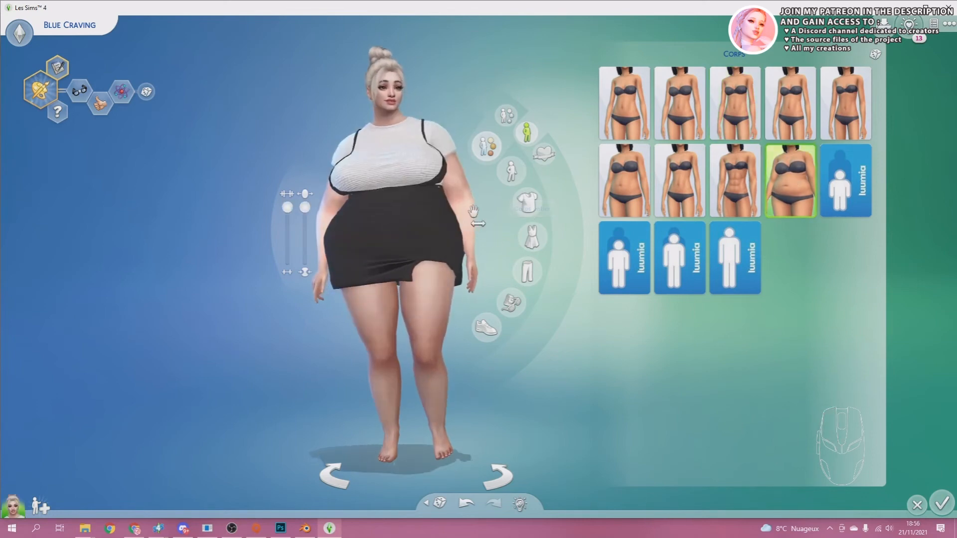
right_click_drag(503, 209, 475, 214)
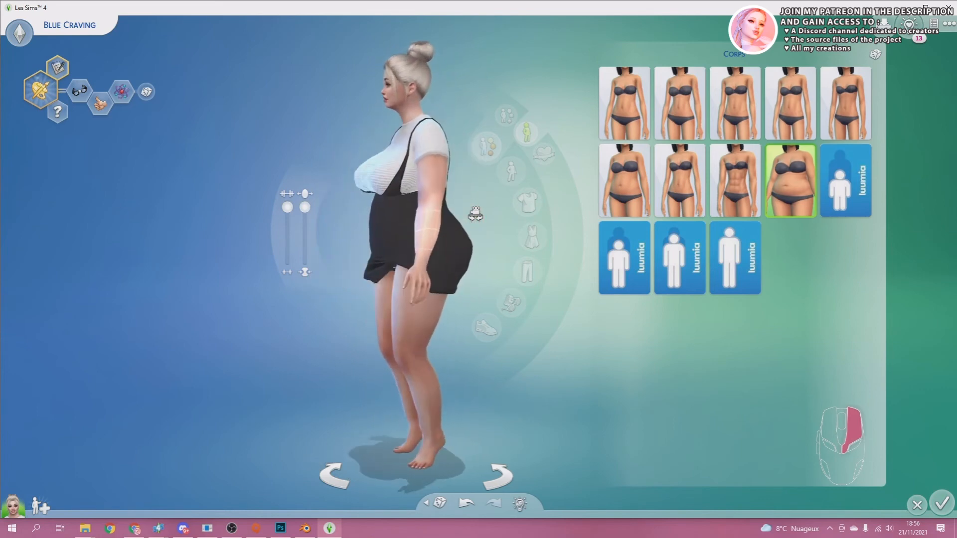
scroll(466, 240, "up", 2)
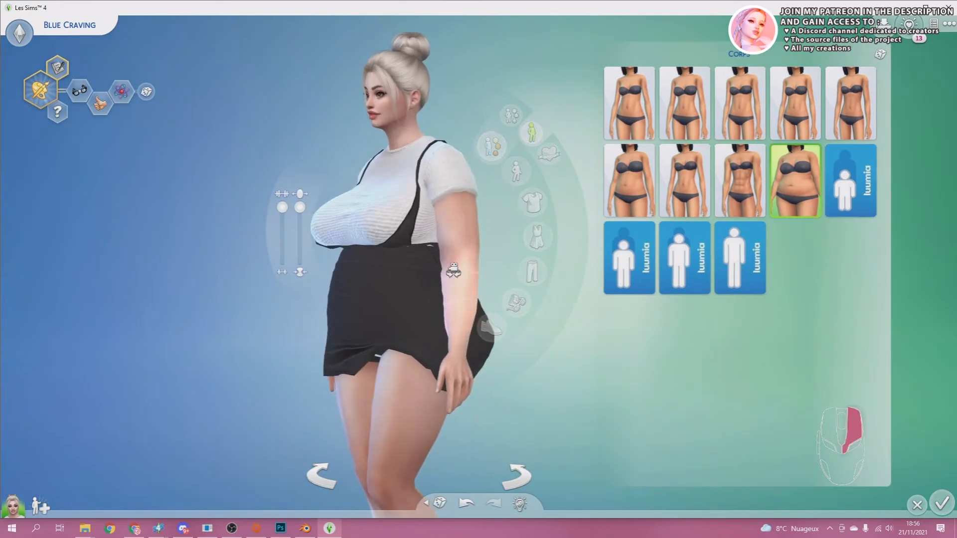
left_click_drag(454, 271, 395, 251)
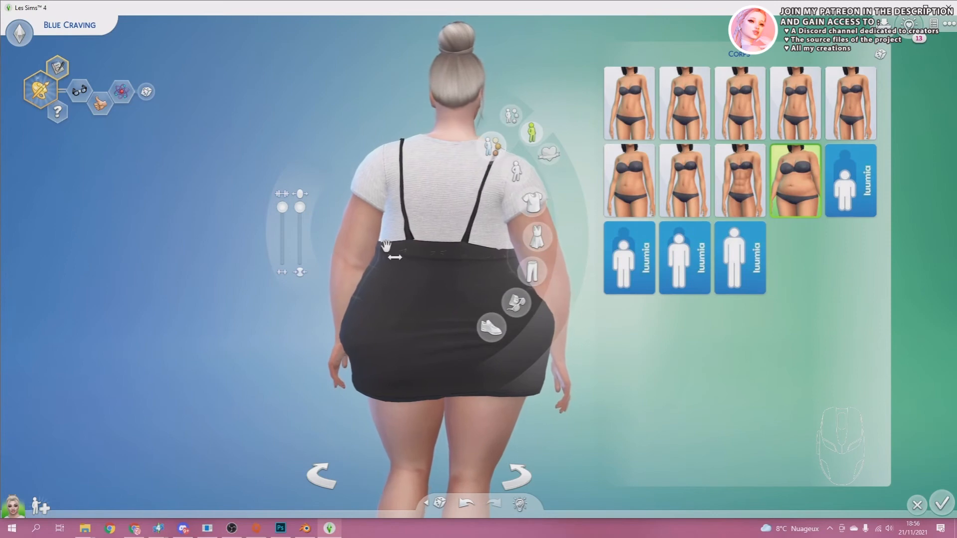
left_click_drag(459, 255, 480, 263)
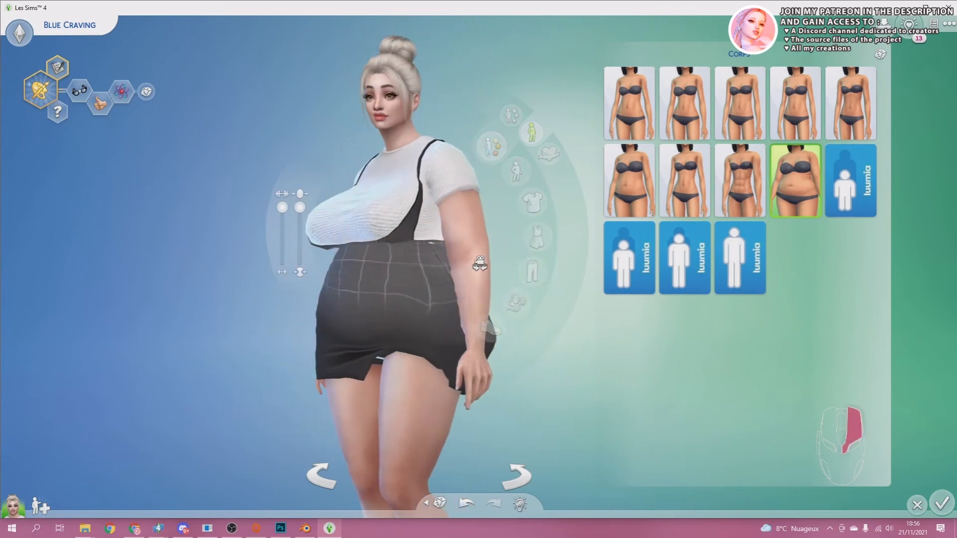
Compare the dress's fit on the muscular and heaviest body presets, ending with the slim preset beside the muscular one.
left_click(739, 181)
right_click_drag(436, 224, 417, 253)
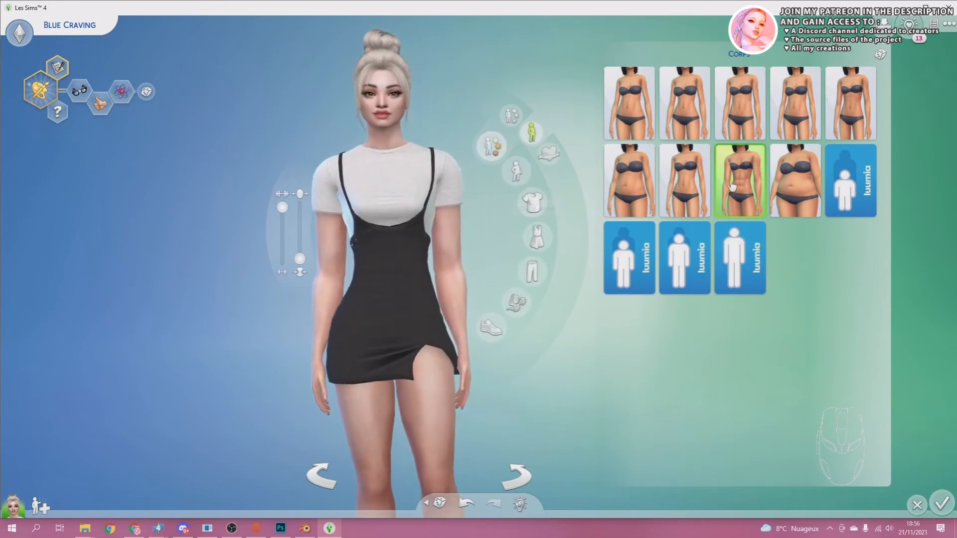
left_click(774, 187)
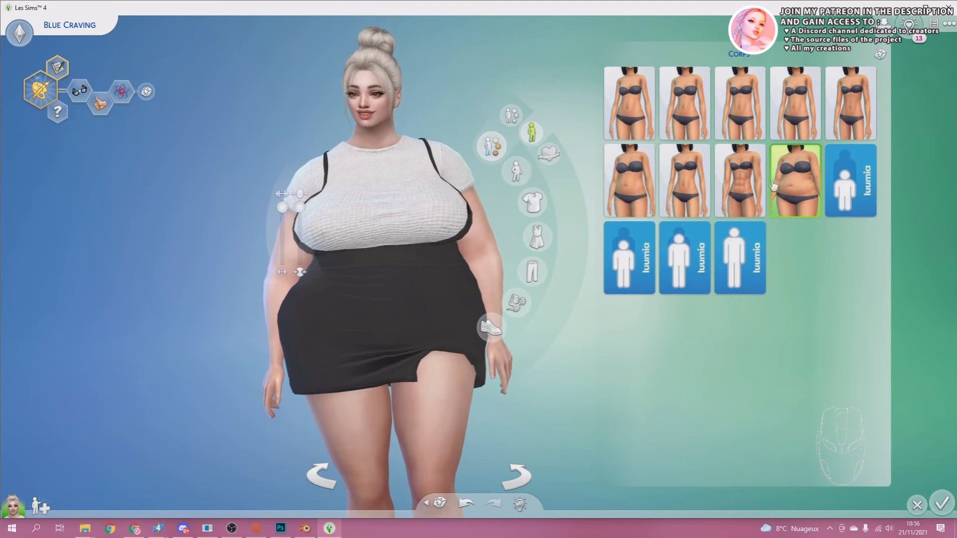
left_click(741, 174)
left_click(692, 192)
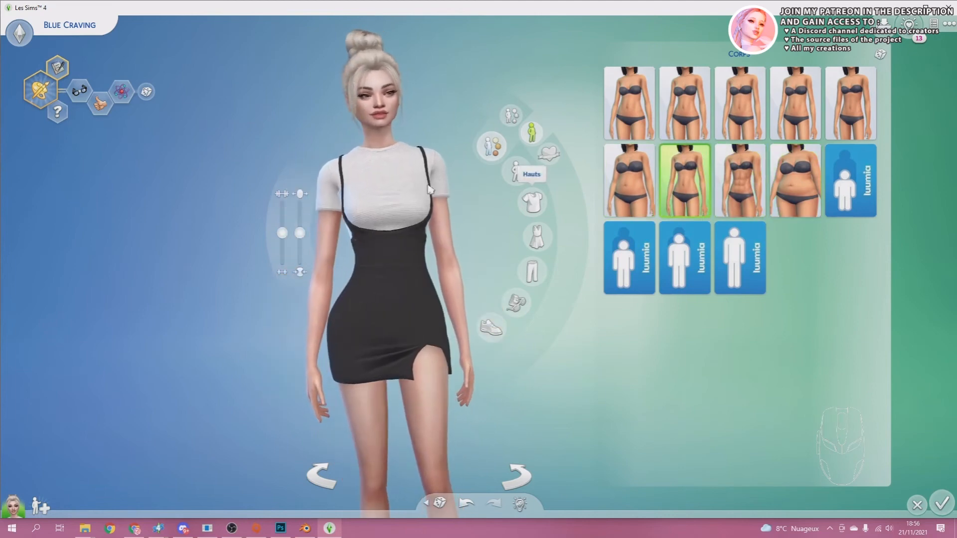
mouse_move(408, 264)
right_mouse_down()
mouse_move(447, 260)
mouse_move(397, 270)
mouse_move(409, 262)
right_mouse_up()
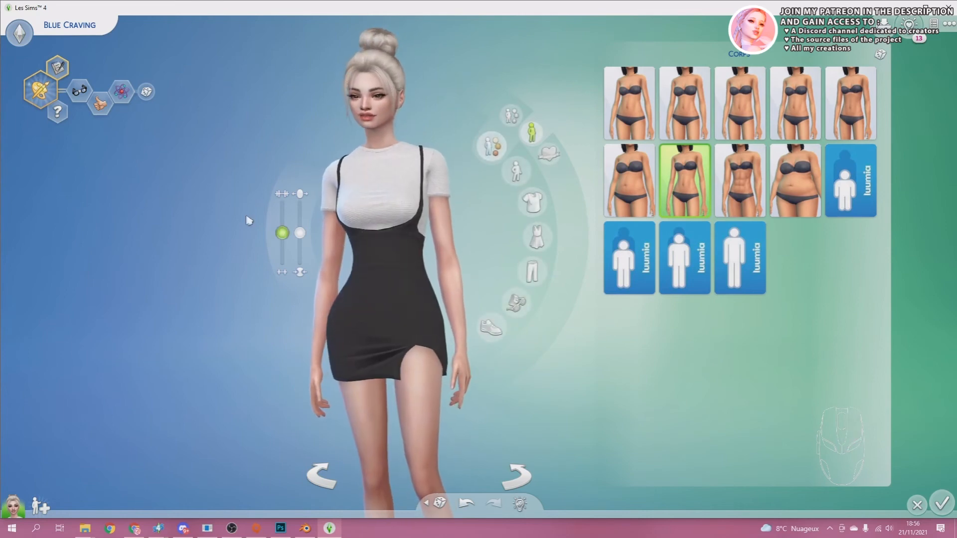
Preview the dress in motion with Démarche guillerette and another walk style, viewing it from several angles, and return to the full-body outfits.
left_click(20, 34)
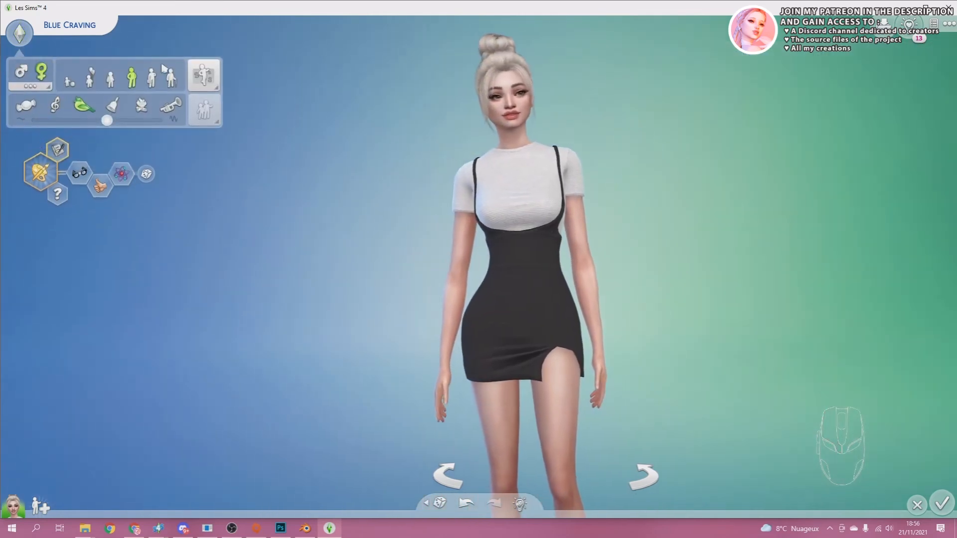
left_click(203, 75)
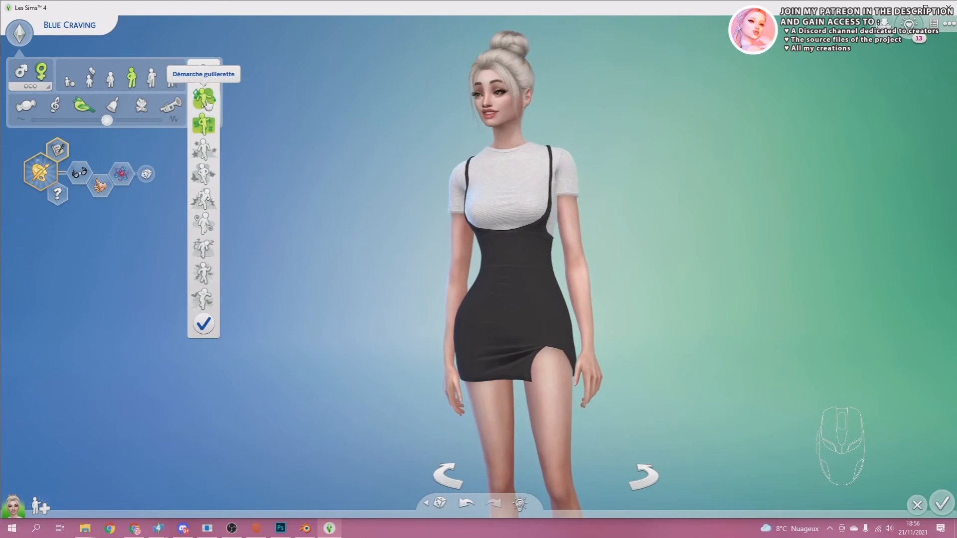
left_click(204, 97)
right_click_drag(573, 214, 593, 220)
left_click(203, 199)
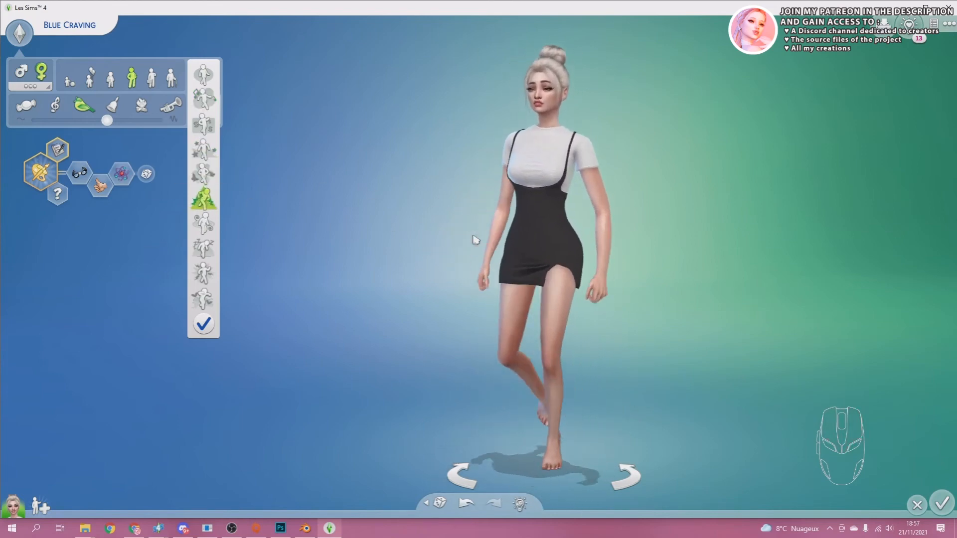
right_click_drag(471, 239, 472, 239)
left_click(537, 175)
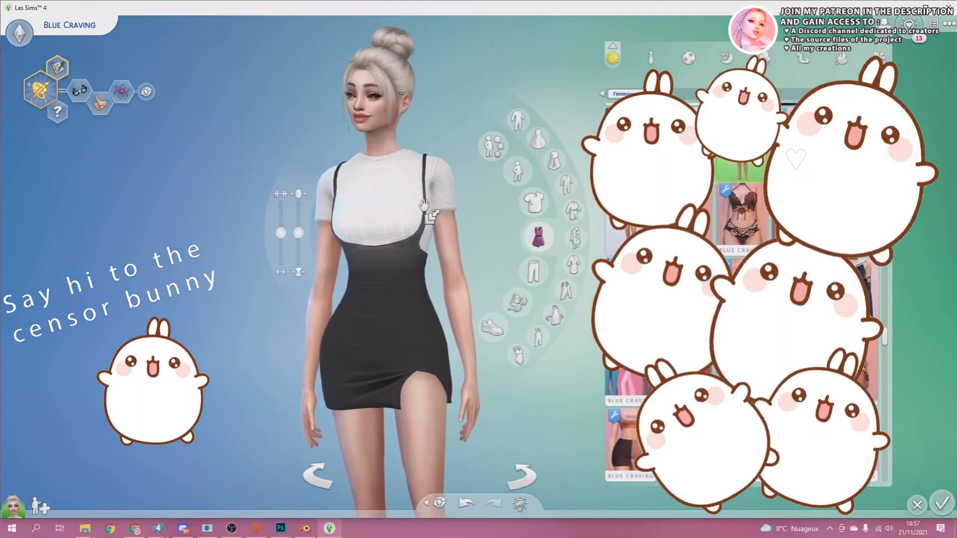
Look over the Sim's body presets and preview a walk style to see the dress move from the side and front.
left_click(493, 146)
left_click(533, 132)
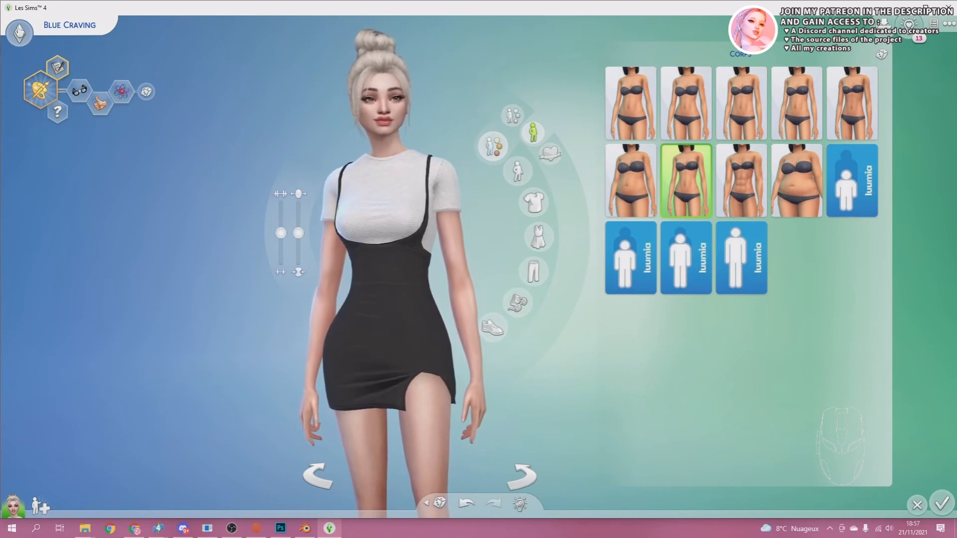
left_click(106, 41)
left_click(204, 75)
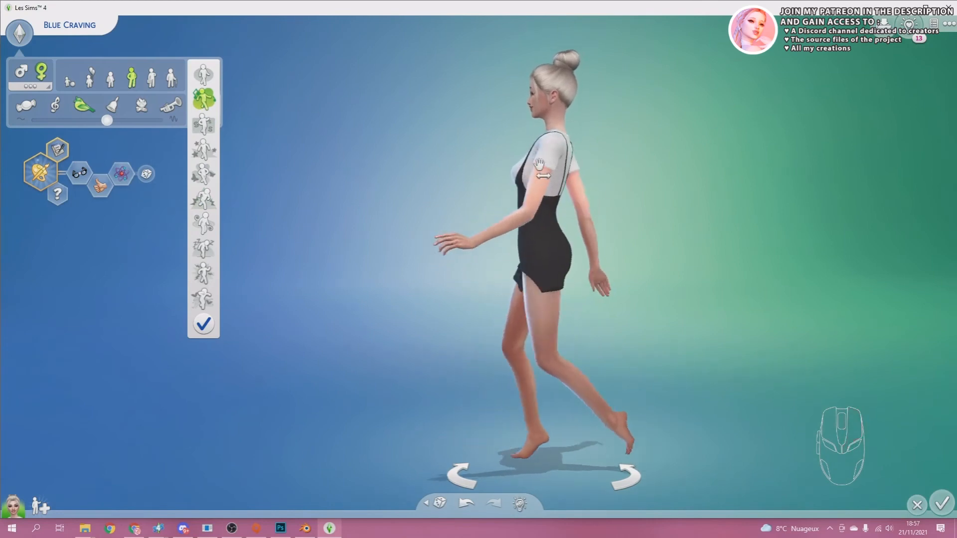
right_click_drag(628, 214, 621, 212)
left_click(549, 199)
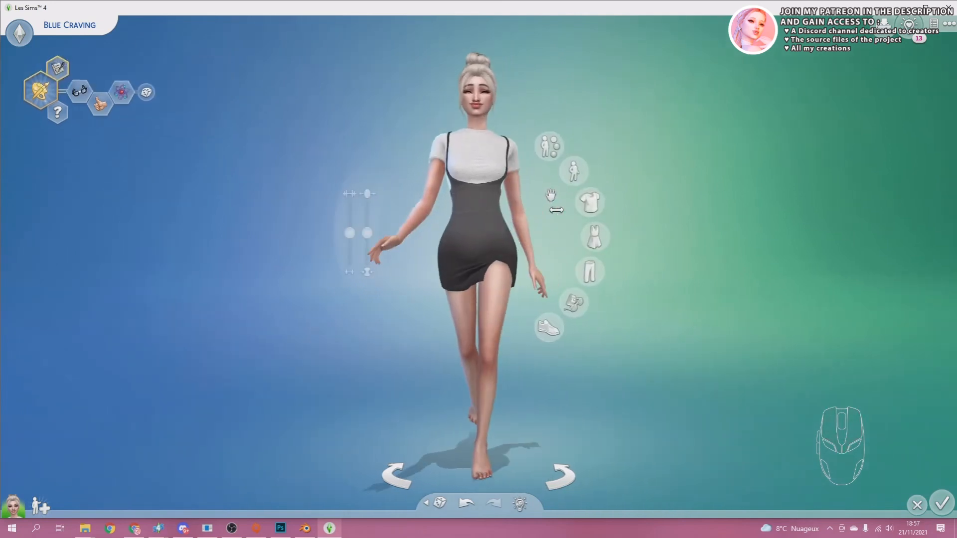
right_click_drag(498, 205, 495, 206)
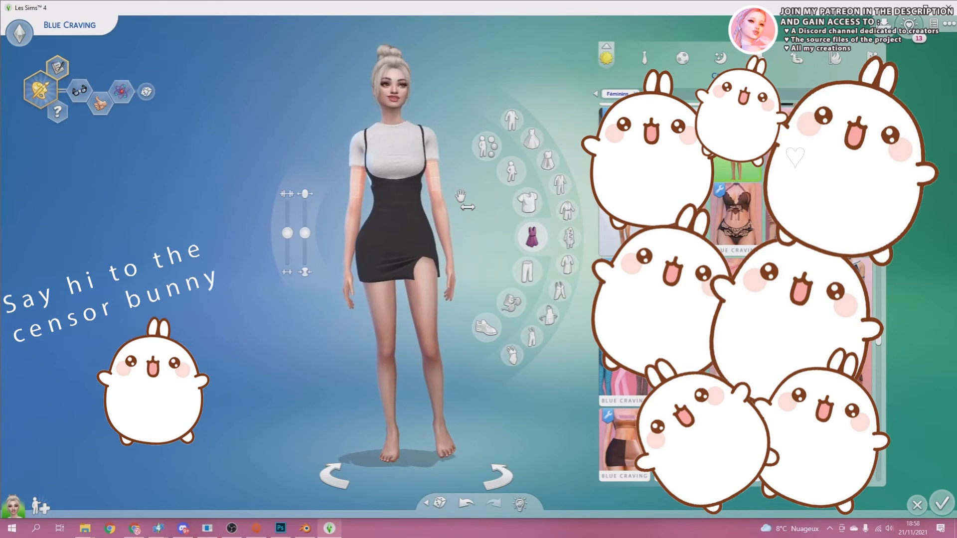
Capture an in-game screenshot of the Sim wearing the dress with the clothing categories hidden, and return to the full-body outfits.
left_click(195, 218)
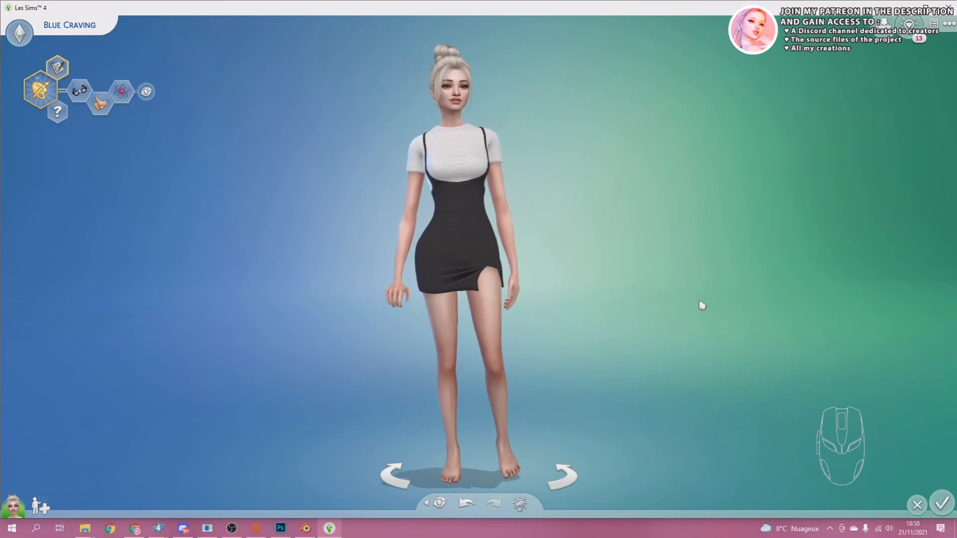
key("c")
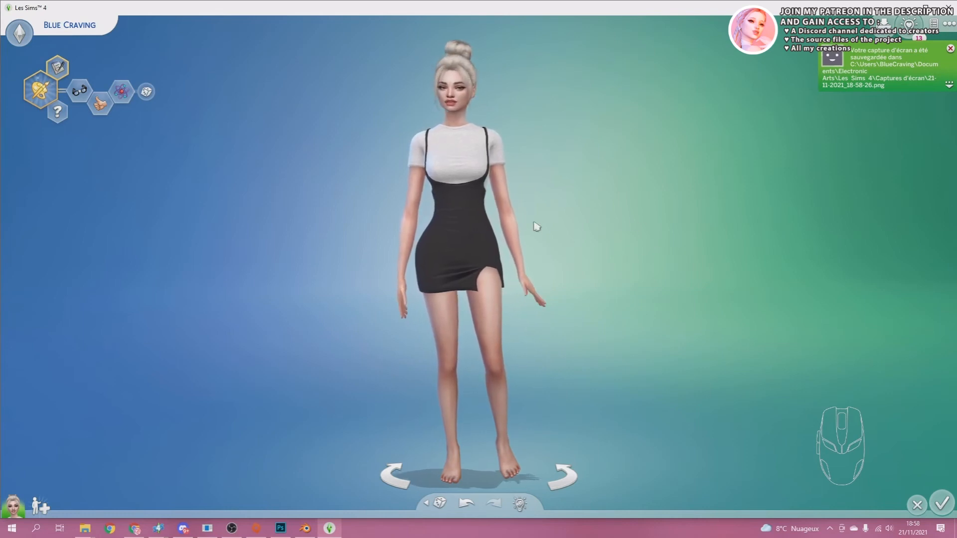
left_click(445, 187)
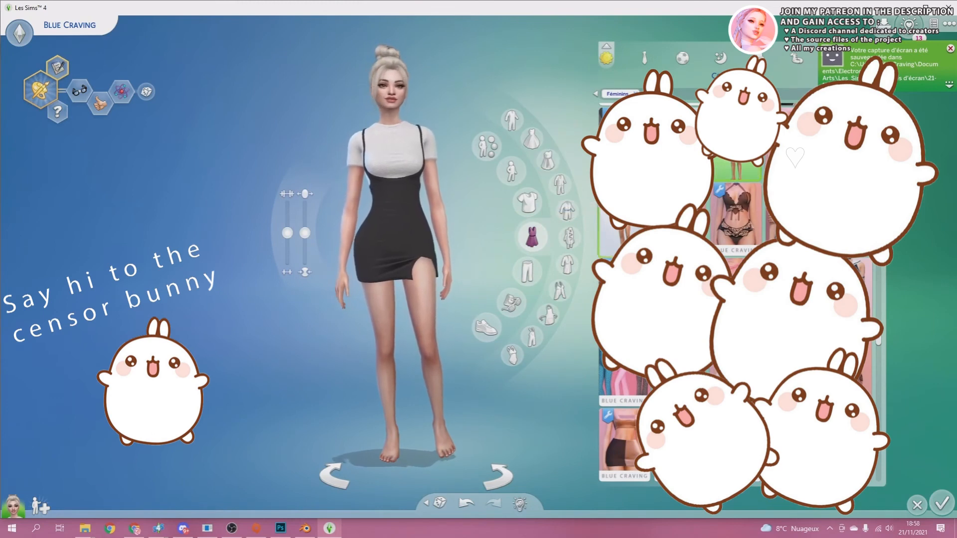
left_click_drag(448, 160, 477, 227)
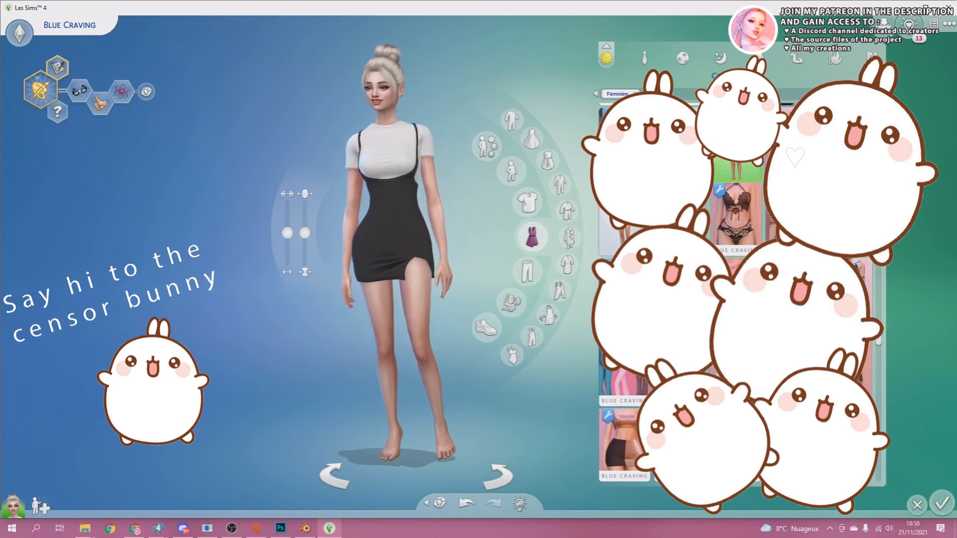
left_click_drag(779, 12, 774, 15)
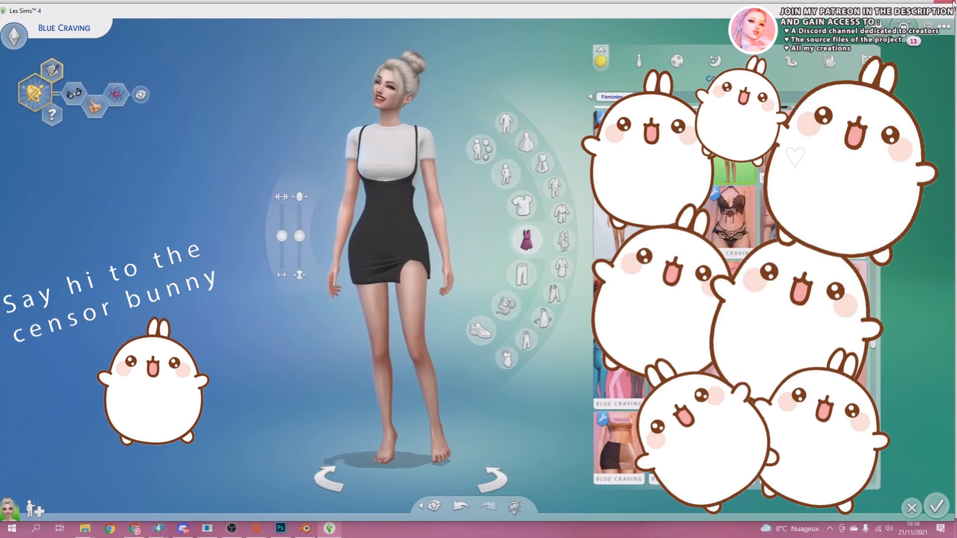
left_click_drag(660, 16, 667, 12)
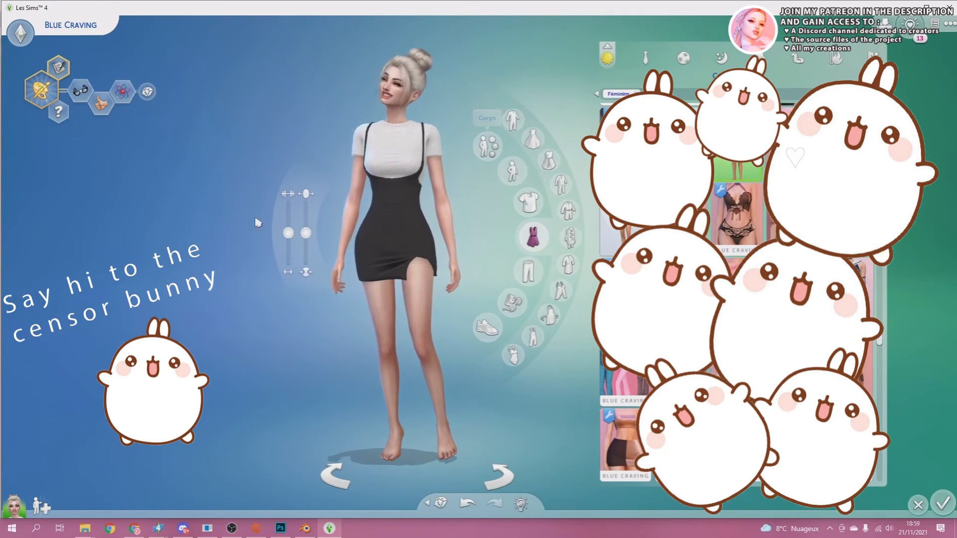
left_click_drag(470, 234, 173, 228)
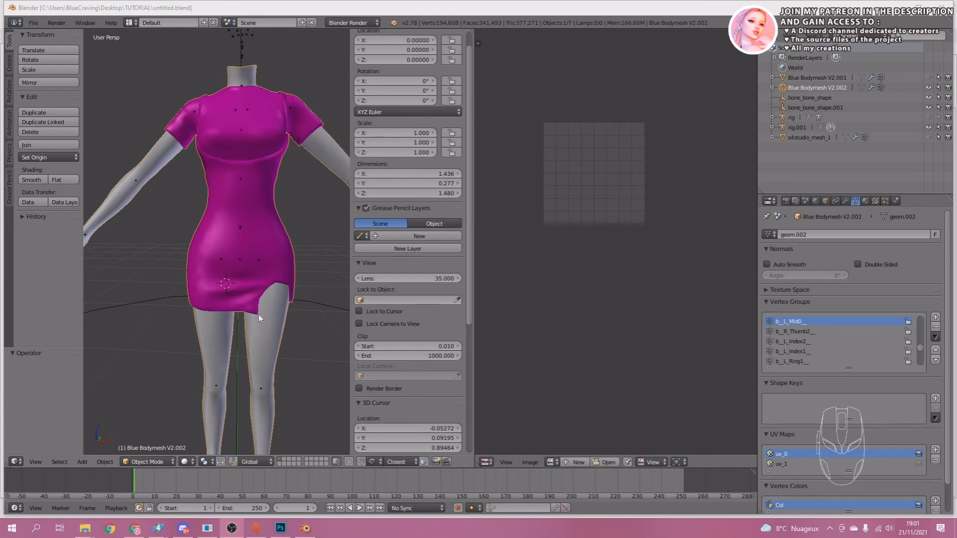
In Blender, open the dress mesh Blue Bodymesh V2.002 in Edit Mode and switch from face to edge selection.
key("Tab")
left_click(247, 282)
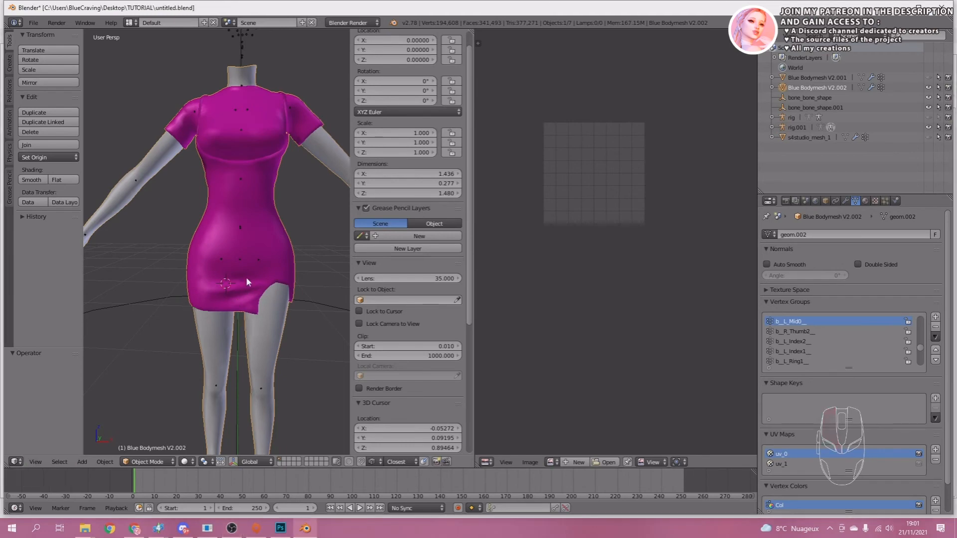
key("Tab")
scroll(243, 274, "up", 3)
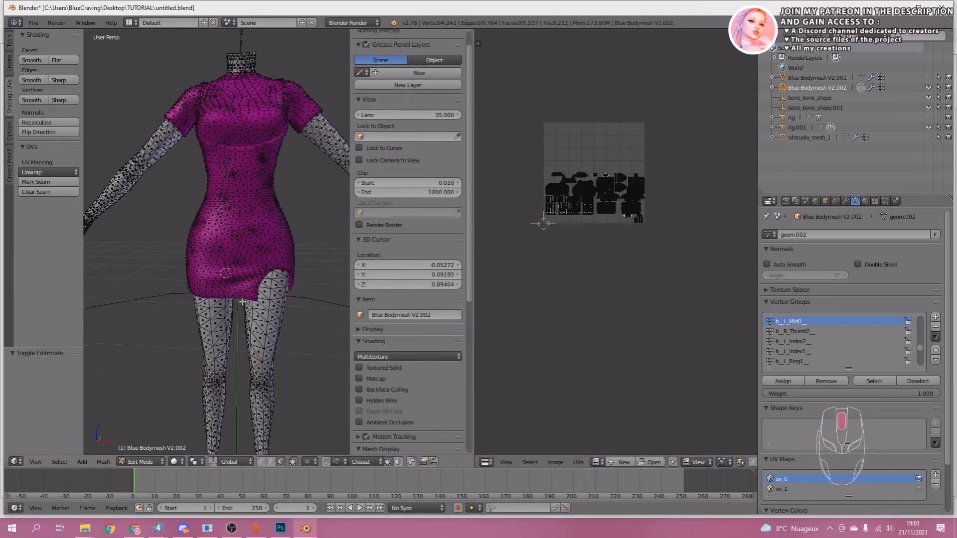
scroll(243, 274, "up", 3)
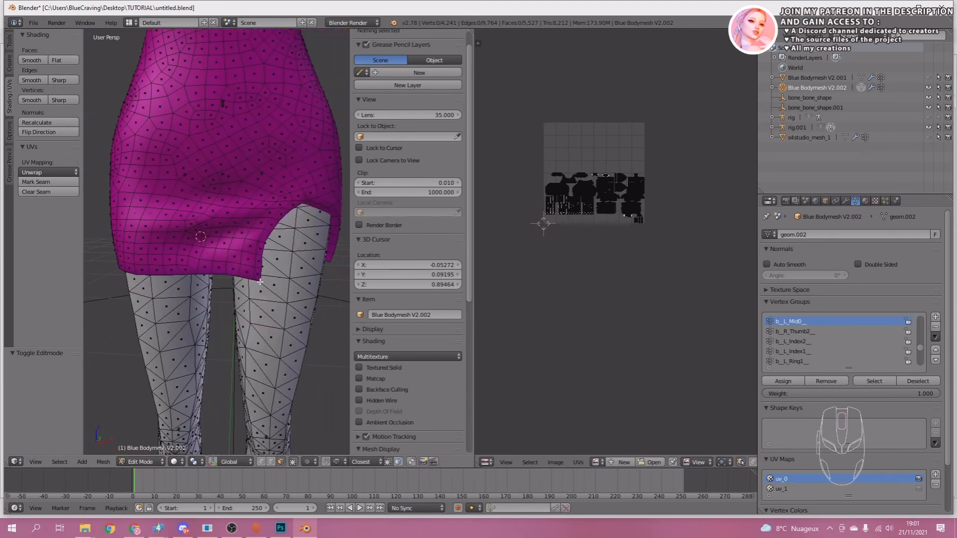
left_click(258, 278)
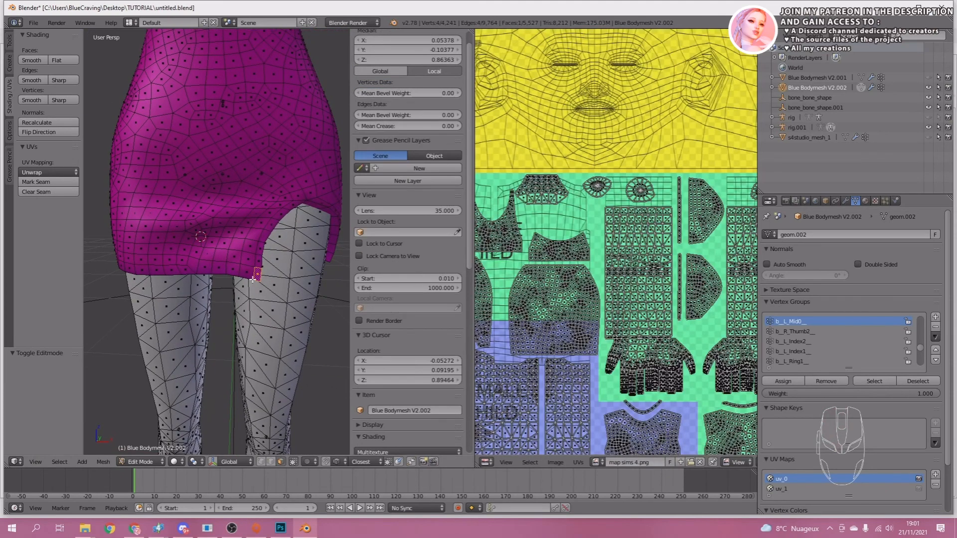
left_click(270, 463)
Select the dress's hem edges all the way around, including the slit at the front and the back hem.
left_click(244, 278)
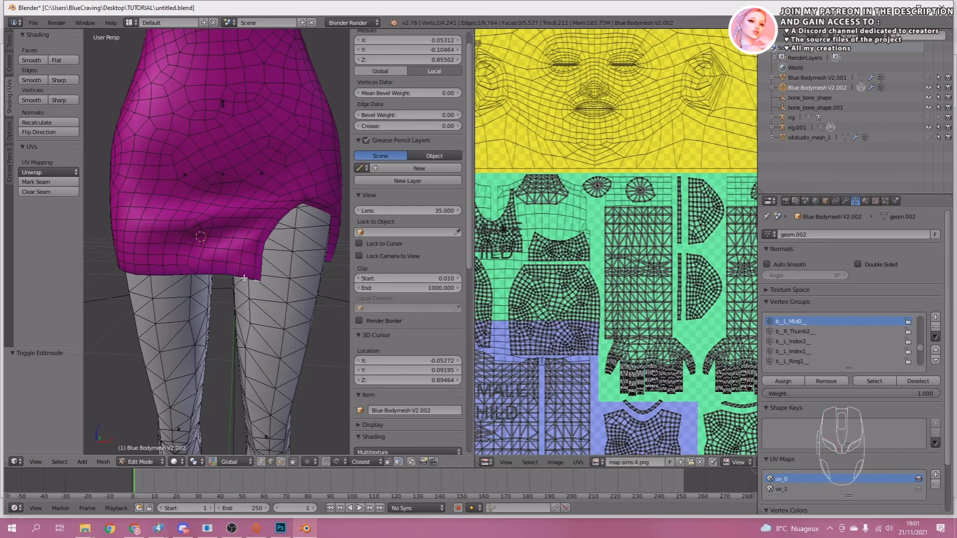
left_click(190, 273, "alt")
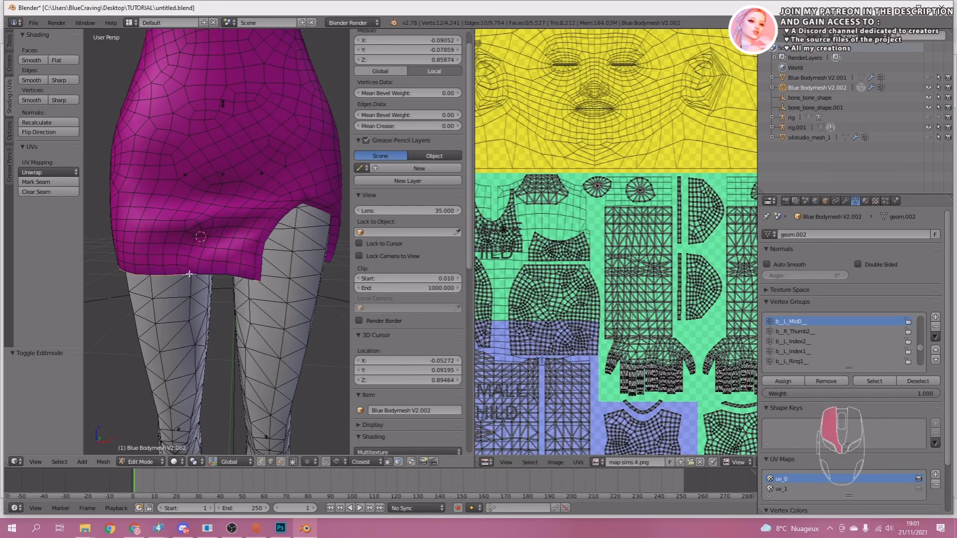
left_click(293, 209, "alt+shift")
left_click(319, 204, "alt+shift")
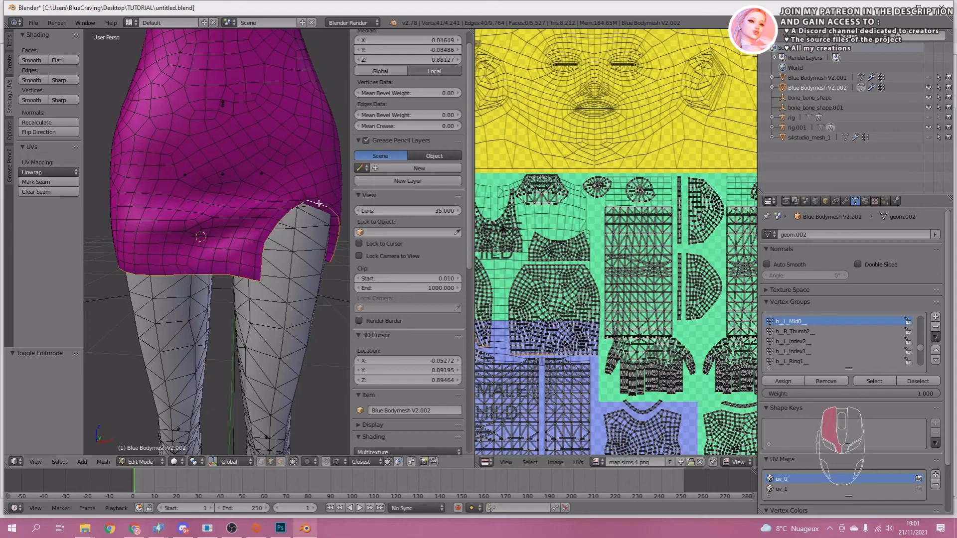
middle_click_drag(323, 223, 223, 232)
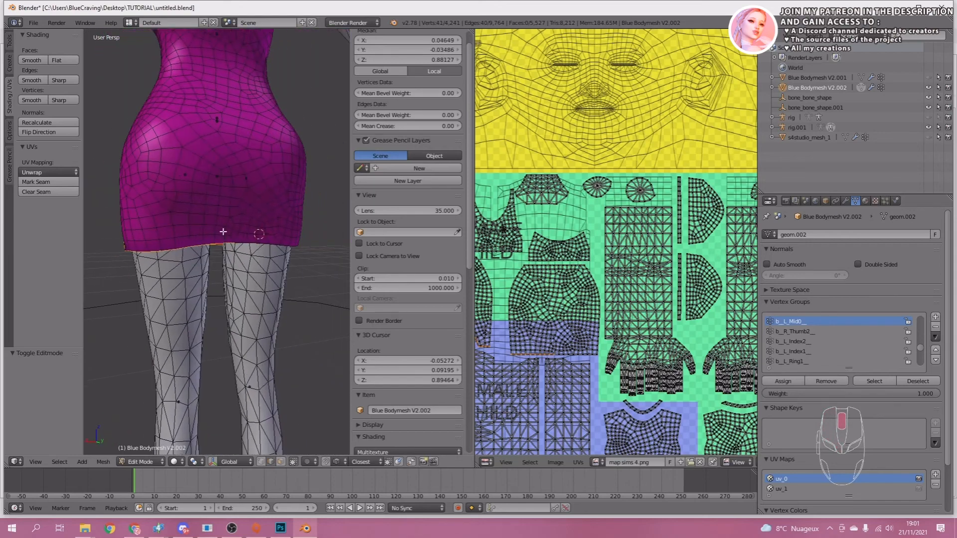
left_click(266, 243, "alt+shift")
middle_click_drag(288, 242, 184, 272)
left_click(235, 240, "alt+shift")
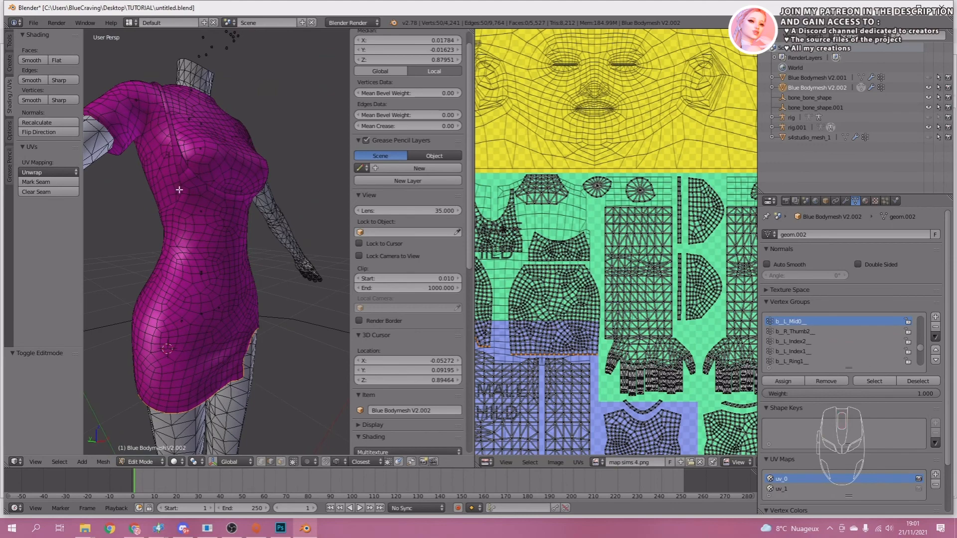
Add the underarm edge of the skirt panel and both edges of the adjoining shoulder strap to the selection.
middle_click_drag(180, 190, 228, 221)
left_click(166, 206, "alt+shift")
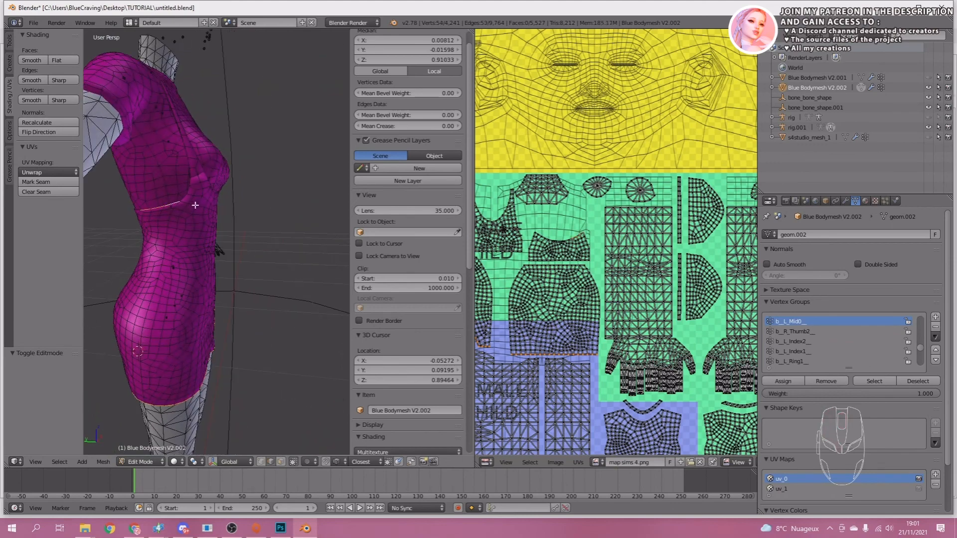
left_click(192, 191, "alt+shift")
left_click(190, 180, "shift")
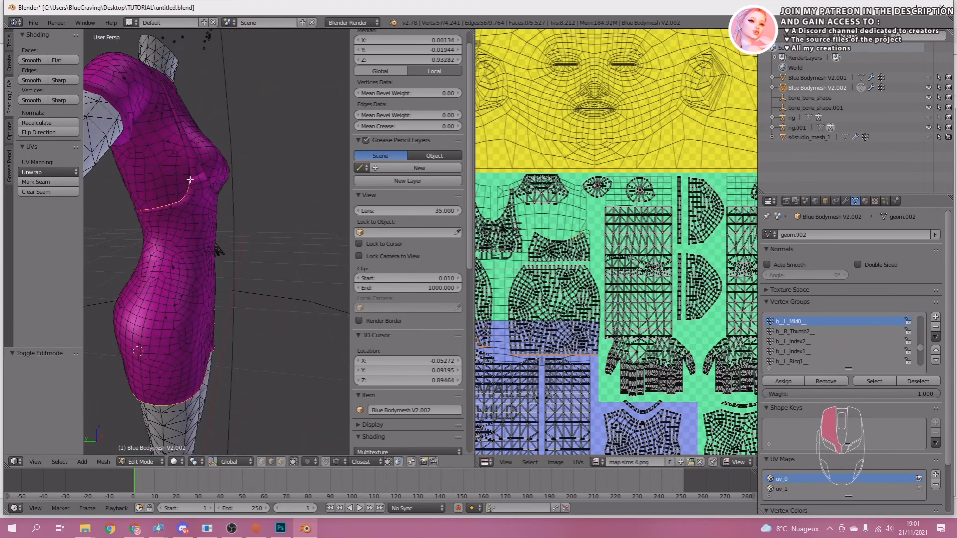
left_click(186, 153, "alt+shift")
middle_click_drag(187, 153, 166, 183)
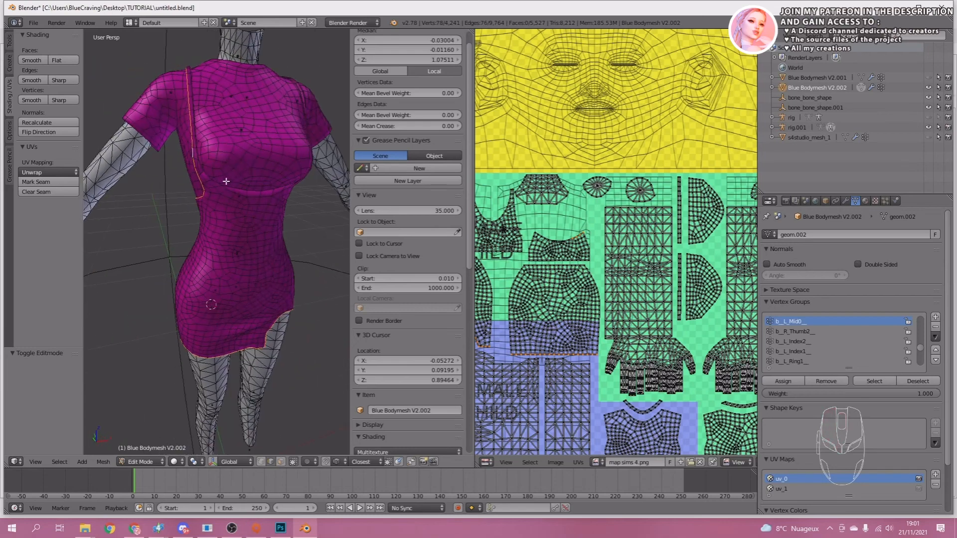
left_click(209, 179, "alt+shift")
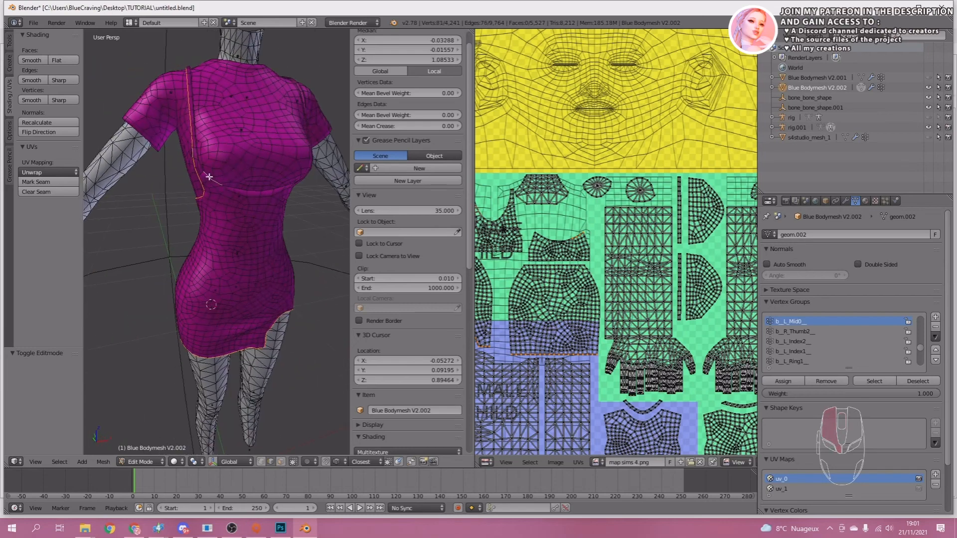
left_click(195, 142, "alt+shift")
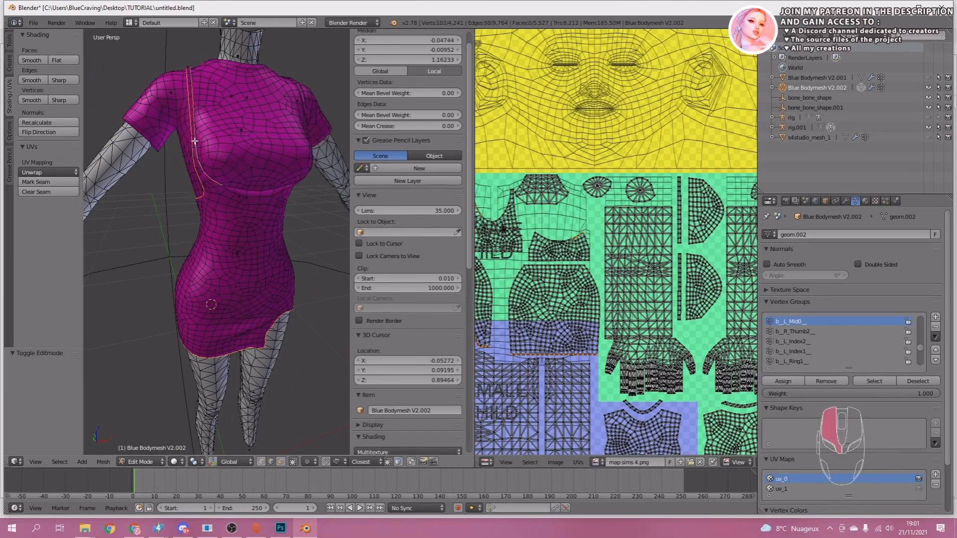
Extend the edge selection along the under-bust seam and the opposite shoulder strap.
left_click(233, 190, "alt+shift")
middle_click_drag(295, 187, 241, 196)
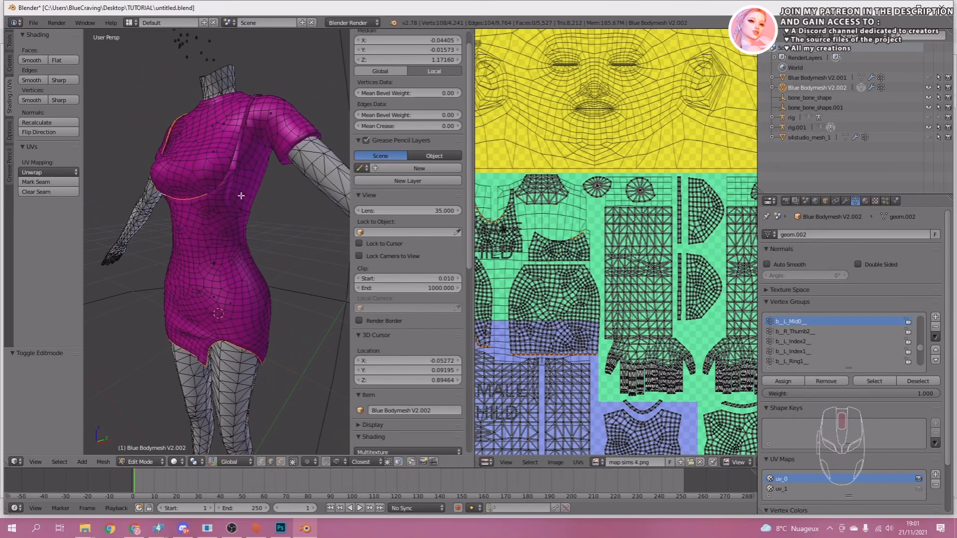
left_click(236, 156, "alt+shift")
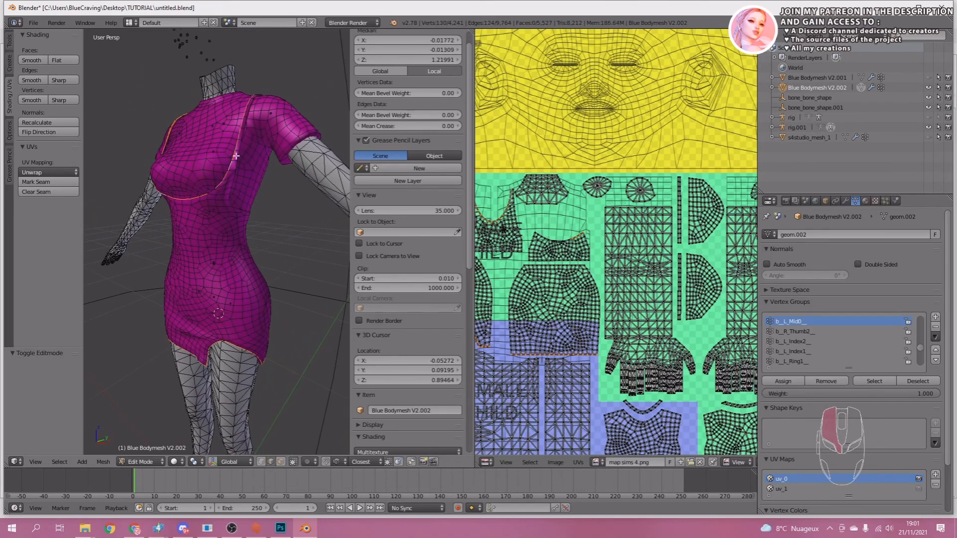
left_click(230, 190, "alt+shift")
left_click(238, 206, "alt+shift")
Add the back panel's top edges and the remaining garment border edges to the selection.
middle_click_drag(304, 209, 149, 199)
scroll(283, 169, "up", 6)
left_click(285, 167, "alt+shift")
scroll(286, 205, "down", 8)
left_click(133, 237, "alt+shift")
left_click(271, 147, "alt+shift")
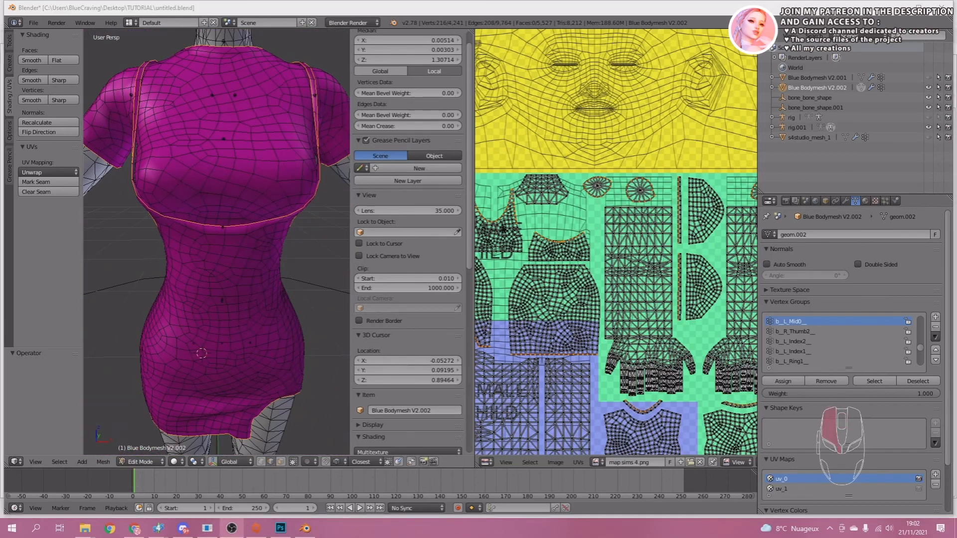
Examine where the selected edges fall on the UV layout over map sims 4.png.
scroll(693, 319, "down", 4)
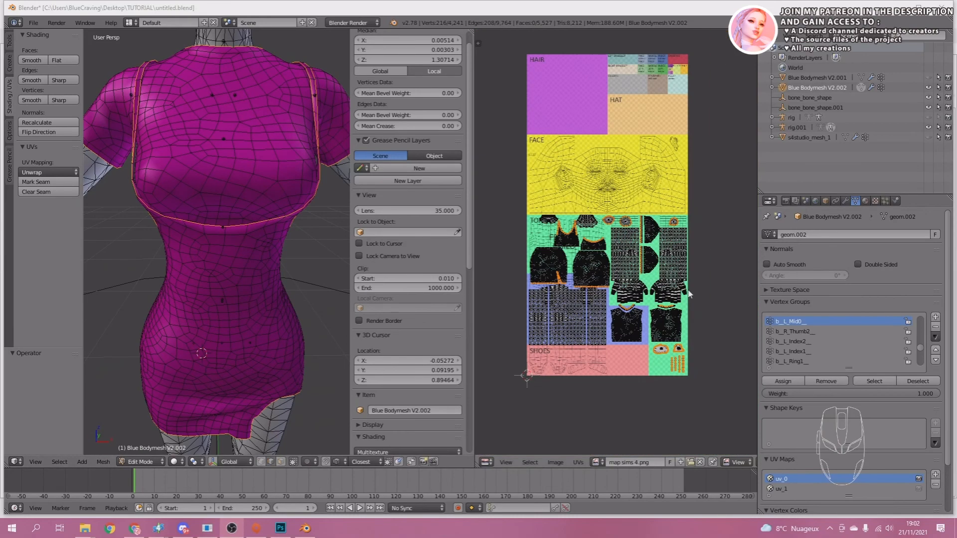
scroll(693, 319, "up", 4)
scroll(643, 286, "up", 5)
middle_click_drag(665, 381, 603, 137)
scroll(661, 276, "down", 5)
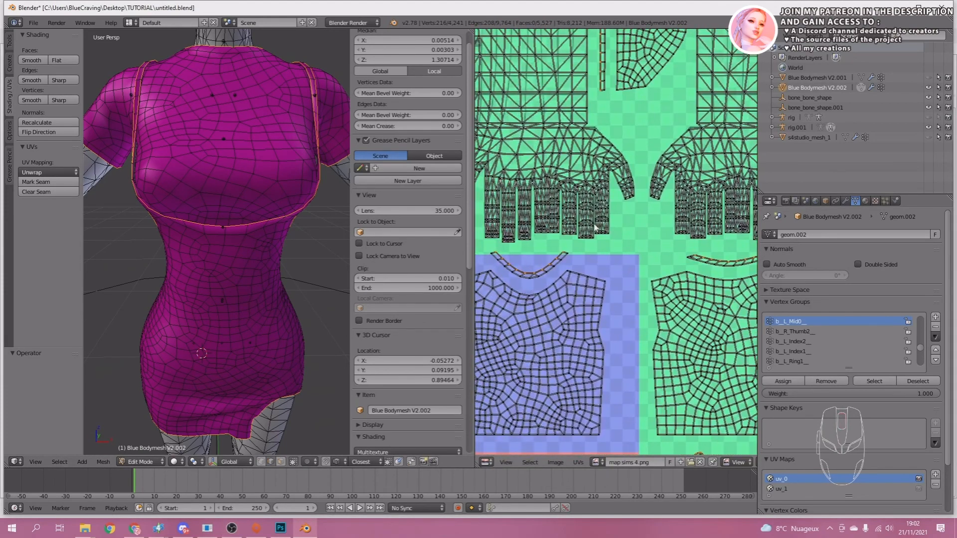
scroll(573, 247, "up", 3)
scroll(573, 248, "up", 3)
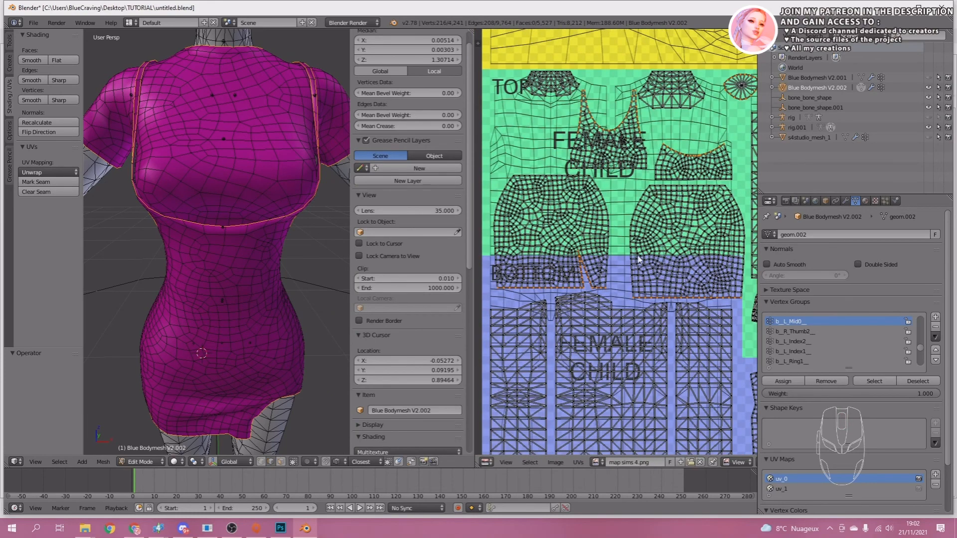
Find the mesh Edge Split operator by searching for "edge" and apply it to the selected edges.
mouse_move(232, 223)
middle_mouse_down()
mouse_move(216, 224)
mouse_move(226, 212)
middle_mouse_up()
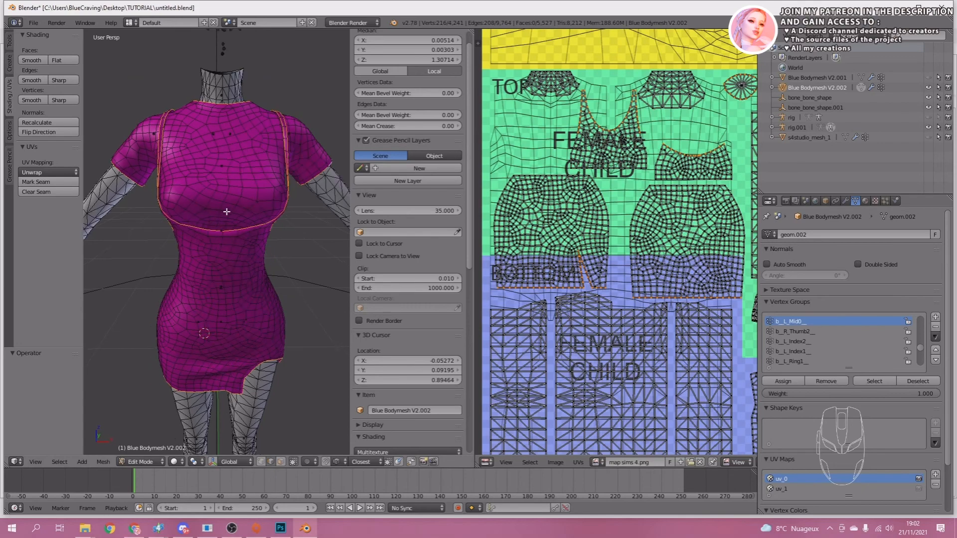
key("space")
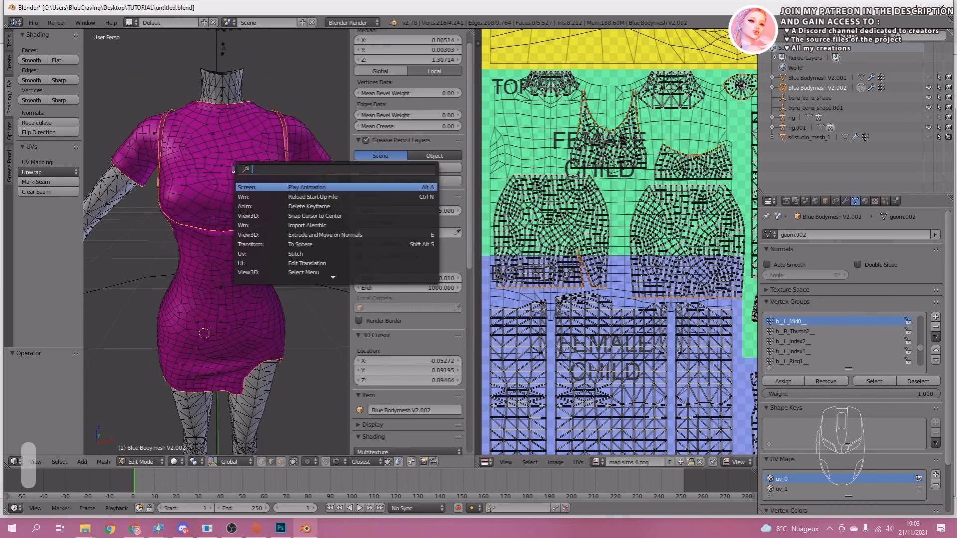
type("e")
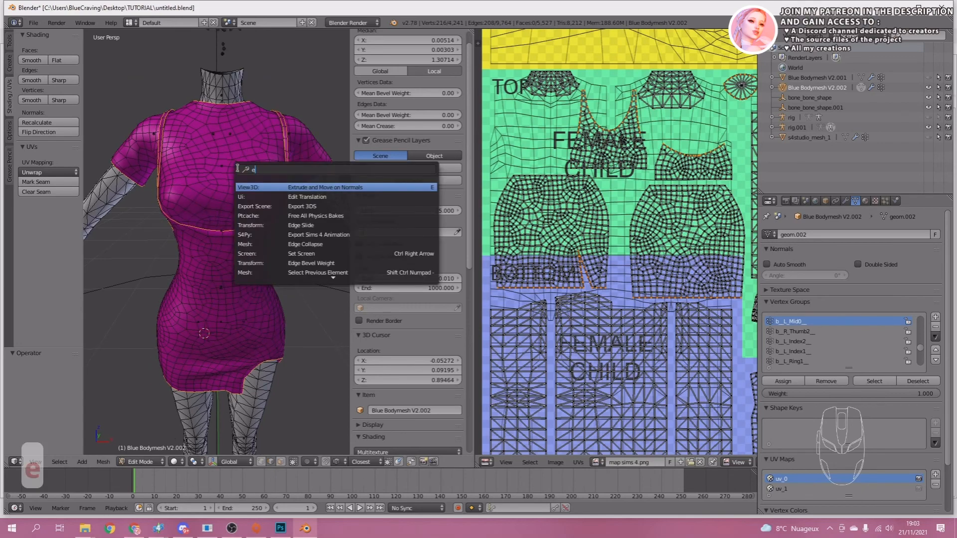
type("dge")
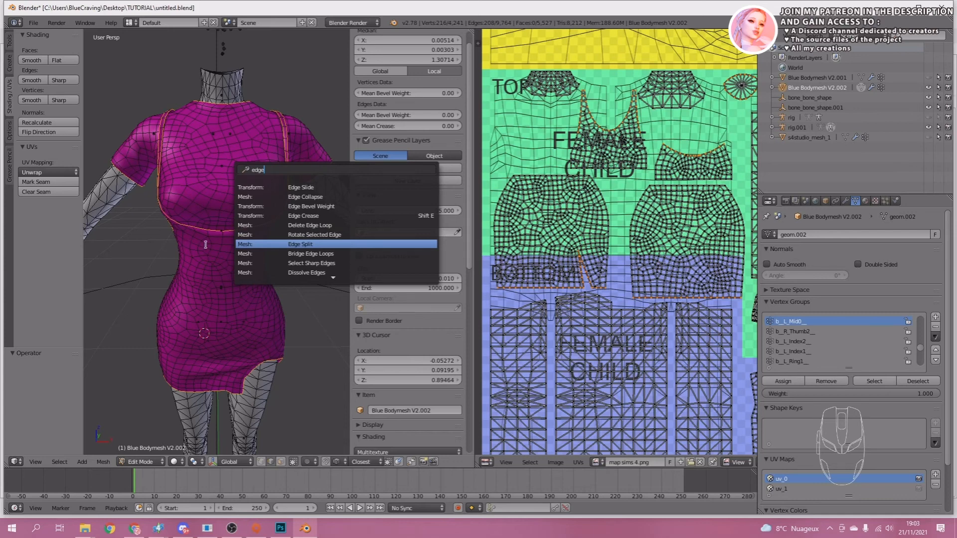
left_click(305, 244)
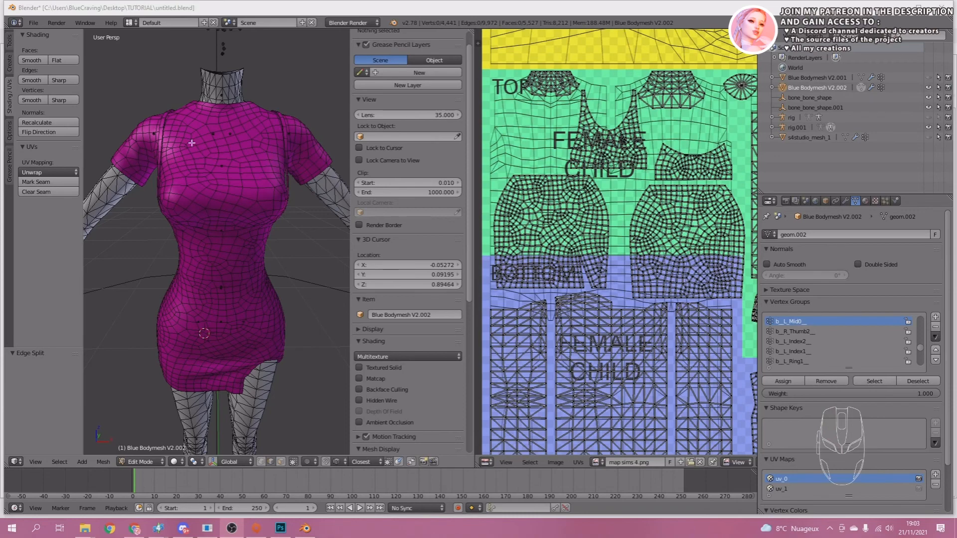
Inspect the split edges on the dress up close and return the mesh to Object Mode.
scroll(222, 208, "up", 1)
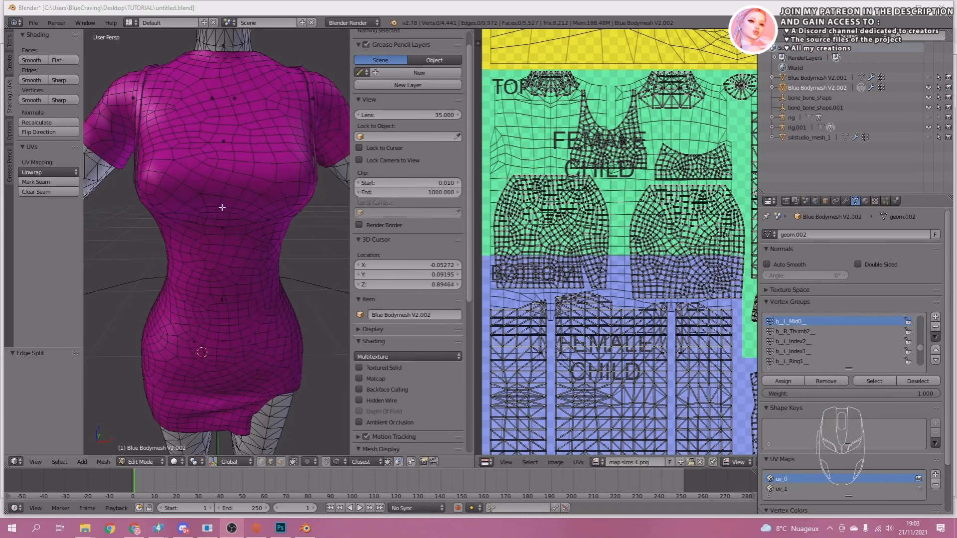
key("Tab")
key("Tab")
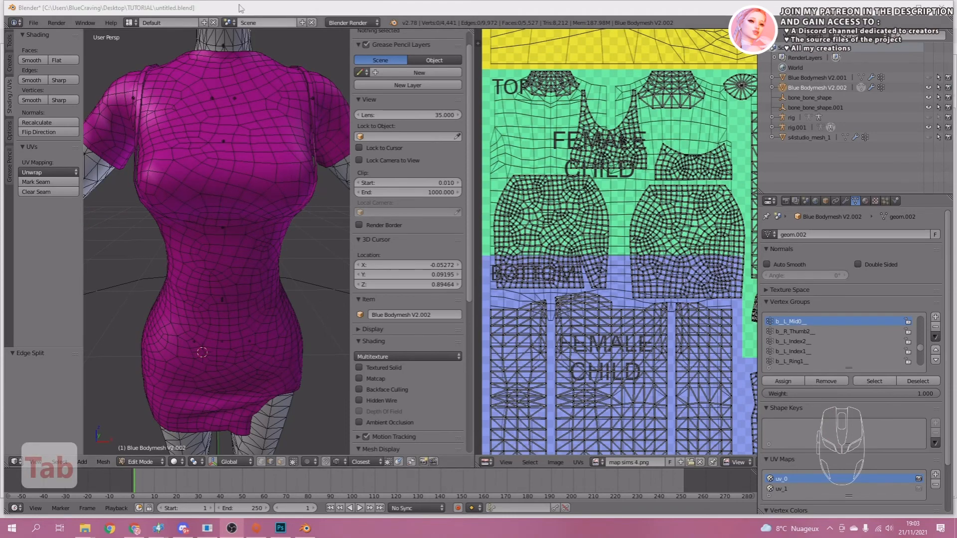
key("Tab")
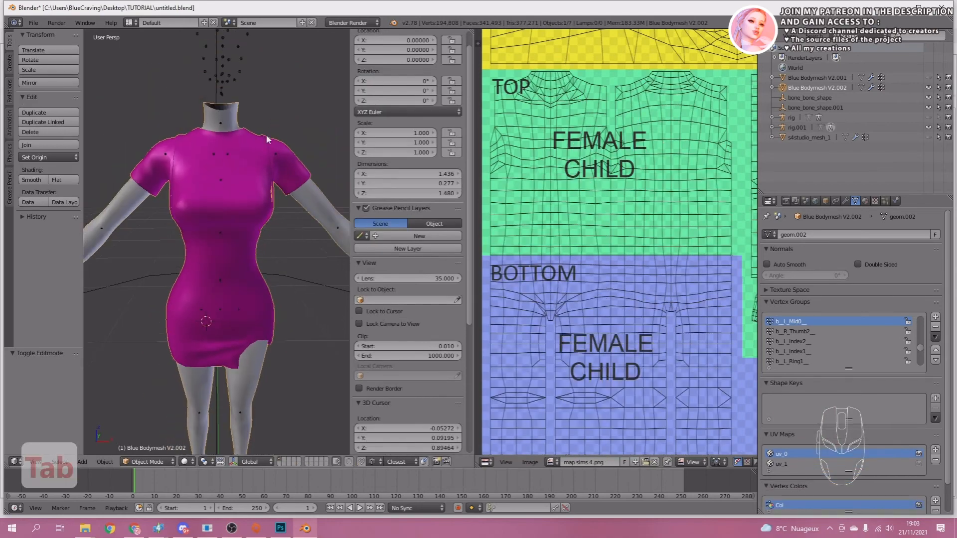
Save the edited dress mesh over the existing untitled.blend file in the TUTORIAL folder.
scroll(196, 216, "down", 1)
key("ctrl+s")
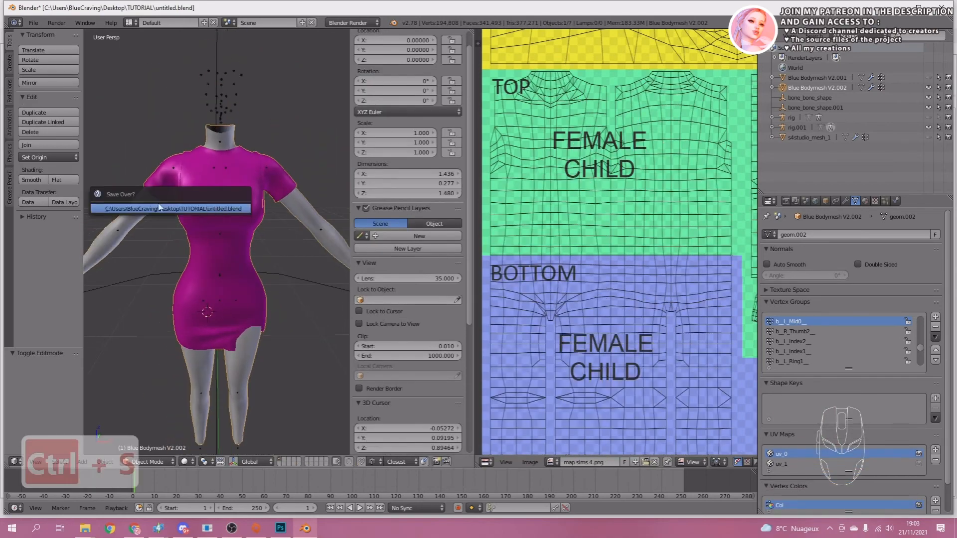
left_click(211, 209)
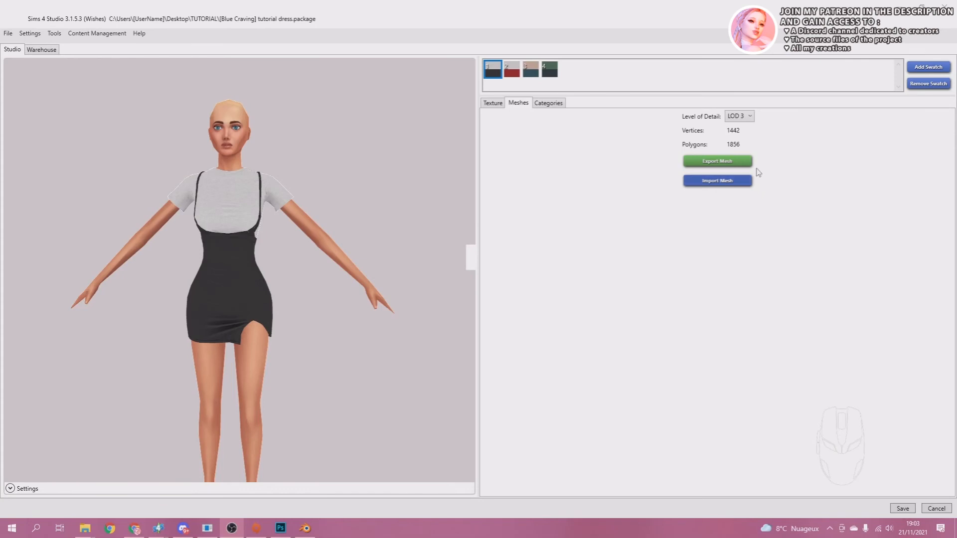
In Sims 4 Studio, import untitled.blend as the dress package's LOD 0 mesh.
left_click(742, 118)
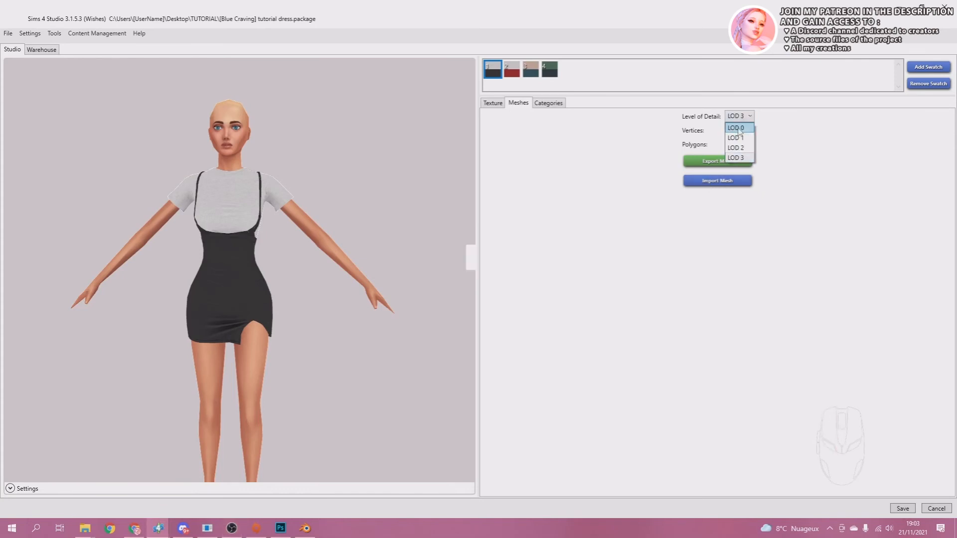
left_click(737, 128)
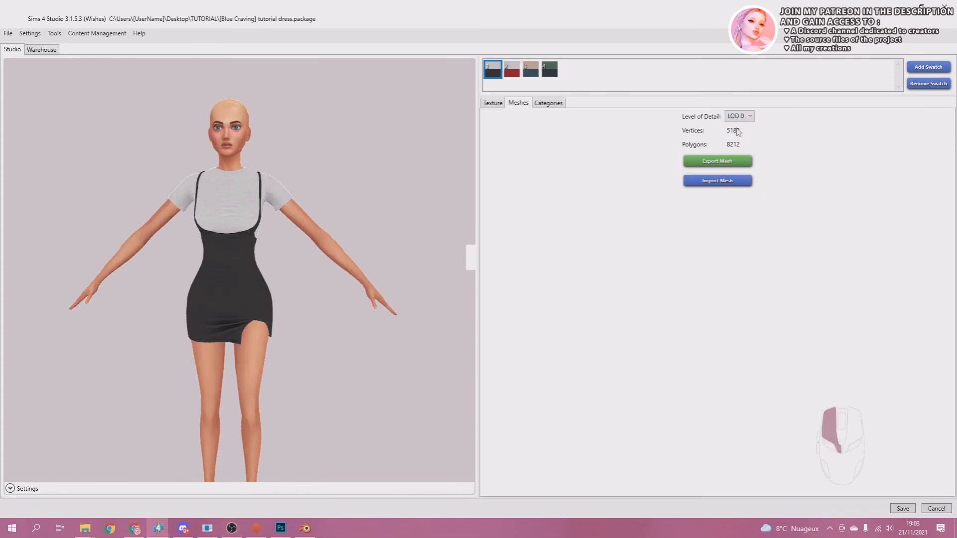
left_click(714, 181)
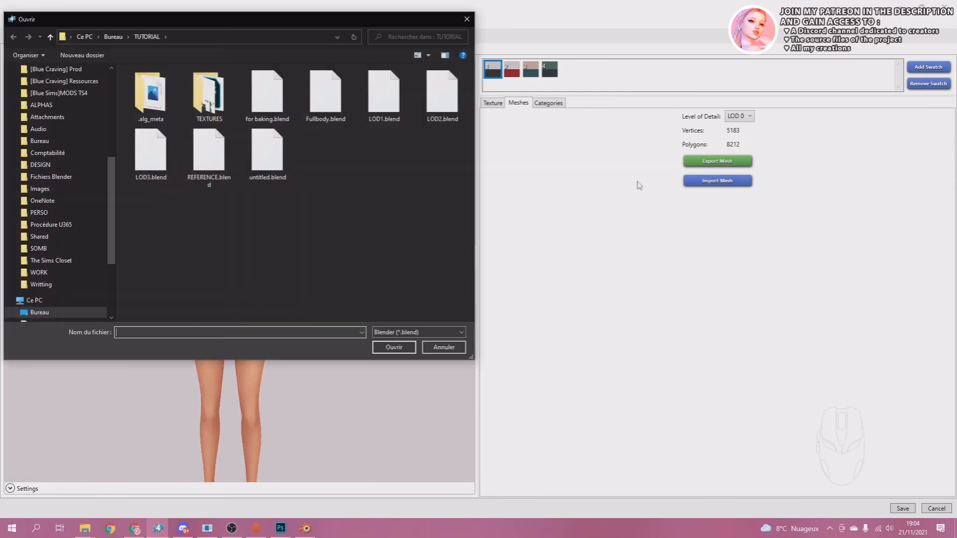
left_click(270, 153)
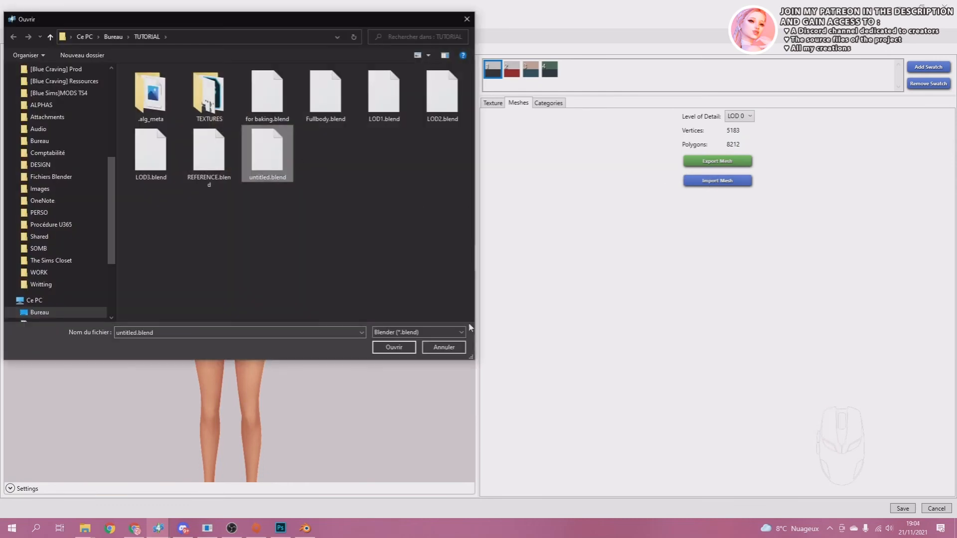
left_click(402, 349)
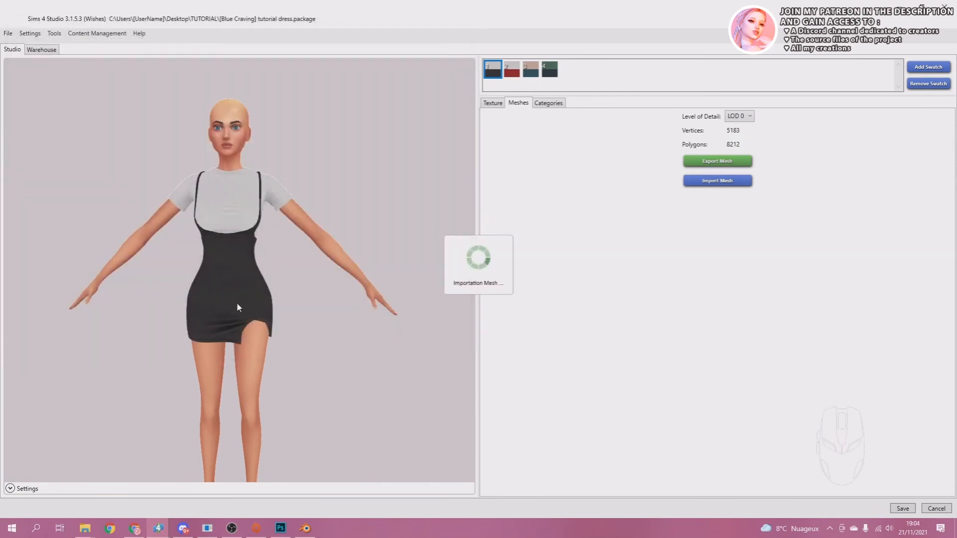
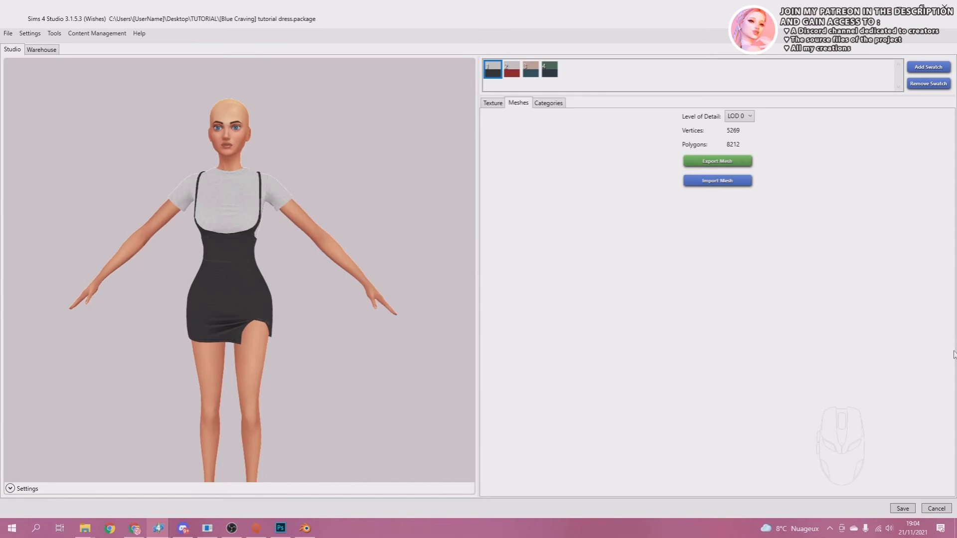
Save the dress package with its new LOD 0 mesh and return to its texture settings.
left_click(900, 510)
left_click(897, 508)
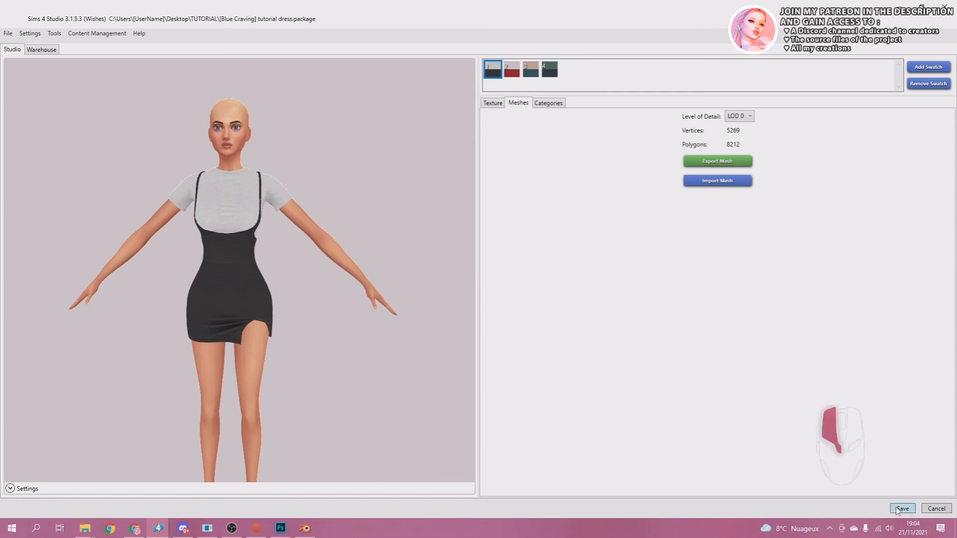
left_click(897, 509)
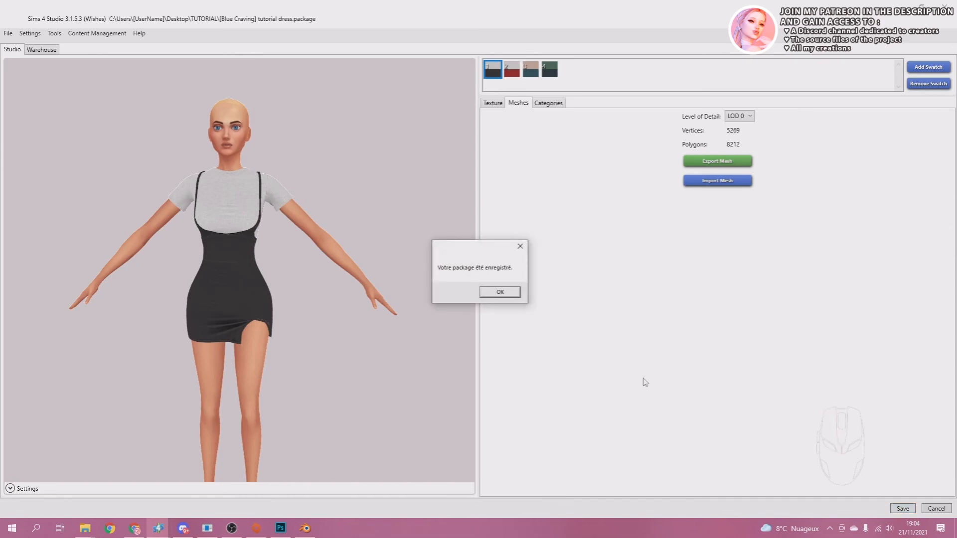
left_click(501, 295)
left_click(492, 104)
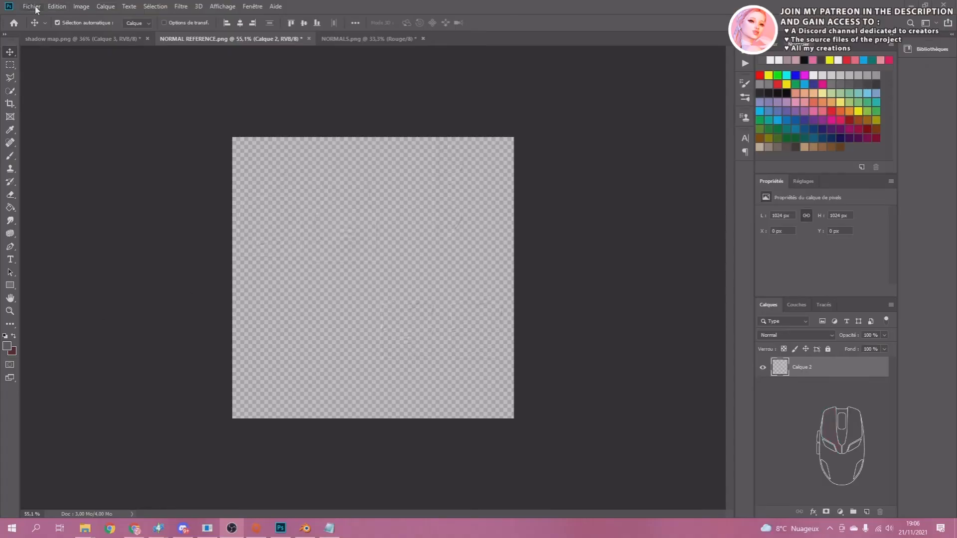
In Photoshop, create a new blank document 208 pixels wide and 296 pixels high.
left_click(34, 7)
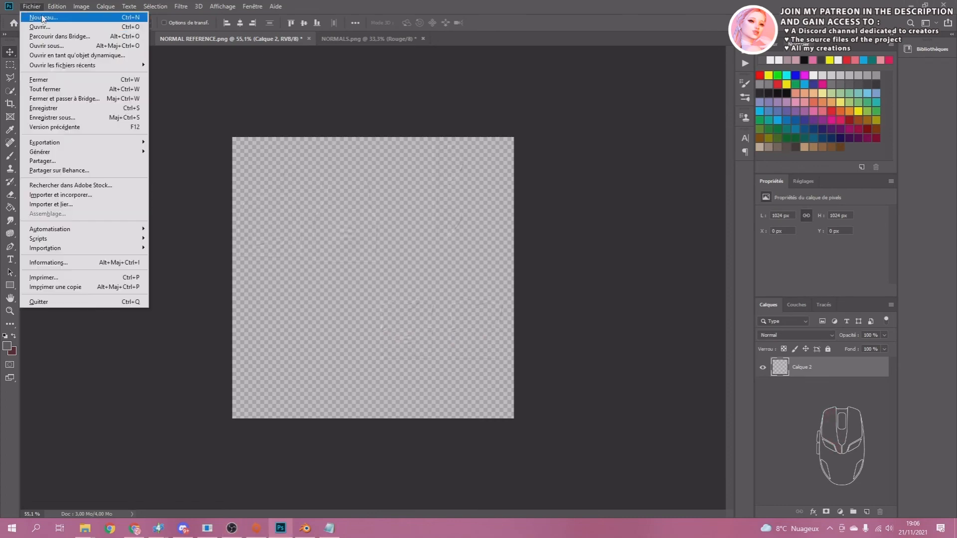
left_click(43, 17)
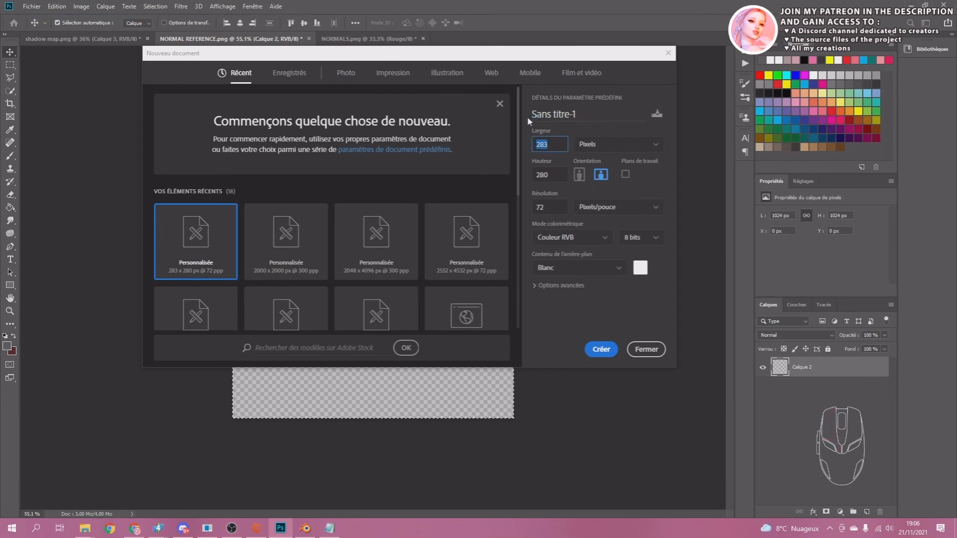
type("20")
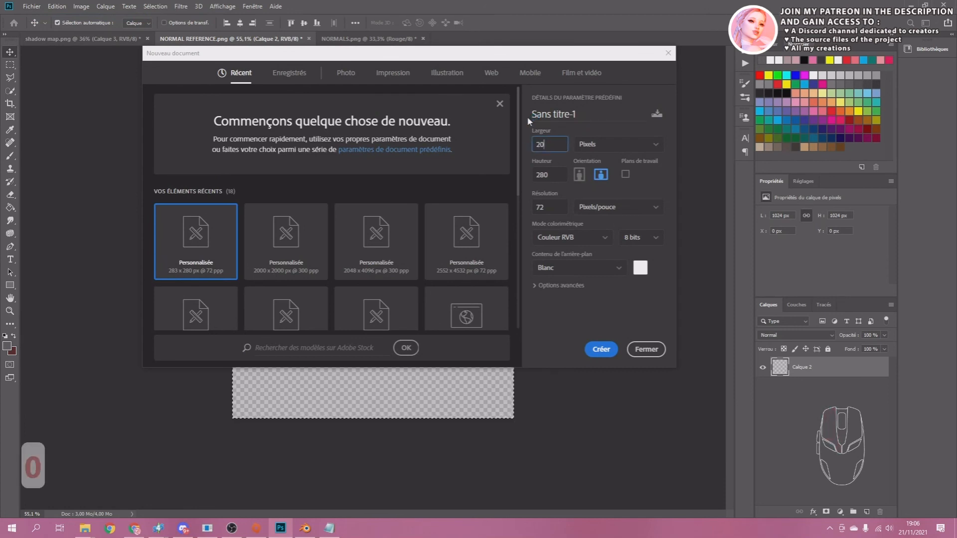
type("8")
key("Tab")
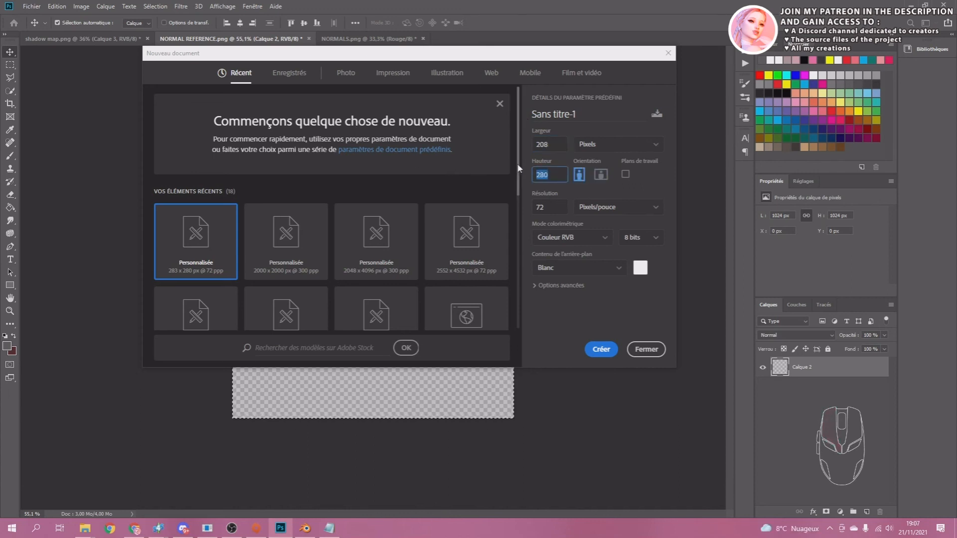
type("2")
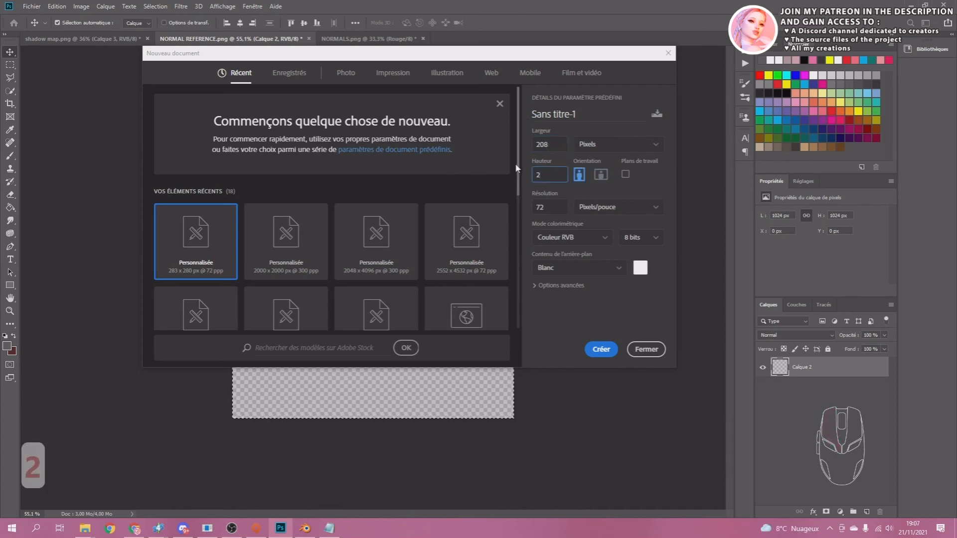
type("96")
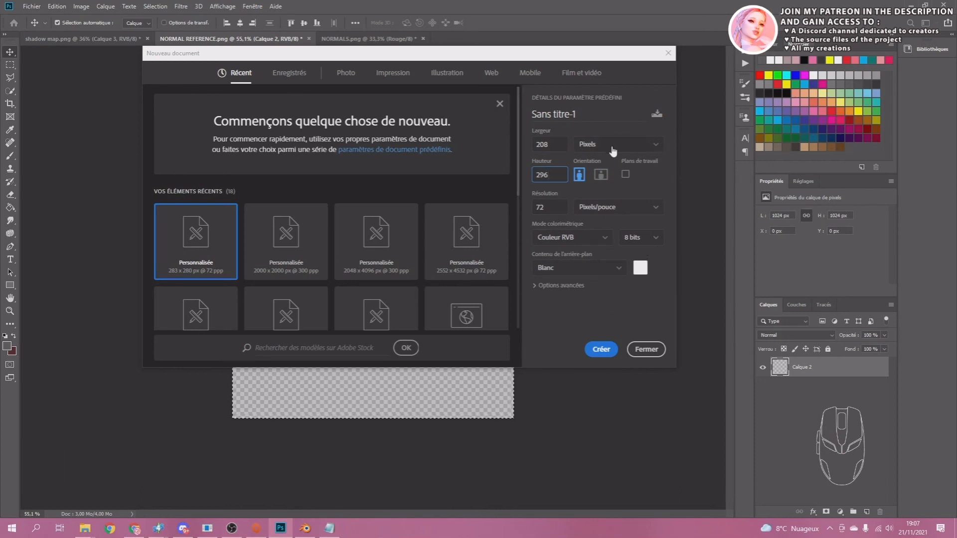
left_click(602, 352)
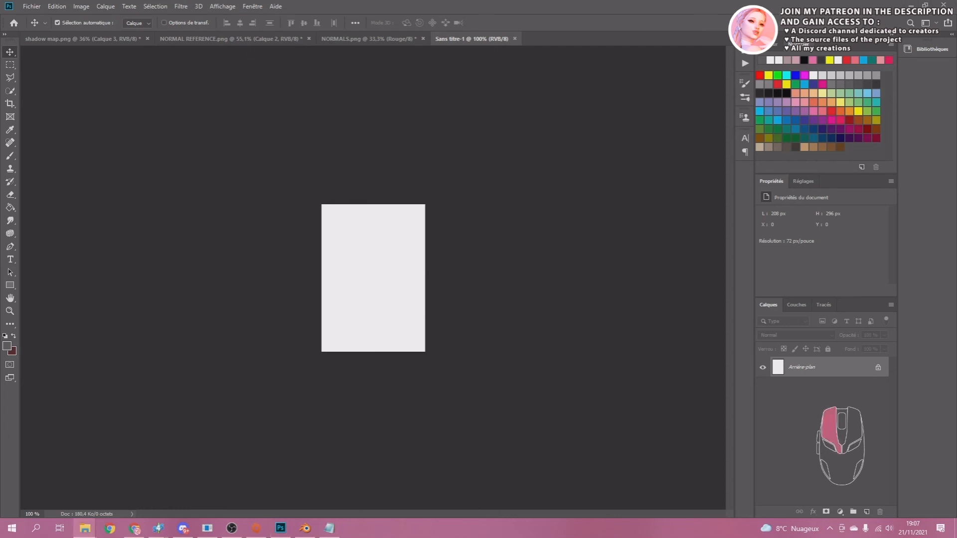
Place the 21-11-2021_18-58-26 dress screenshot in the document, scaled to about 82% and positioned so the outfit fills the canvas.
left_click_drag(1, 299, 390, 293)
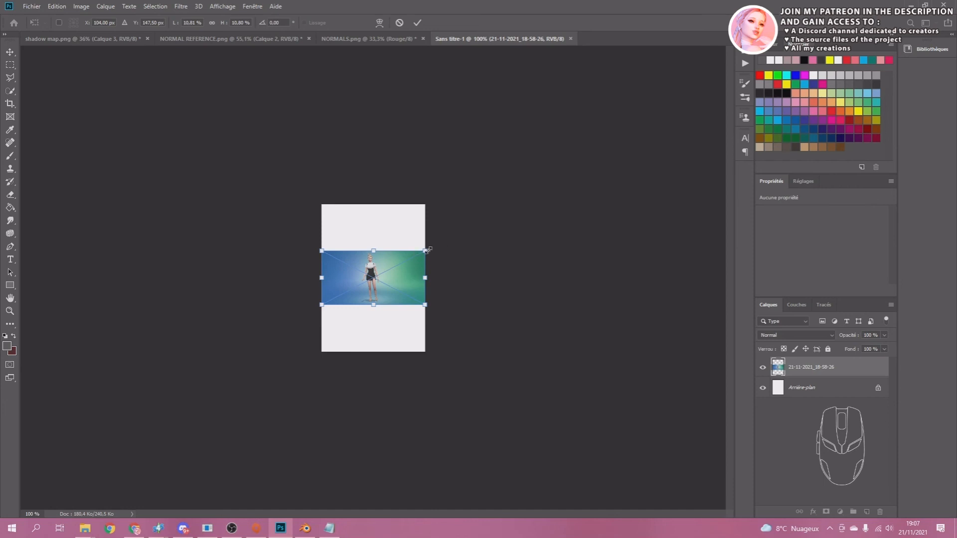
left_click_drag(425, 251, 684, 114)
left_click_drag(350, 264, 362, 291)
left_click_drag(696, 141, 808, 65)
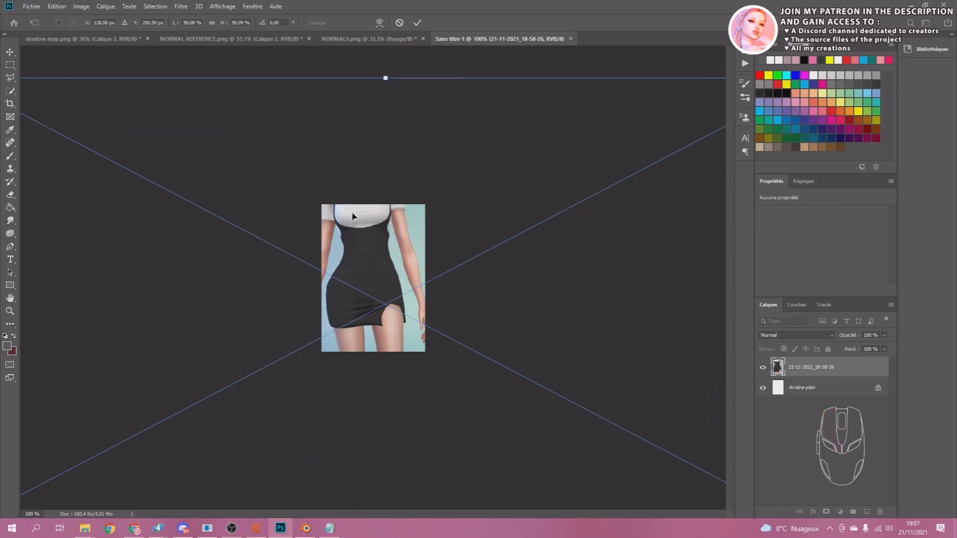
left_click_drag(350, 286, 360, 306)
key("ctrl+0")
left_click_drag(685, 154, 658, 167, "alt")
left_click_drag(382, 264, 376, 262)
scroll(362, 312, "up", 8, "alt")
scroll(344, 259, "down", 4, "alt")
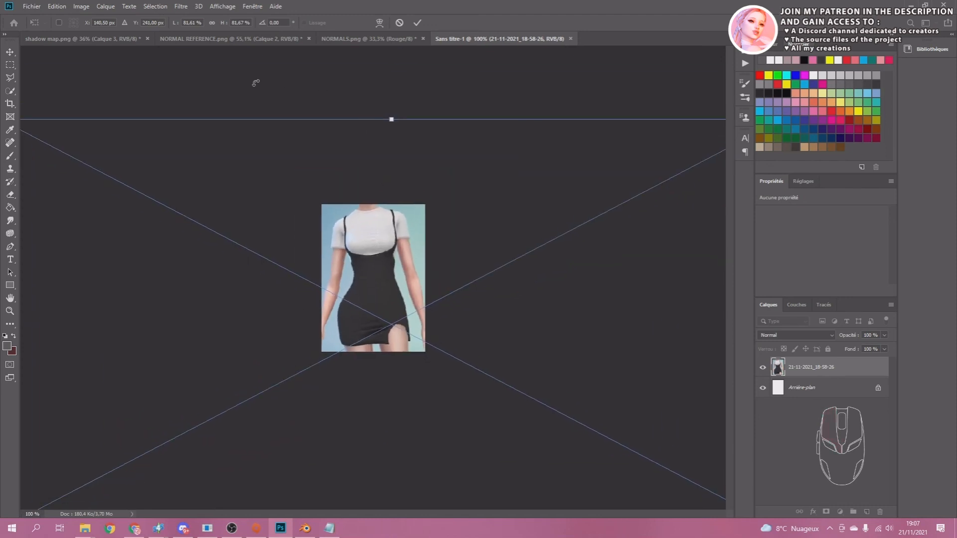
key("Return")
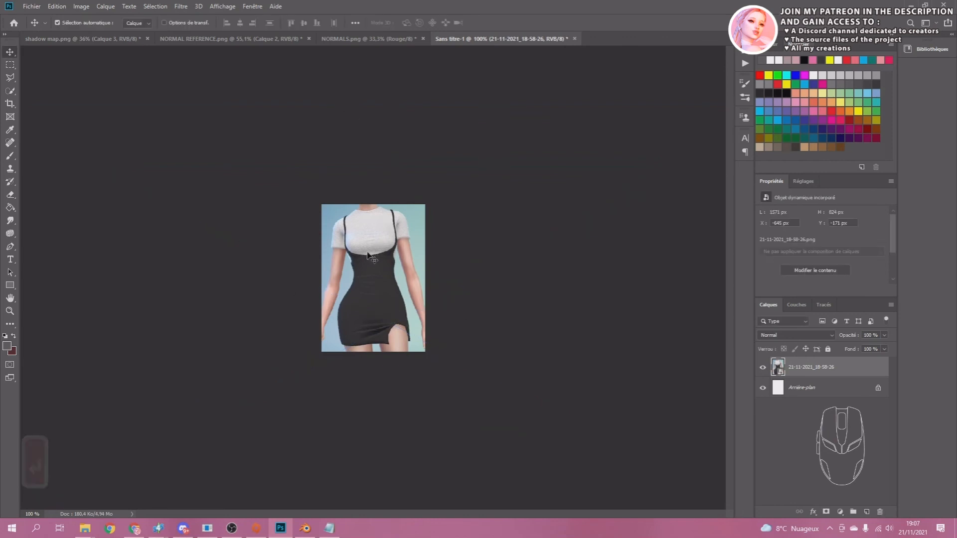
Draw a rectangle about 214 px wide and 45 px high across the lower edge of the canvas.
scroll(391, 184, "up", 4, "alt")
scroll(399, 243, "down", 6, "alt")
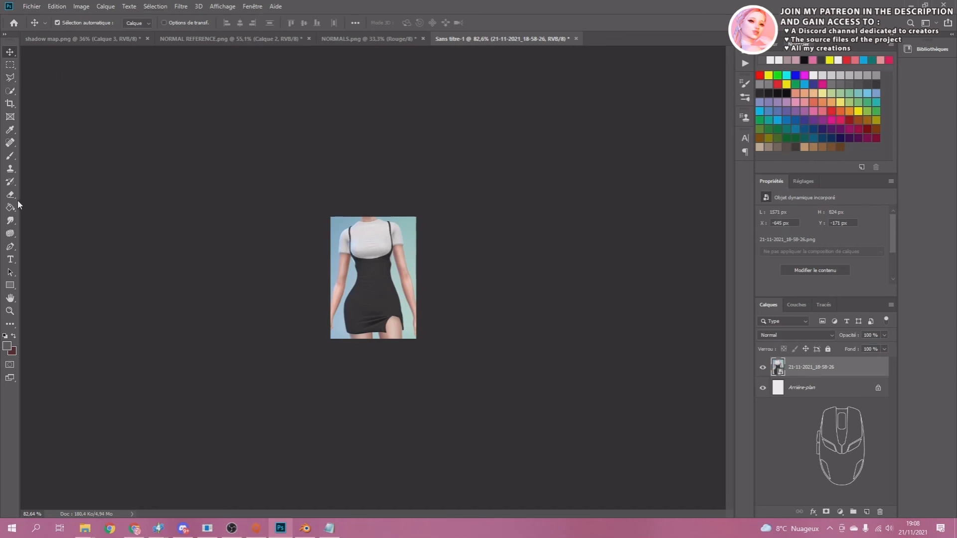
left_click(12, 286)
left_click(50, 286)
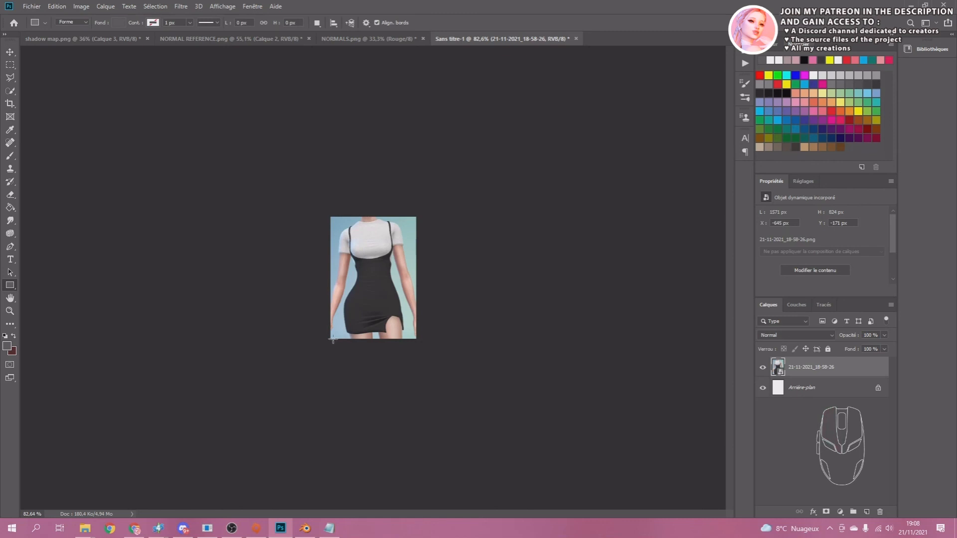
left_click_drag(331, 339, 417, 320)
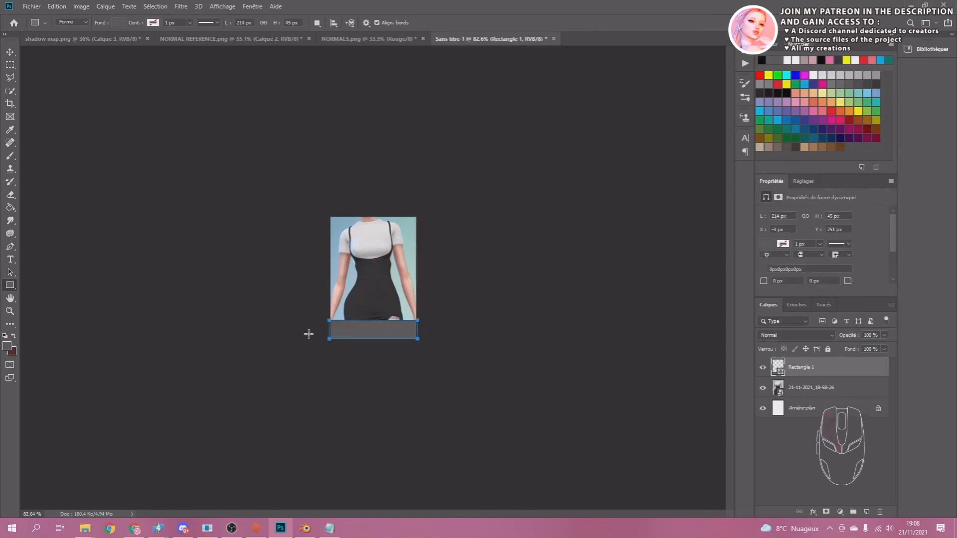
Fill the rectangle with white from the recently used colours, then select the dress screenshot layer.
left_click(44, 23)
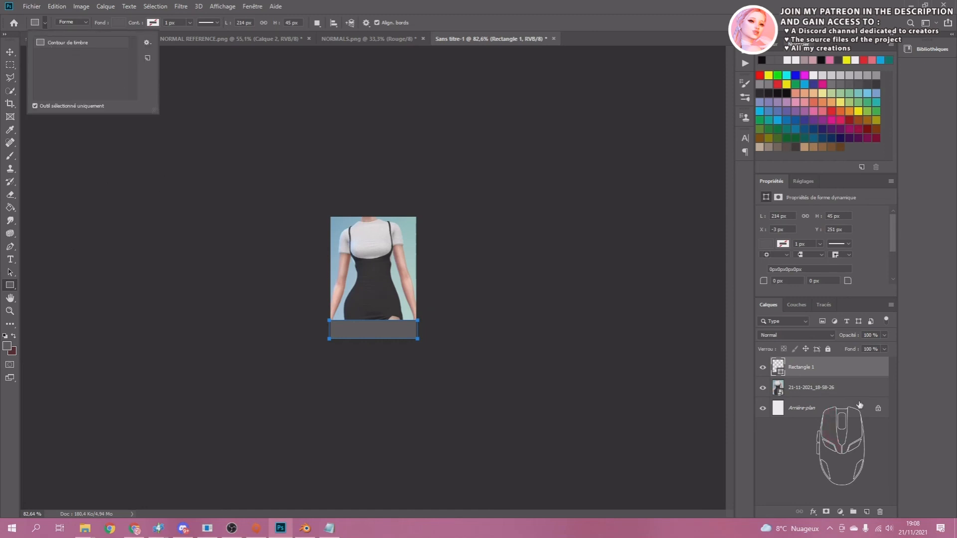
scroll(884, 250, "down", 1)
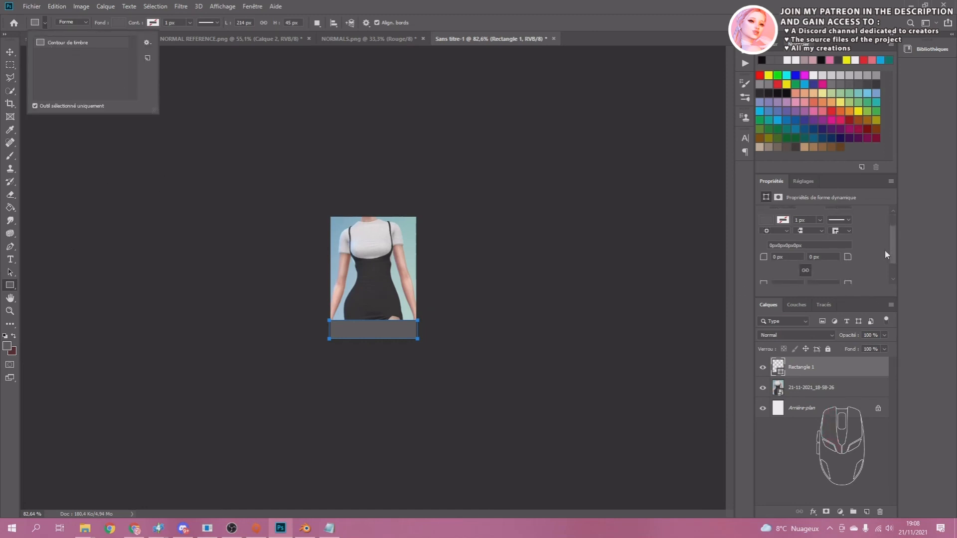
left_click(765, 222)
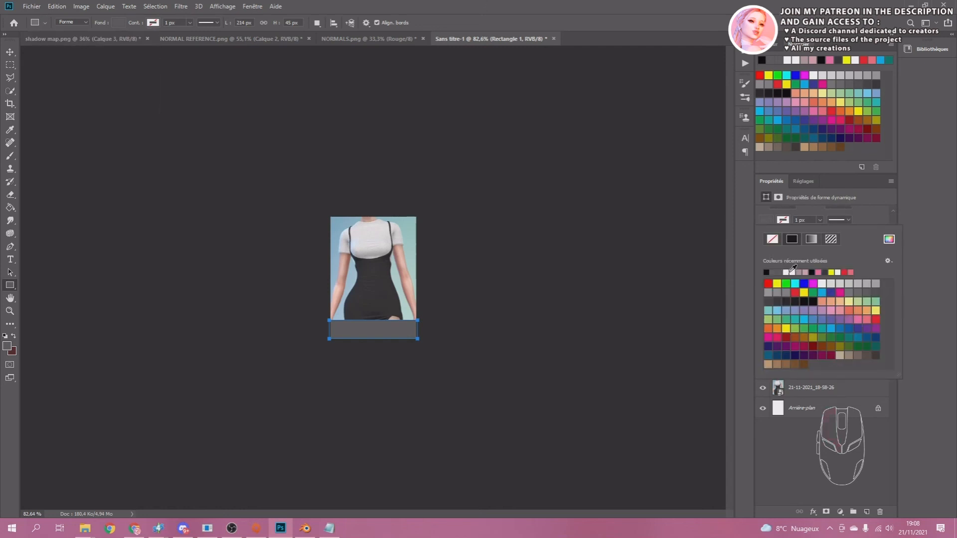
left_click(791, 272)
left_click(863, 211)
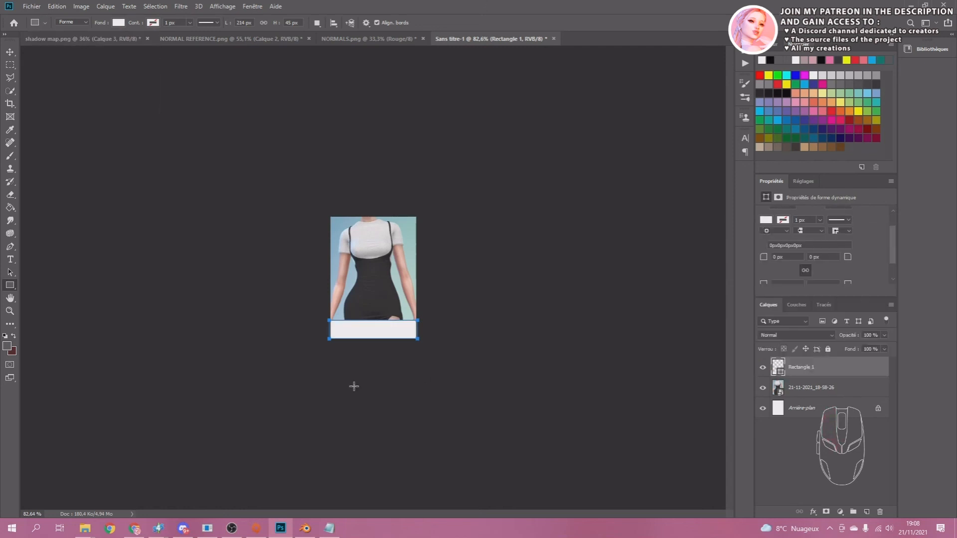
left_click(10, 52)
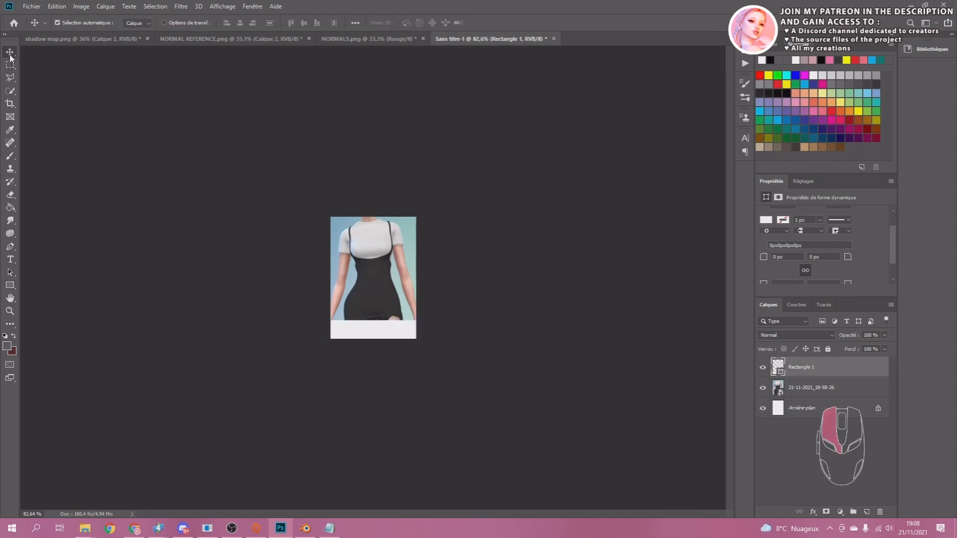
left_click(377, 306)
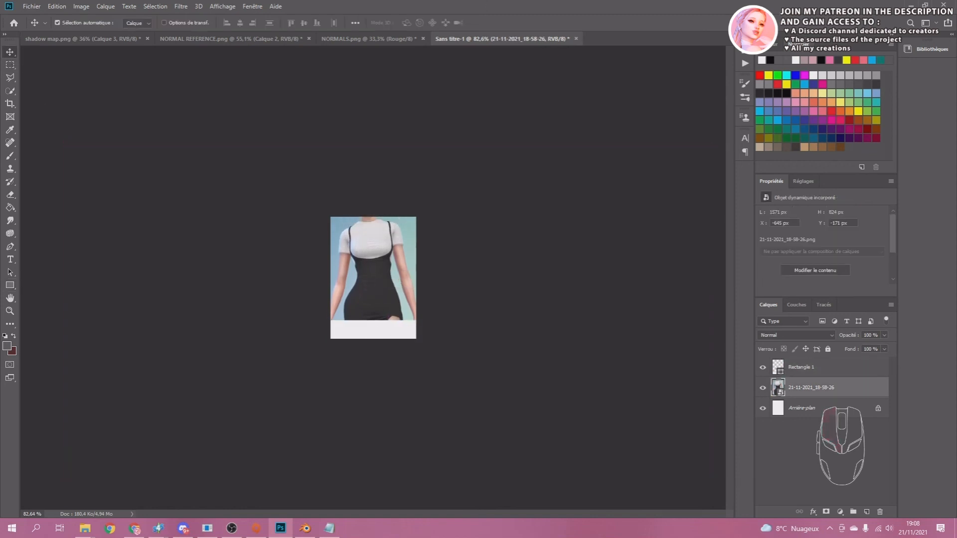
Add the text "BLUE CRAVING" on the white band and move its layer above the rectangle layer.
left_click(10, 259)
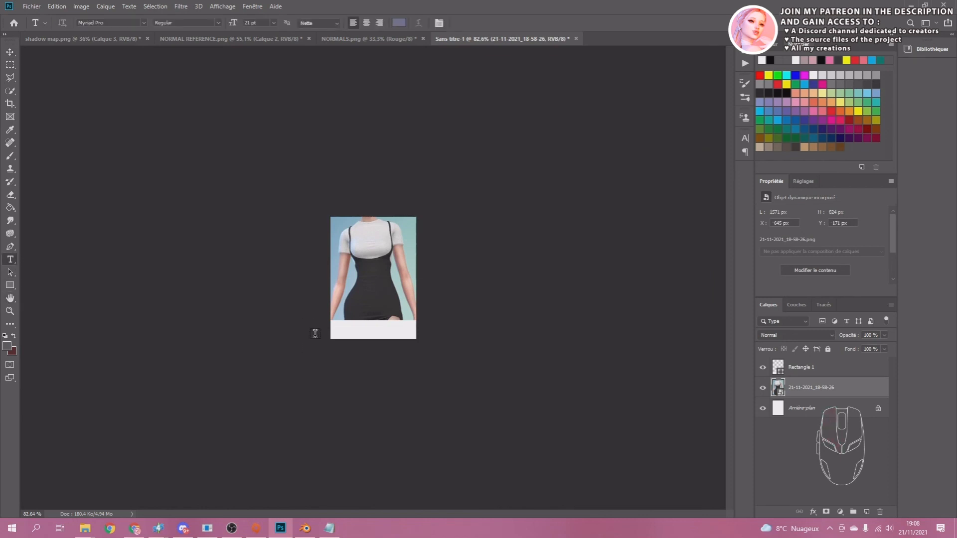
left_click(340, 333)
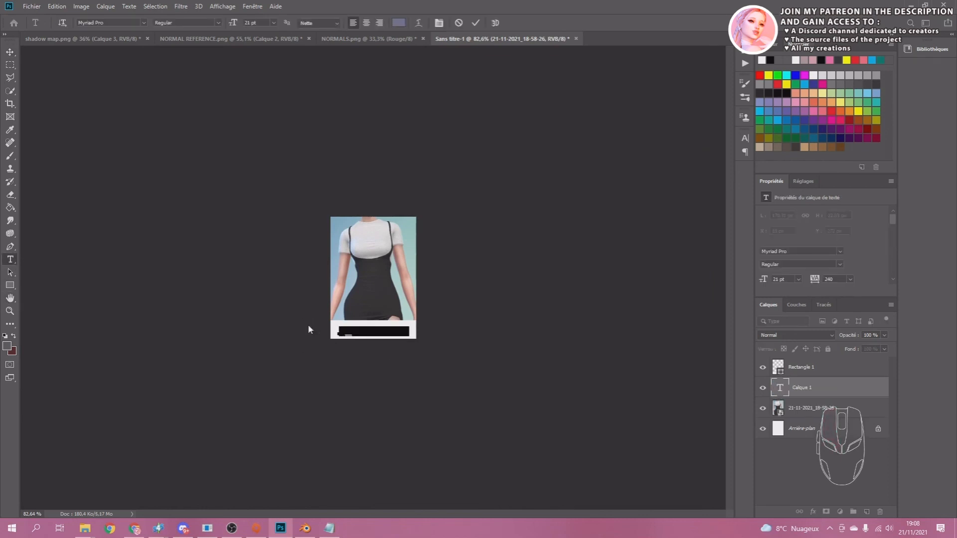
type("BLUE CRA")
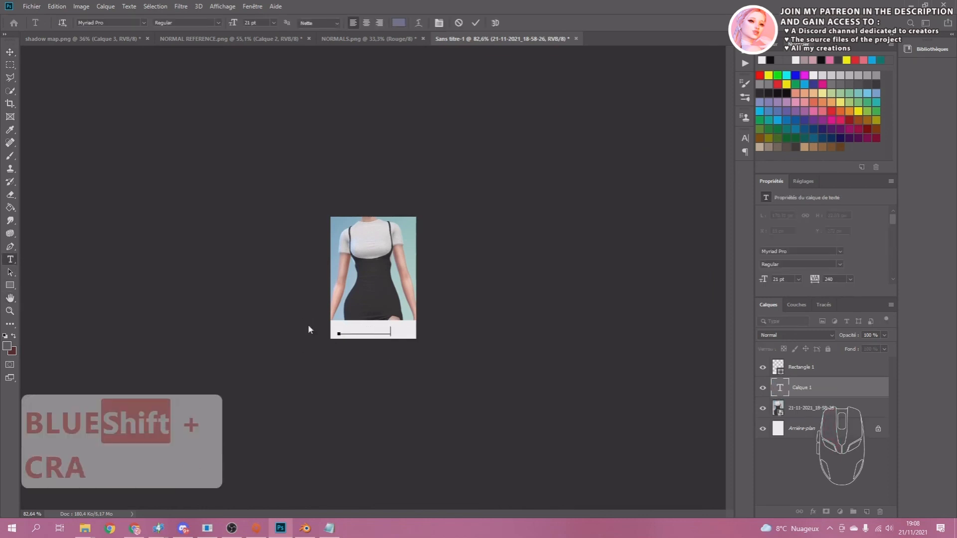
type("VING")
key("ctrl+a")
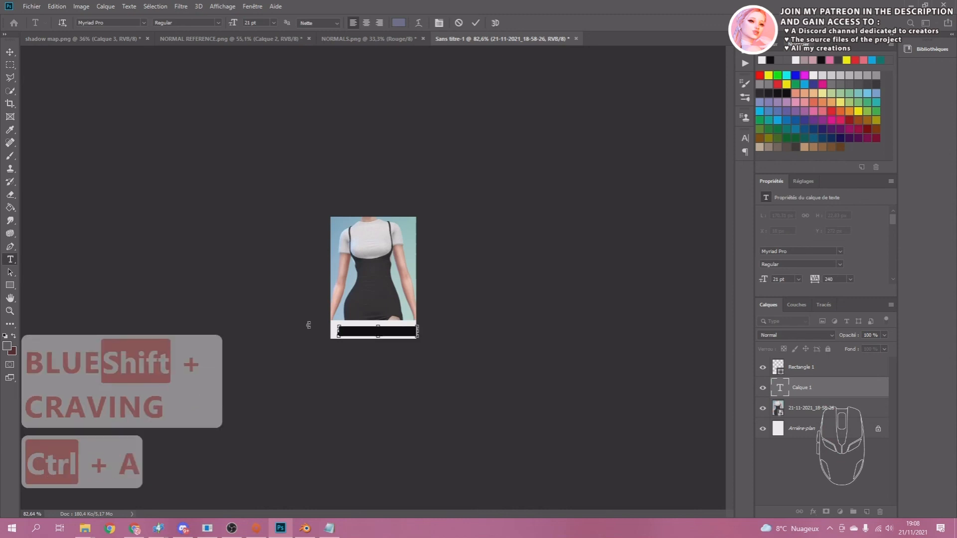
scroll(867, 259, "down", 3)
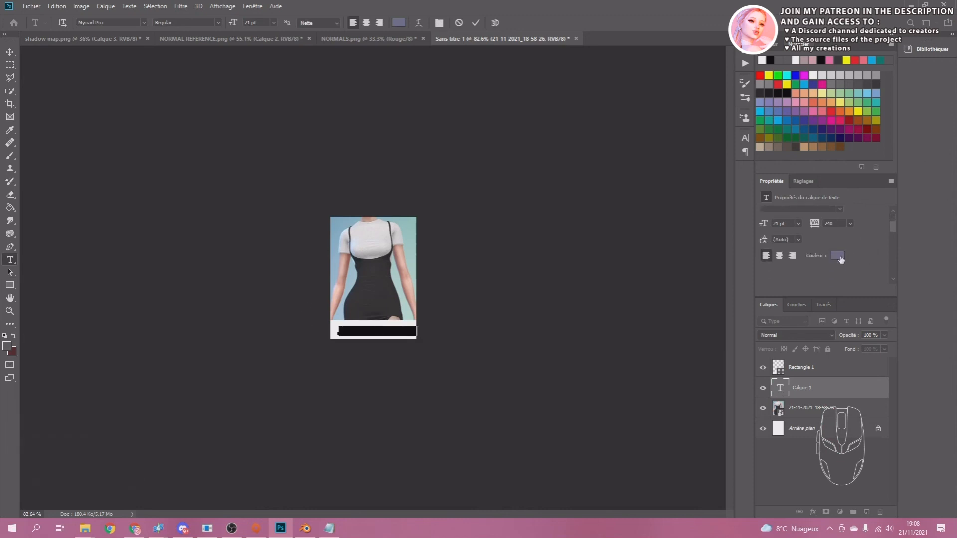
left_click_drag(785, 392, 784, 363)
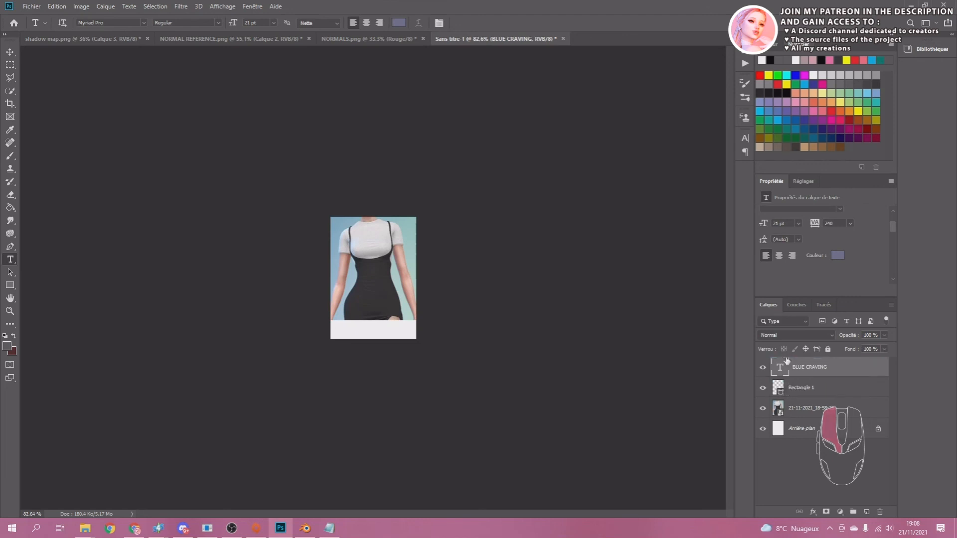
Reduce the white band's height to about 27 px and centre the BLUE CRAVING text within it.
left_click(10, 52)
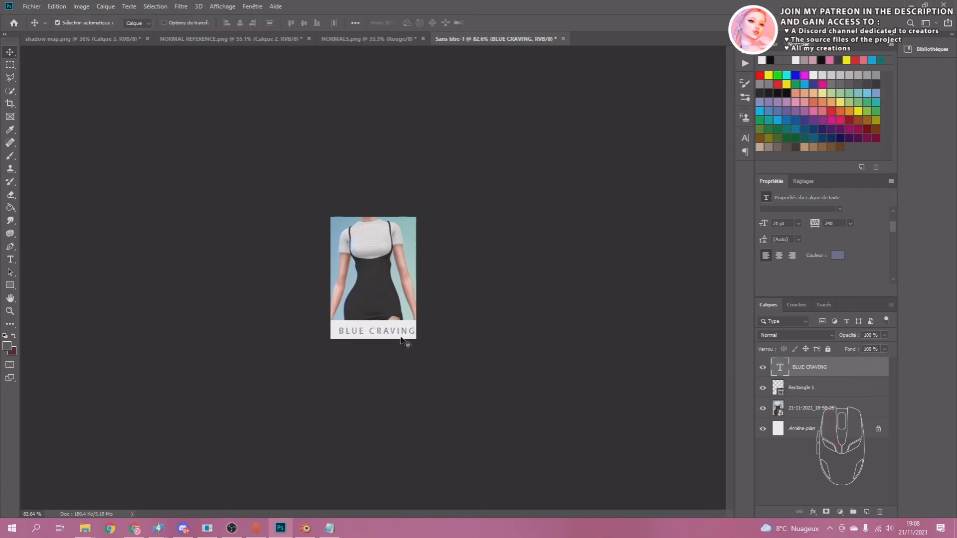
left_click_drag(386, 332, 372, 327)
left_click(382, 326)
key("ctrl+t")
left_click(512, 375)
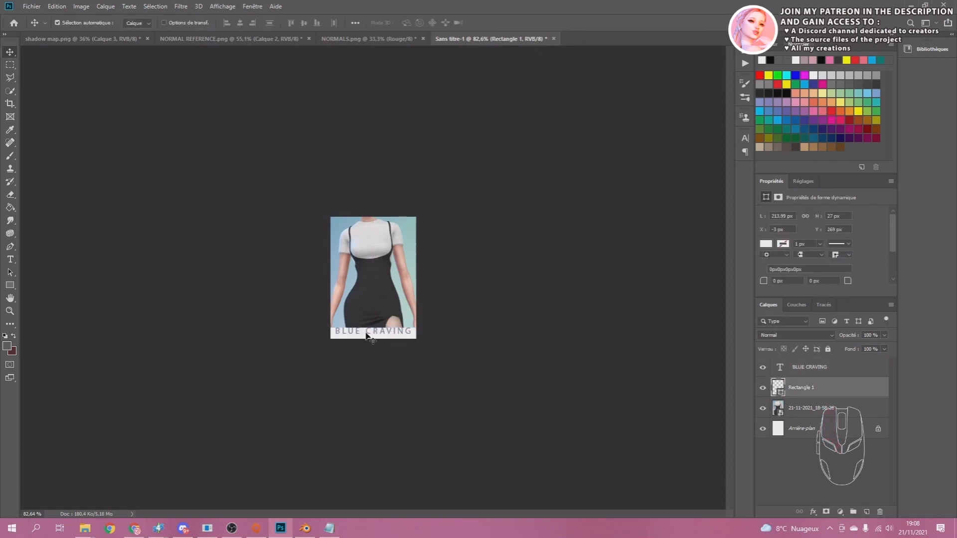
left_click_drag(368, 335, 369, 339)
left_click(502, 338)
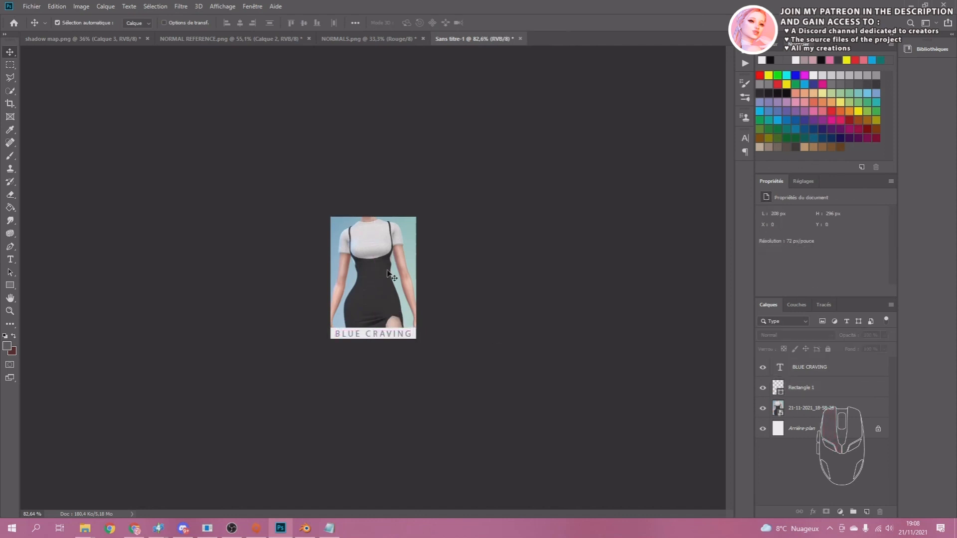
Scale the dress screenshot layer to about 1519 × 798 px and reposition it so the outfit fits above the white band.
left_click(391, 275)
key("ctrl+t")
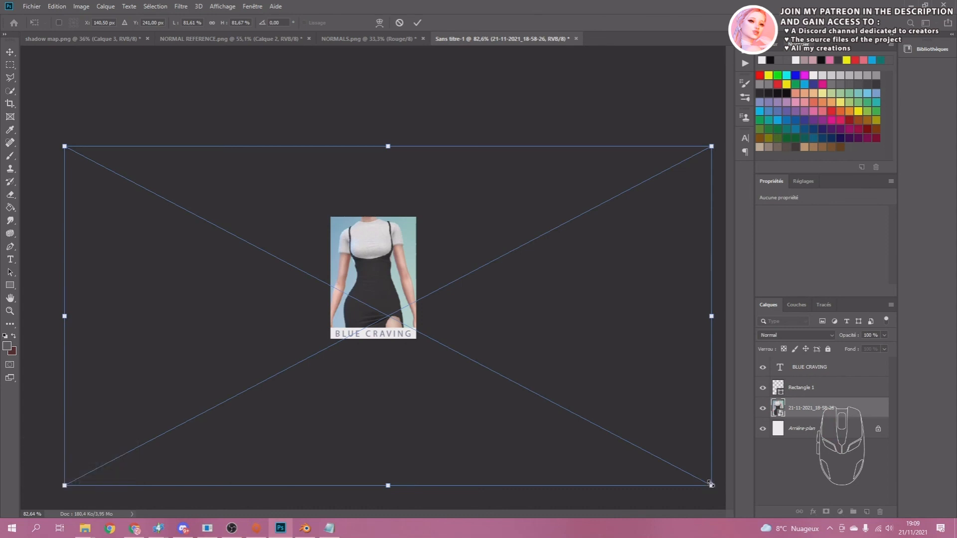
left_click_drag(711, 485, 664, 451, "alt")
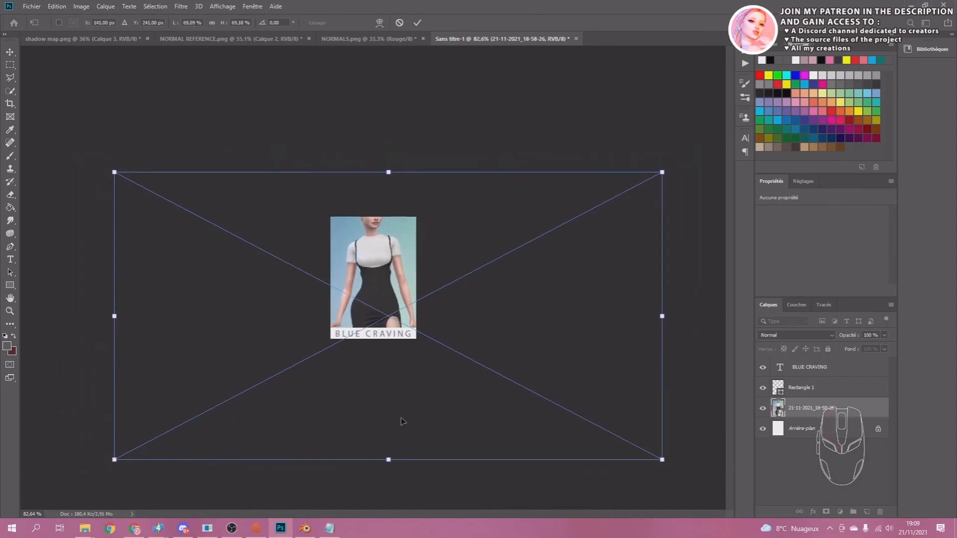
left_click_drag(403, 421, 402, 407)
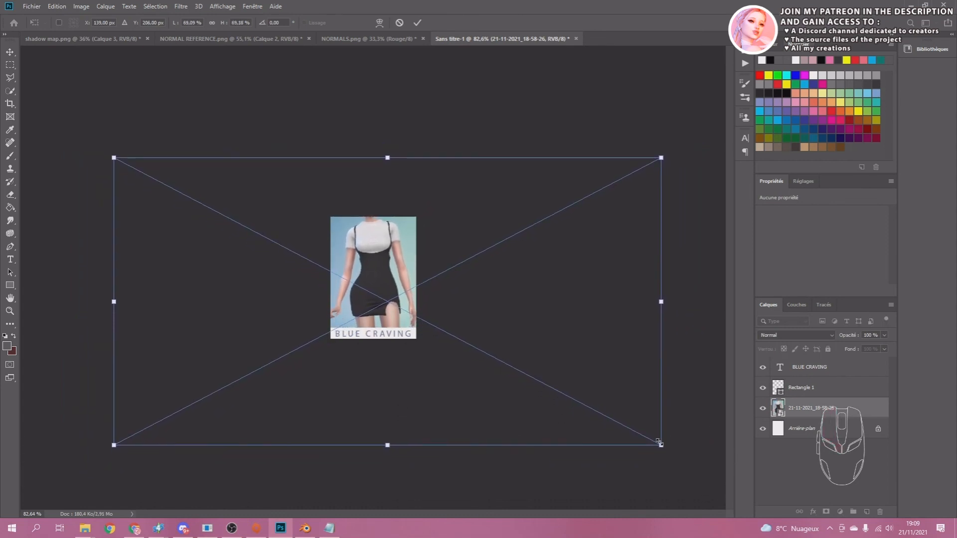
left_click_drag(657, 442, 716, 459, "alt")
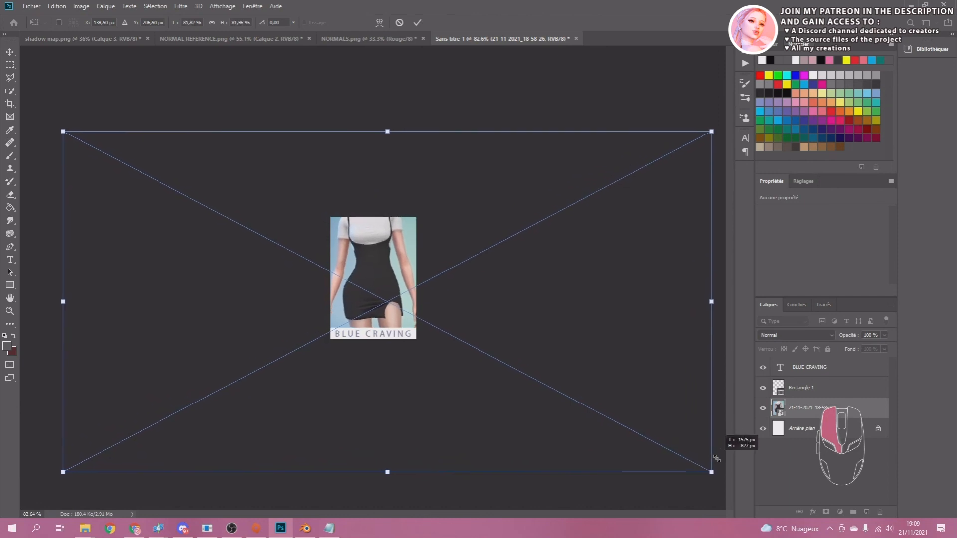
left_click_drag(398, 288, 397, 295)
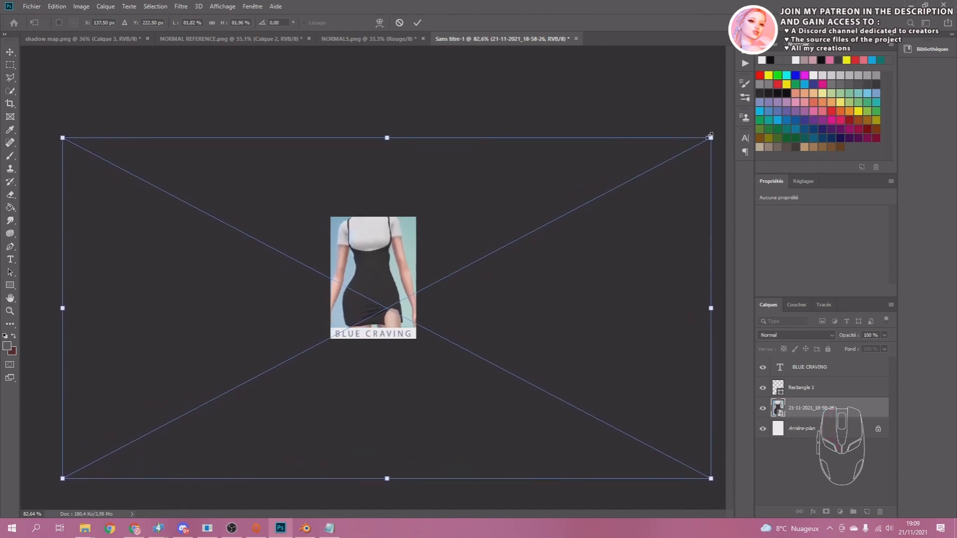
left_click_drag(710, 135, 687, 150)
left_click_drag(368, 273, 381, 269)
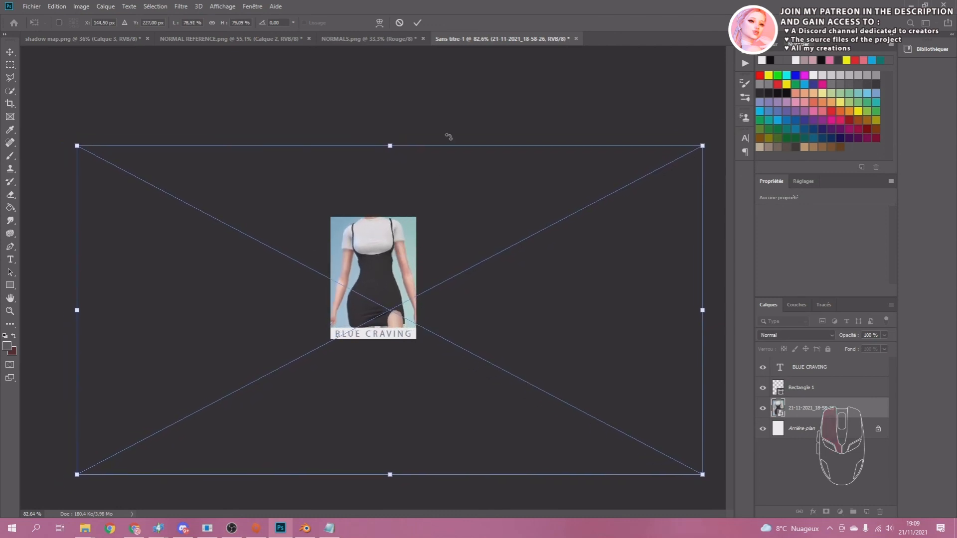
key("Return")
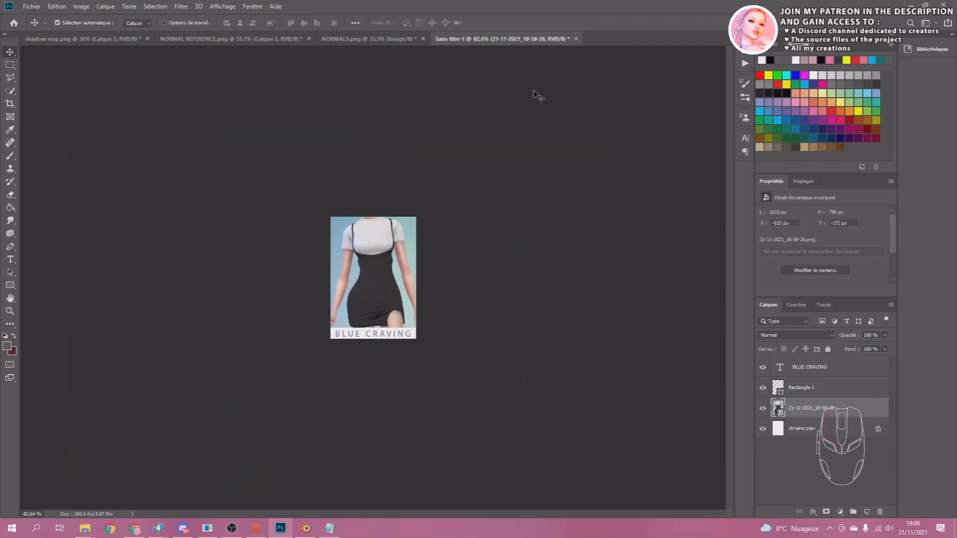
Add an Exposure adjustment layer above the dress screenshot and set its exposure to +0.28.
left_click(839, 512)
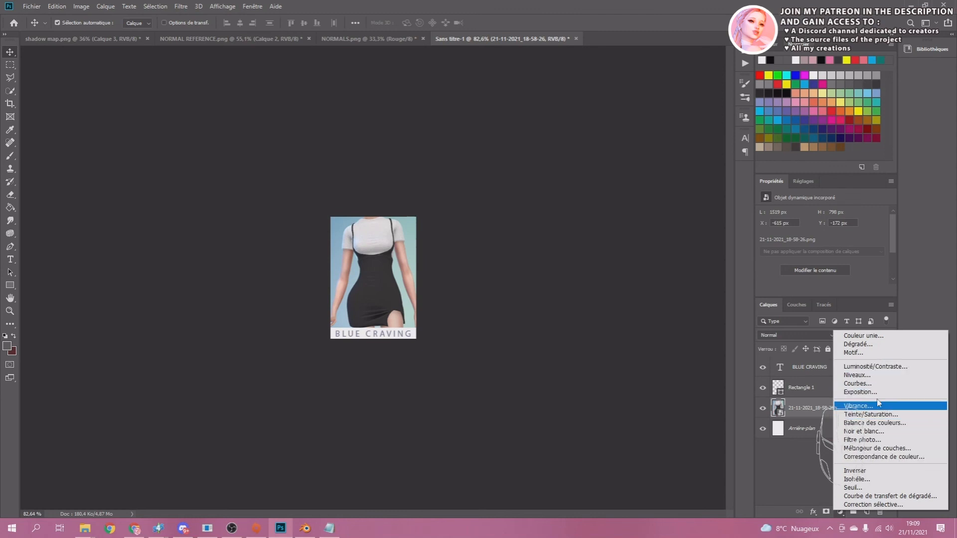
left_click(859, 392)
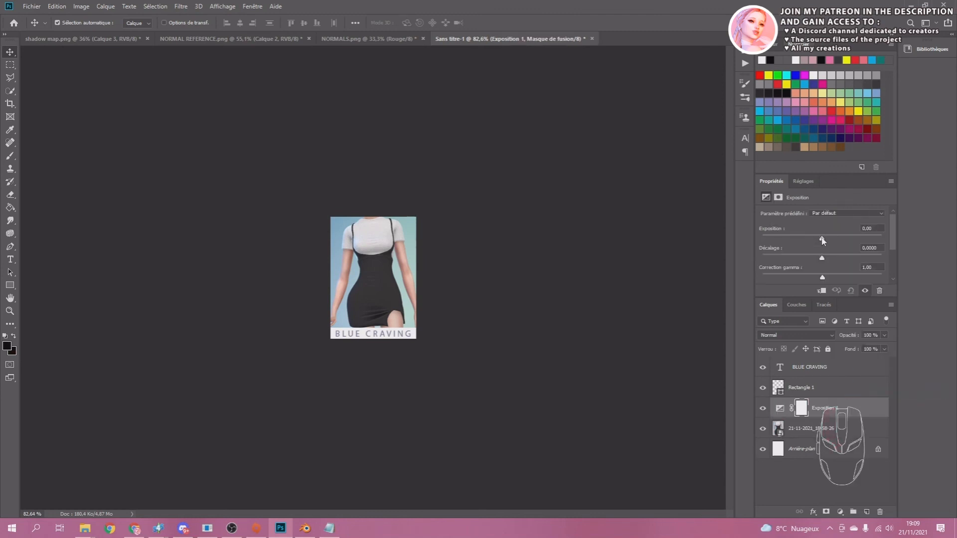
mouse_move(822, 241)
left_mouse_down()
mouse_move(832, 239)
mouse_move(824, 239)
left_mouse_up()
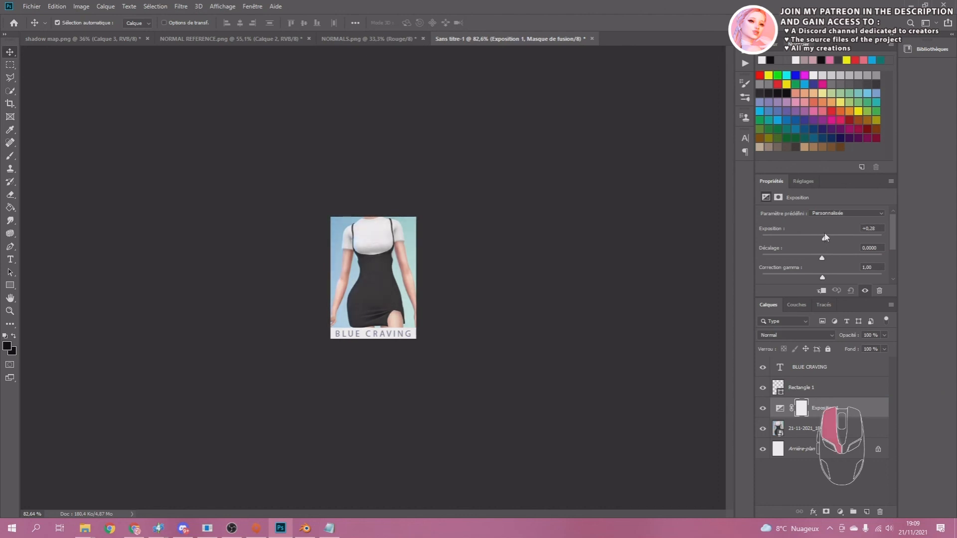
Add a Hue/Saturation adjustment layer above the Exposure layer and raise its saturation slightly.
left_click(840, 512)
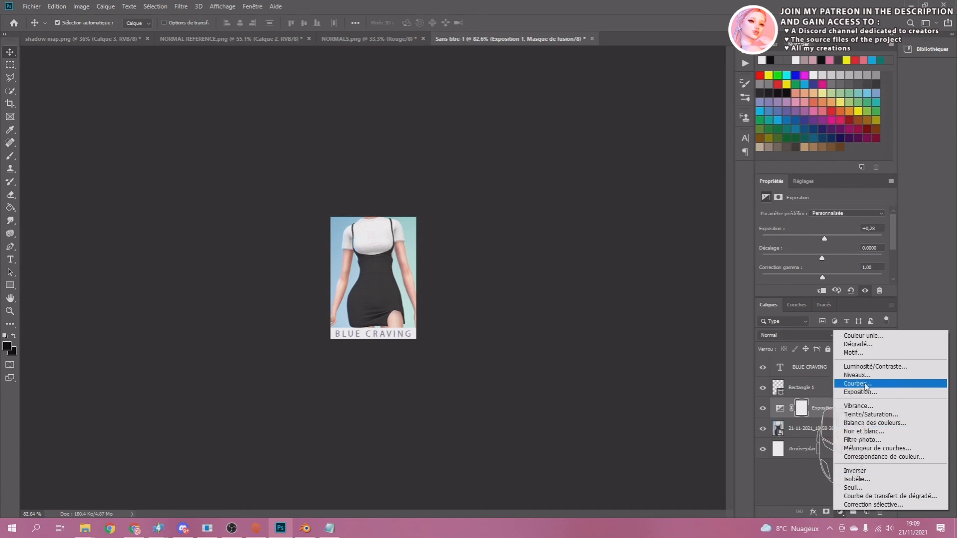
left_click(870, 414)
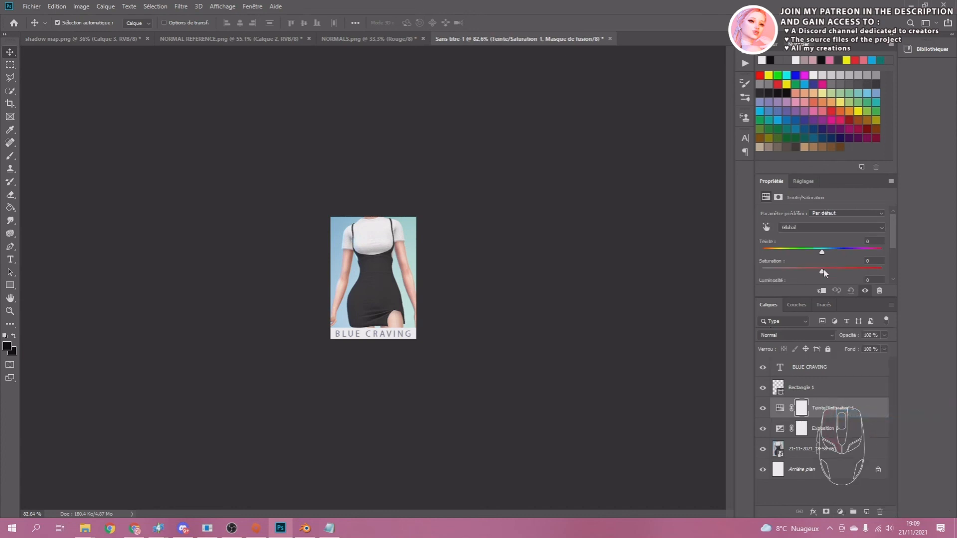
left_click_drag(822, 273, 828, 273)
Lower the Exposure adjustment to +0.11, hide that adjustment layer and deselect all layers.
left_click(788, 430)
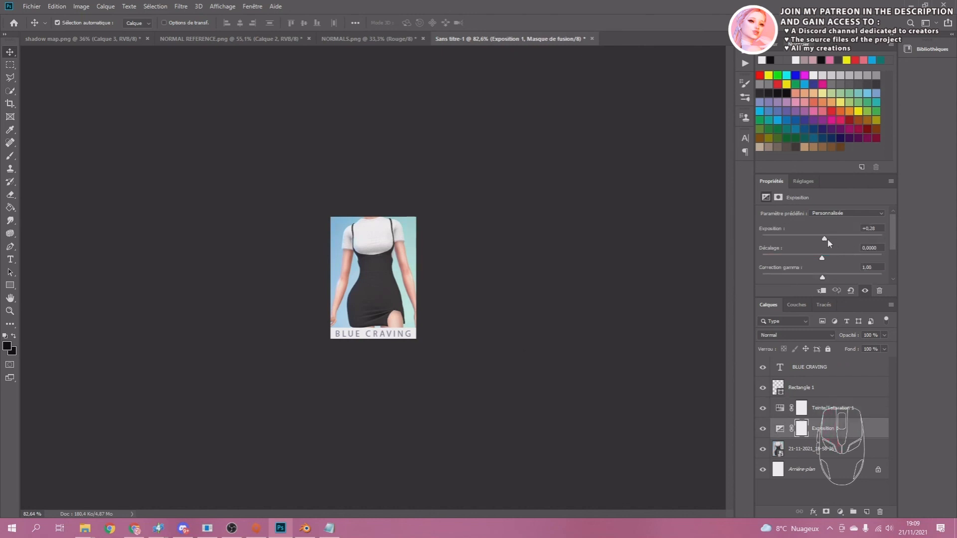
left_click_drag(826, 239, 823, 244)
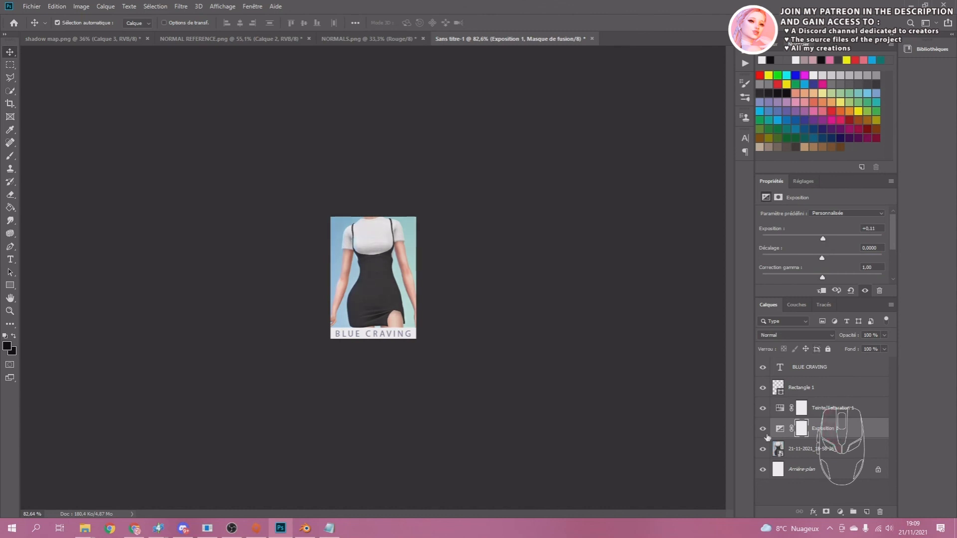
left_click(763, 429)
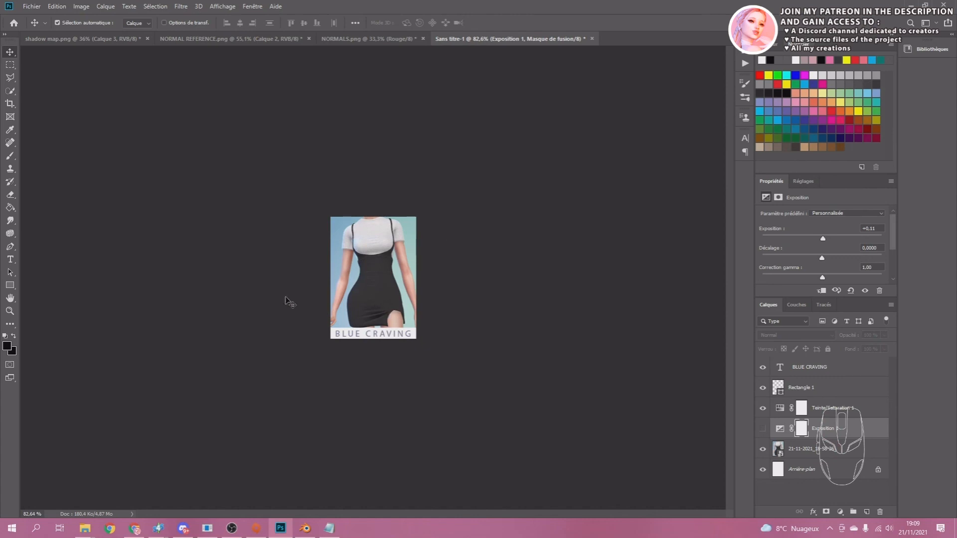
left_click(554, 265)
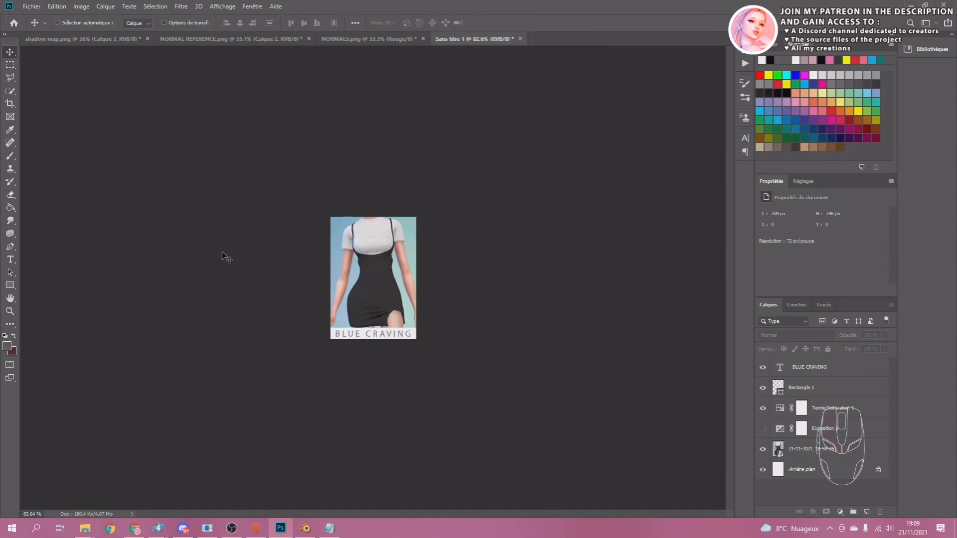
Save the image as Thumbnail.png in PNG format in the desktop's TUTORIAL folder, using the large file size option.
key("ctrl+shift+s")
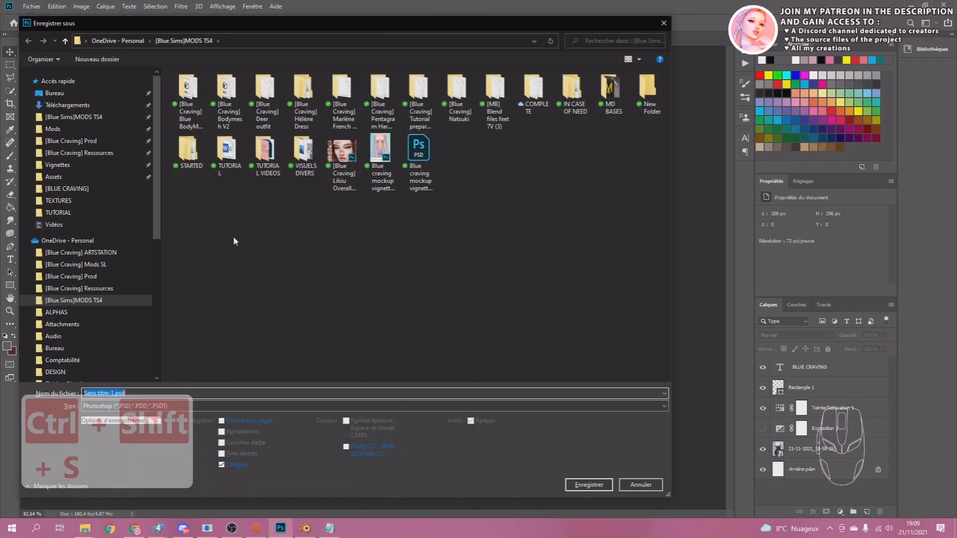
left_click(56, 95)
double_click(302, 100)
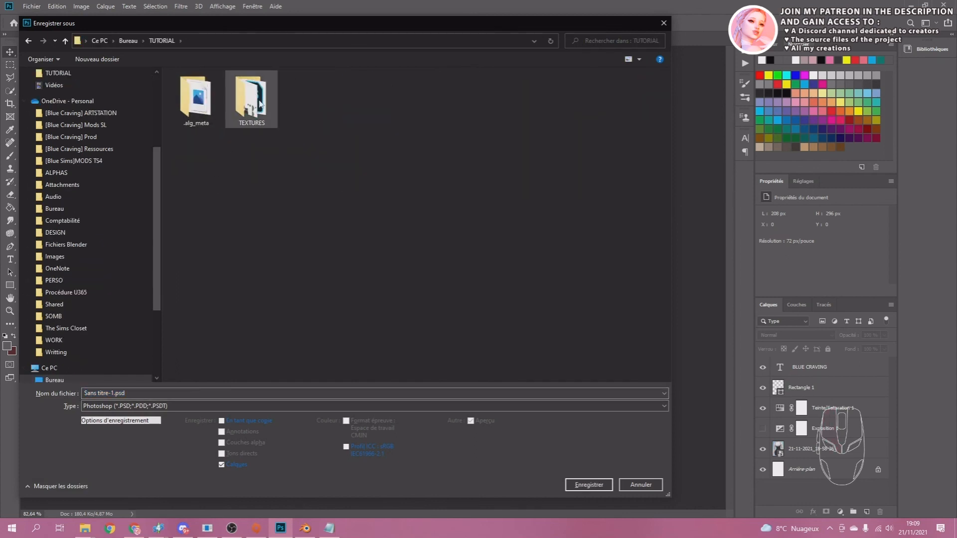
left_click(157, 393)
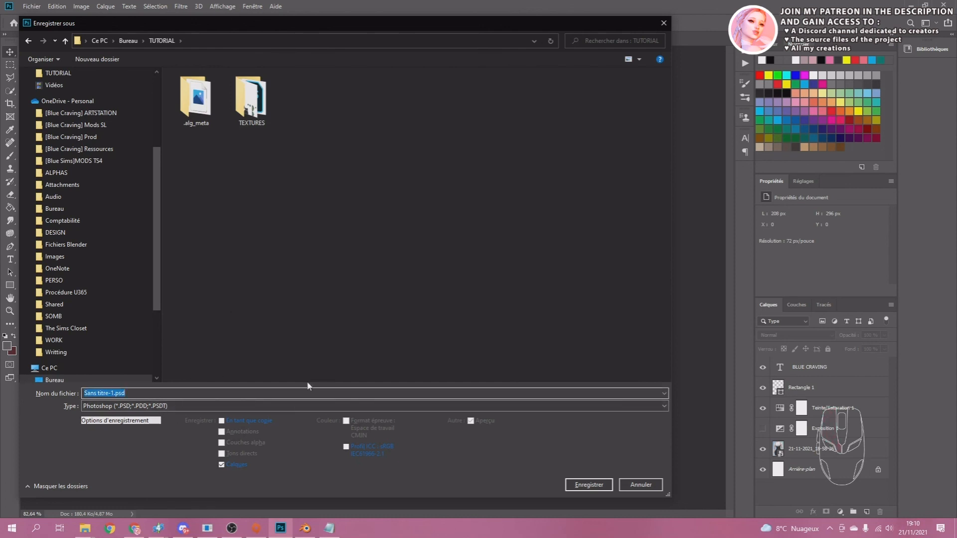
type("Thu")
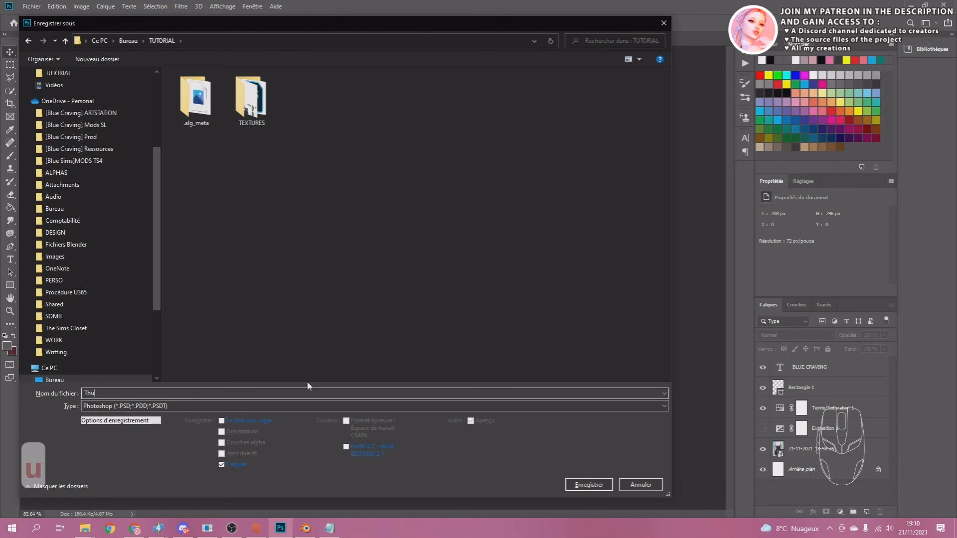
type("mbnail")
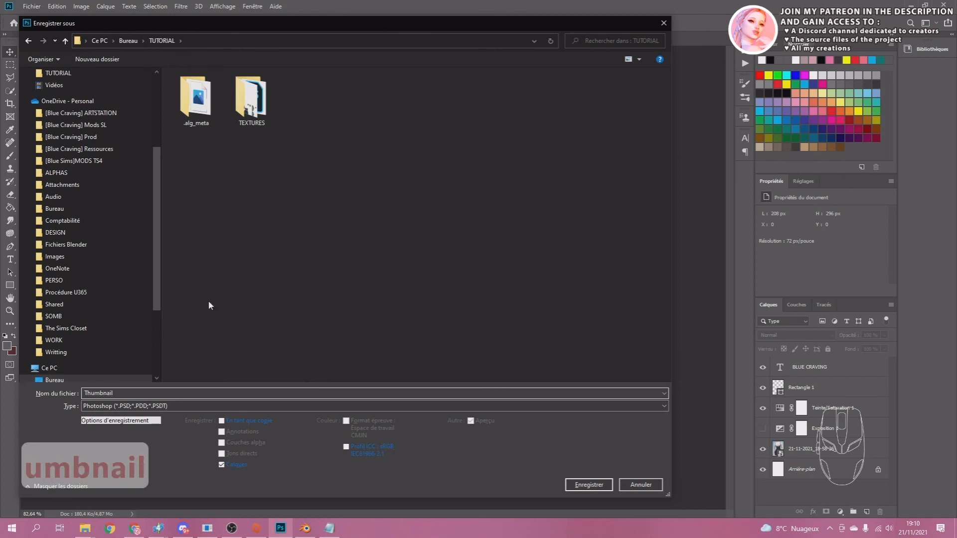
left_click(94, 406)
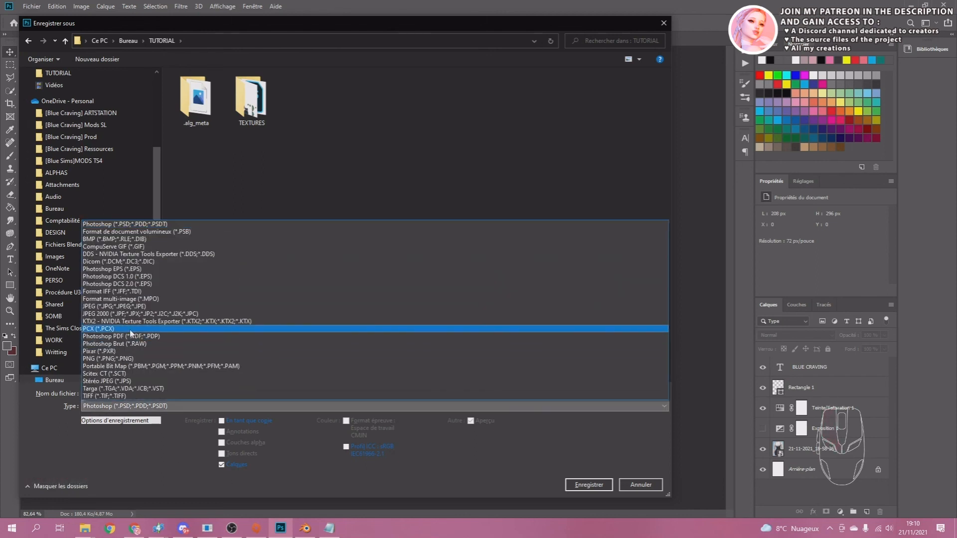
left_click(117, 358)
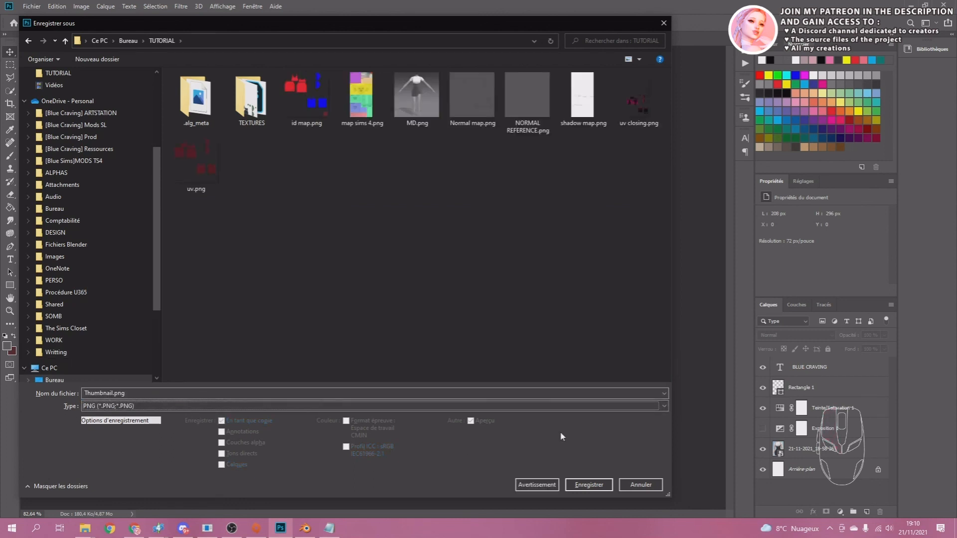
left_click(595, 487)
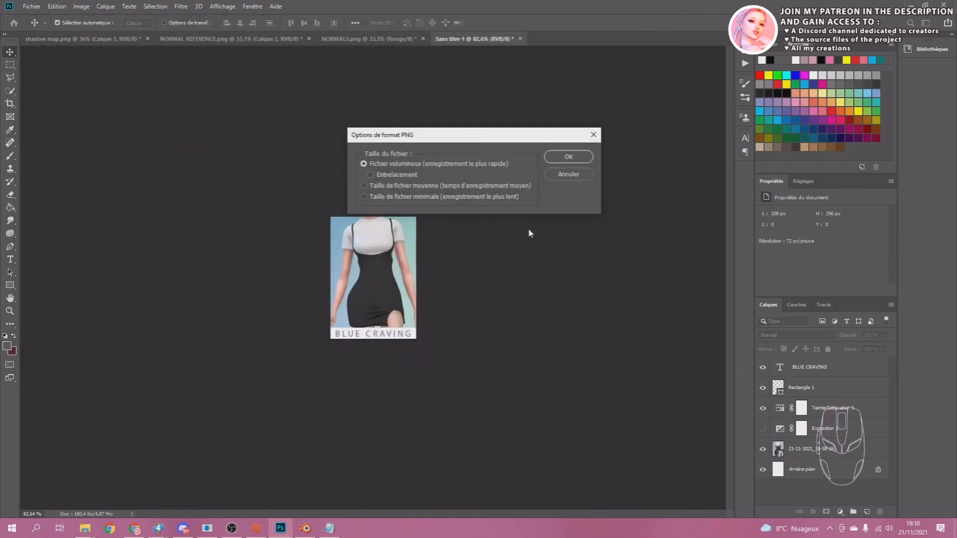
left_click(557, 158)
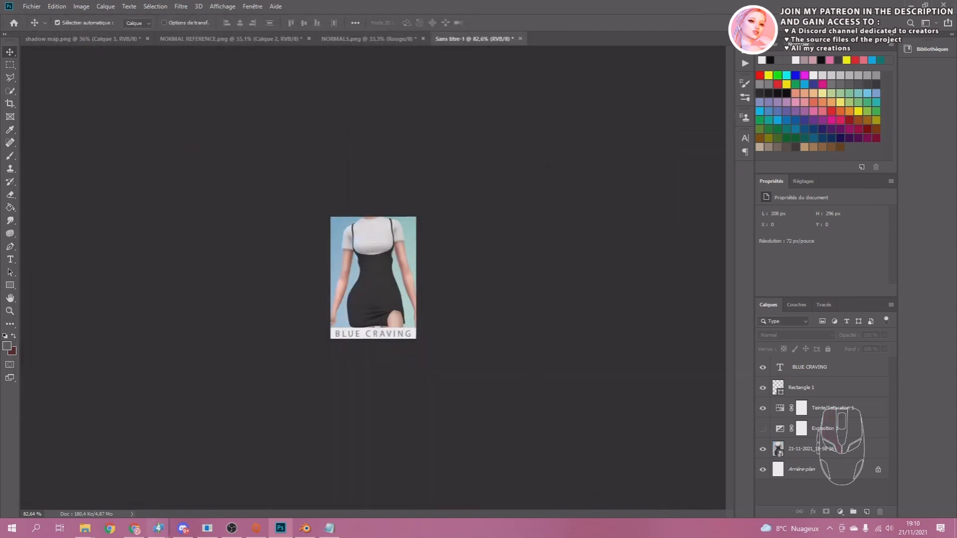
Switch to the dress package in Sims 4 Studio and import Thumbnail.png as the first swatch's catalogue miniature.
mouse_move(157, 528)
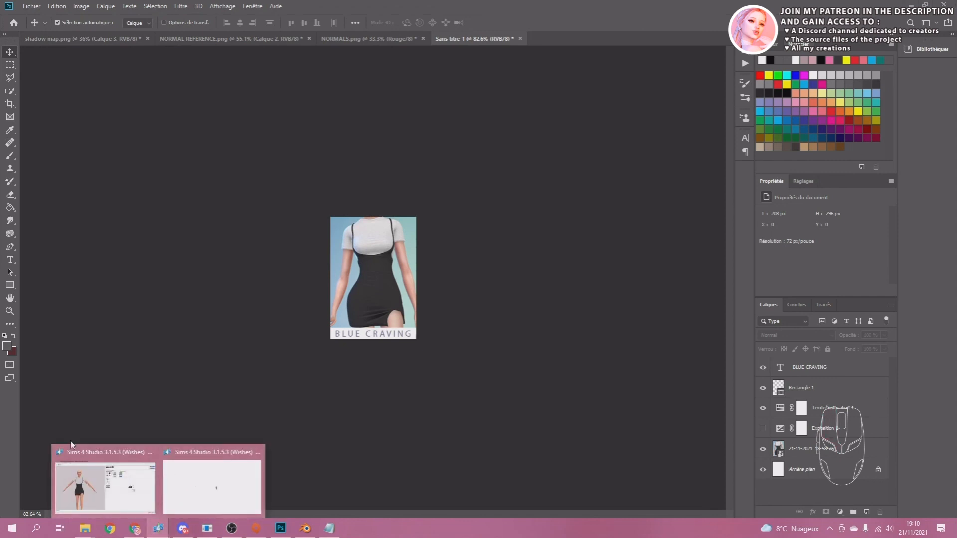
left_click(75, 451)
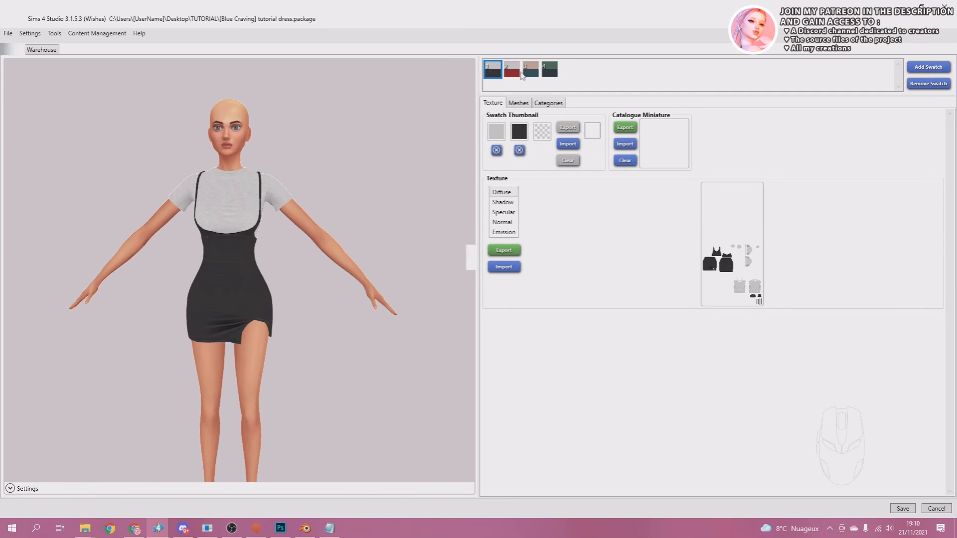
left_click(625, 143)
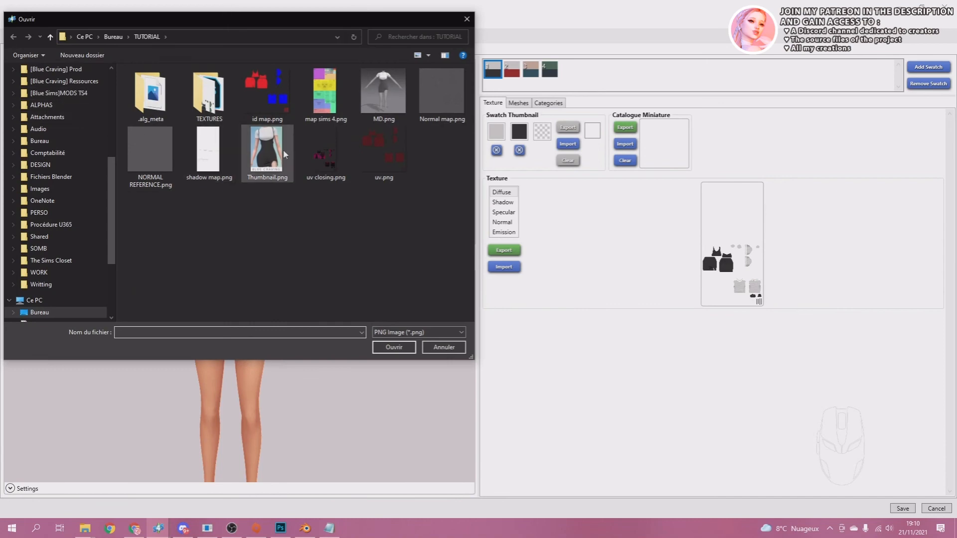
double_click(267, 163)
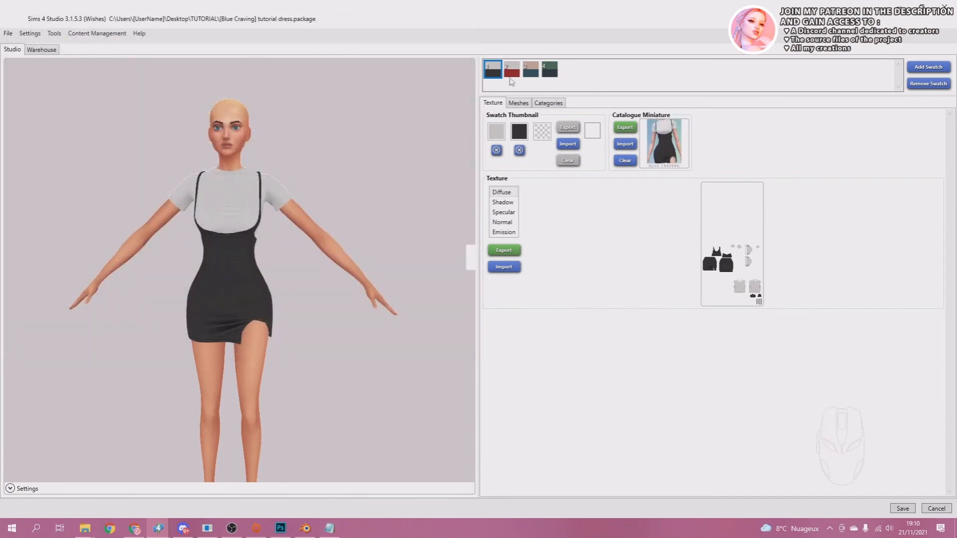
Import Thumbnail.png as the catalogue miniature for the second (red) and third (teal) swatches.
left_click(512, 70)
left_click(625, 143)
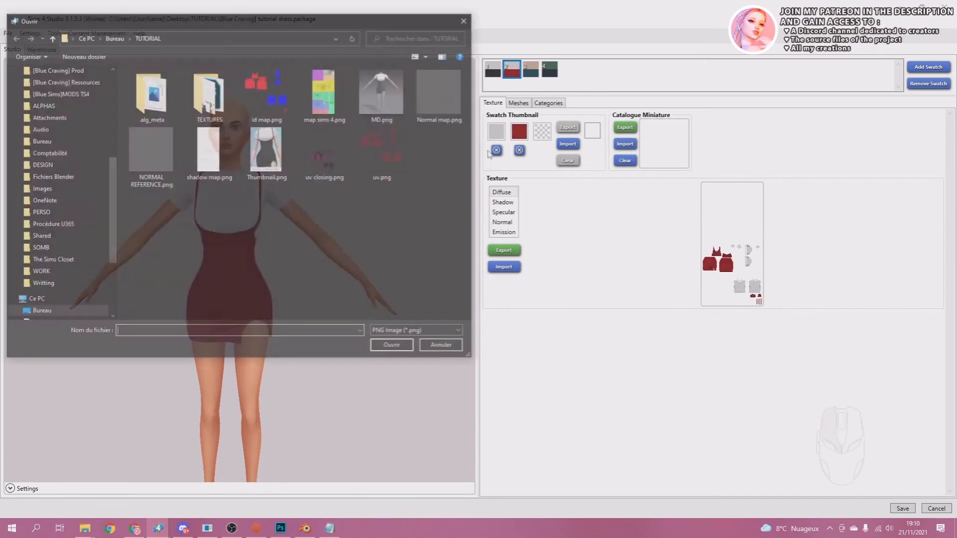
double_click(268, 145)
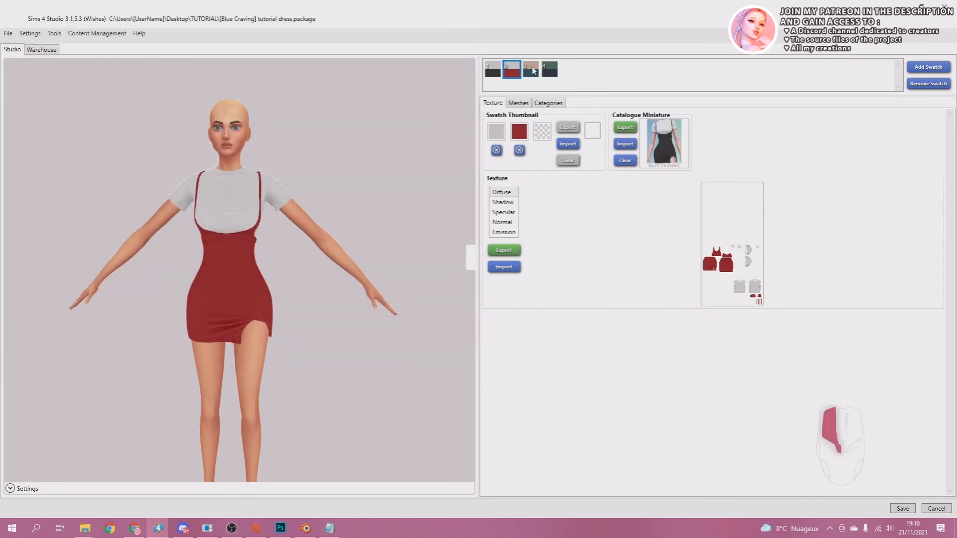
left_click(530, 70)
left_click(624, 145)
double_click(265, 154)
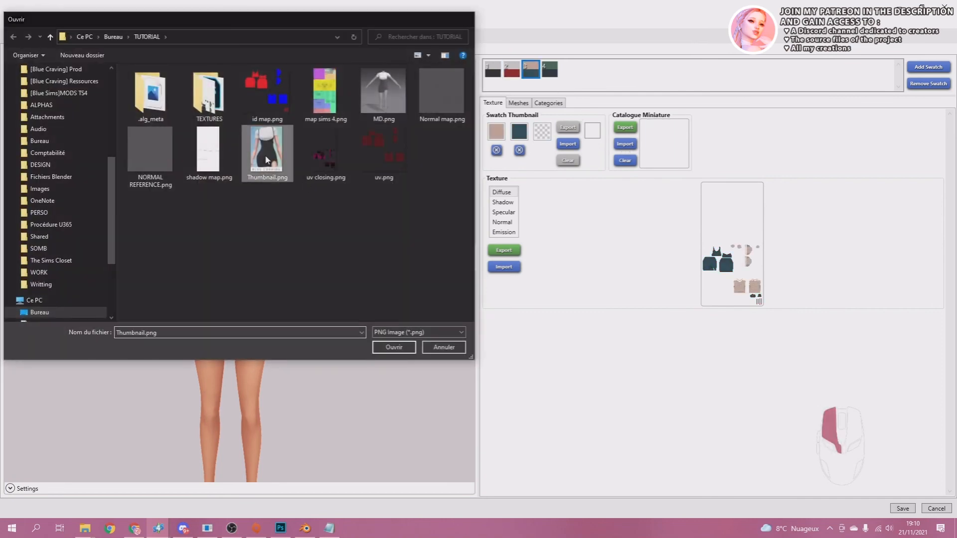
Import Thumbnail.png as the fourth (green) swatch's catalogue miniature and save the package.
left_click(550, 69)
left_click(625, 143)
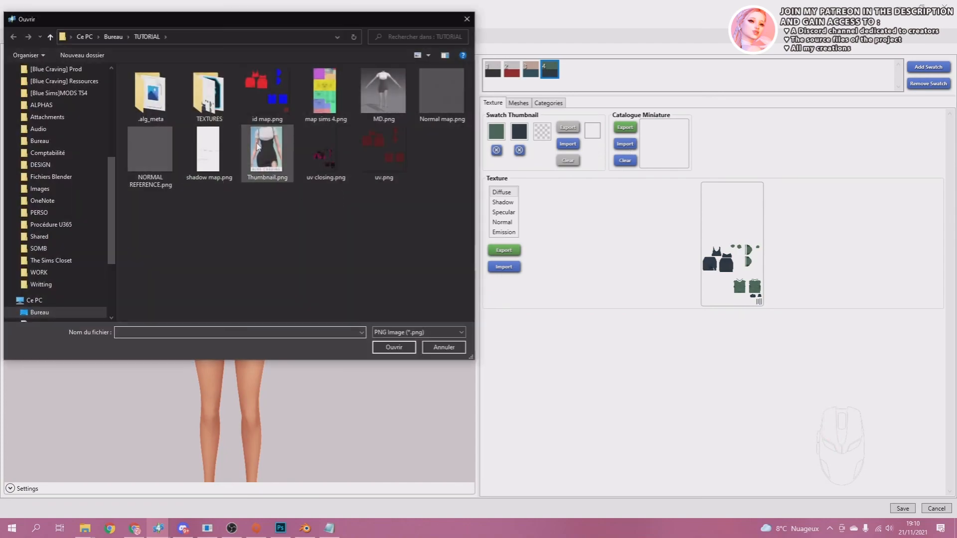
double_click(257, 146)
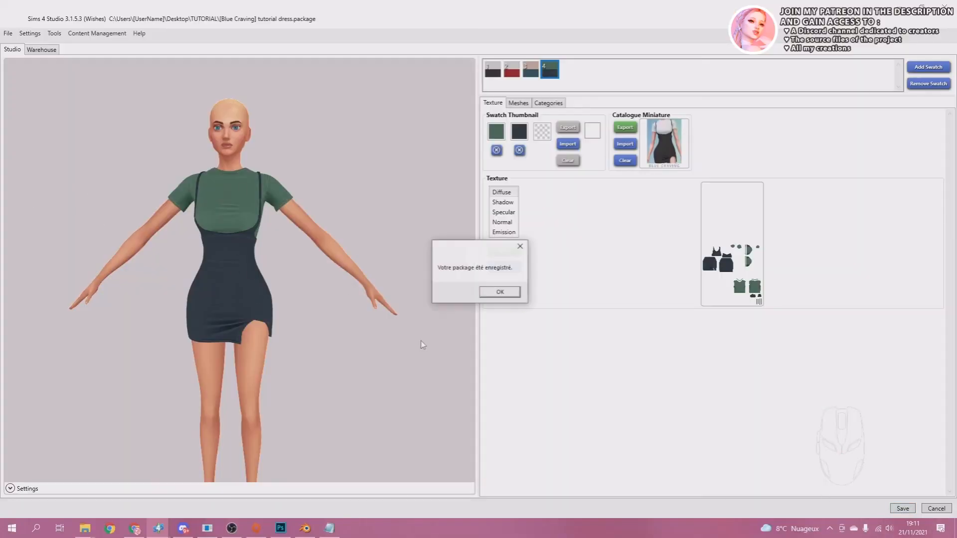
left_click(514, 294)
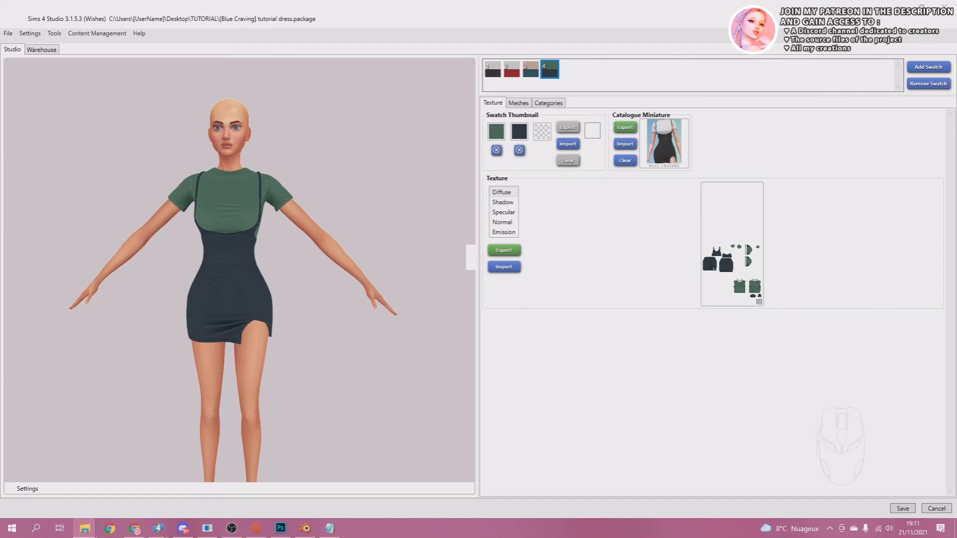
Locate localthumbcache.package in the Documents > Electronic Arts > Les Sims 4 folder and select it.
left_click_drag(0, 79, 327, 80)
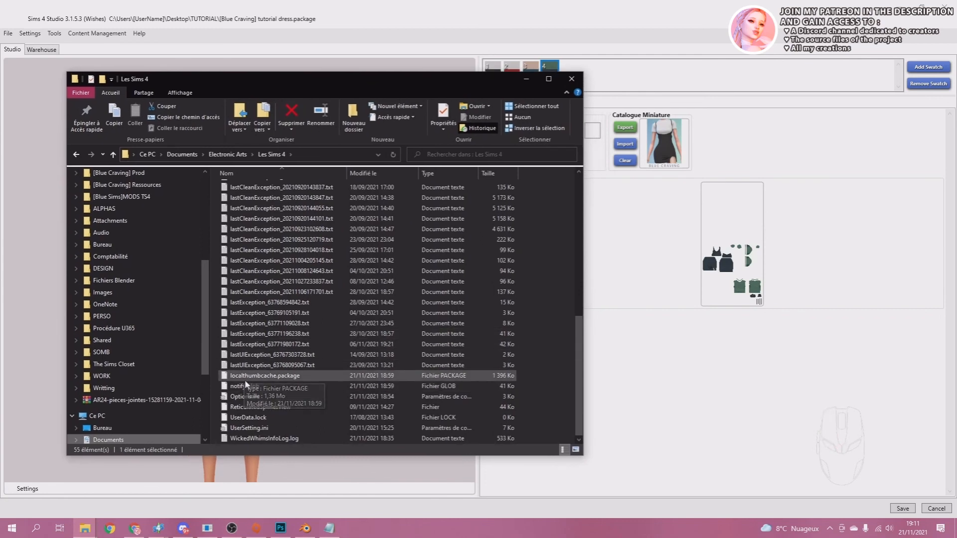
left_click(228, 377)
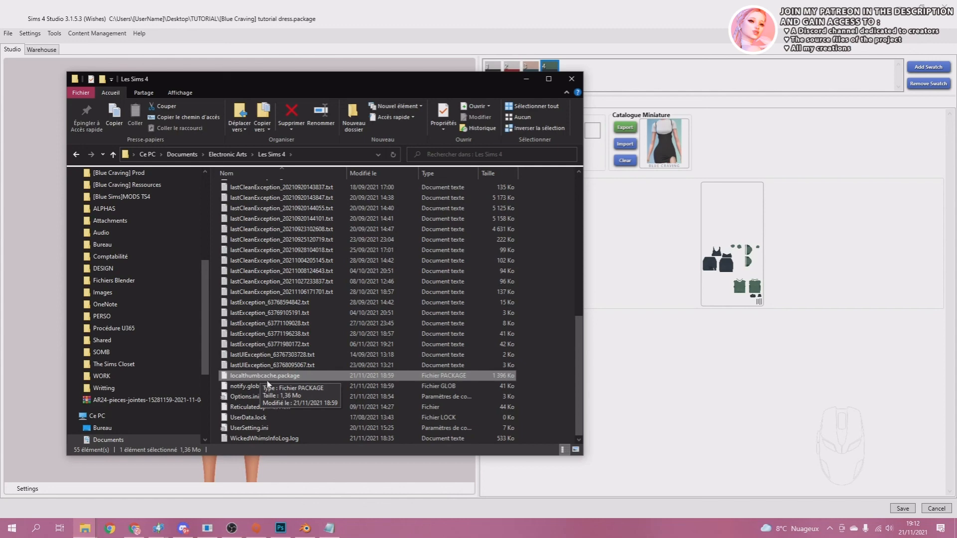
left_click_drag(388, 79, 0, 89)
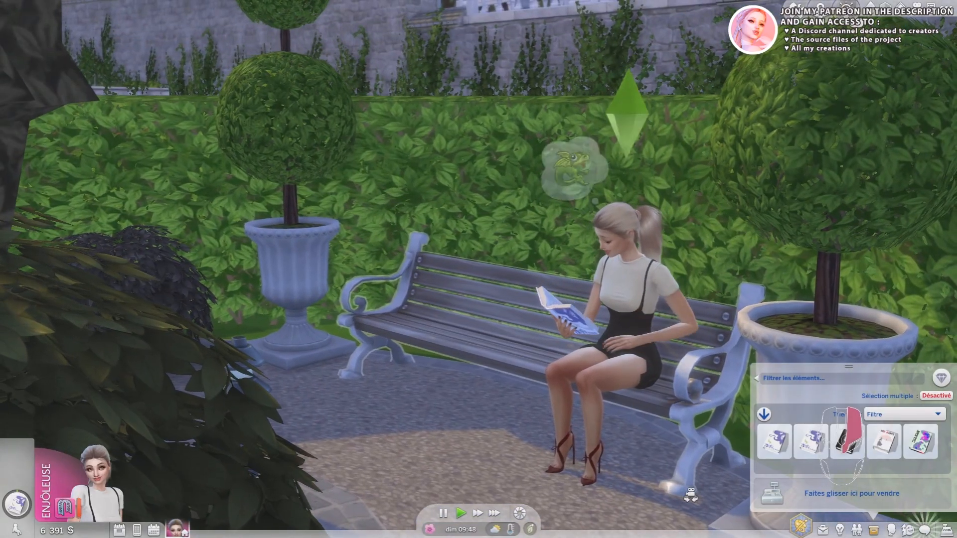
Switch to The Sims 4 and examine the dress on the seated Sim up close and from different angles.
key("Right")
key("Left")
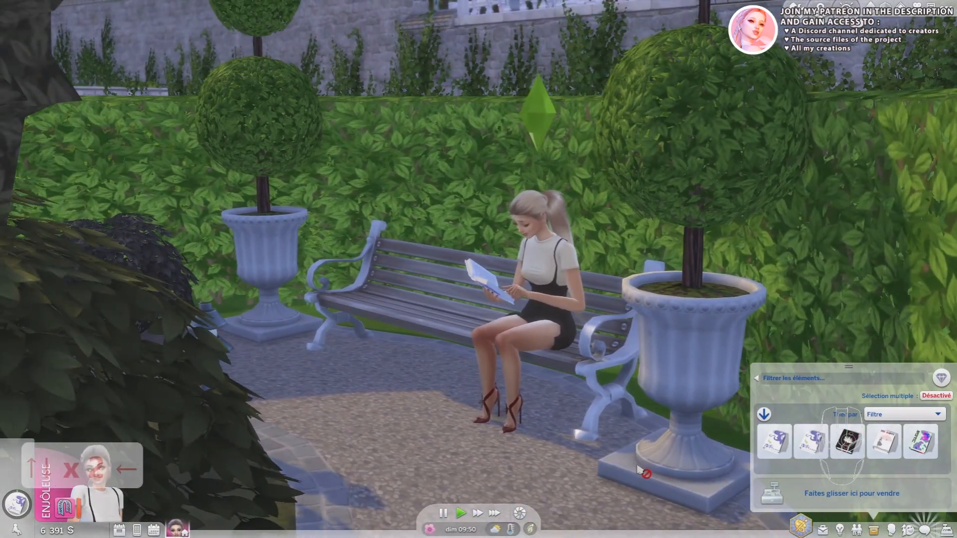
scroll(657, 513, "down", 1)
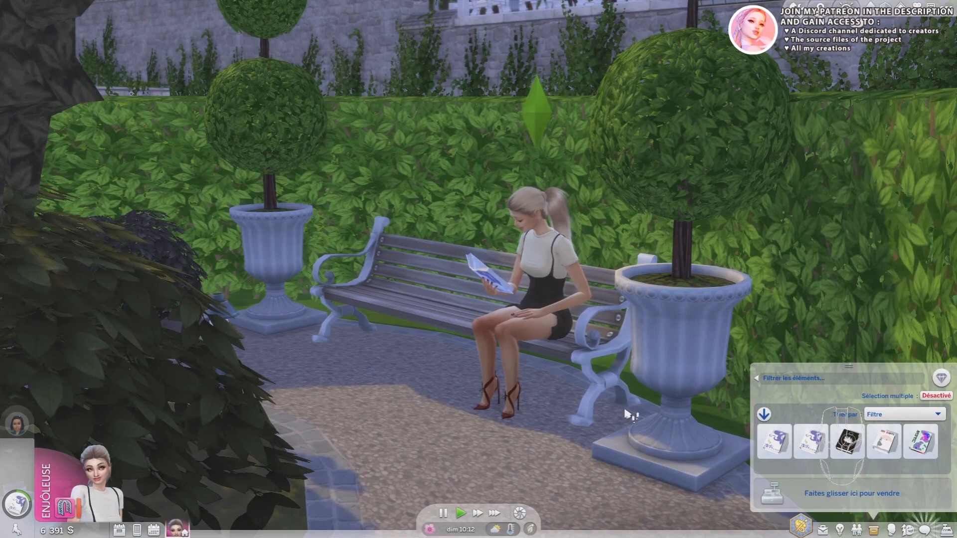
scroll(627, 419, "up", 2)
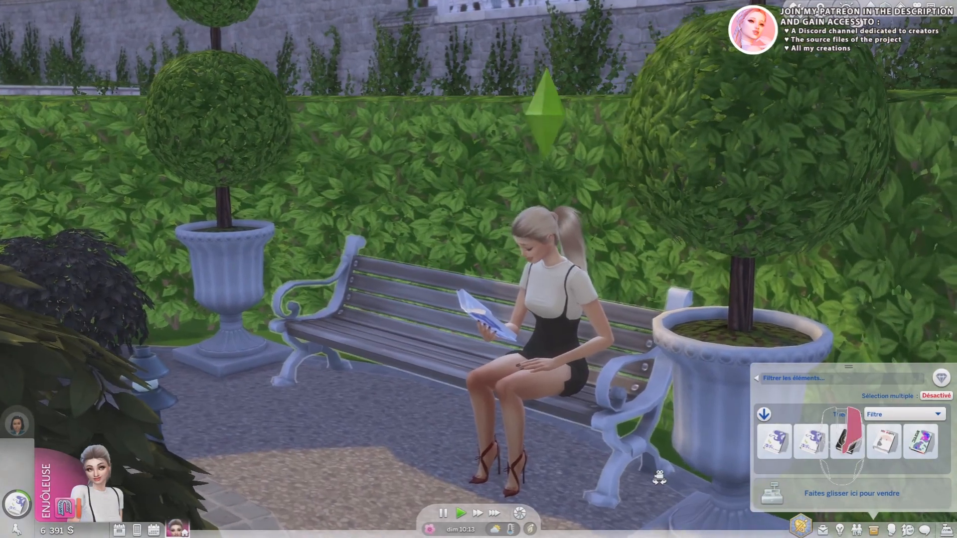
scroll(651, 472, "up", 3)
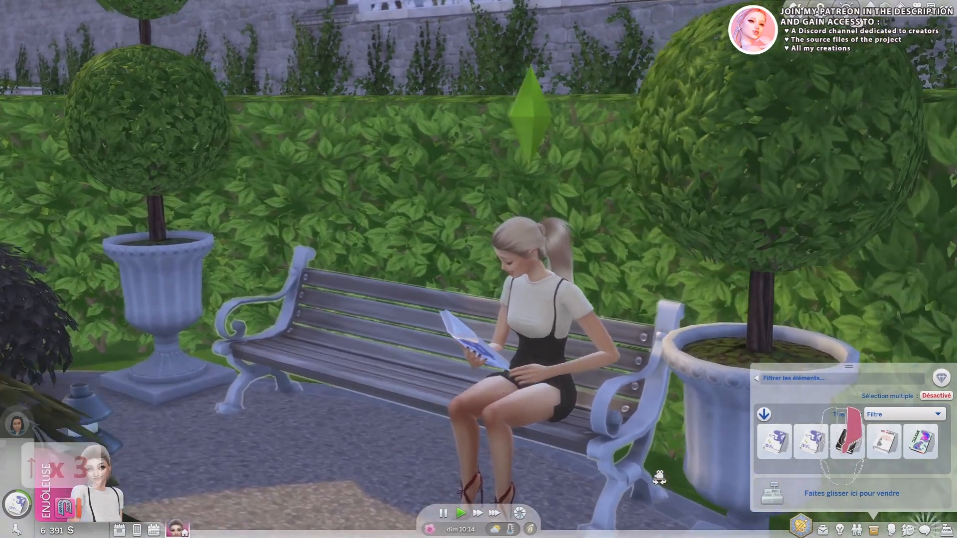
right_click_drag(658, 478, 659, 479)
key("Down")
key("Left")
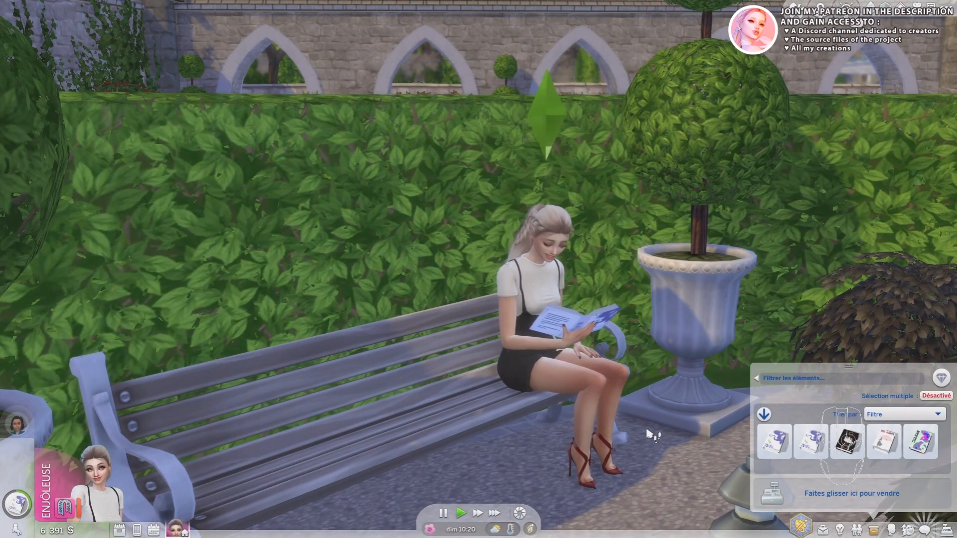
scroll(649, 435, "up", 2)
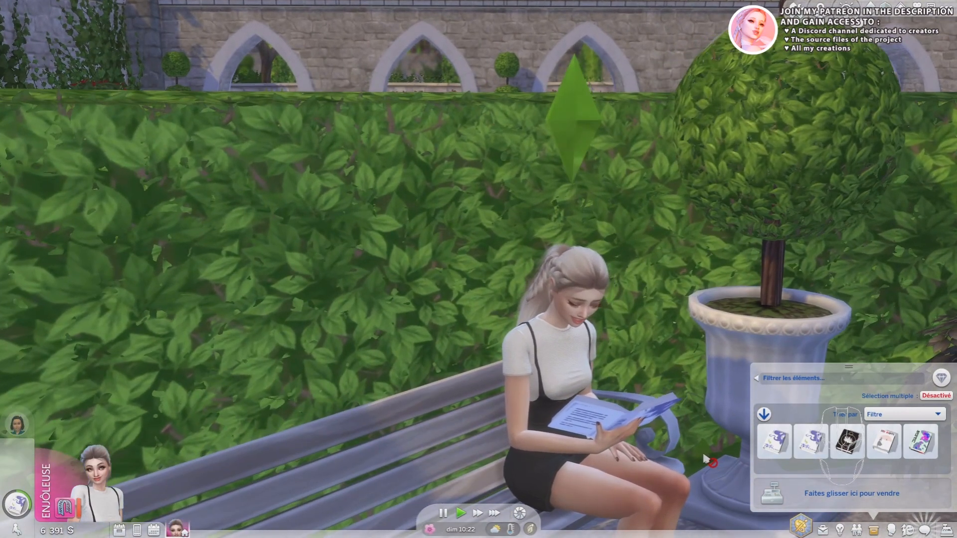
scroll(710, 463, "down", 2)
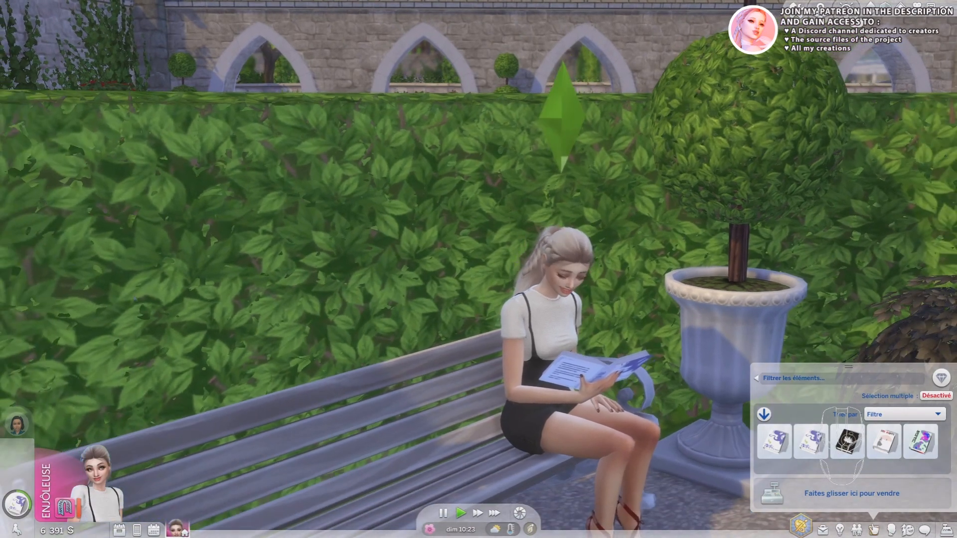
Close the Sim's inventory and examine the dress from increasing distances, out to an overview of the hedge maze.
left_click(874, 529)
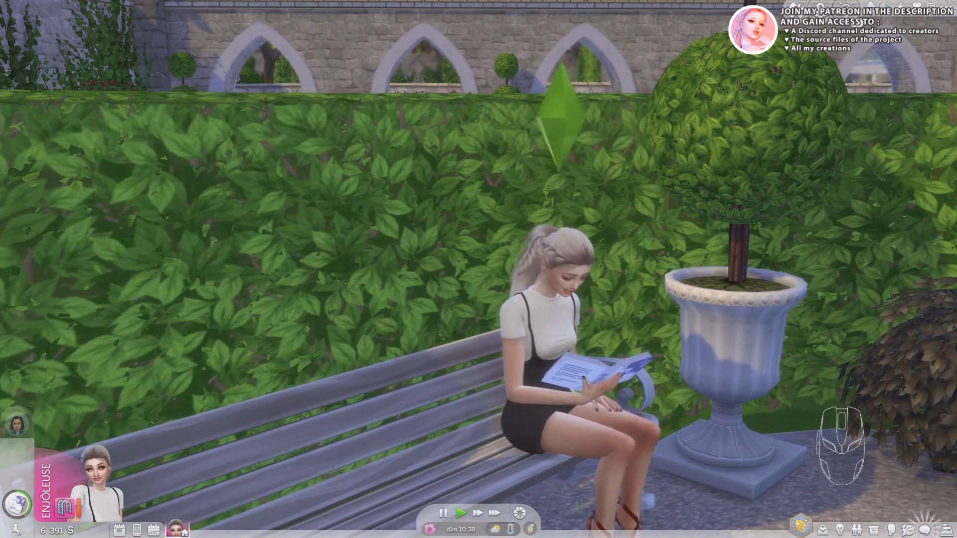
scroll(478, 269, "down", 3)
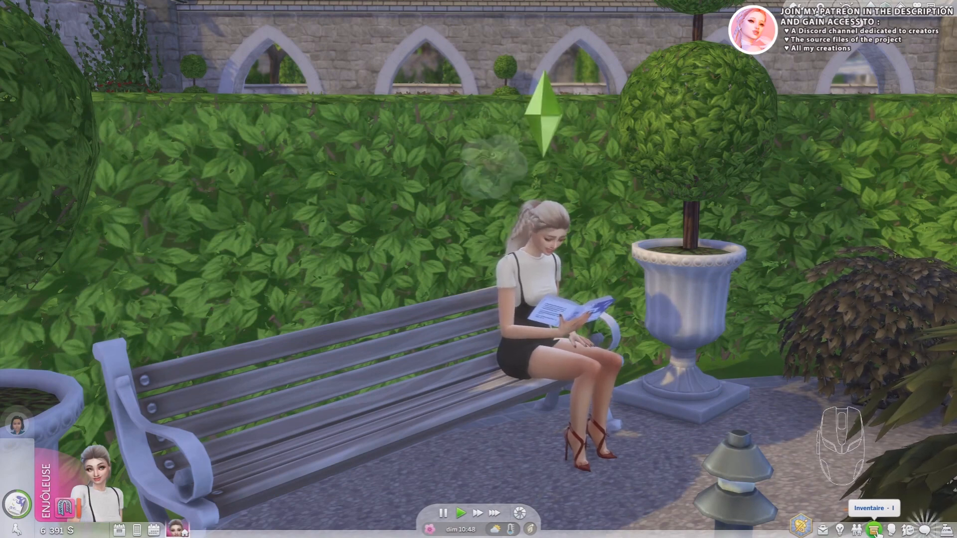
scroll(922, 508, "down", 5)
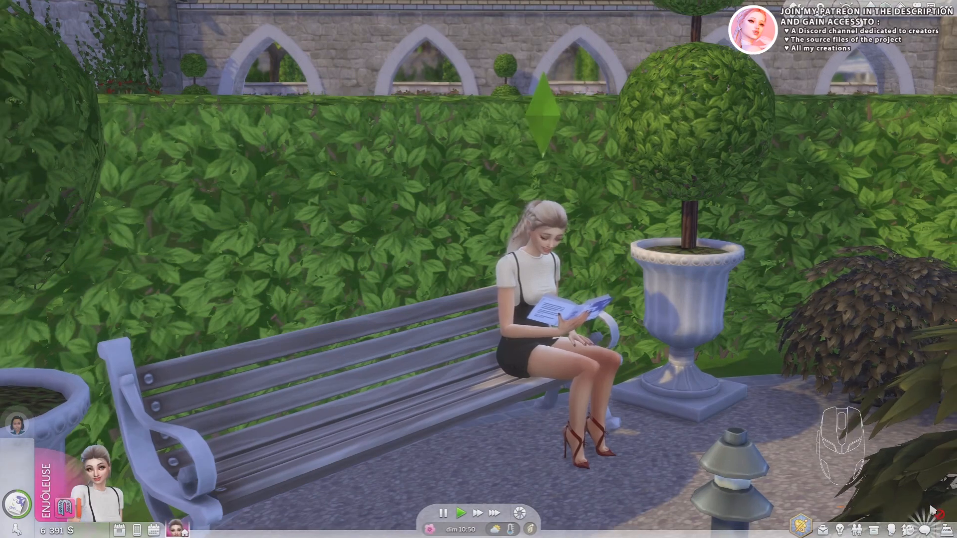
scroll(919, 507, "down", 5)
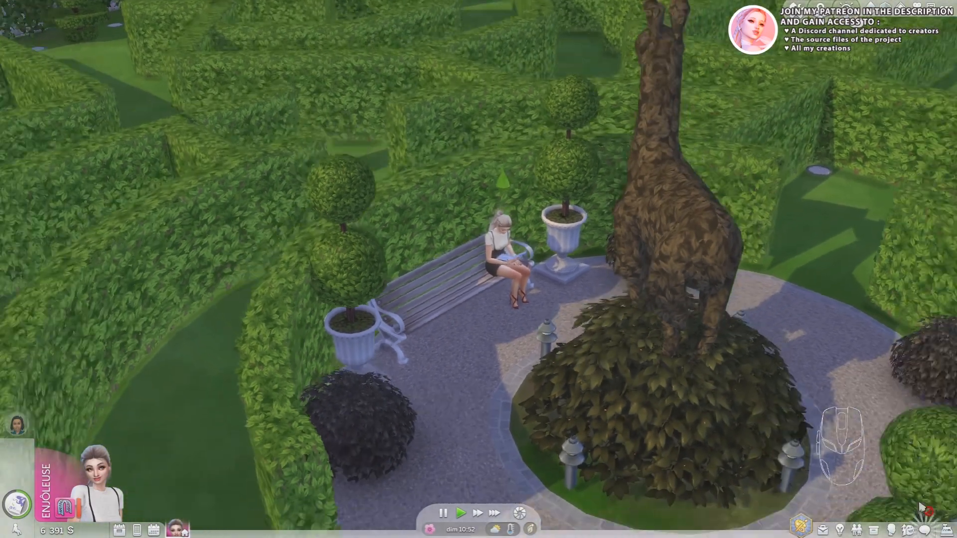
scroll(925, 507, "down", 5)
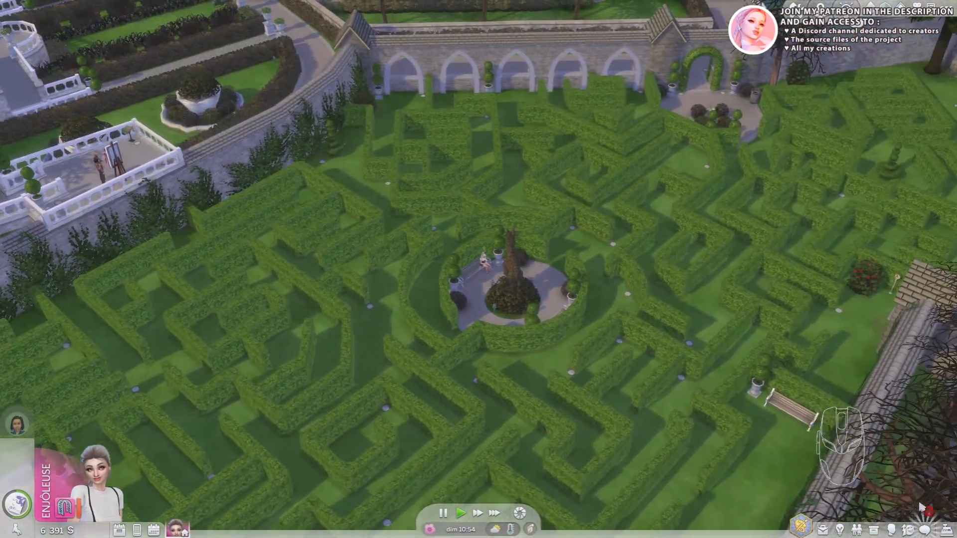